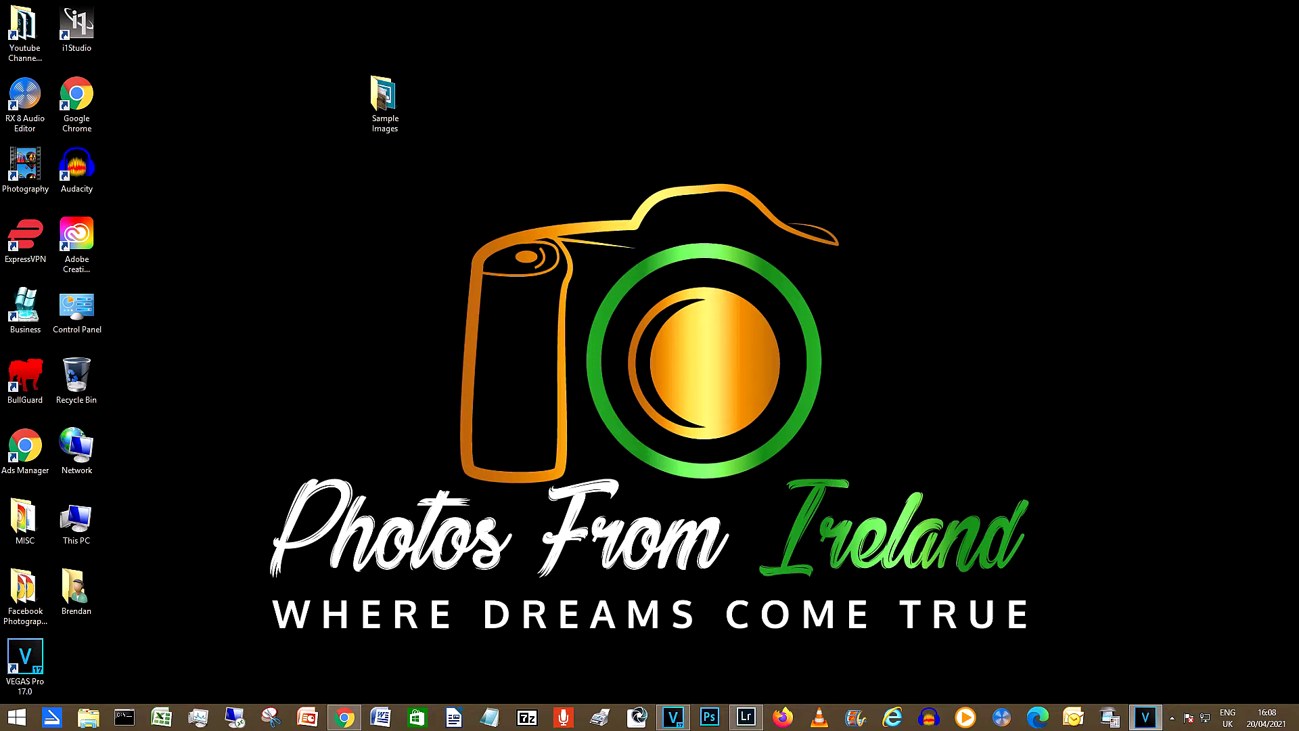
Switch to Lightroom Classic and import all photos from the Sample Images folder on the desktop, adding them to the catalog without moving them
click(746, 716)
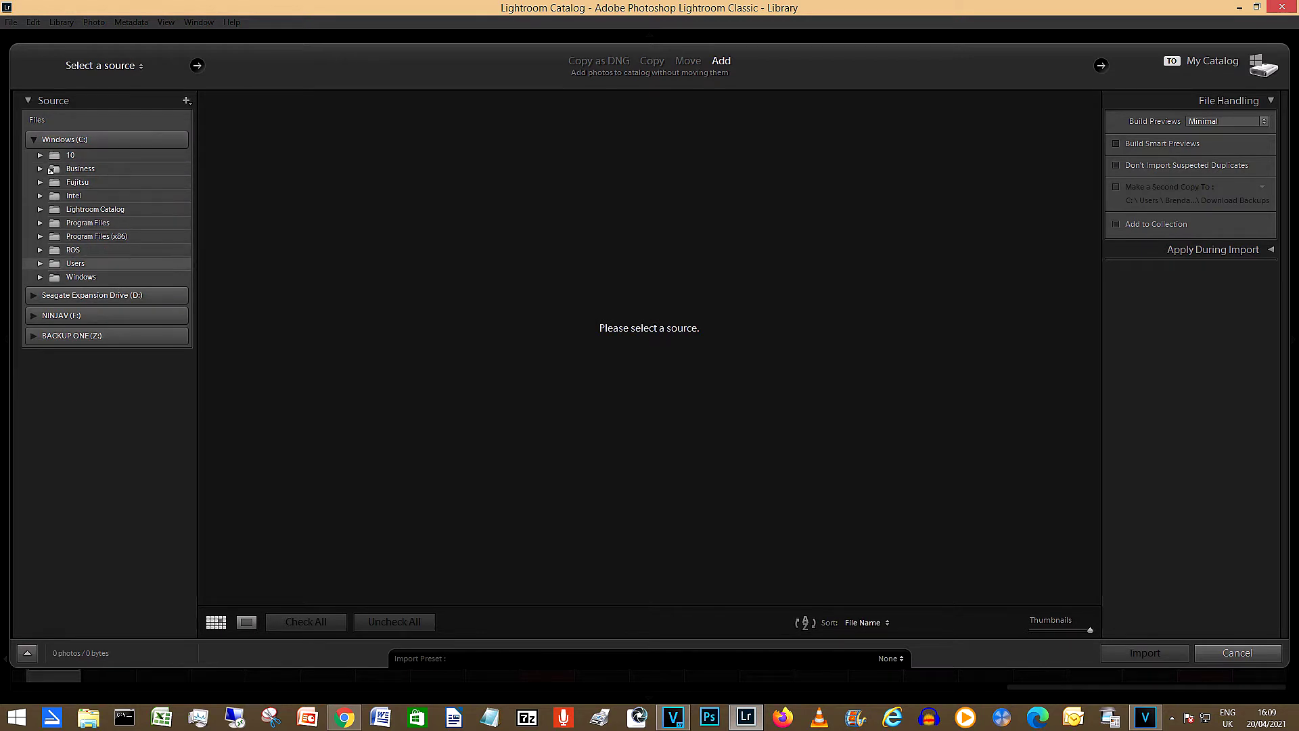
click(40, 264)
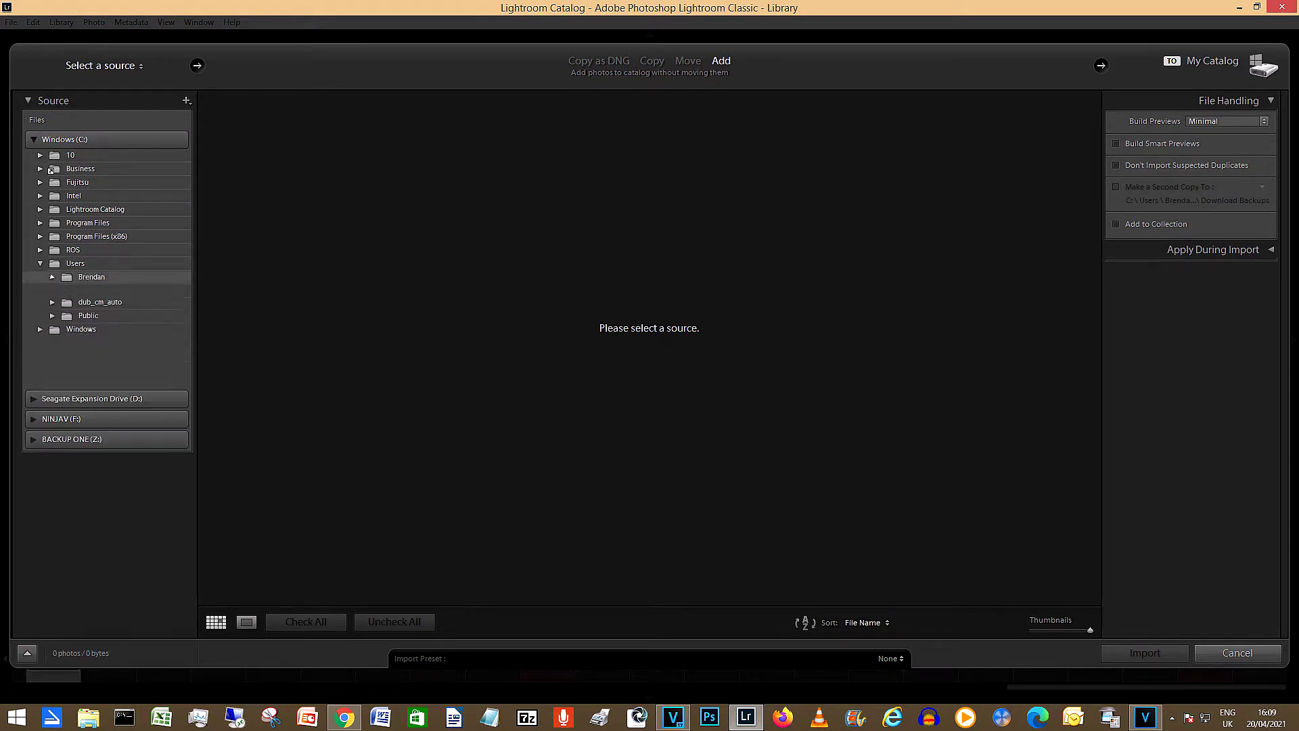
click(52, 276)
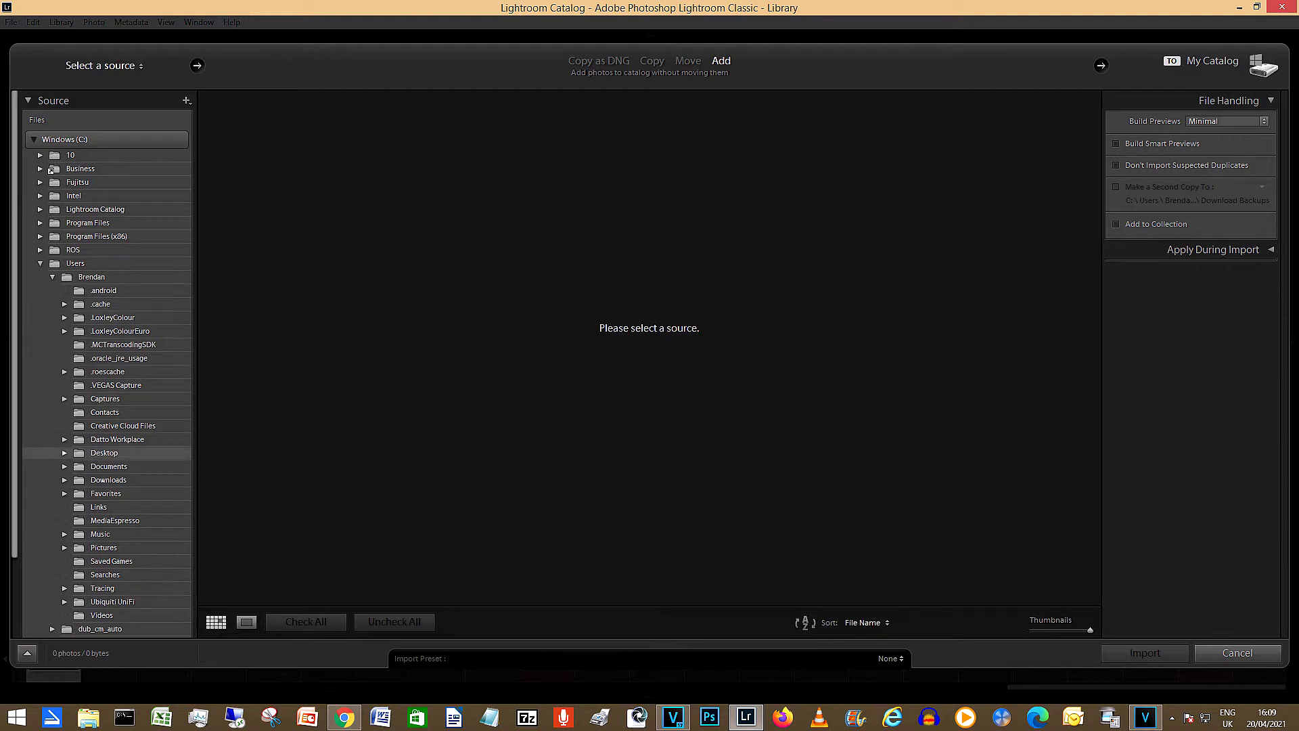
click(64, 452)
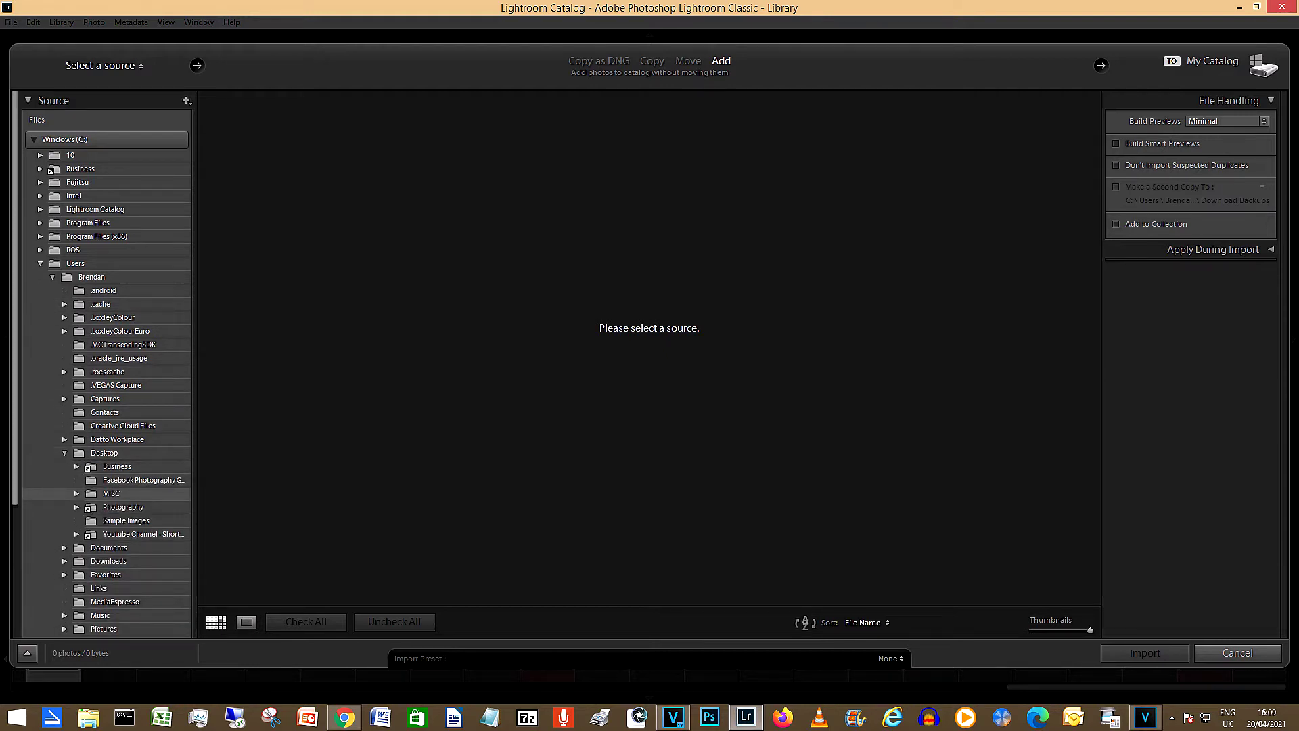
click(112, 520)
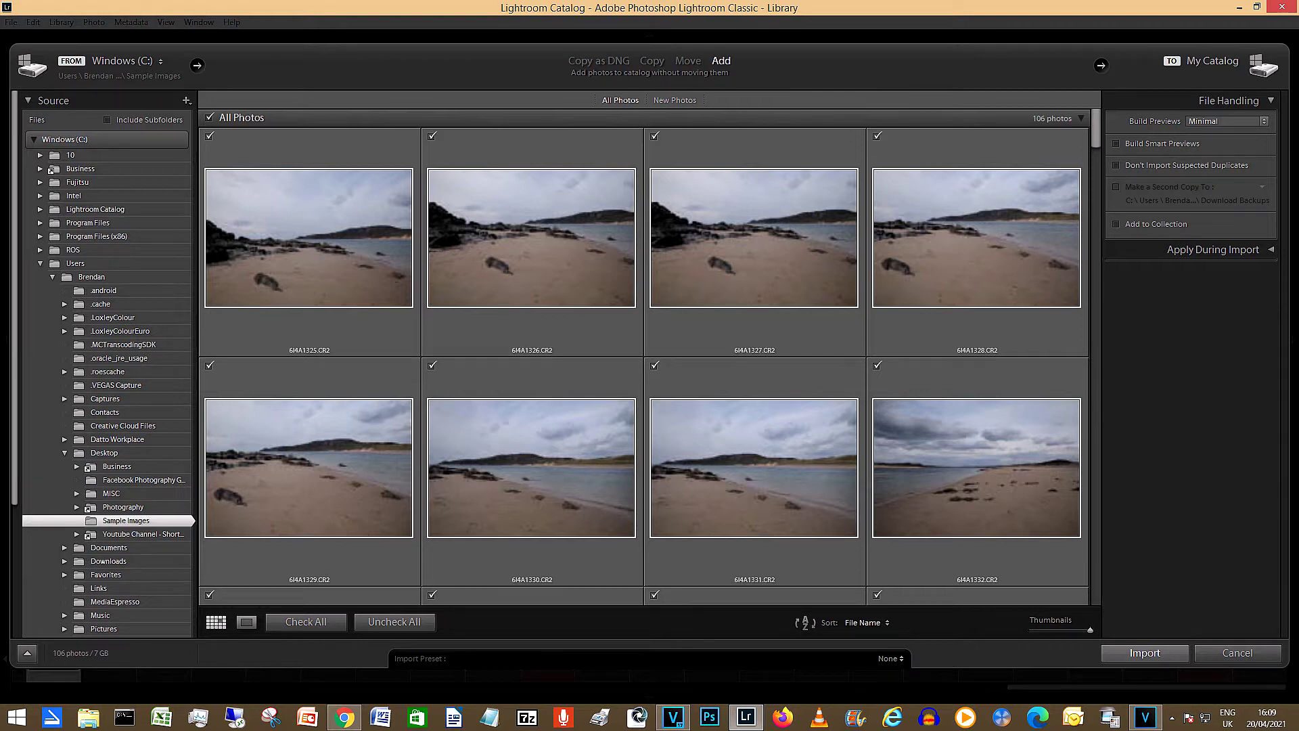
click(1145, 653)
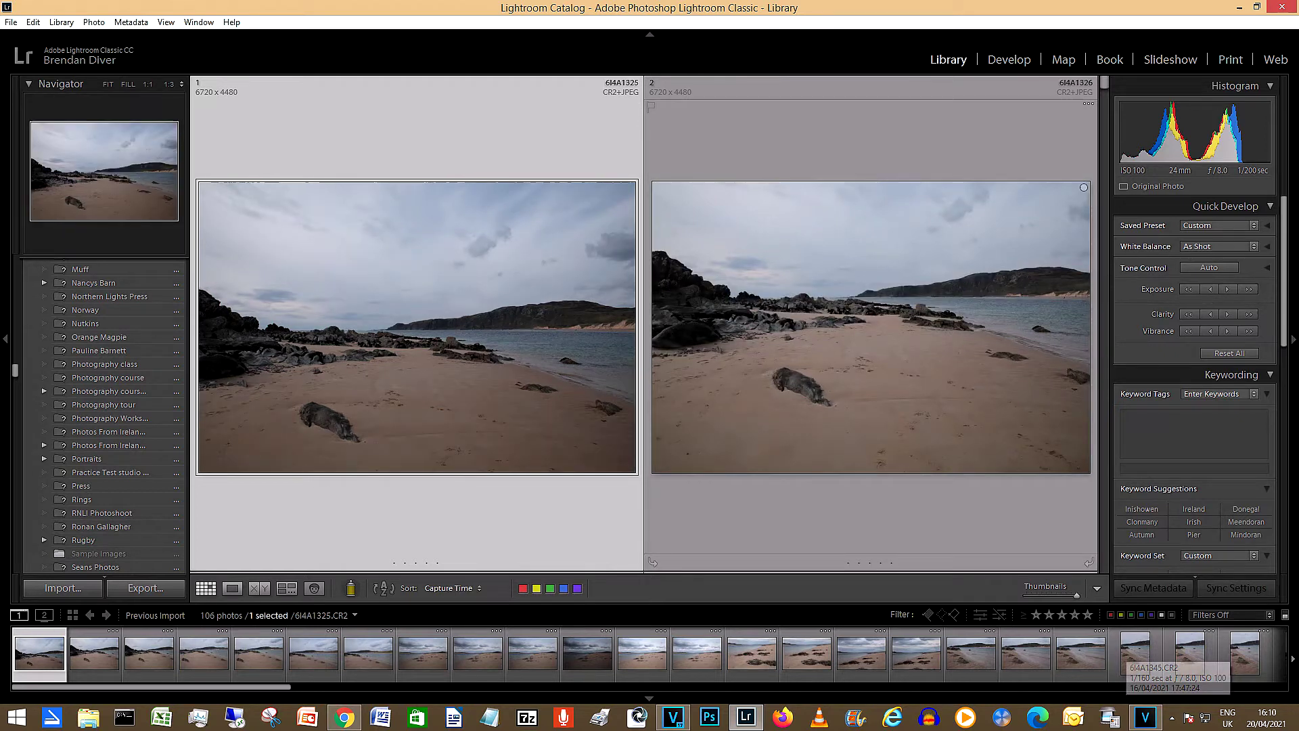
Switch to the Develop module and look through the imported beach photos
click(1009, 60)
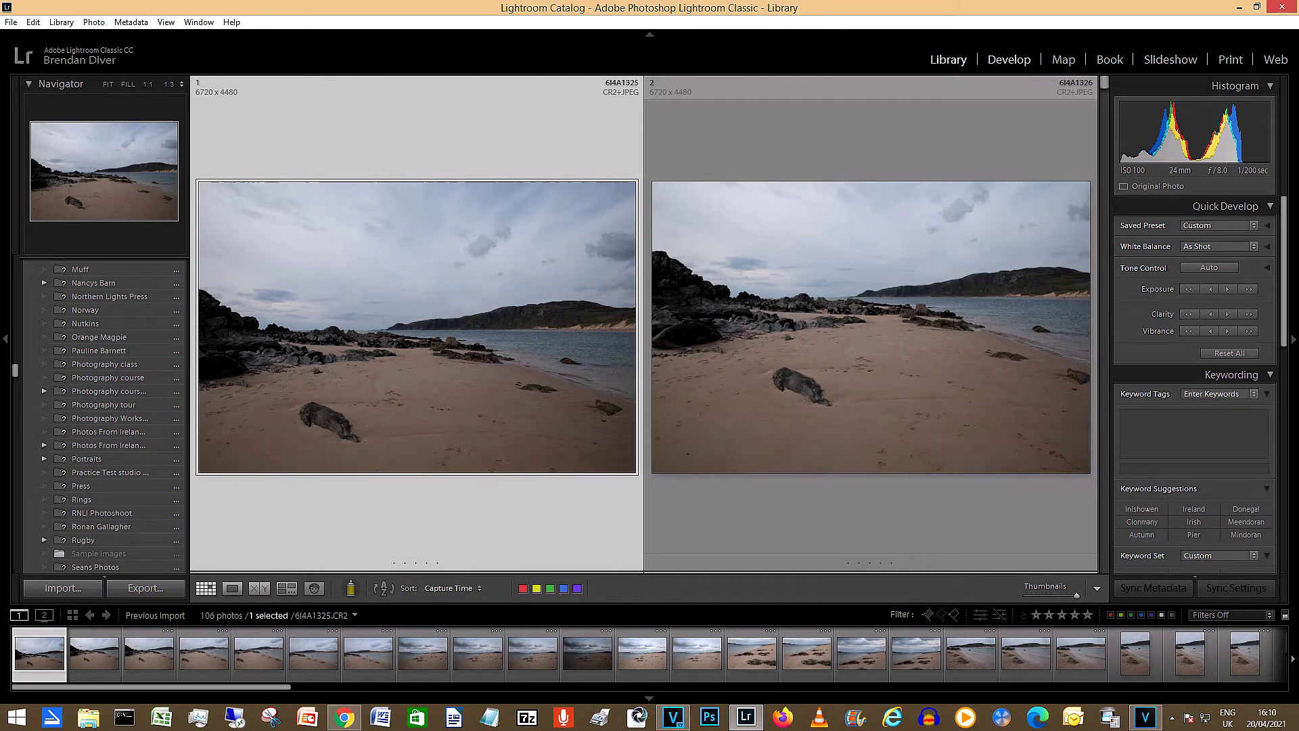
key(d)
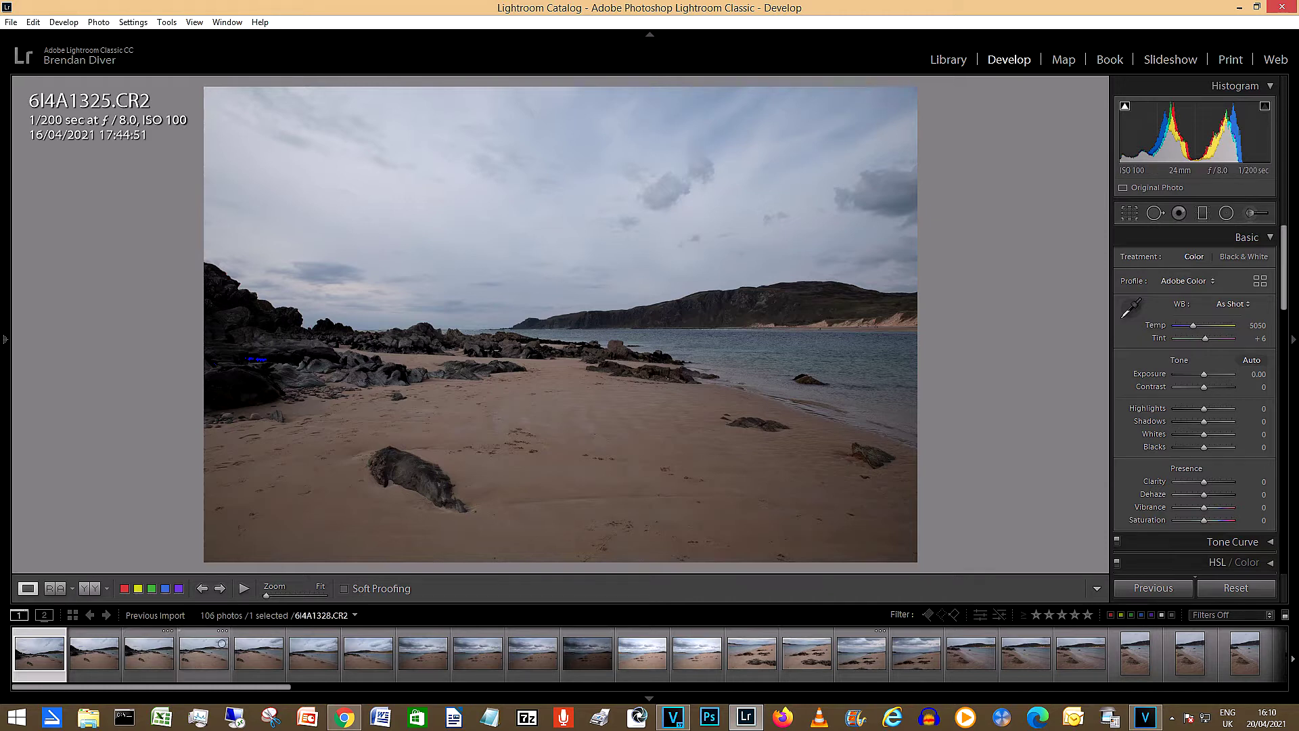
click(203, 653)
click(423, 653)
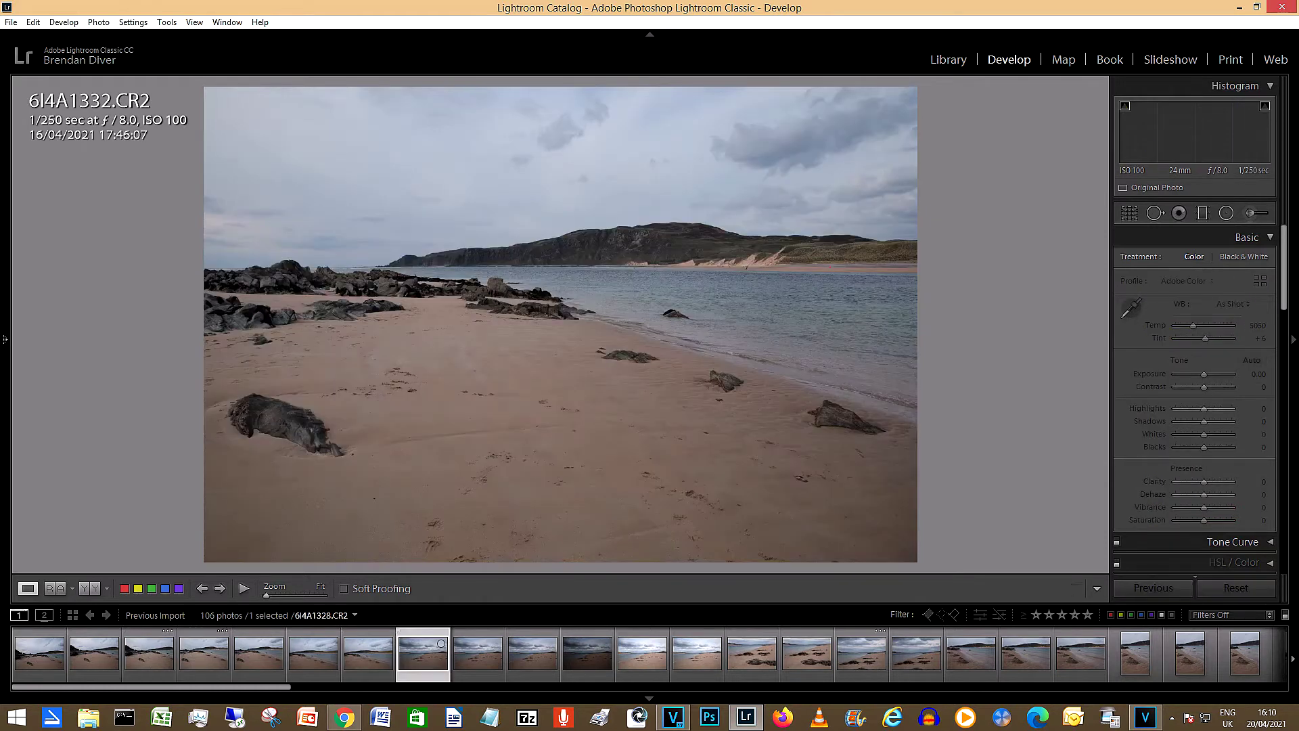
click(806, 653)
click(1025, 653)
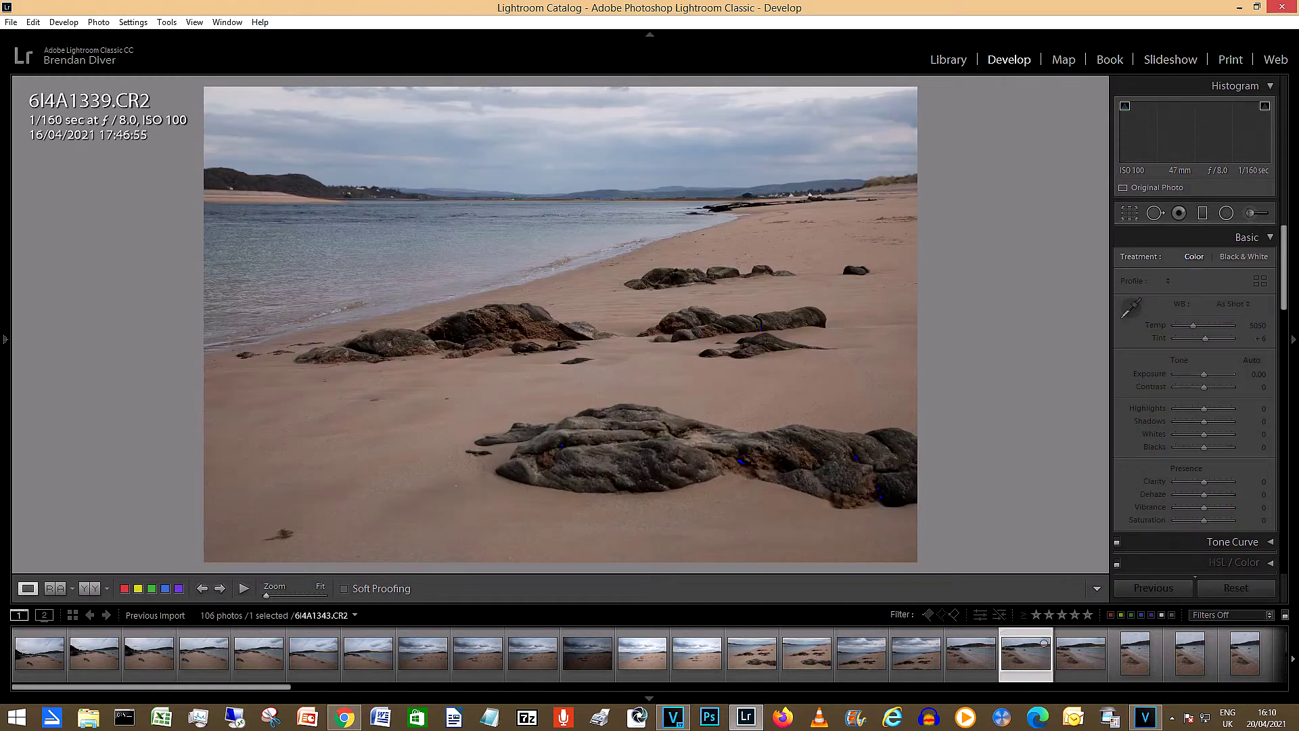
Compare beach photos 6I4A1330 and 6I4A1331 with 6I4A1329, and give 6I4A1329 the red colour label
click(313, 653)
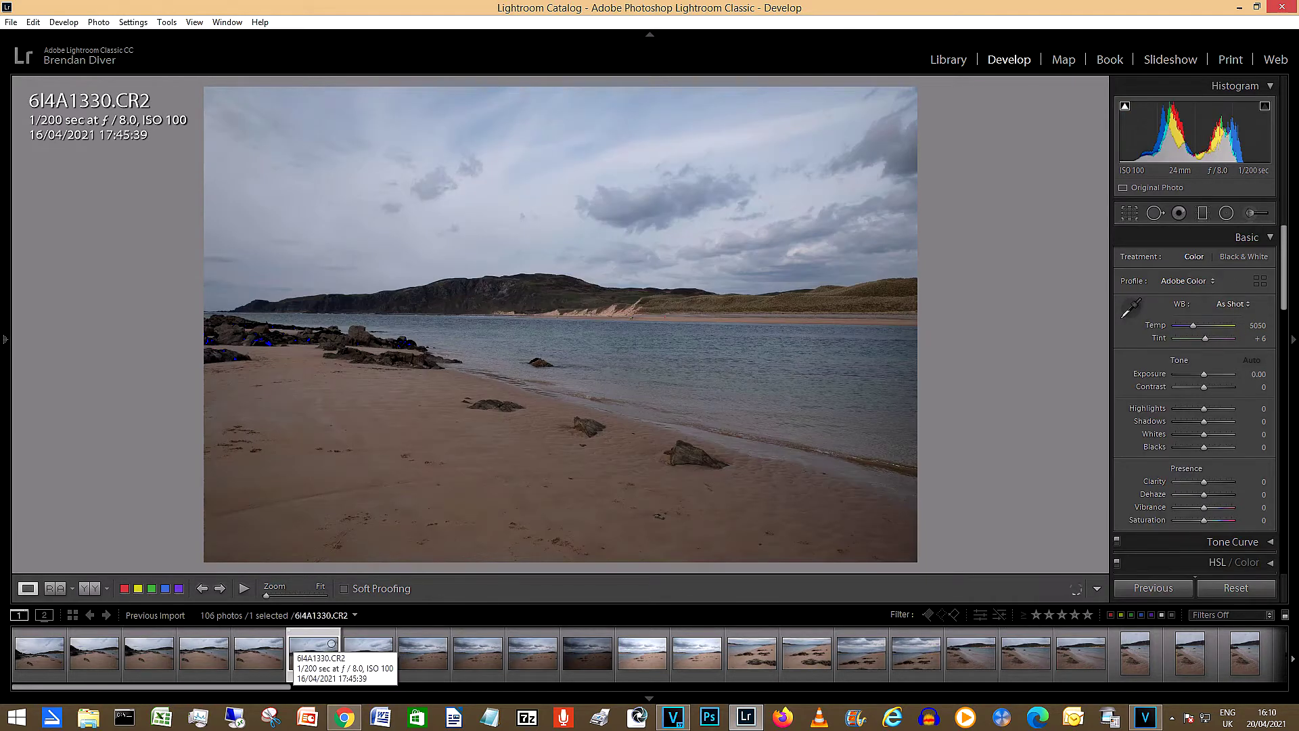
click(368, 653)
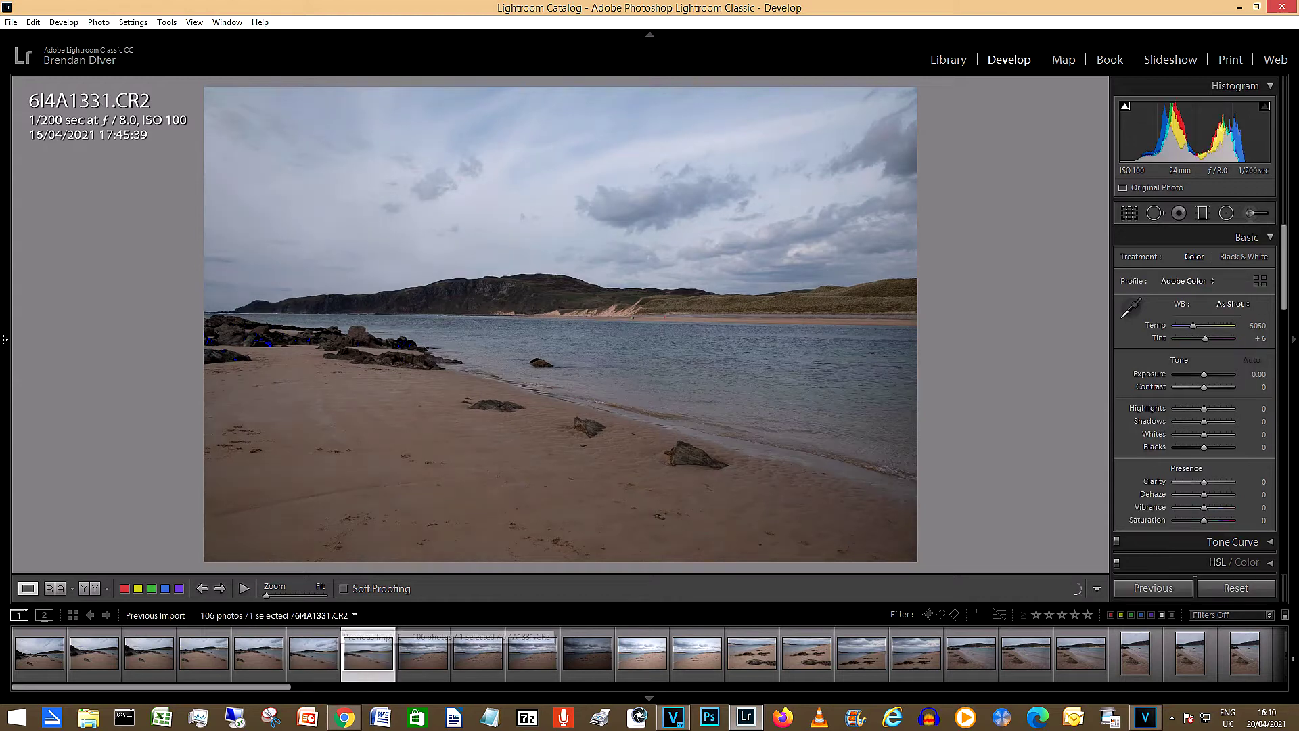
click(274, 649)
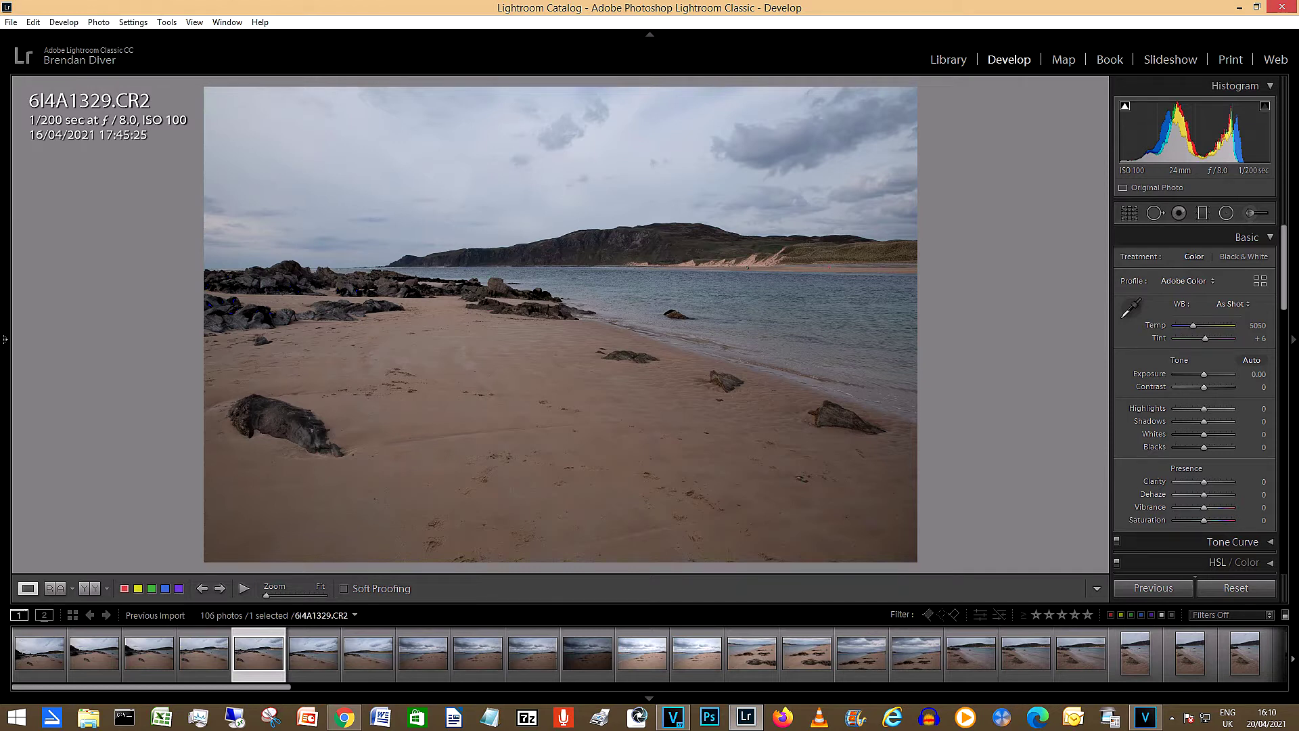
click(124, 588)
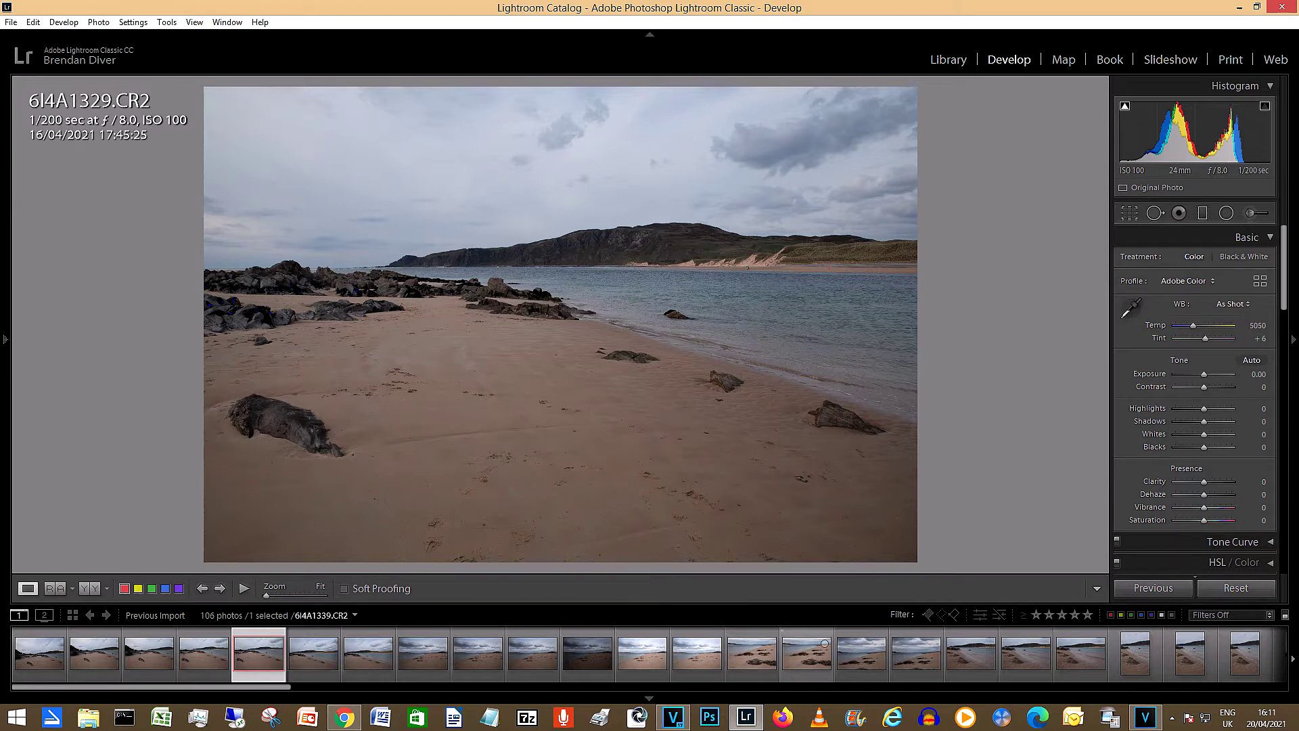
Review the remaining beach shots and the first castle shots, and give beach photo 6I4A1352 the red colour label
click(825, 644)
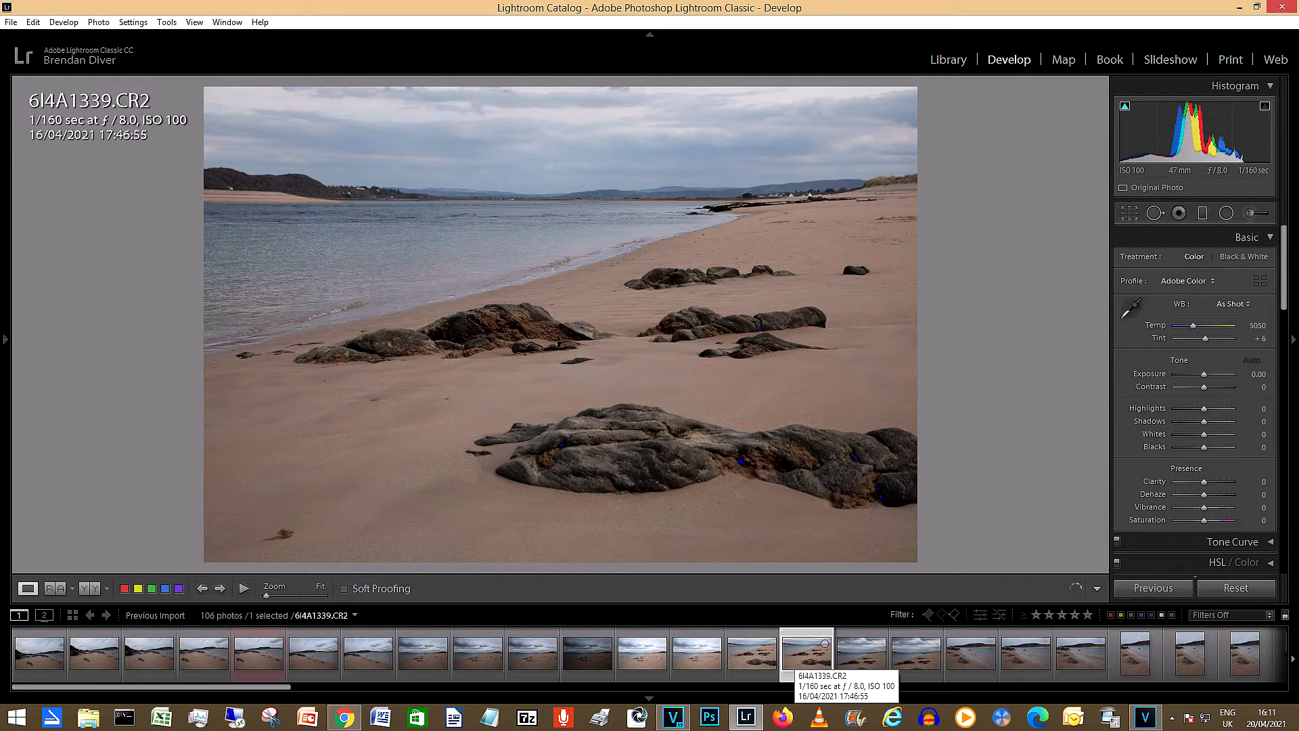
click(1044, 644)
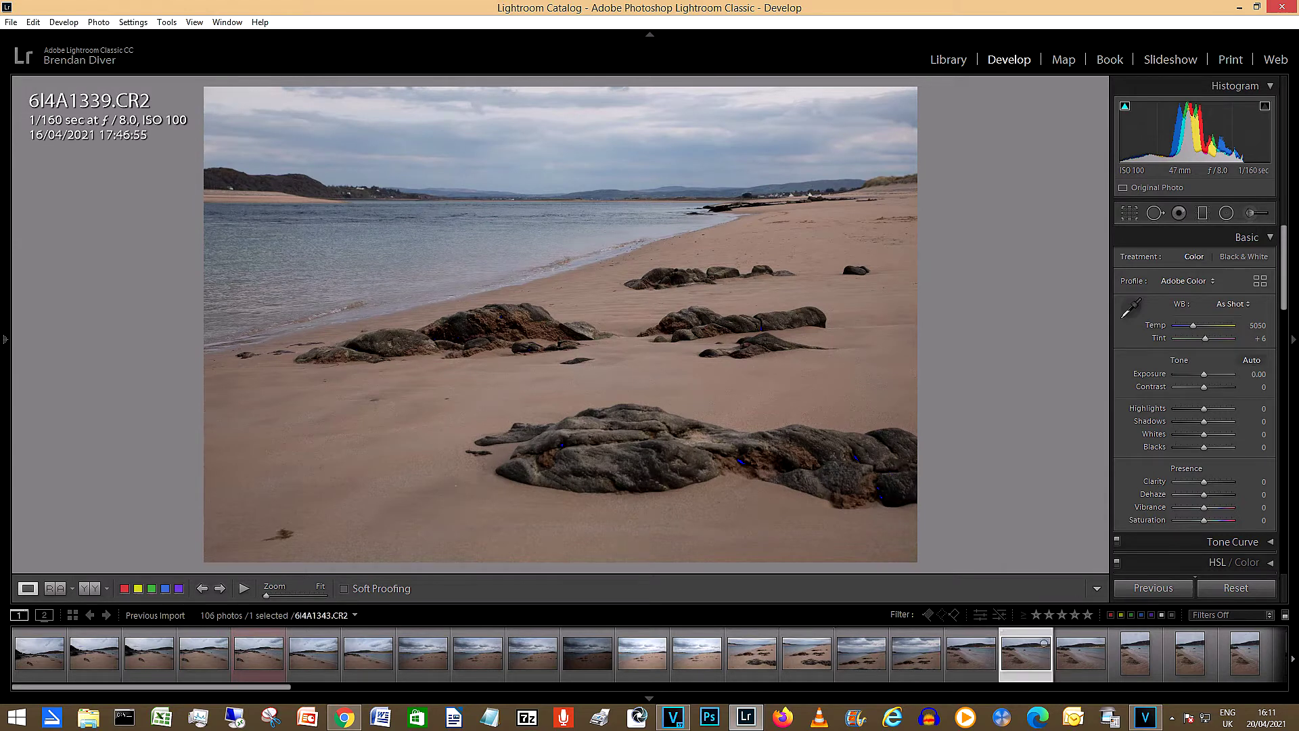
scroll(1042, 643, down, 2)
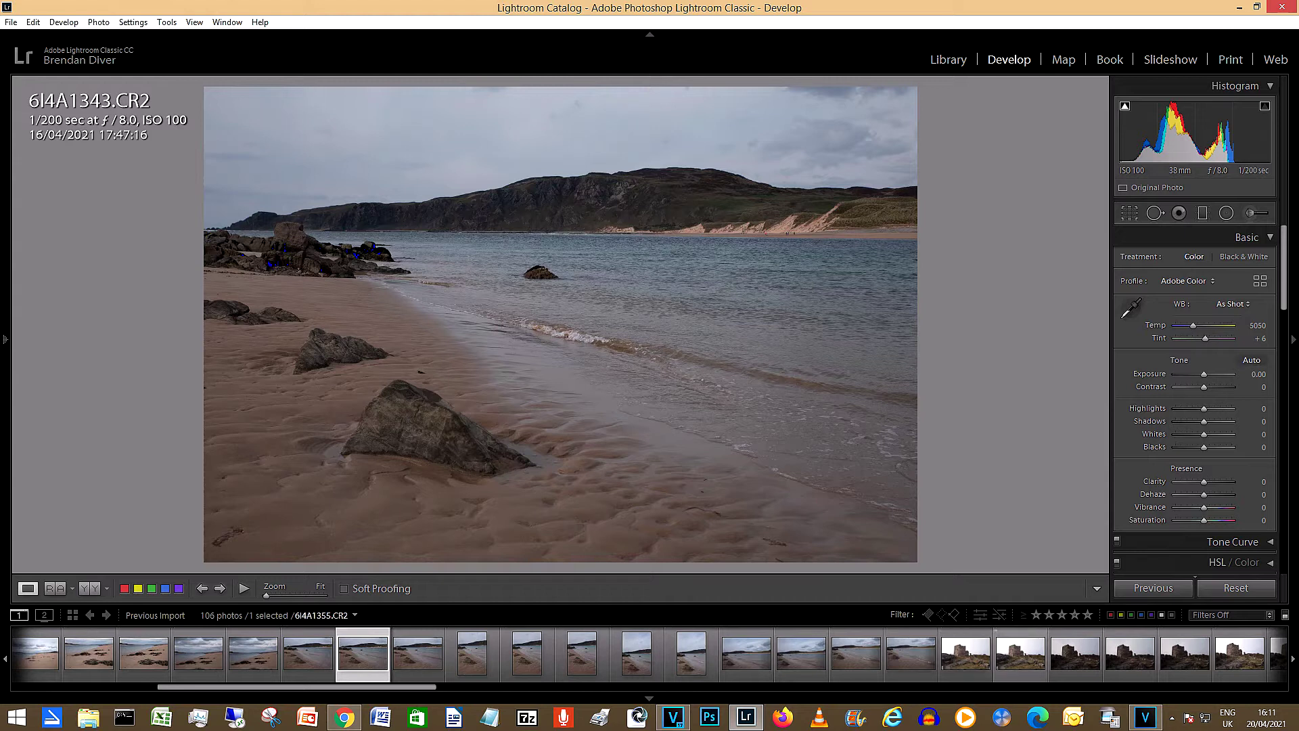
click(1021, 652)
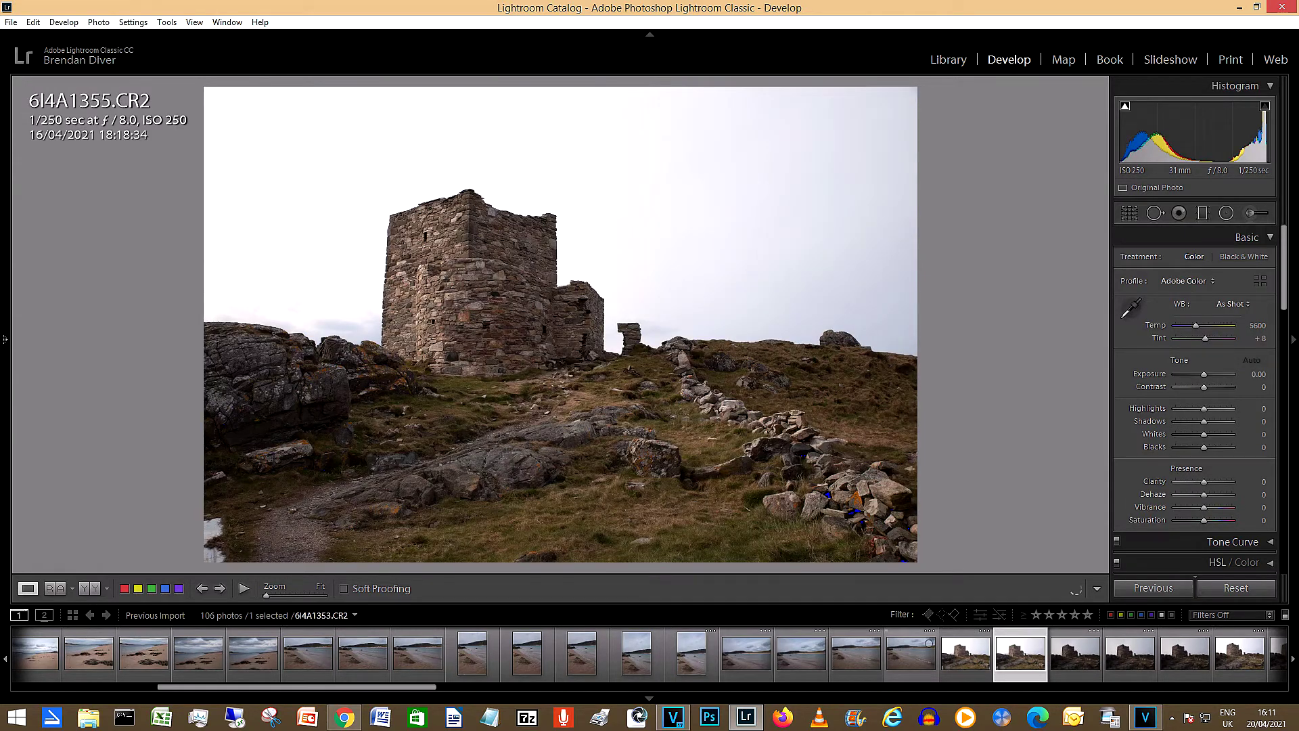
click(966, 651)
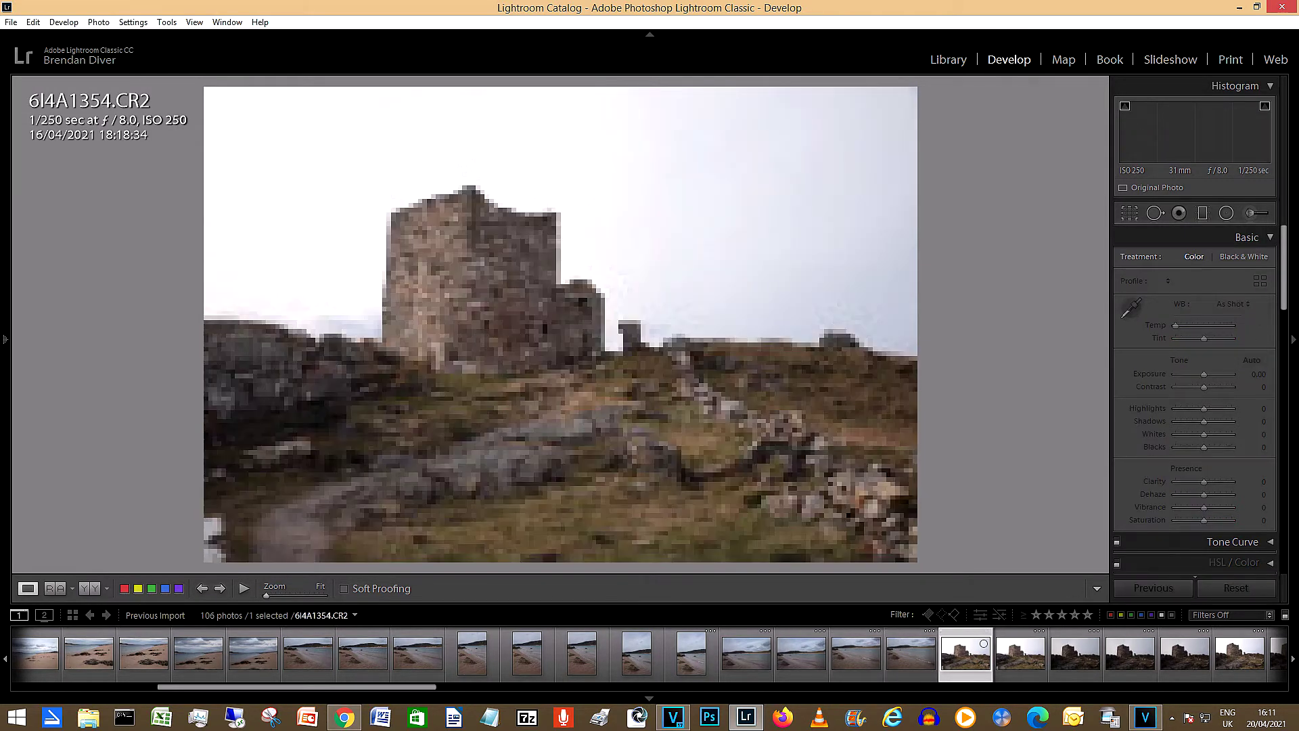
click(855, 652)
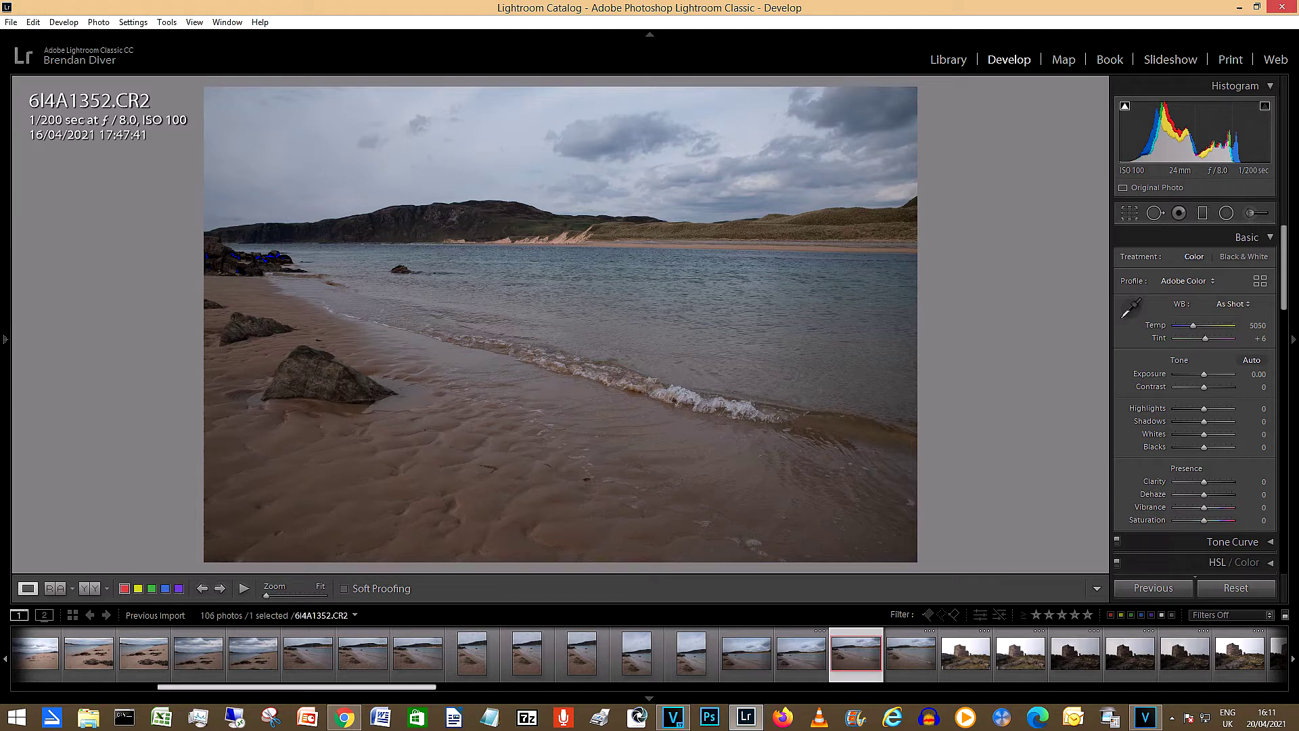
Give the red colour label to the dark castle photo 6I4A1366 and the rocky coast photo 6I4A1374
scroll(686, 653, down, 5)
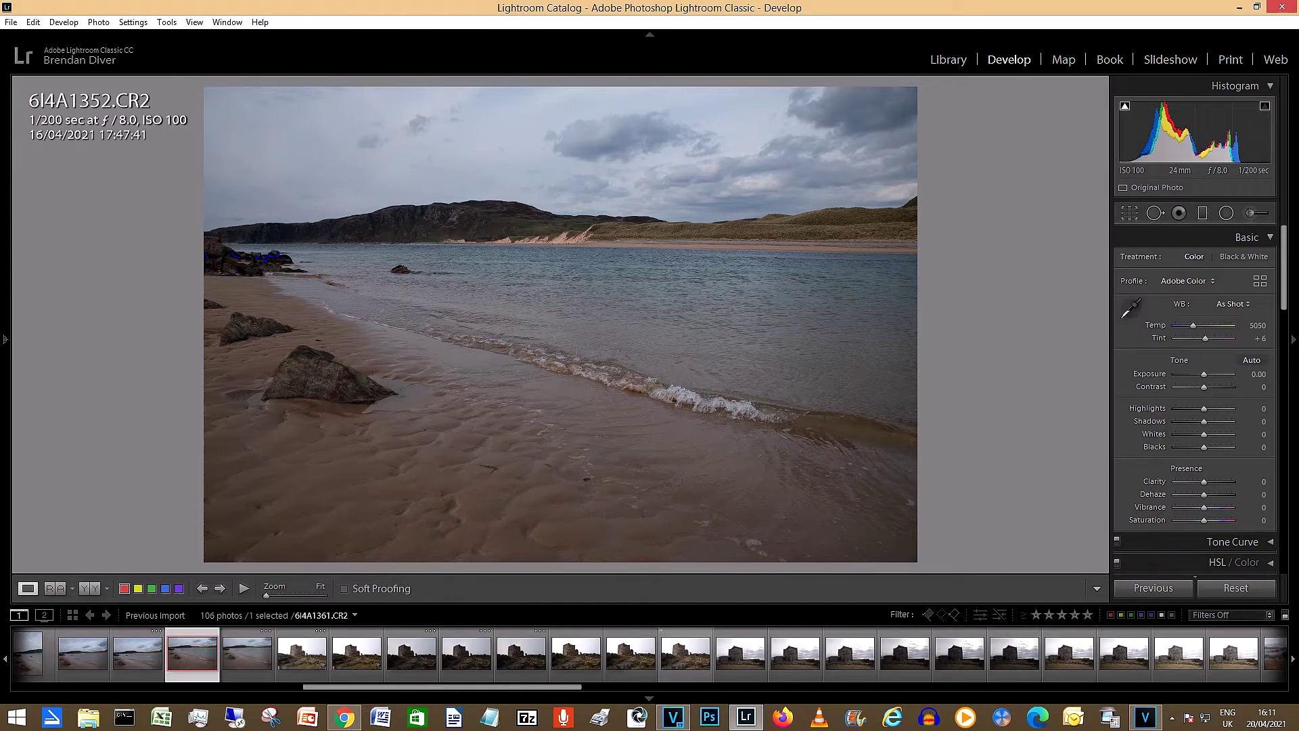
click(685, 653)
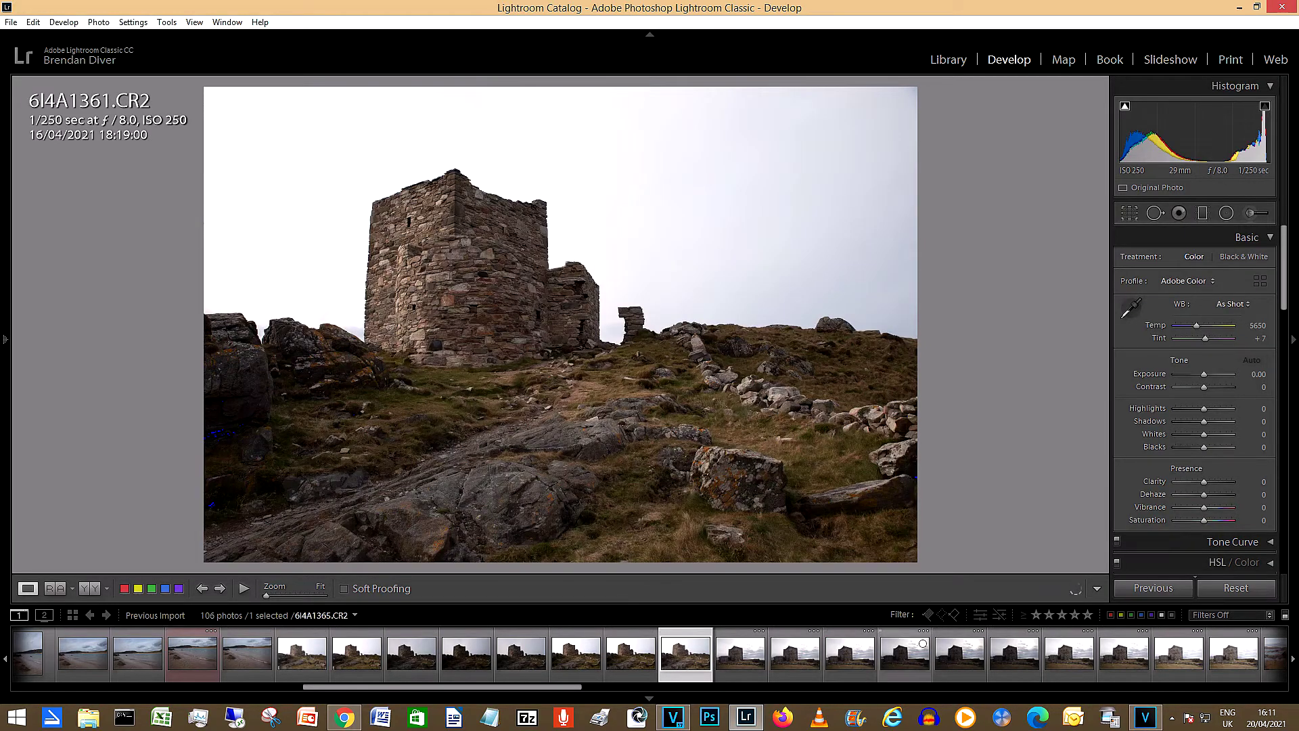
click(922, 643)
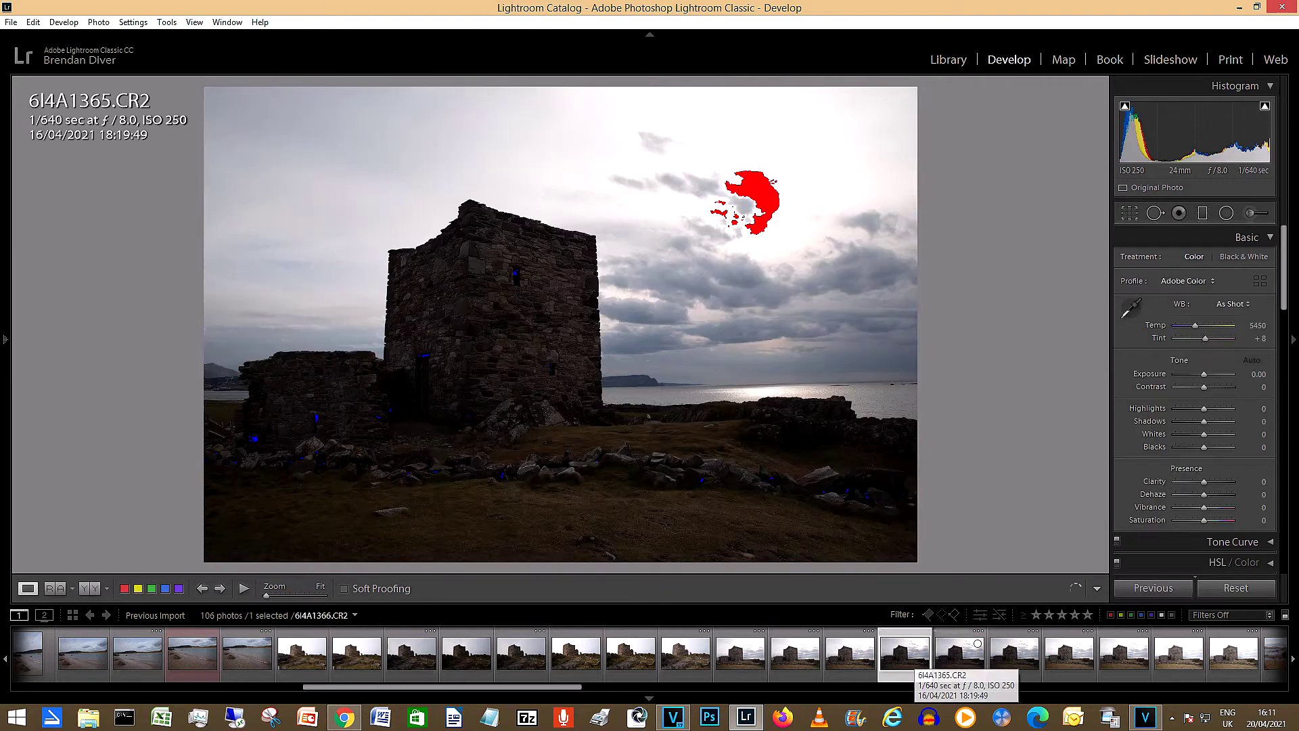
click(977, 644)
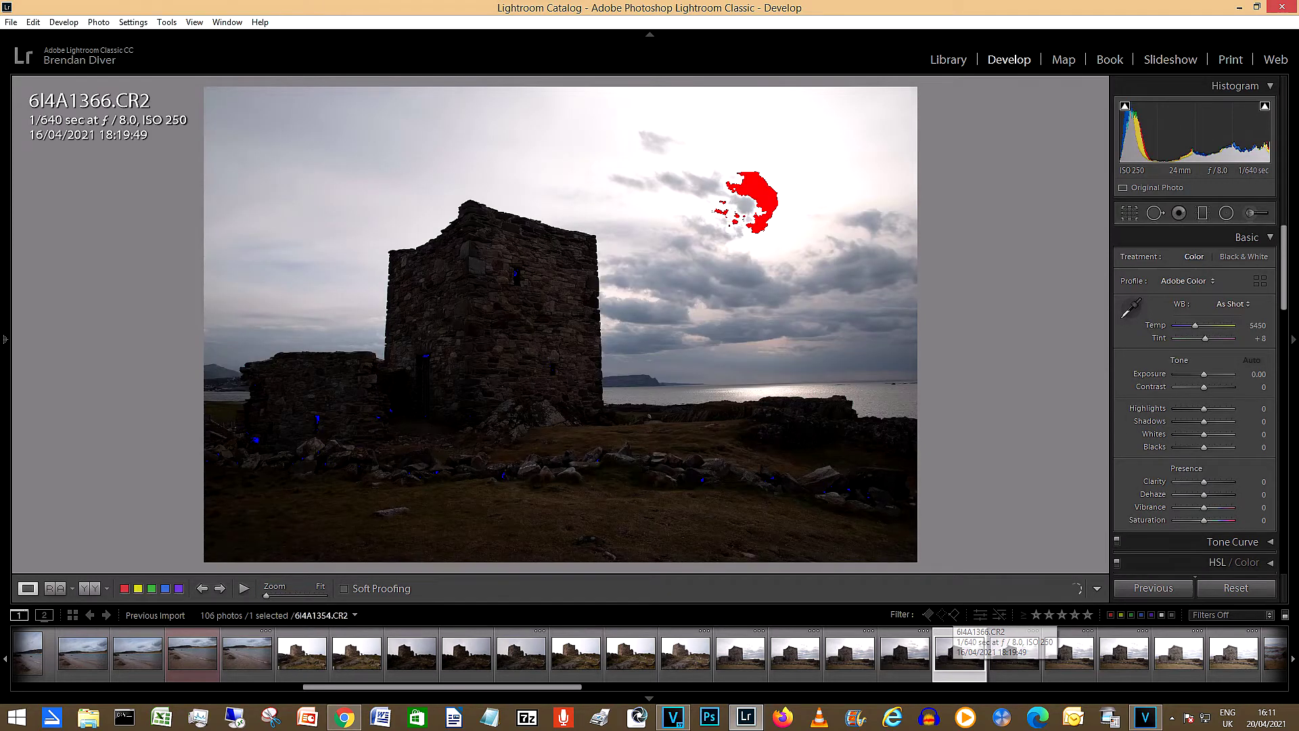
click(124, 588)
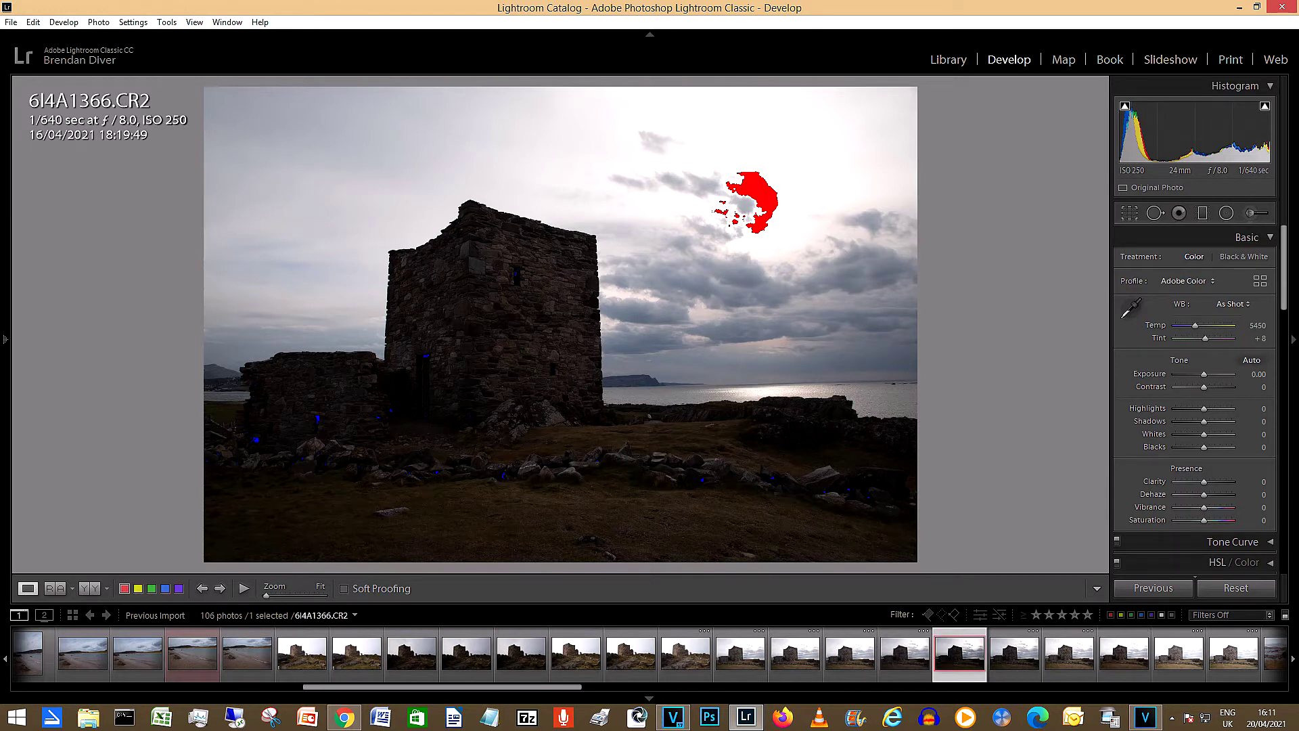
click(1123, 653)
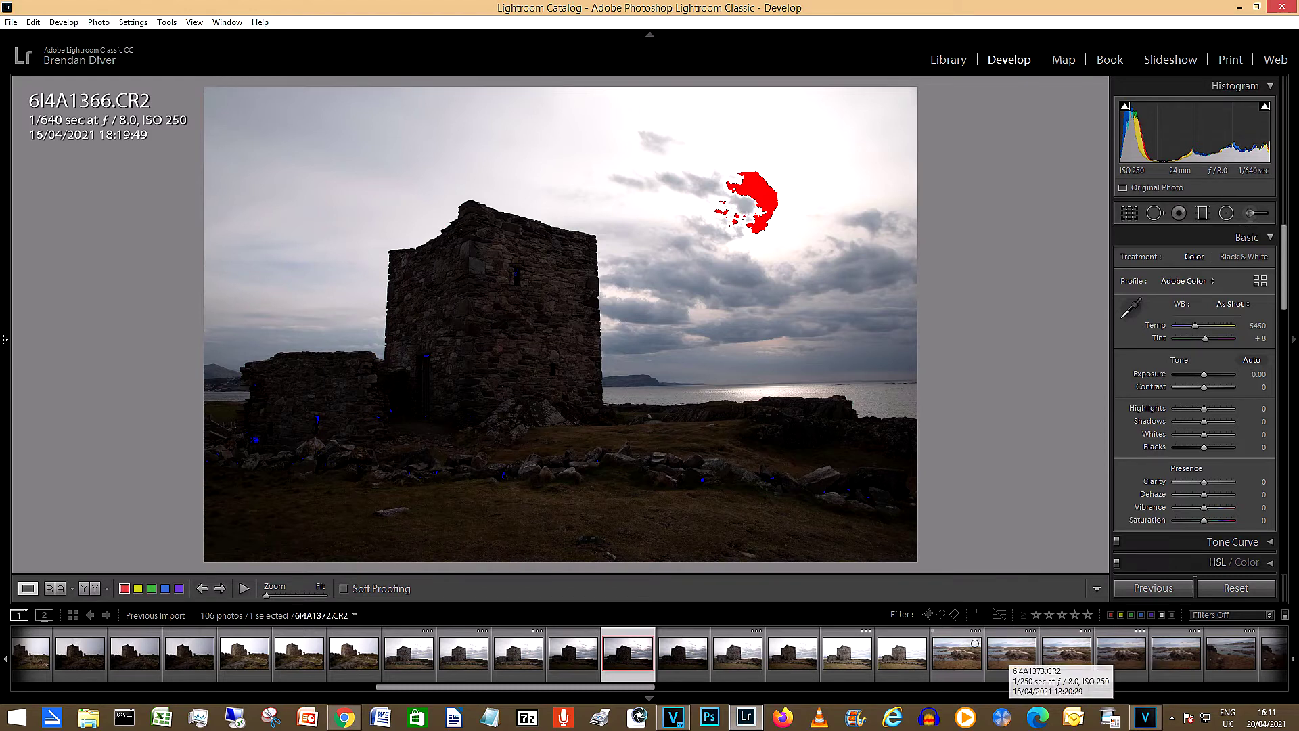
click(1083, 646)
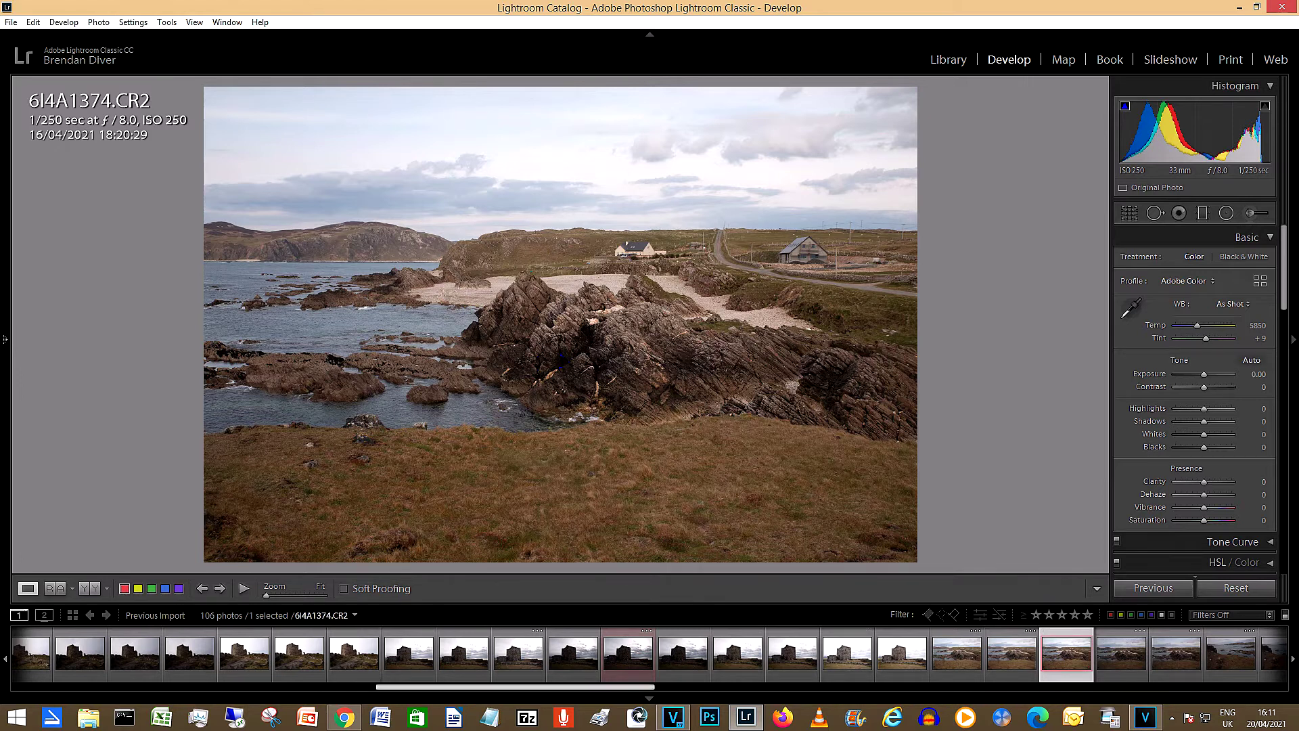
Look through the rocky coast photos that follow 6I4A1374, up to 6I4A1384
scroll(974, 647, down, 3)
click(1008, 652)
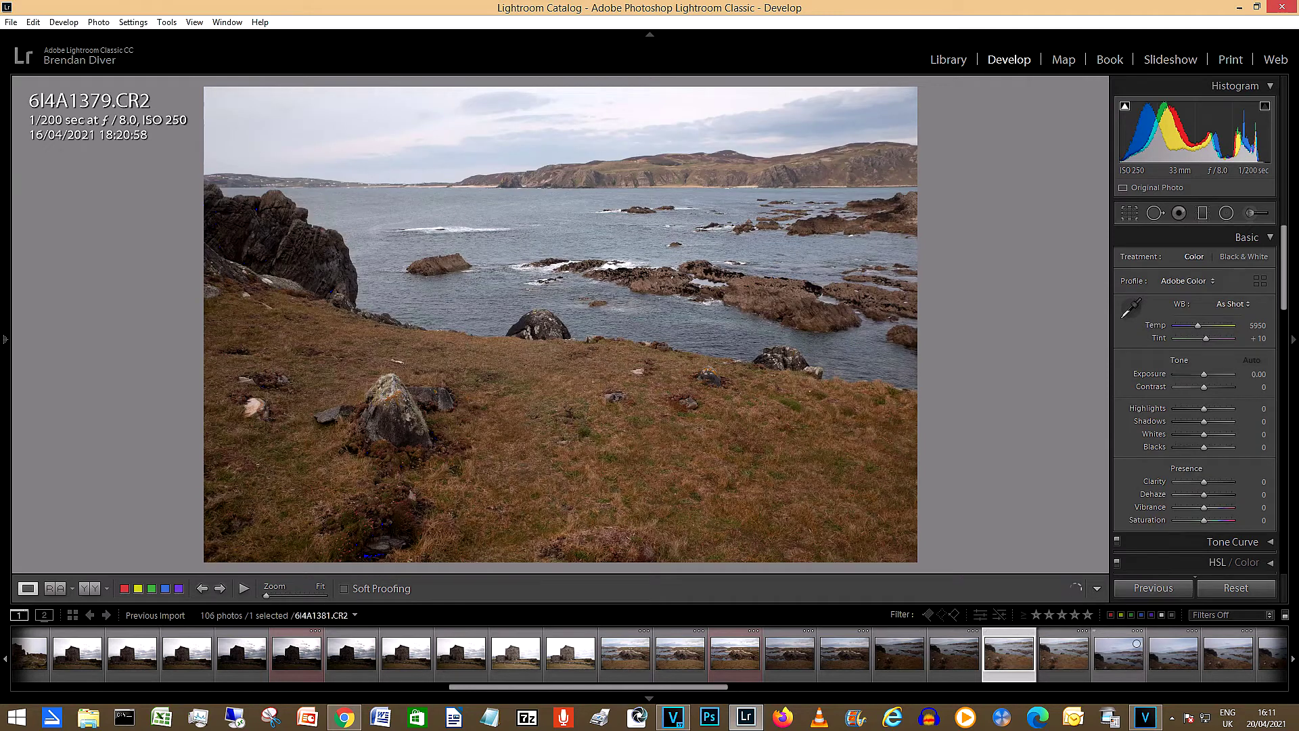
click(1137, 643)
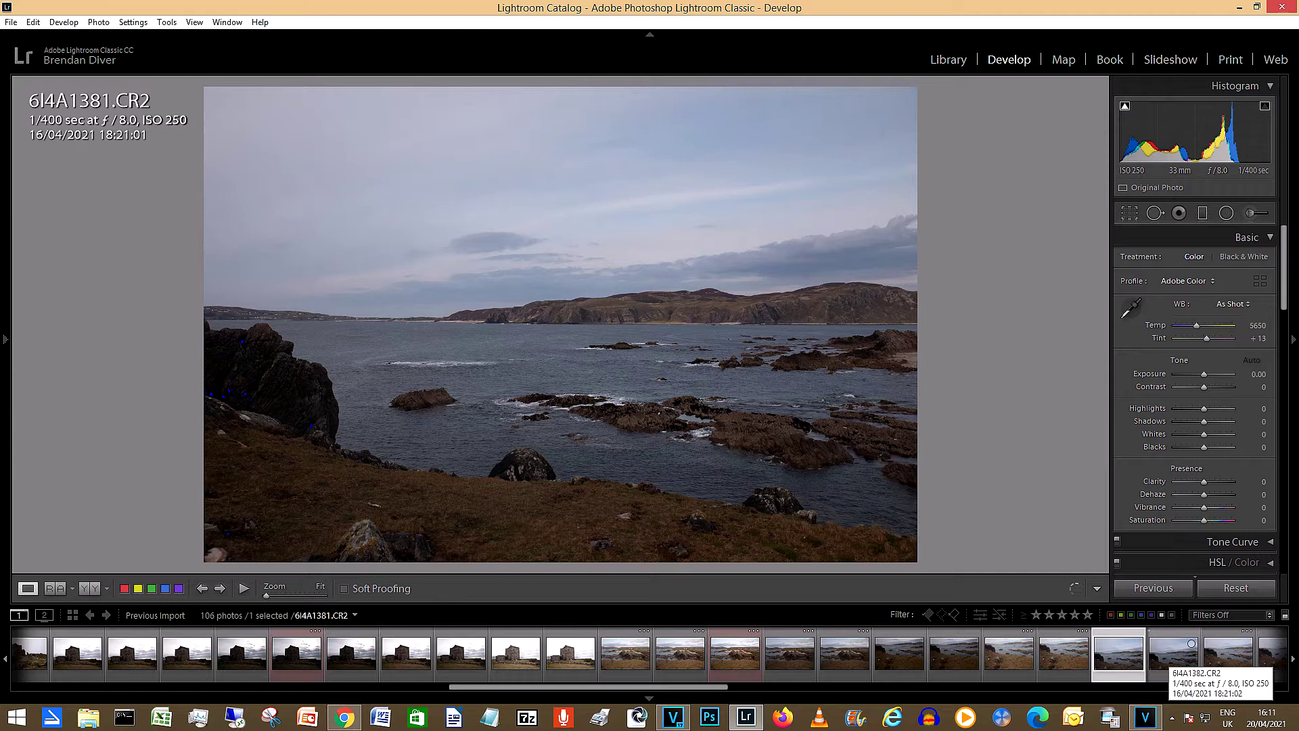
scroll(1173, 651, down, 3)
click(952, 653)
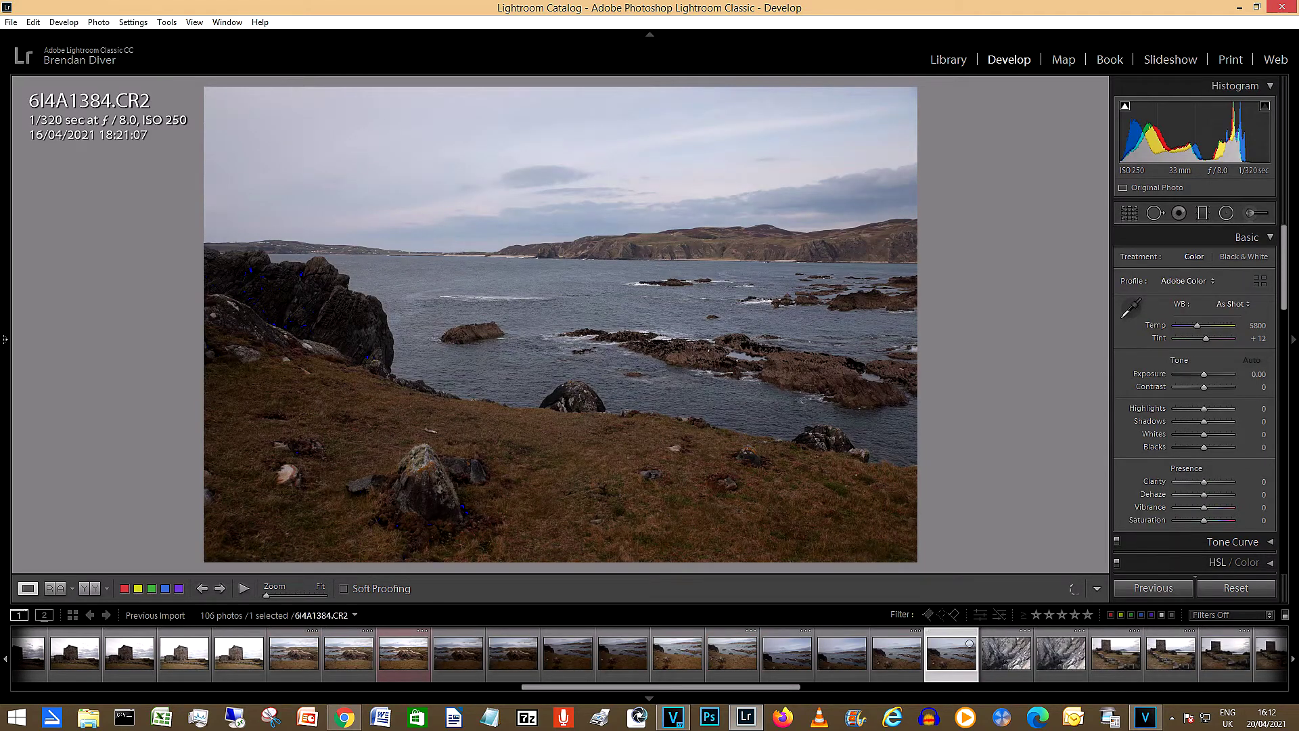
Look through the castle and stone wall photos from 6I4A1388 onward and compare their exposures
click(1171, 653)
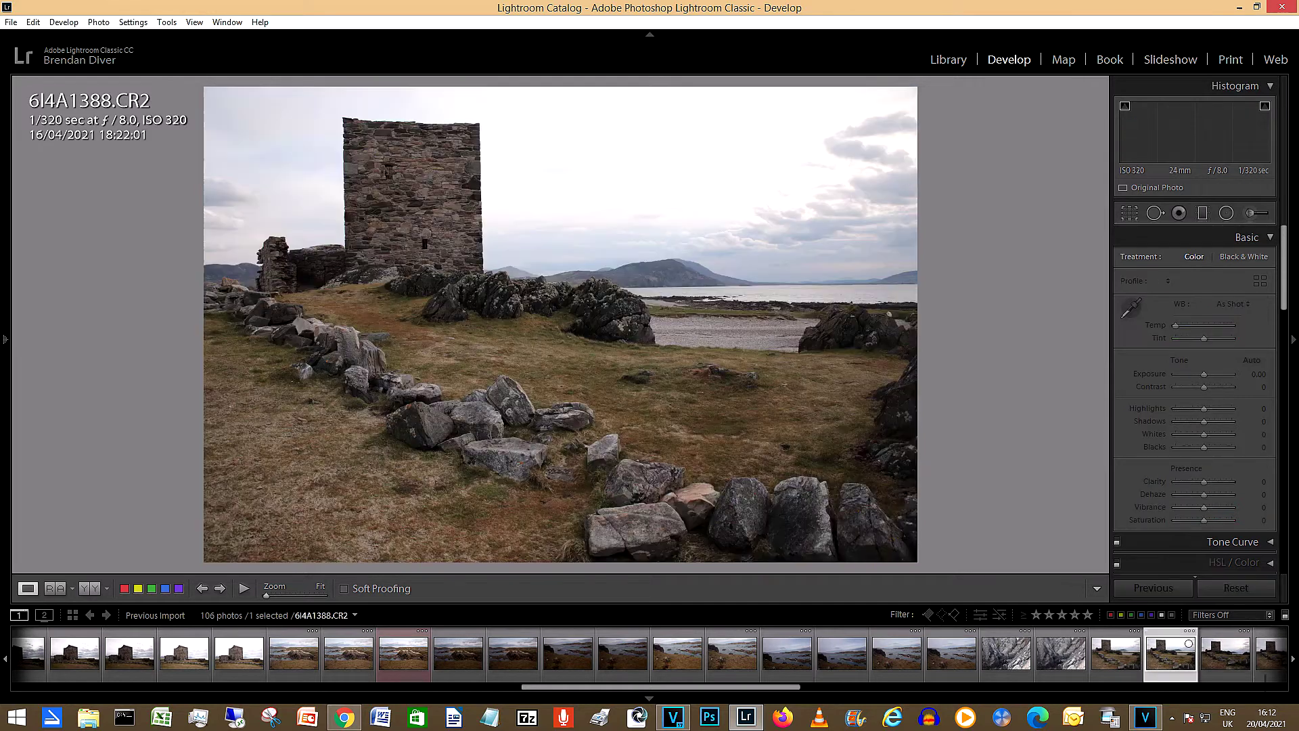
scroll(1170, 653, down, 2)
click(1057, 653)
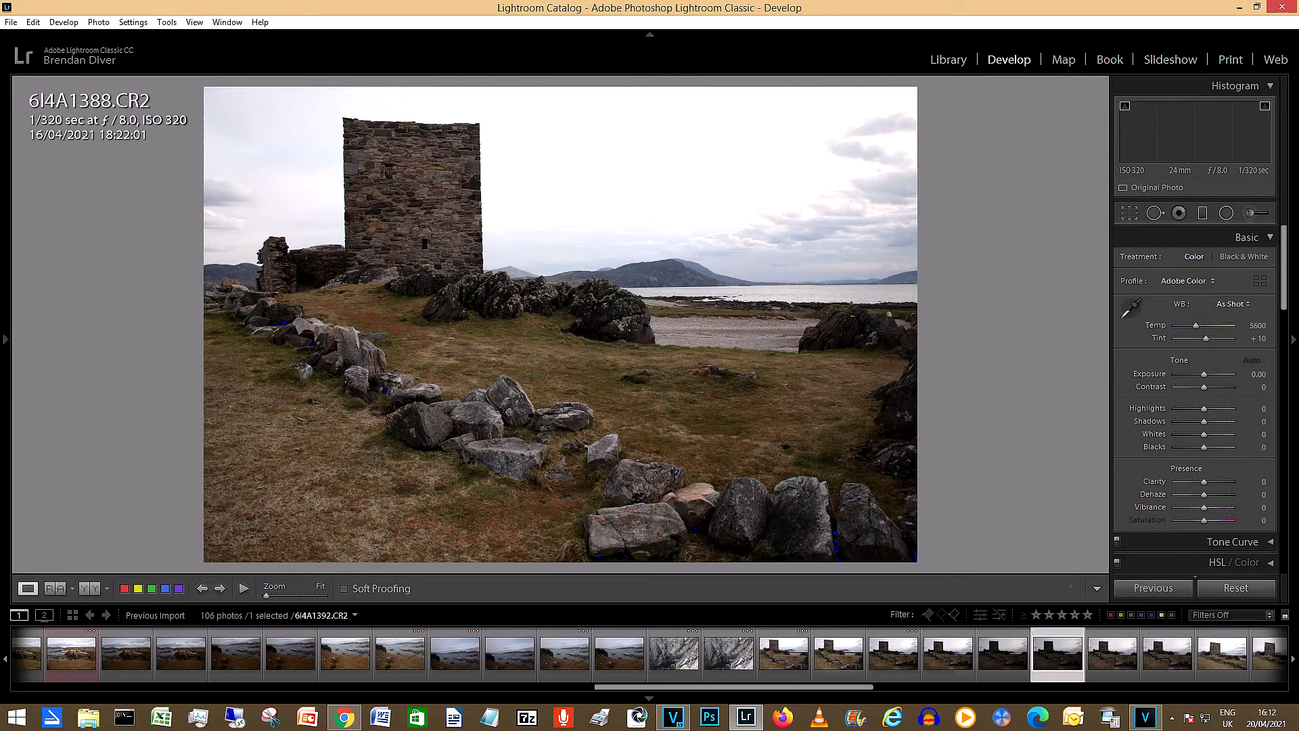
key(Right)
key(Right)
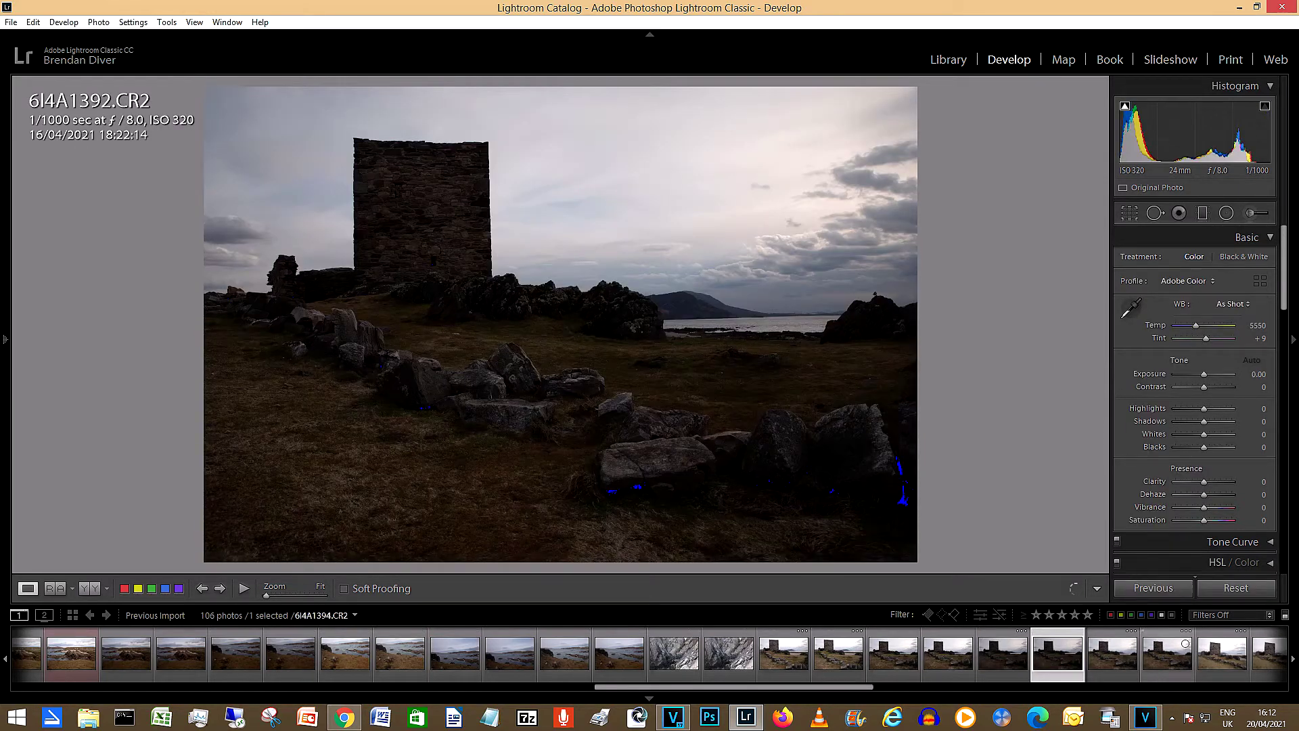
key(Right)
key(Right)
key(Right)
key(Right)
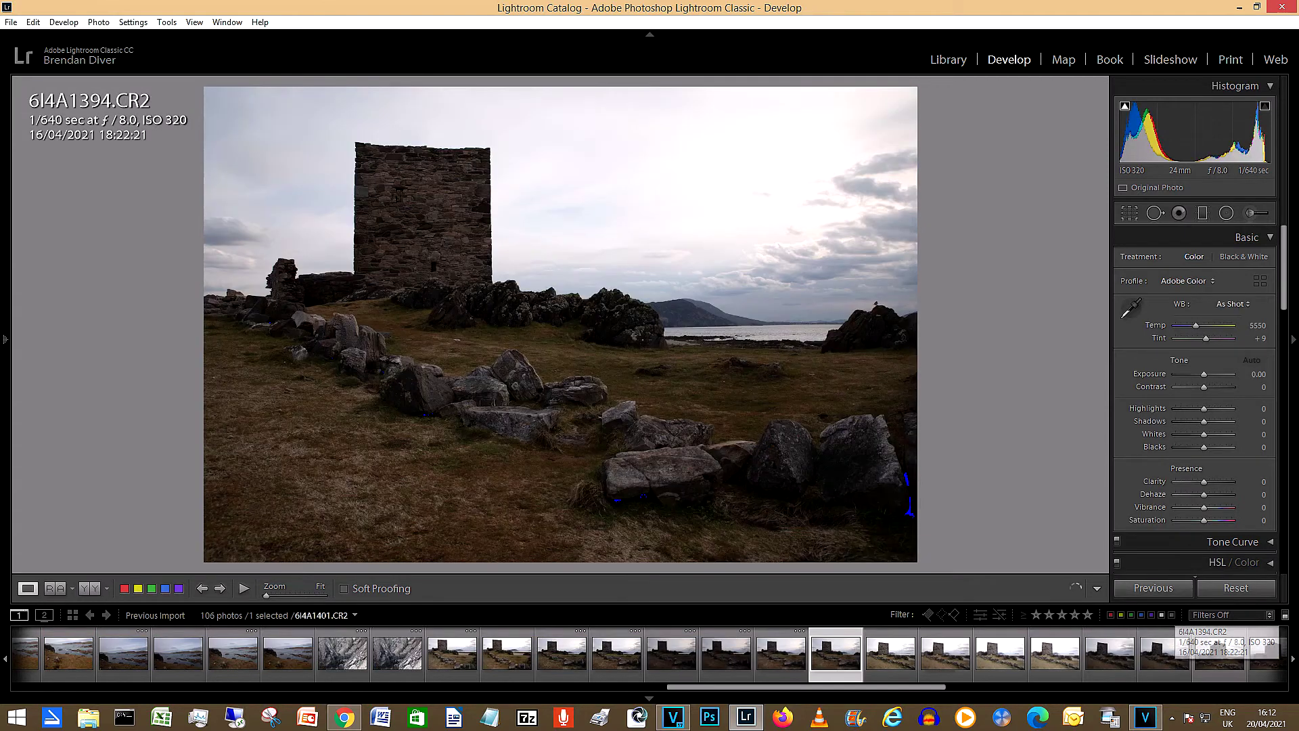
key(Right)
key(Right)
key(Right)
key(Right)
key(Right)
key(Right)
key(Right)
key(Right)
key(Right)
key(Right)
key(Right)
key(Right)
key(Right)
key(Right)
key(Right)
key(Right)
key(Right)
key(Right)
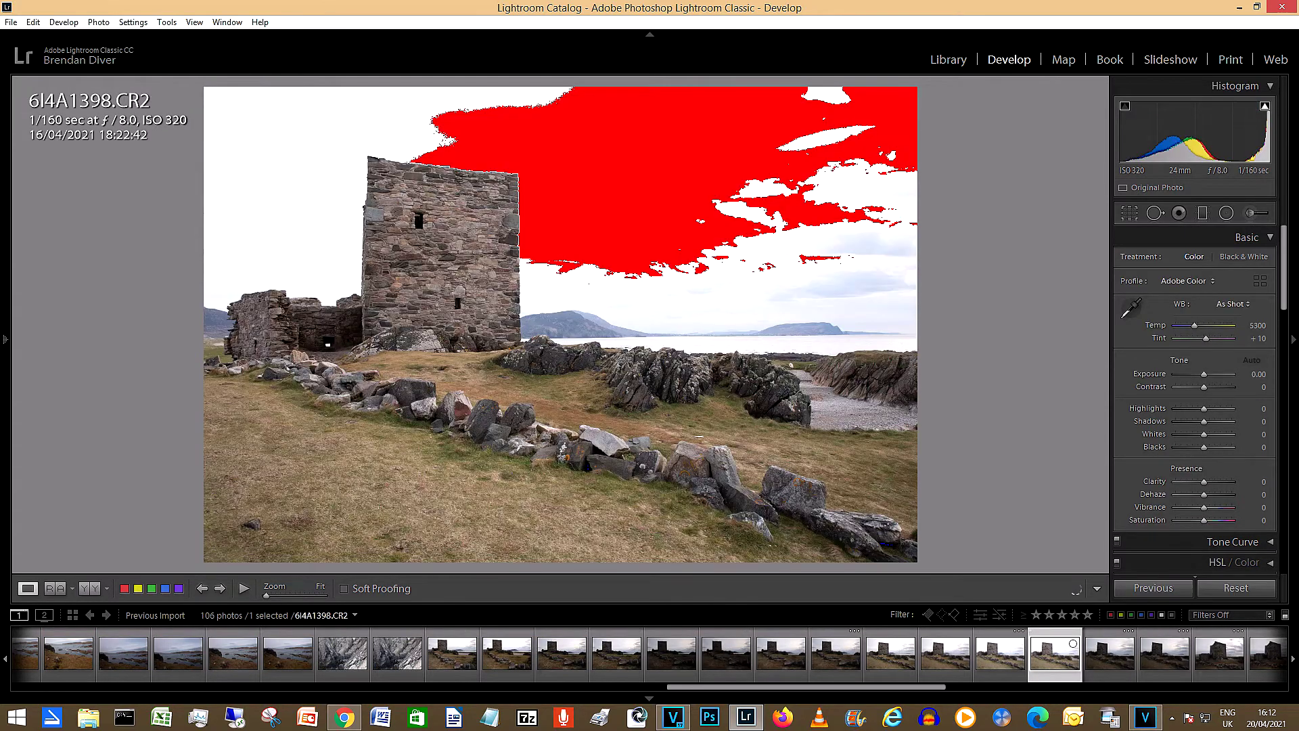
Compare castle photos 6I4A1403 and 6I4A1402, and give 6I4A1402 the red colour label
click(334, 652)
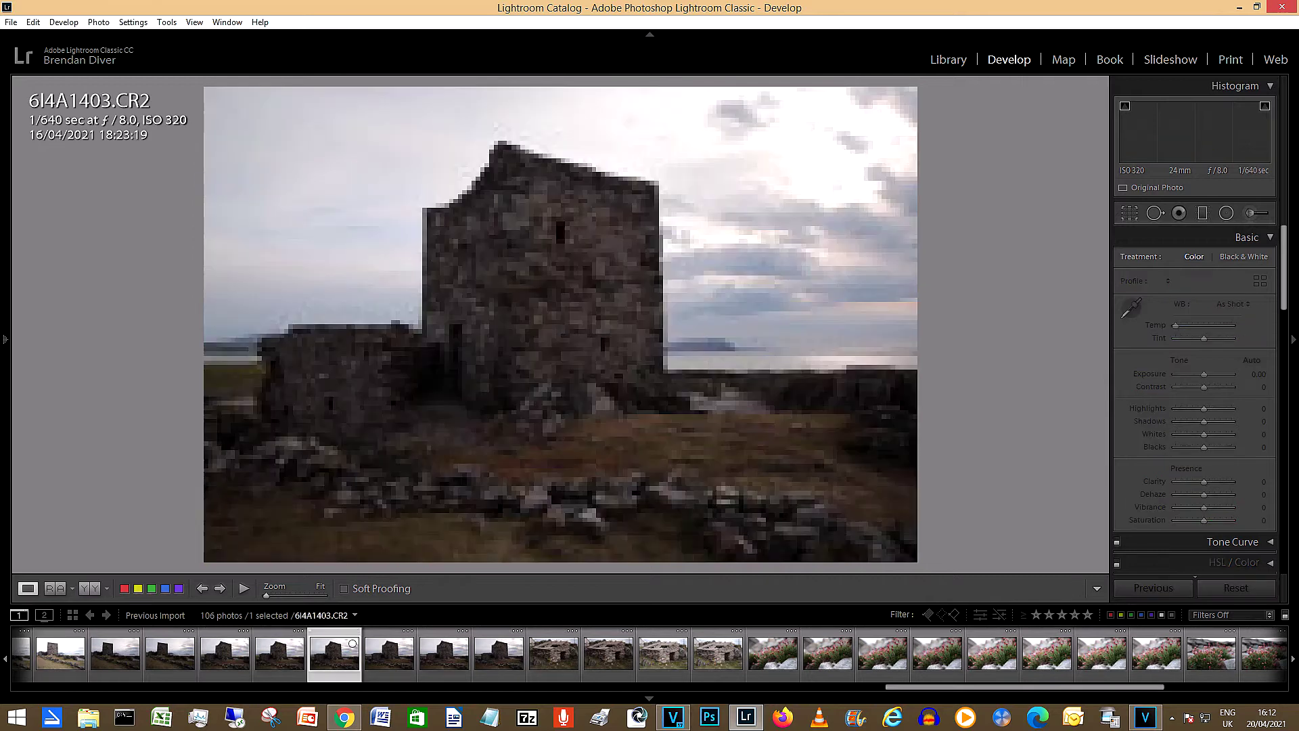
click(298, 643)
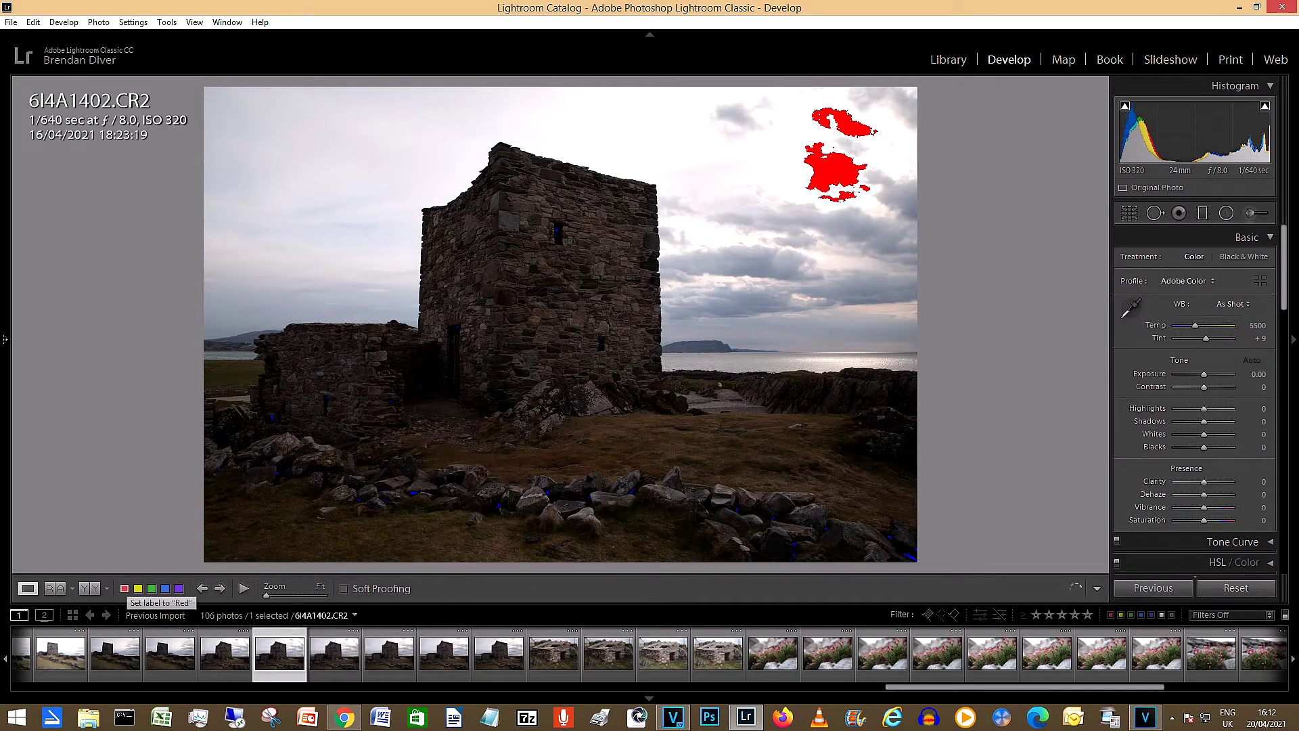
click(124, 588)
Review the first pink flower close-ups and give photo 6I4A1417 the red colour label
click(827, 653)
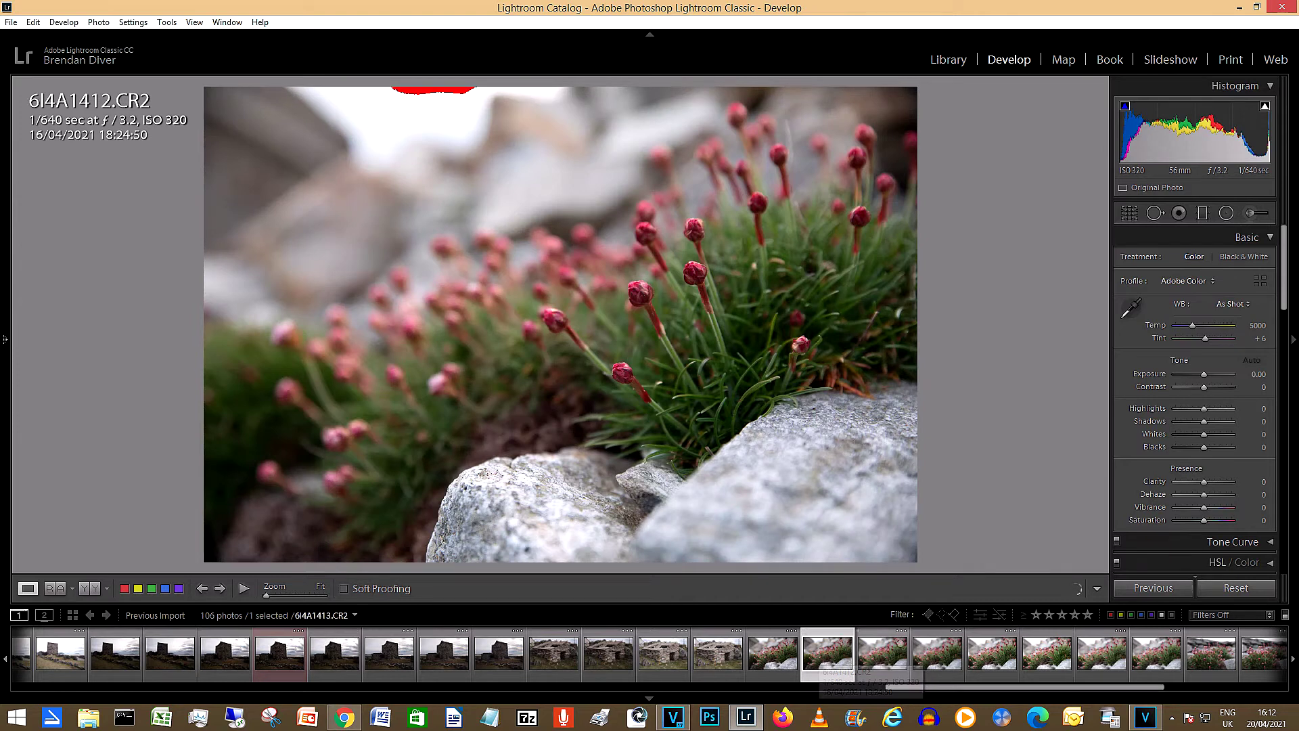
click(992, 653)
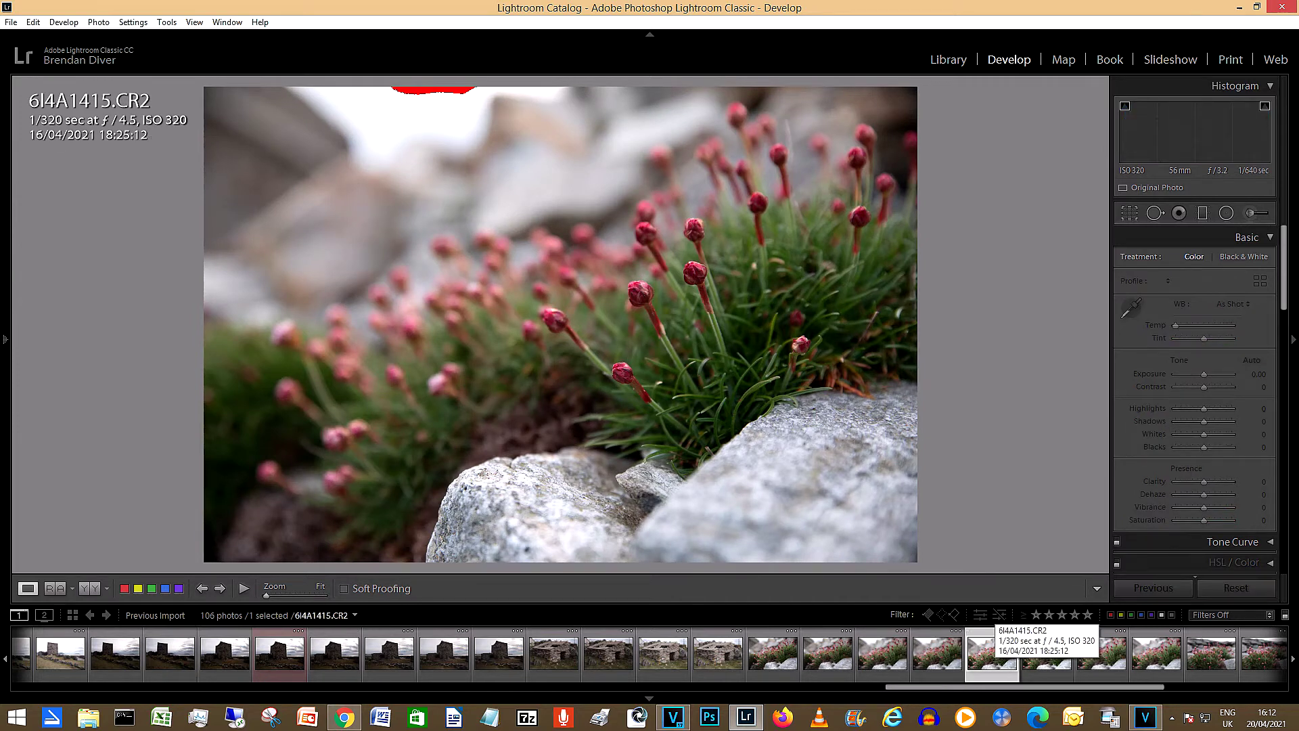
click(1102, 653)
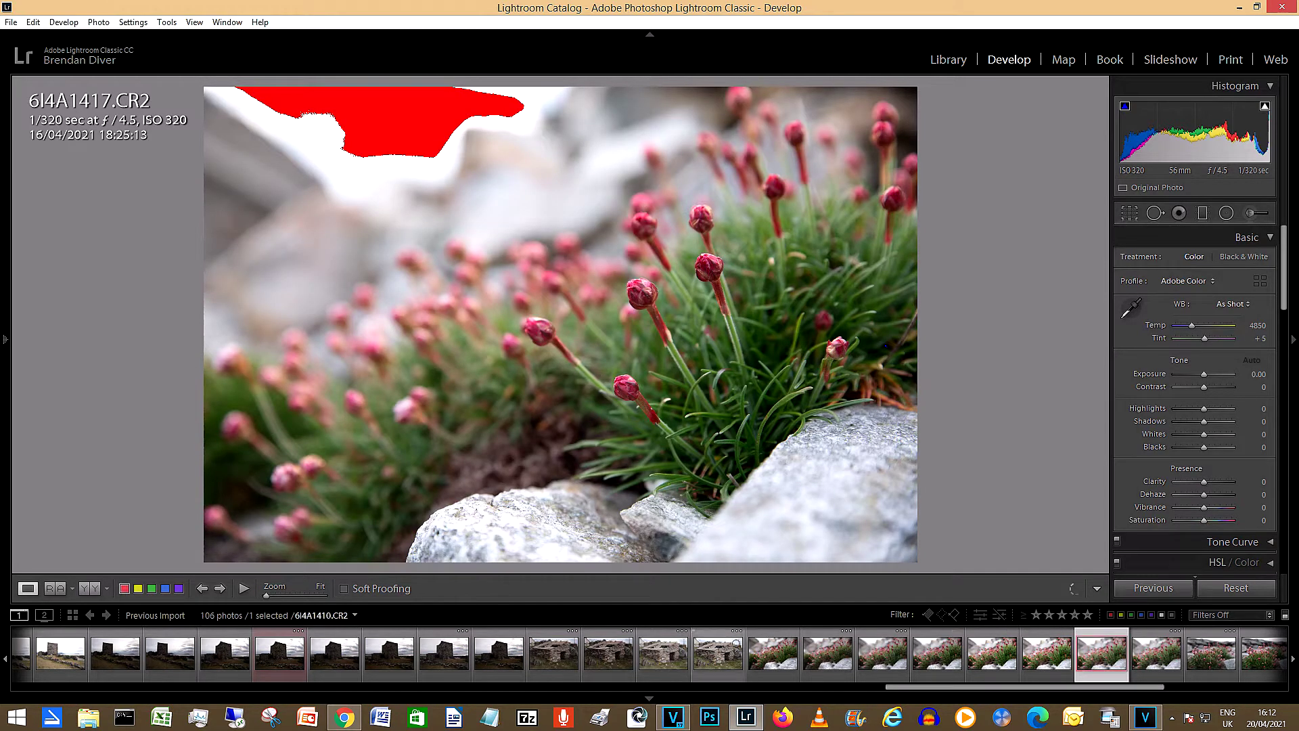
Review the remaining pink flower shots, including 6I4A1422, and give photo 6I4A1429 the red colour label
scroll(736, 649, down, 3)
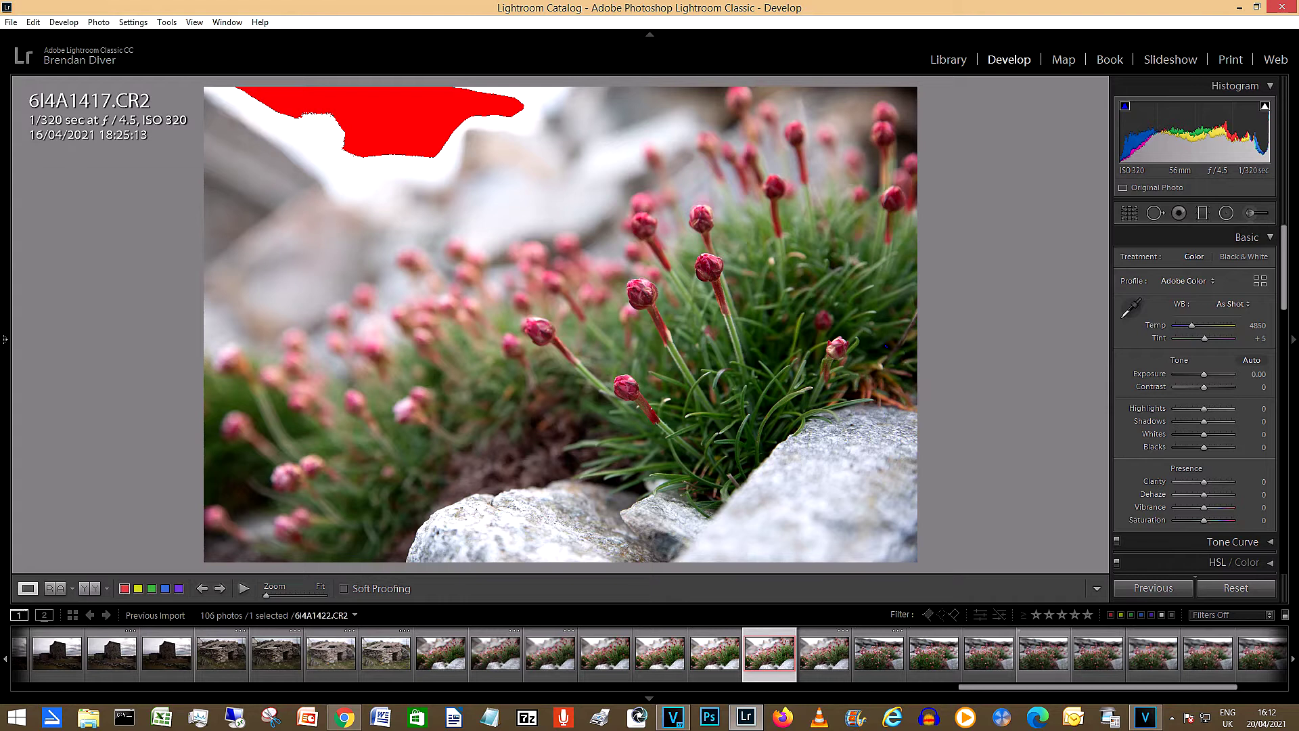
click(1046, 652)
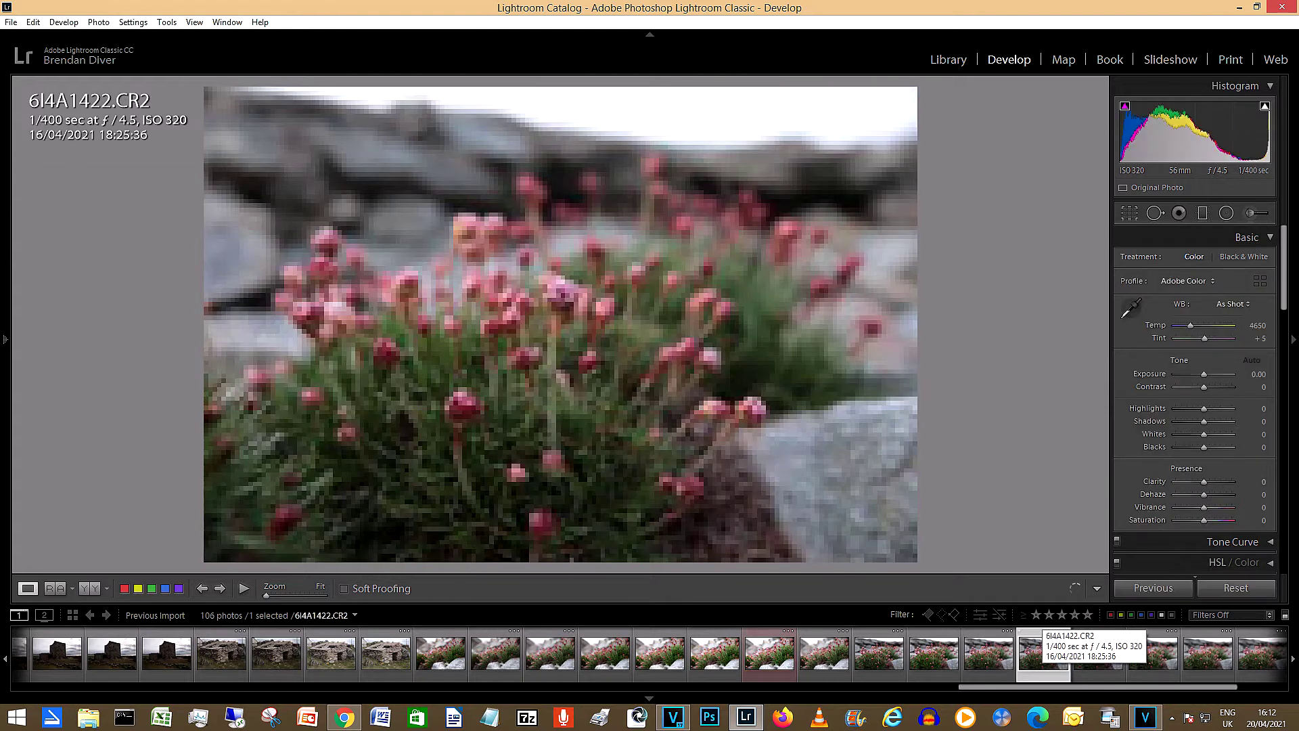
scroll(1171, 643, down, 2)
click(1169, 643)
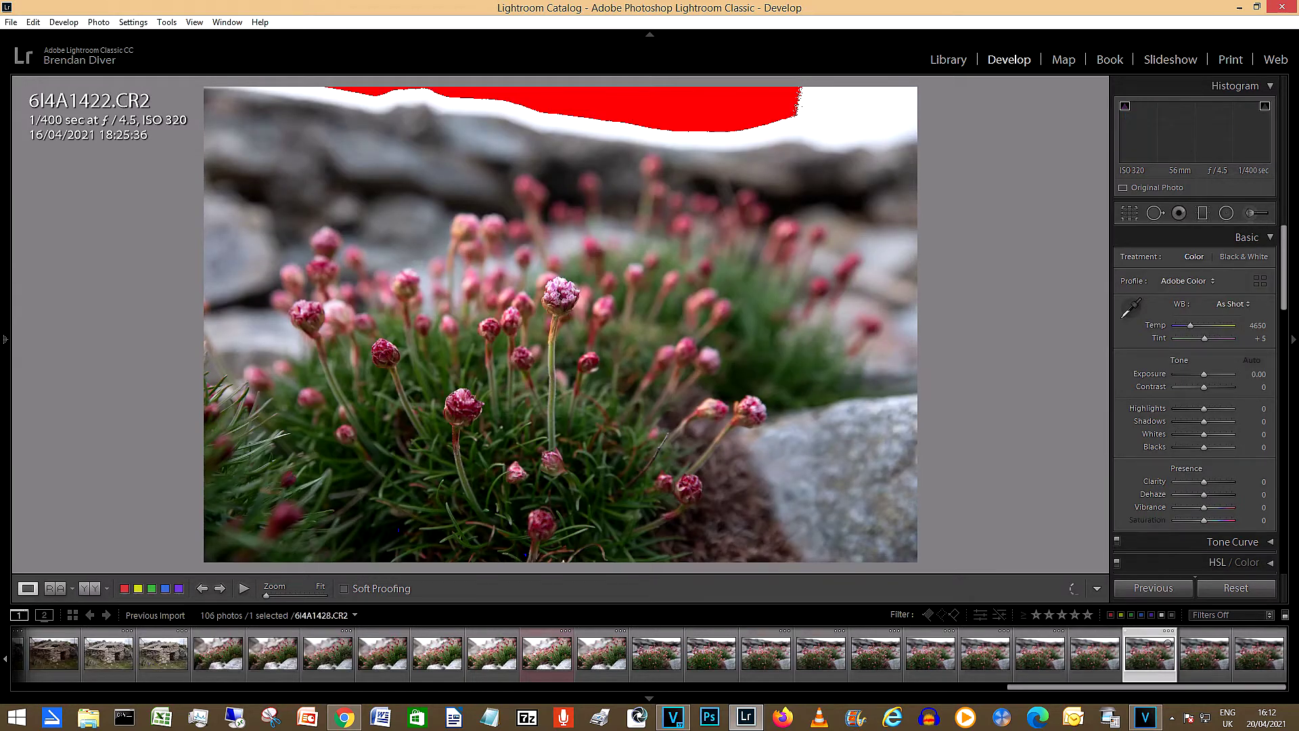
click(1204, 650)
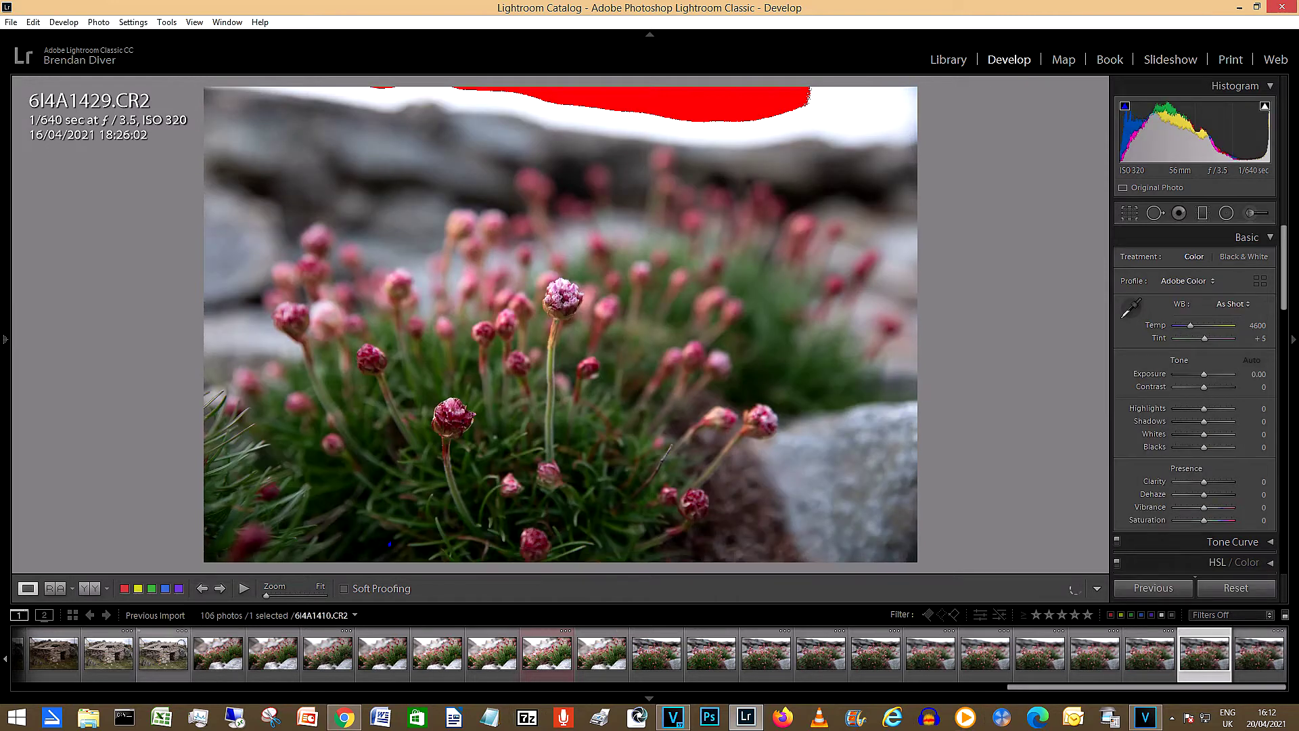
click(124, 588)
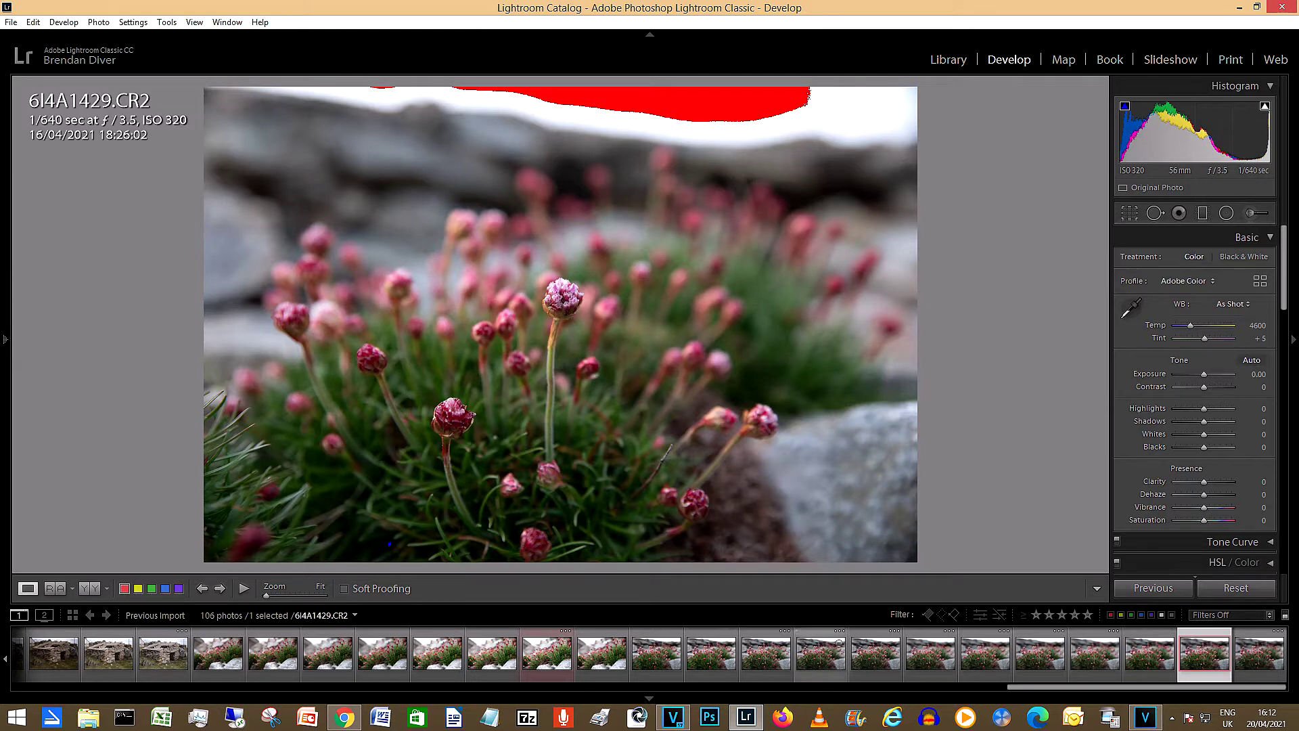
Enable the library filters and filter the imported photos by the Red color label
scroll(1179, 645, left, 5)
scroll(1179, 645, left, 10)
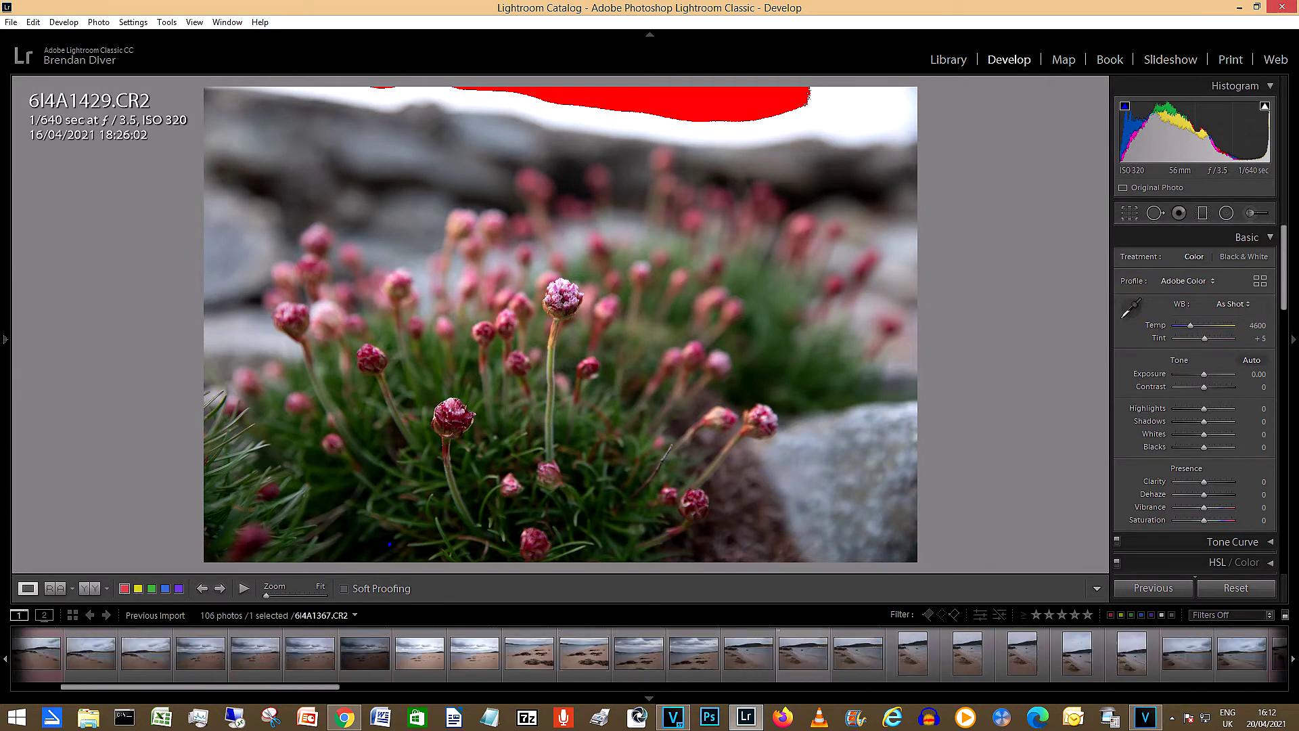
scroll(660, 646, right, 15)
scroll(564, 646, right, 12)
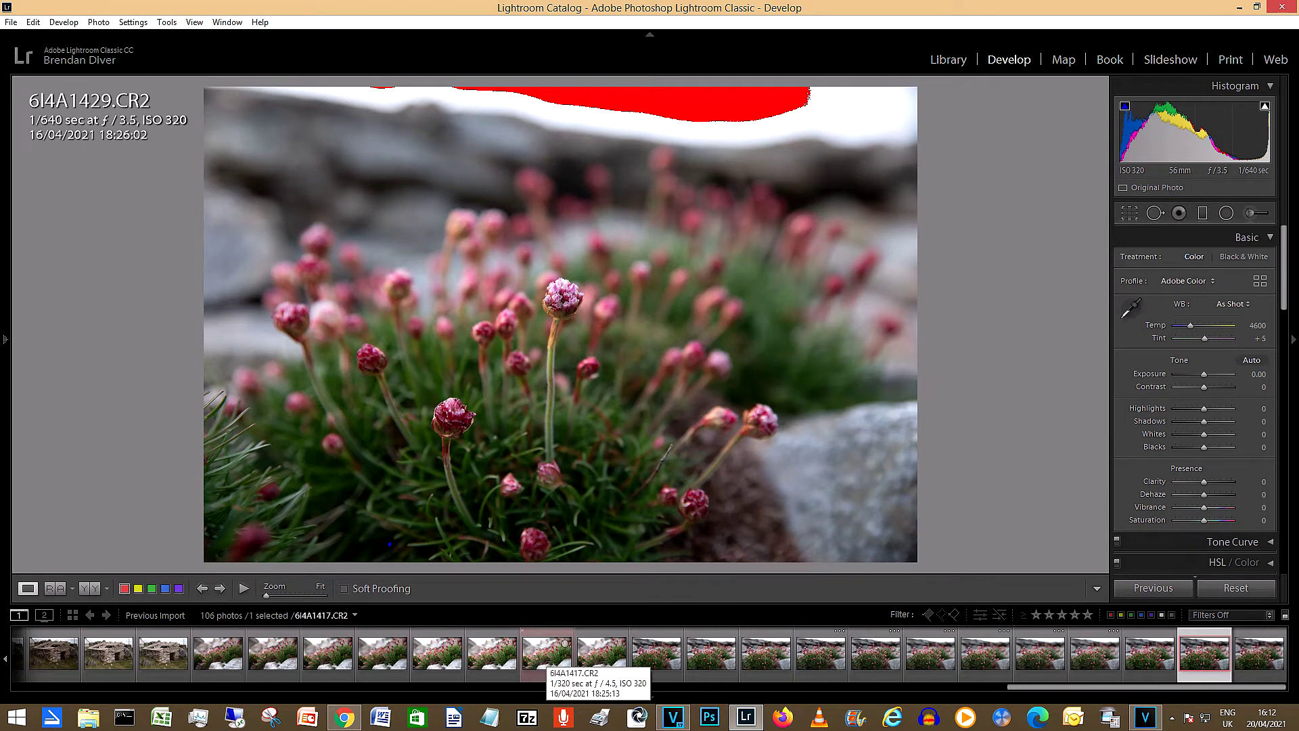
click(11, 22)
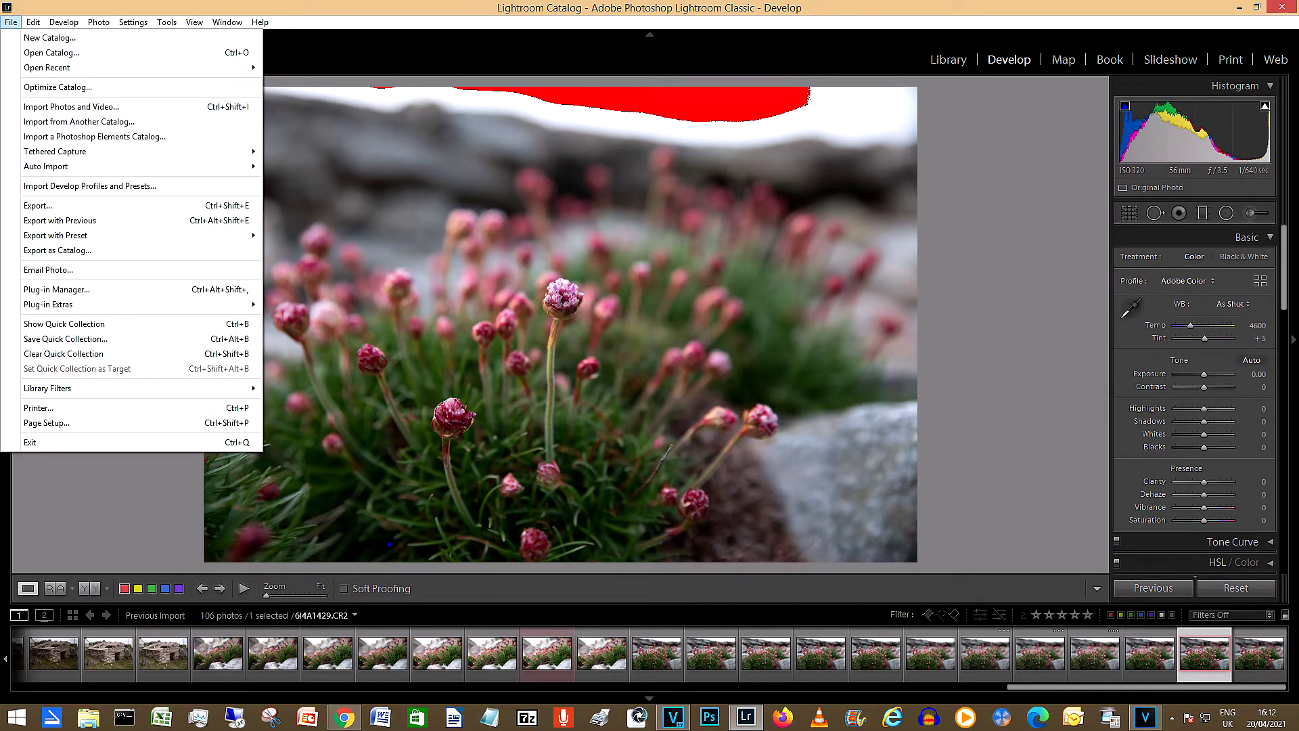
mouse_move(68, 388)
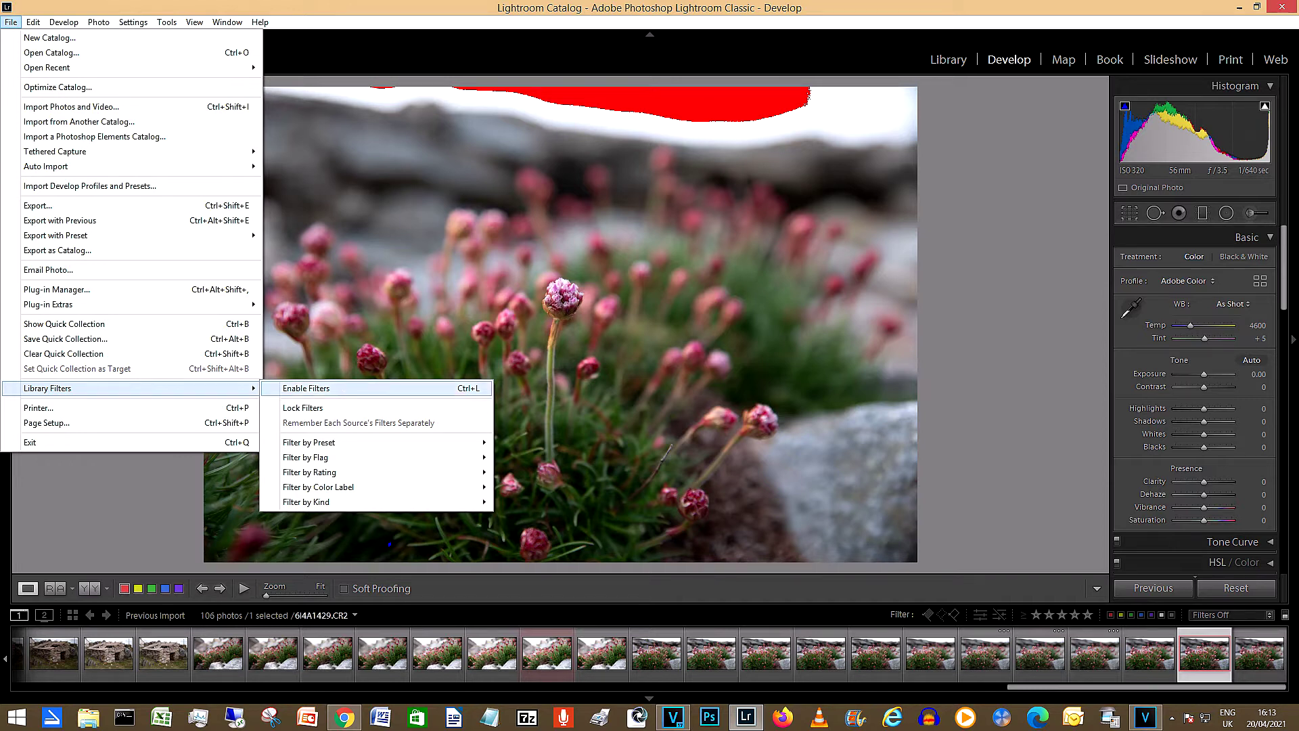
click(306, 388)
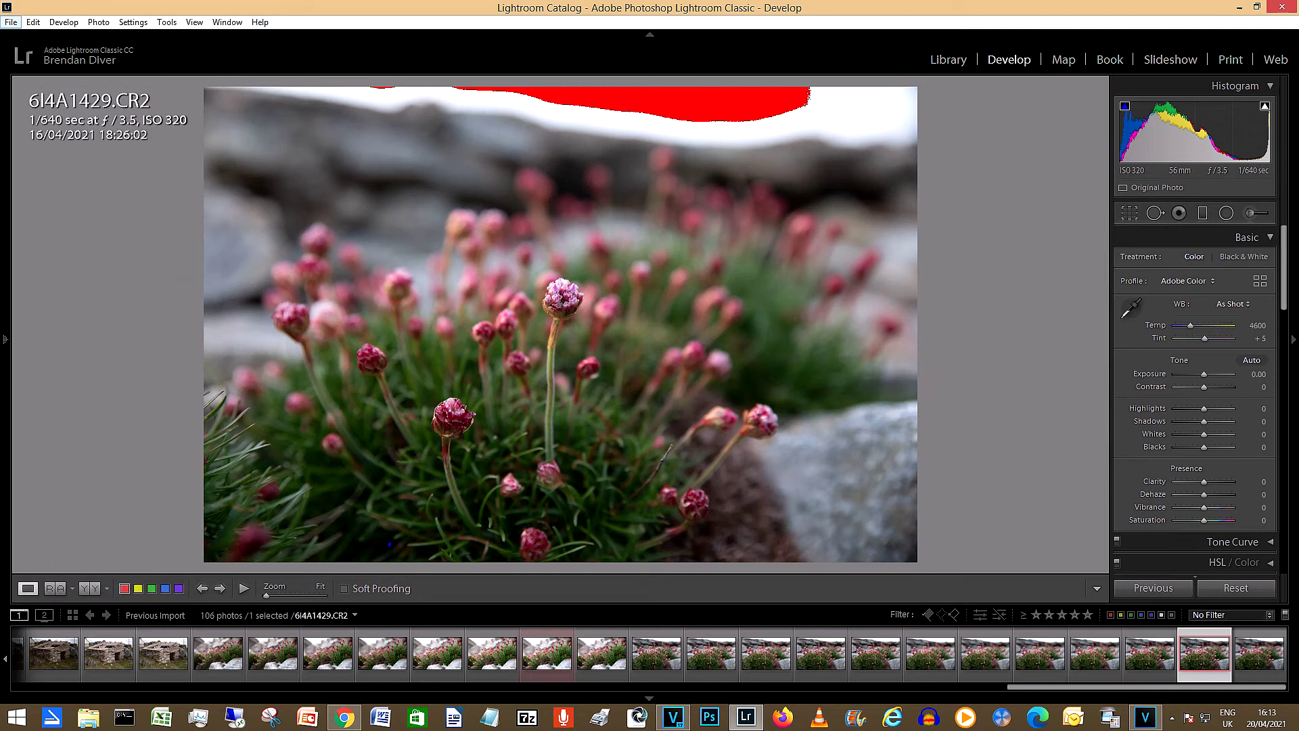
click(11, 22)
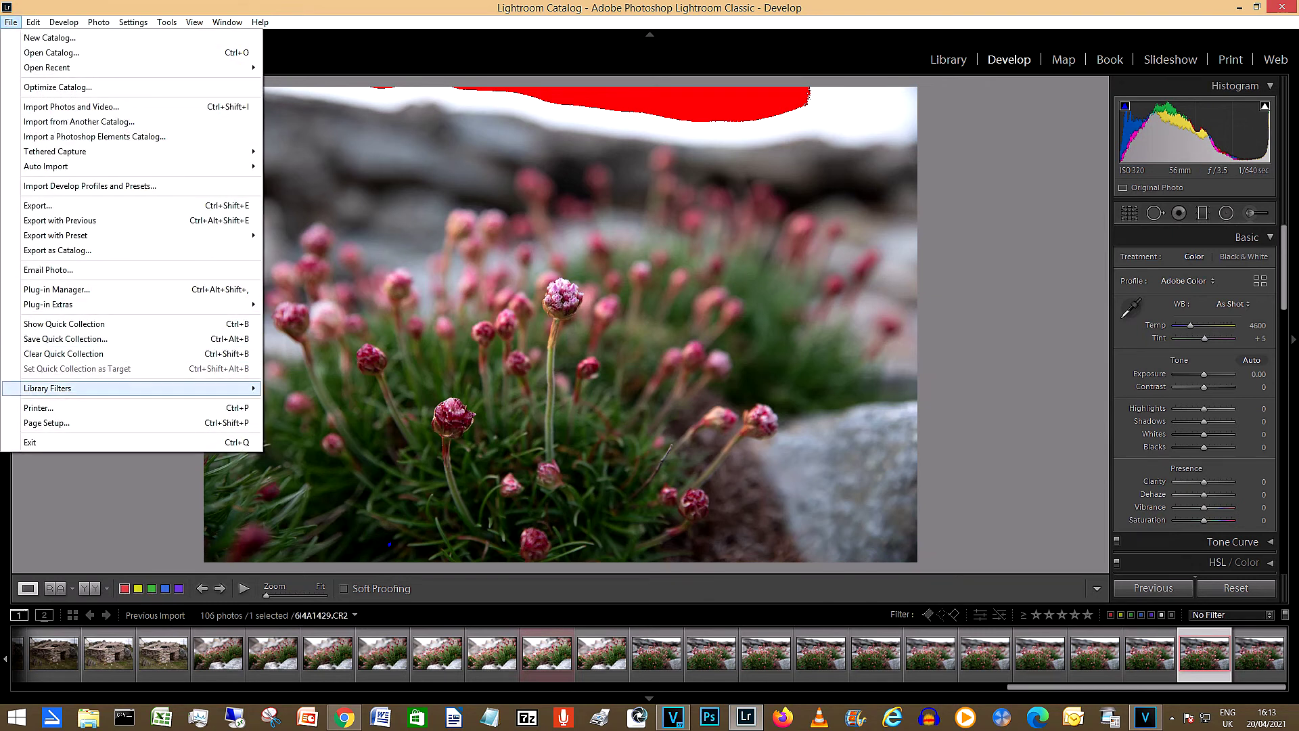
mouse_move(47, 387)
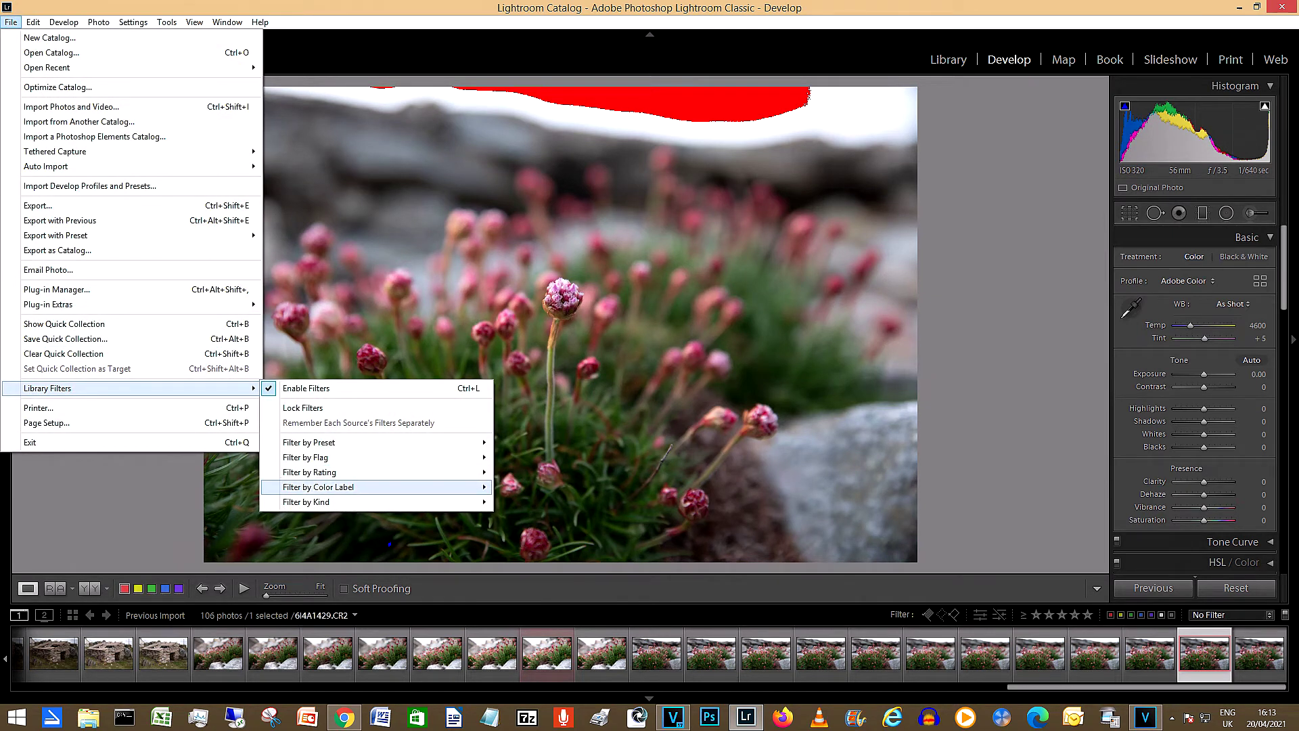
mouse_move(318, 486)
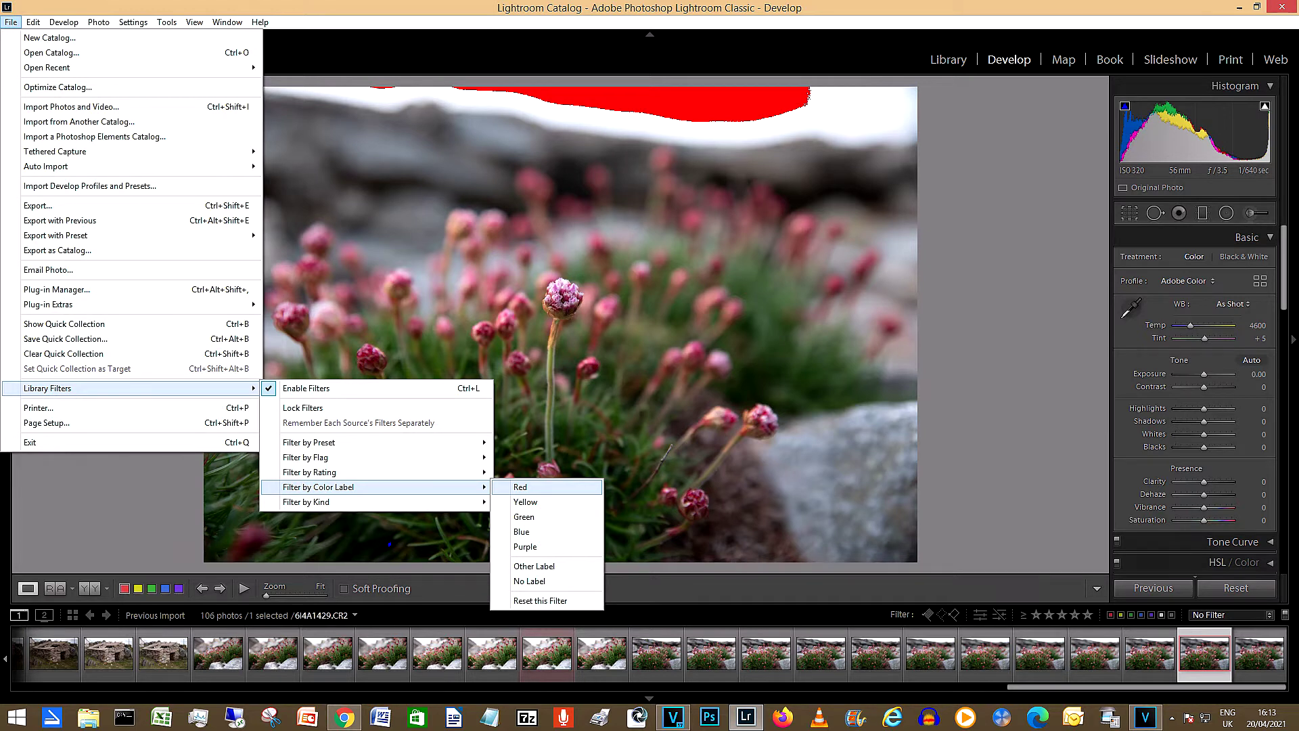
click(519, 486)
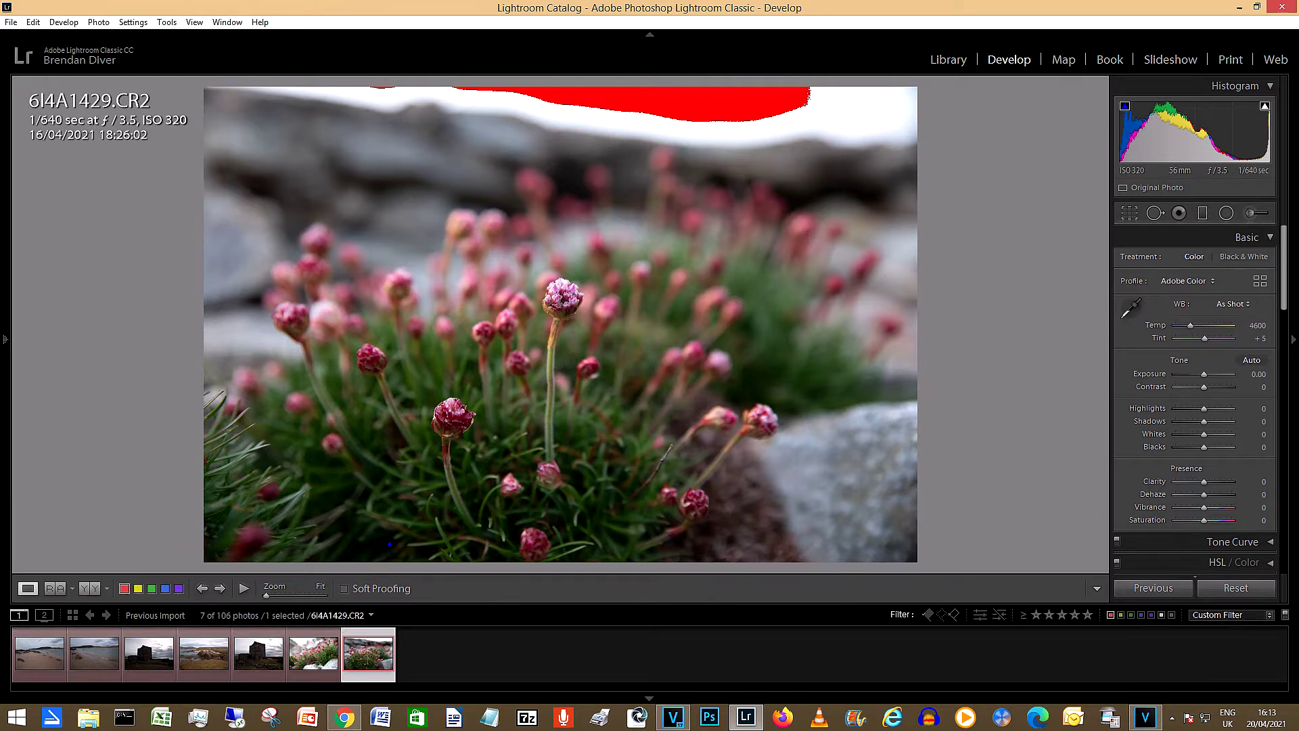
Open beach photo 6I4A1329 and set its white balance to Daylight
click(57, 644)
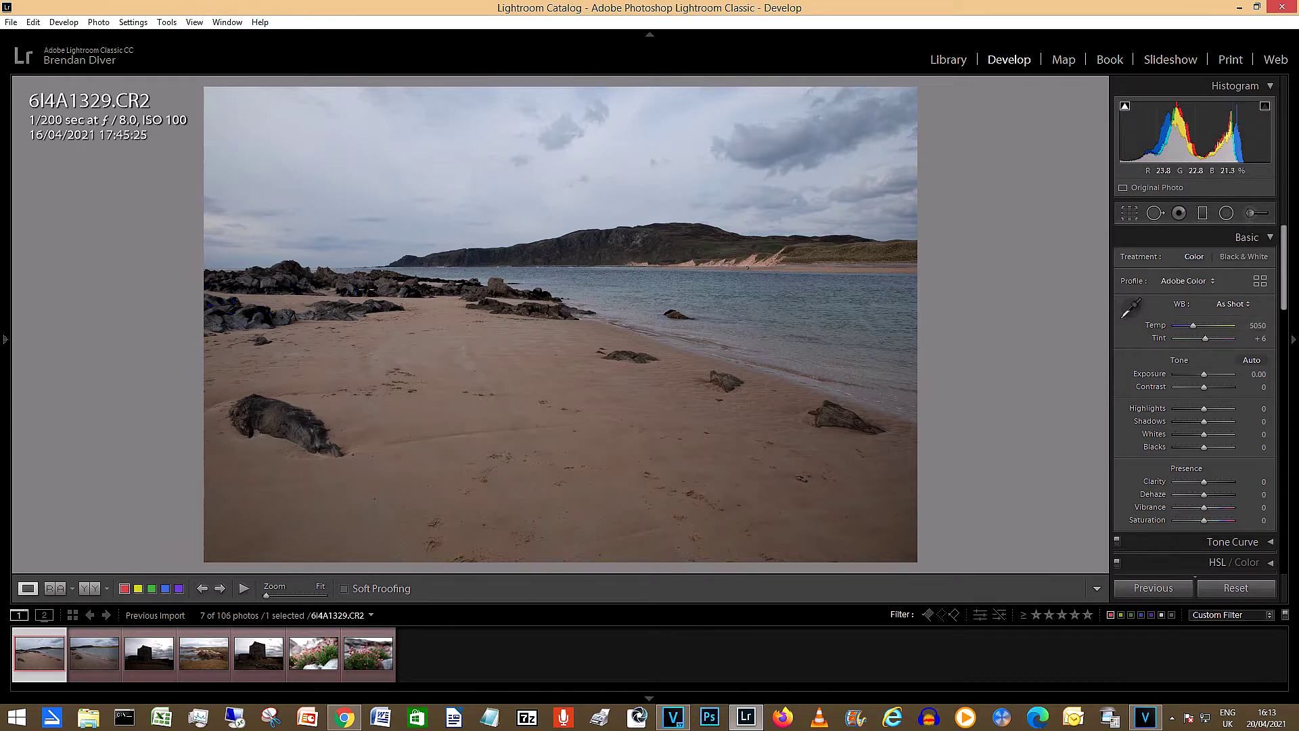
click(1233, 304)
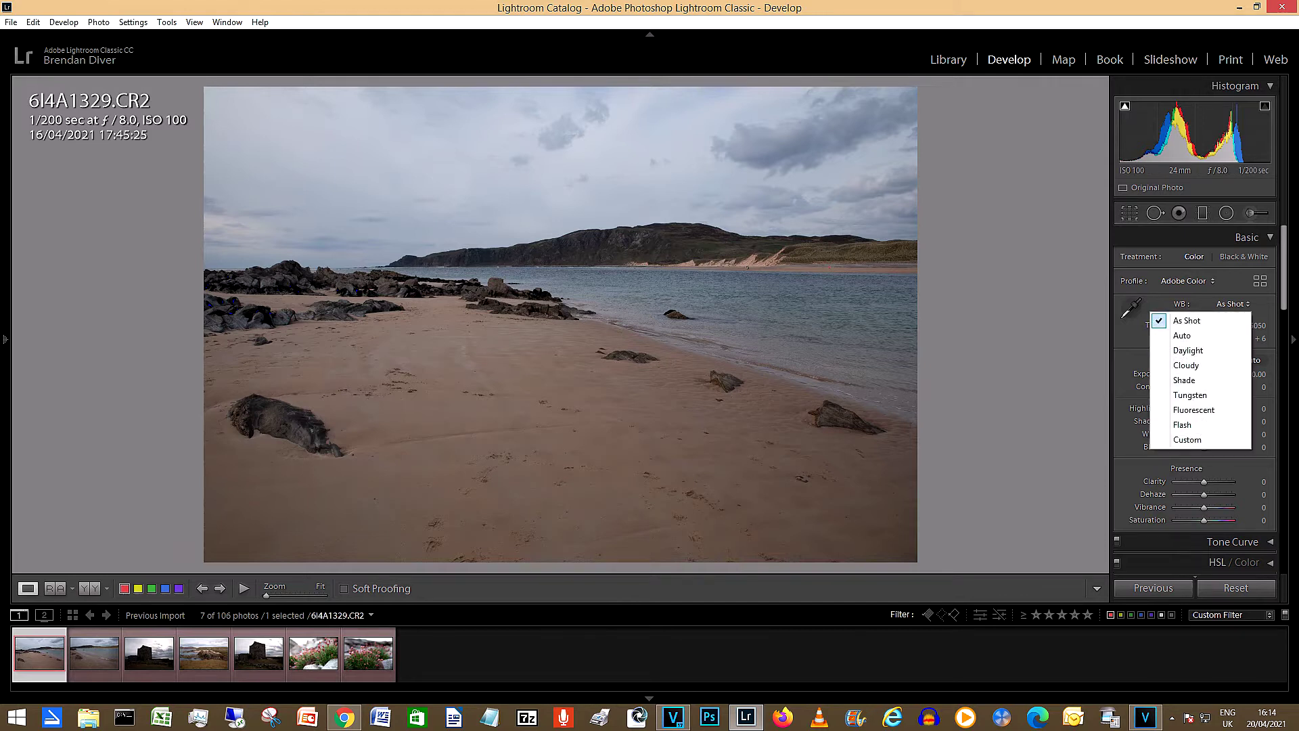
click(1188, 350)
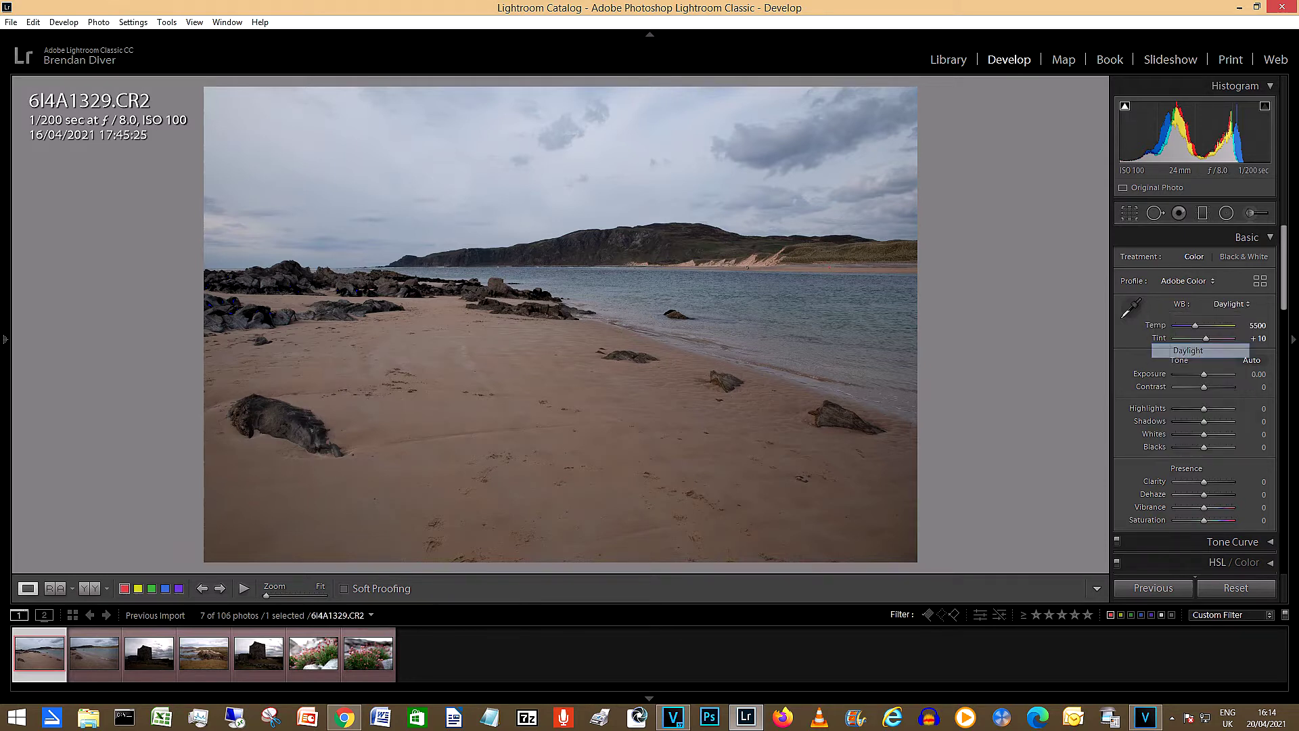
Try the Auto and Cloudy white balance presets on the beach photo, and return it to Daylight
click(1232, 304)
click(1182, 335)
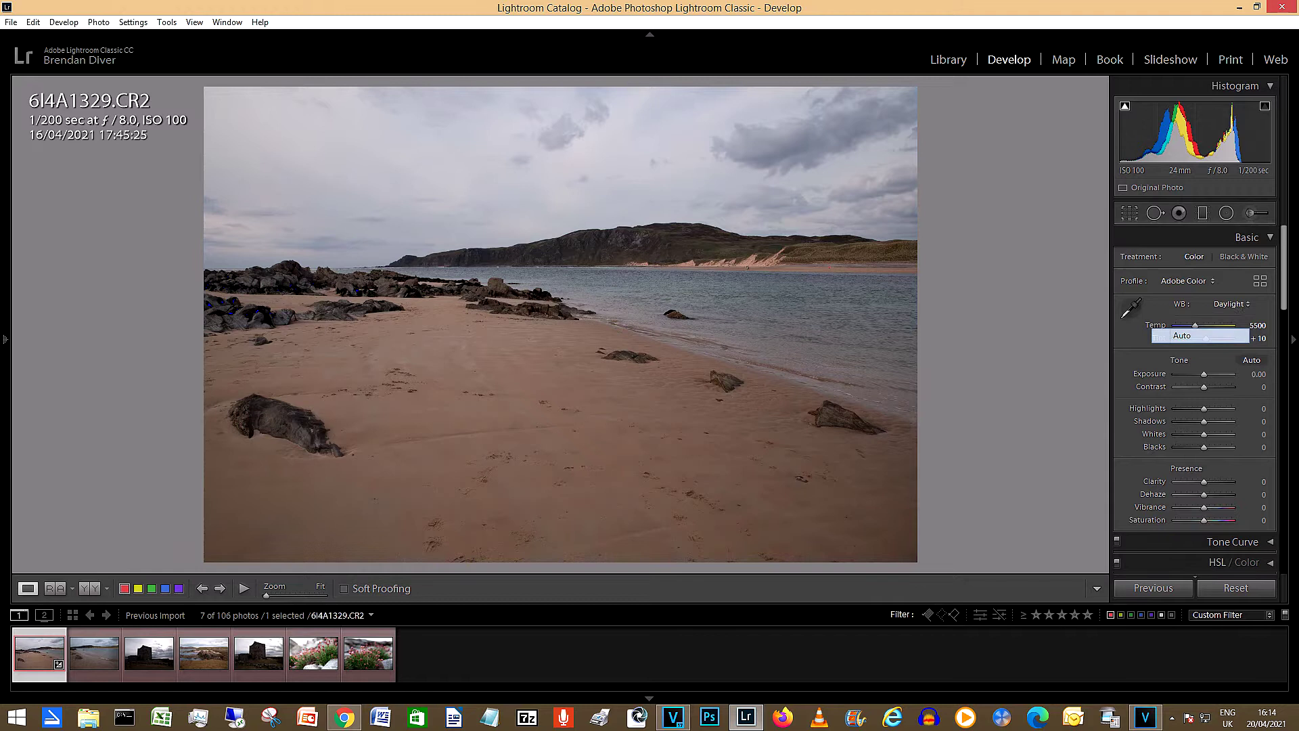
click(1236, 303)
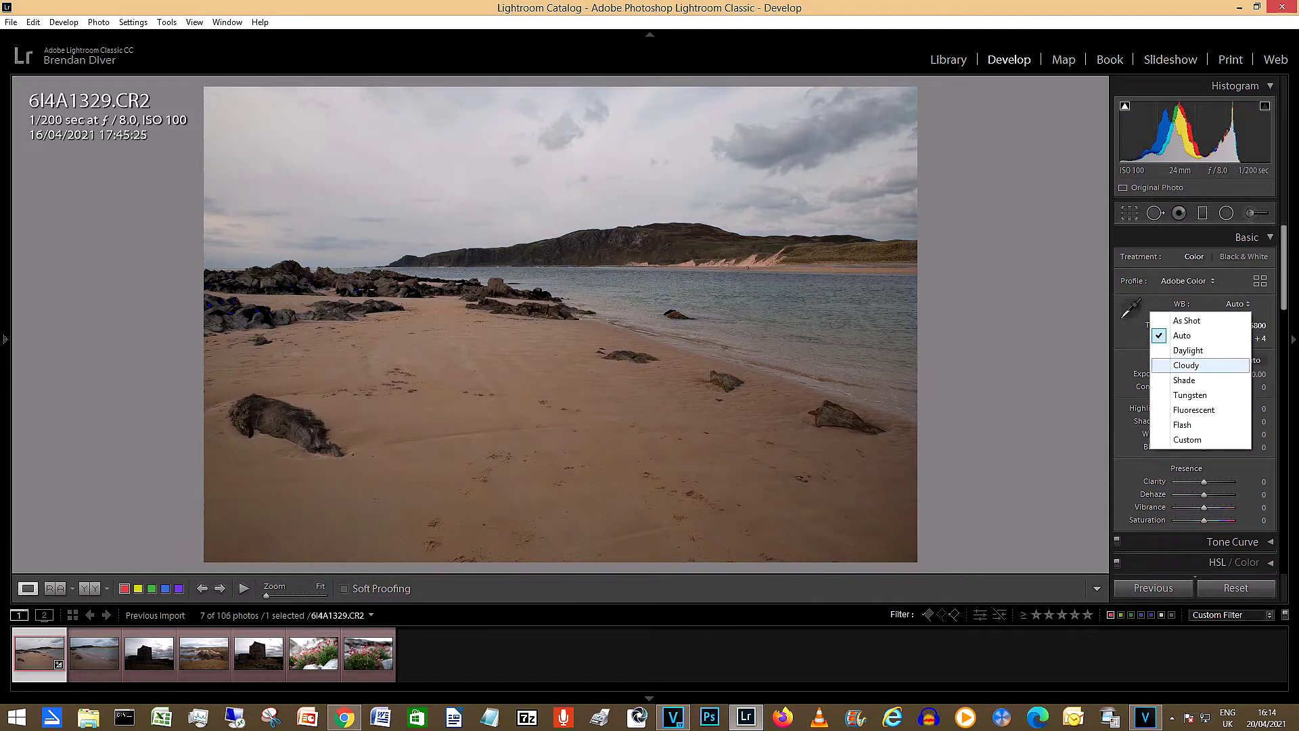
click(1186, 365)
click(1233, 303)
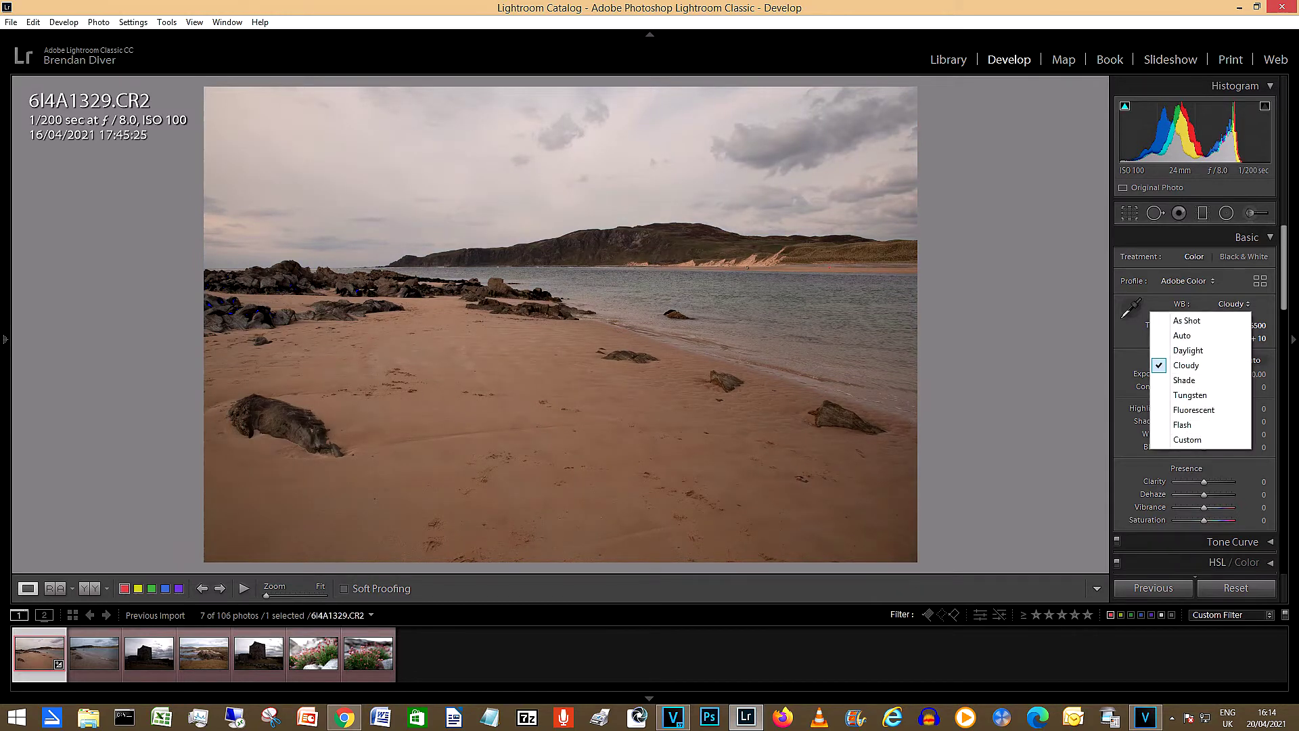
click(1188, 350)
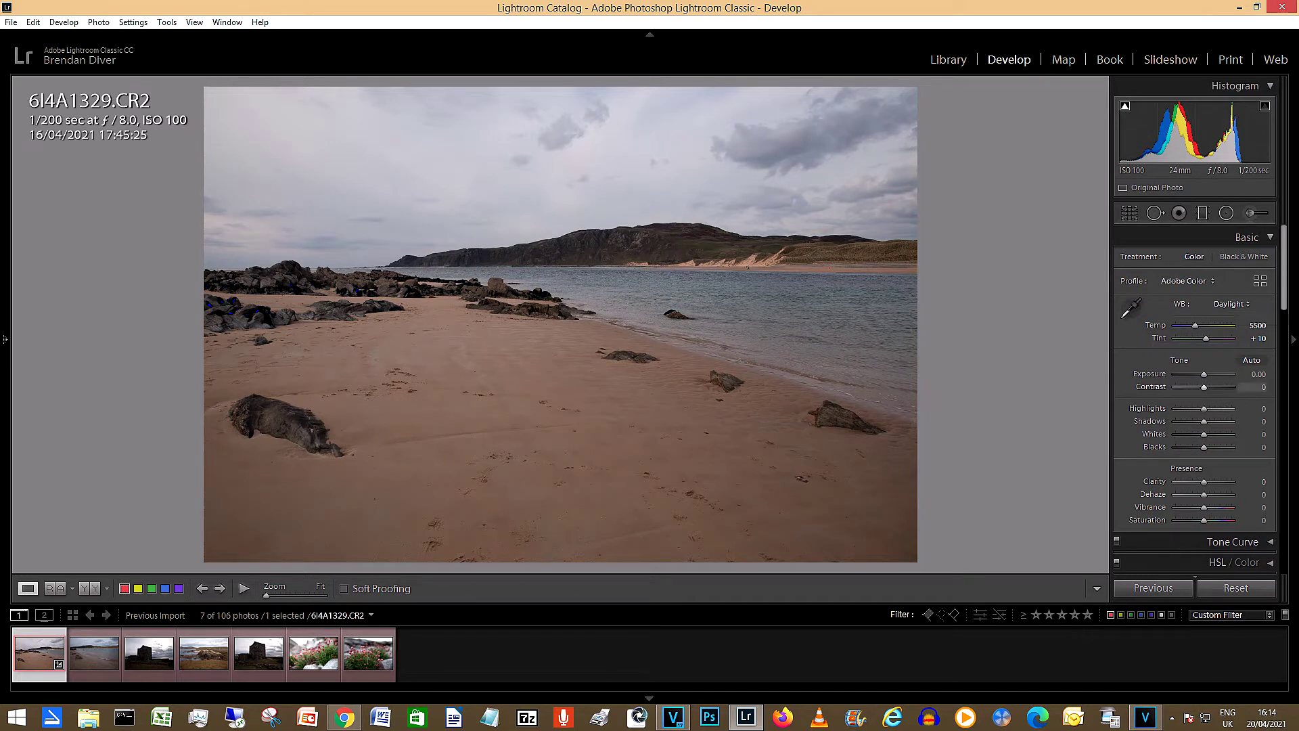
Enable Remove Chromatic Aberration and Profile Corrections for the beach photo, toggling the profile correction to compare its effect
scroll(1194, 400, down, 10)
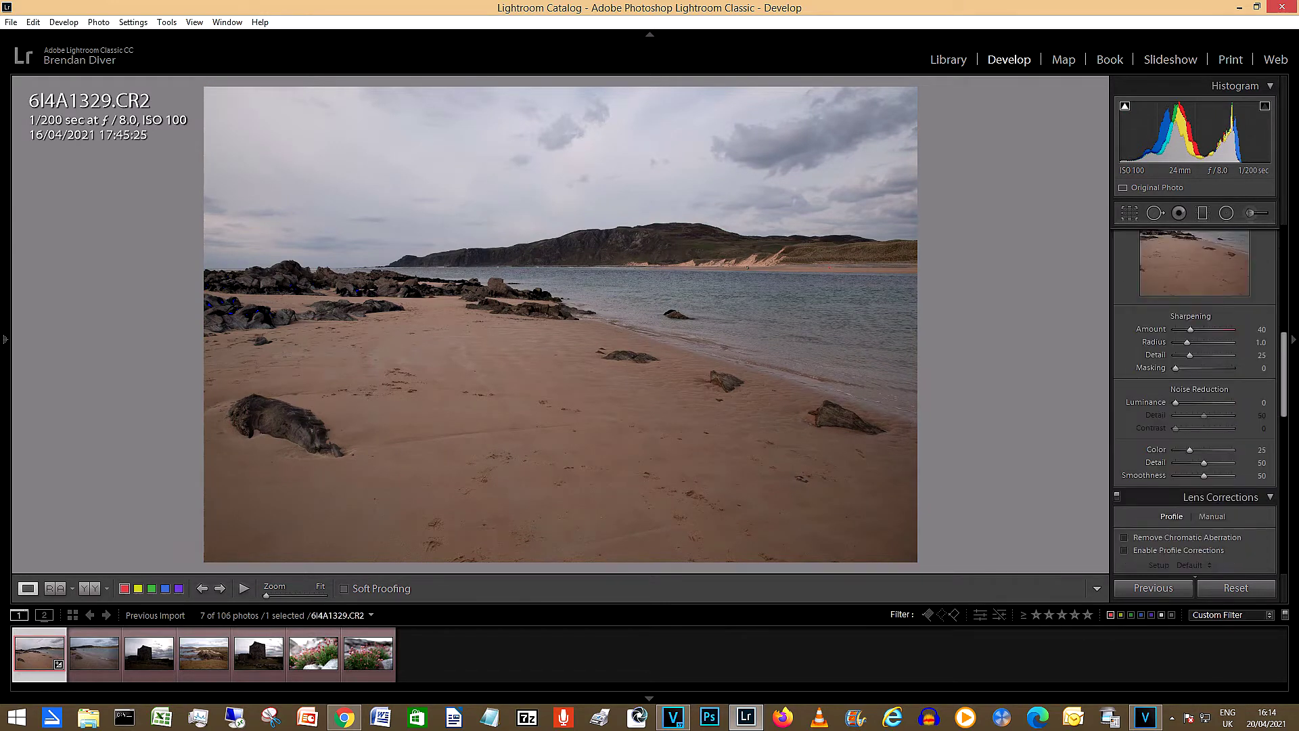
scroll(1195, 399, down, 3)
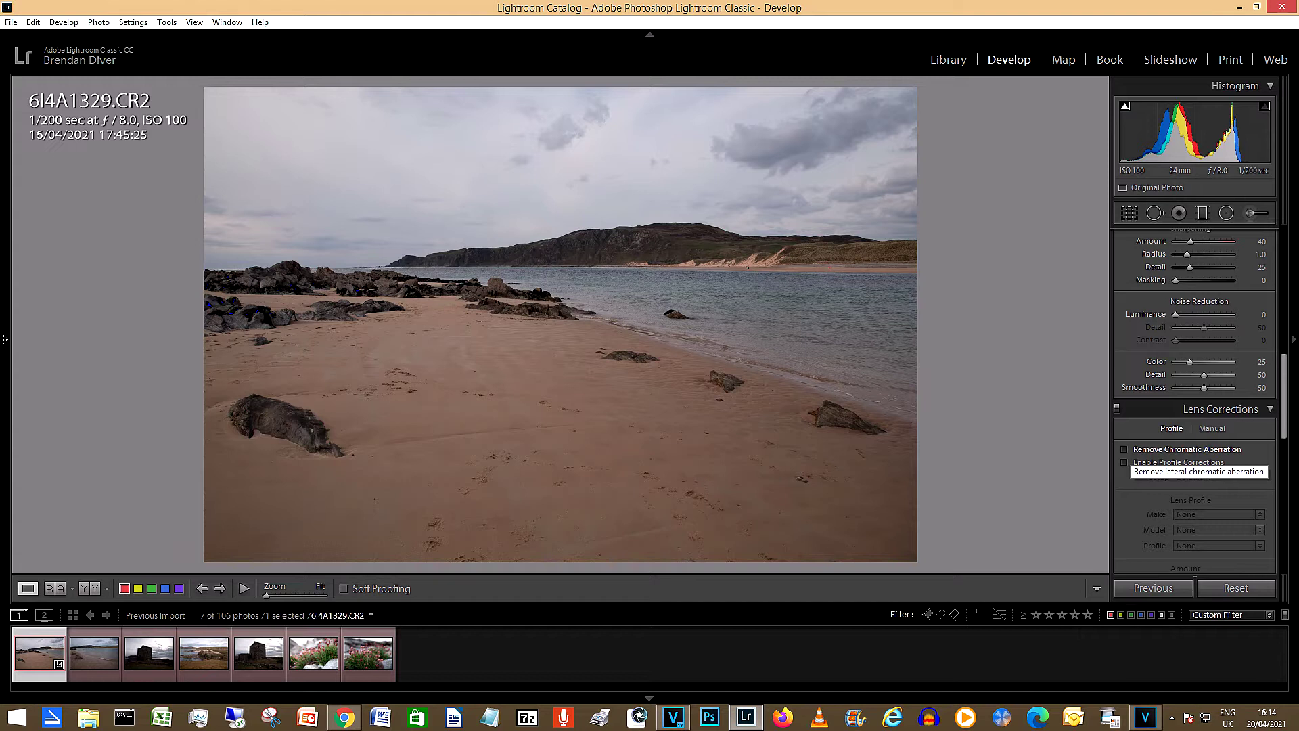
click(1151, 449)
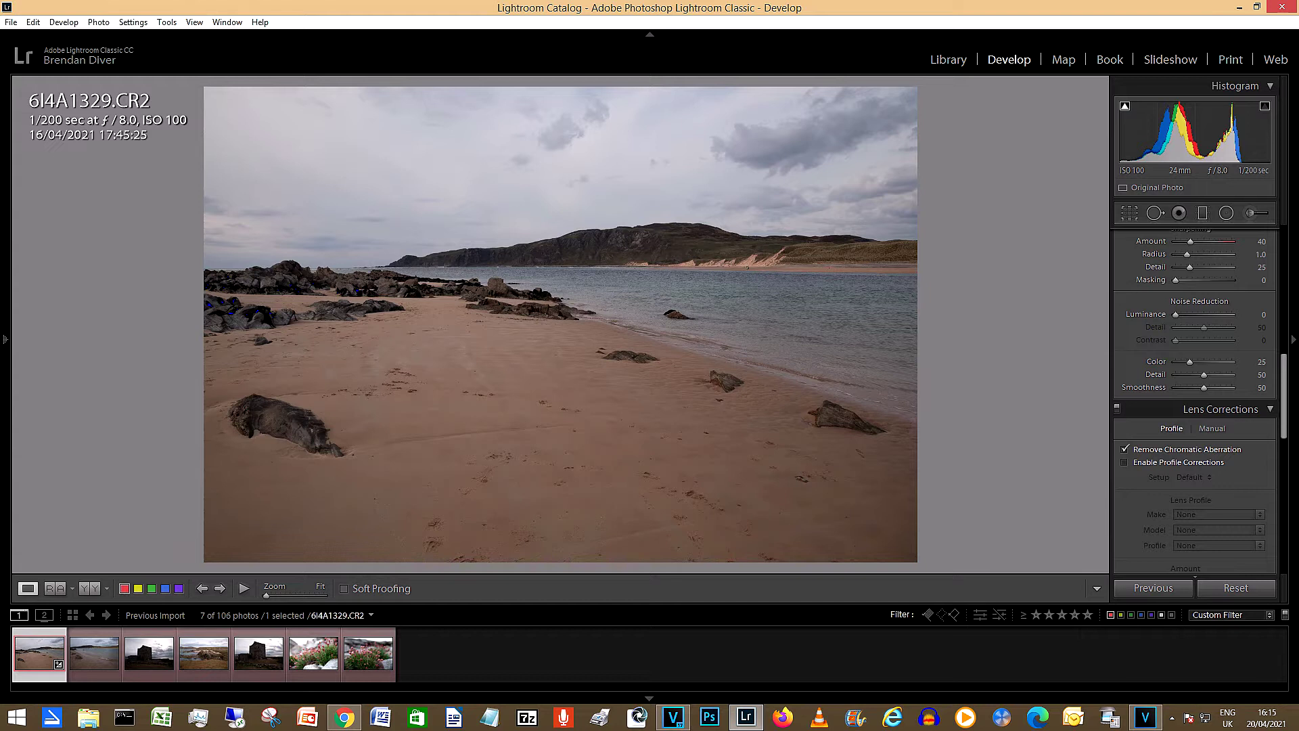
click(1124, 463)
key(ctrl+z)
key(ctrl+y)
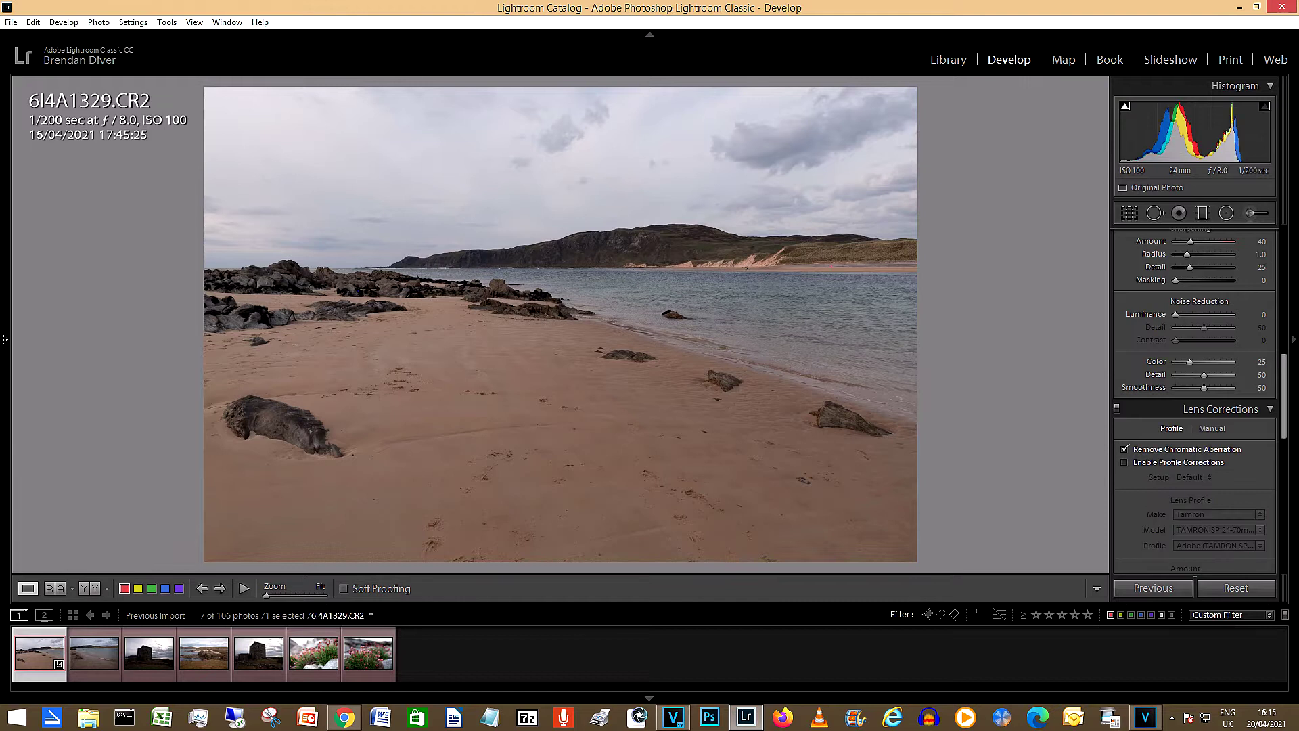
key(ctrl+z)
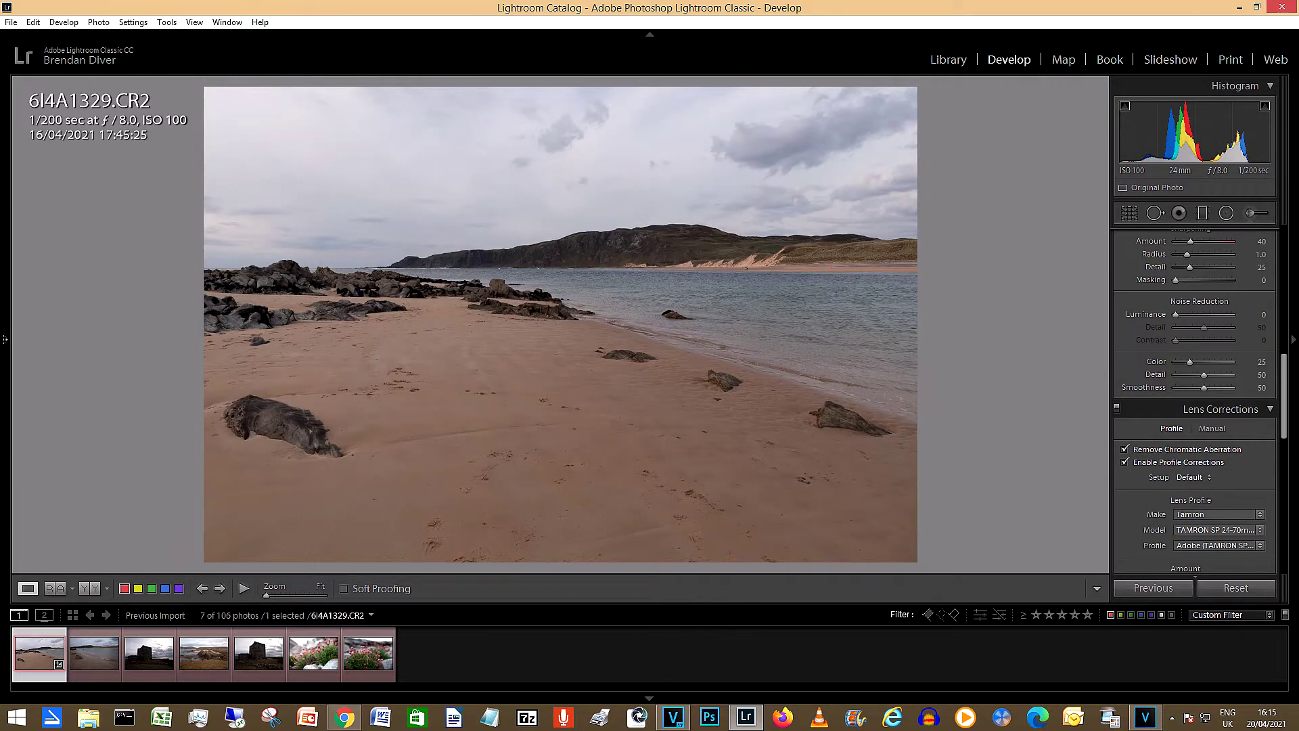
Try multi-selecting the first, third, fifth and sixth photos and then all the filtered photos, and clear the selection
scroll(1194, 434, up, 8)
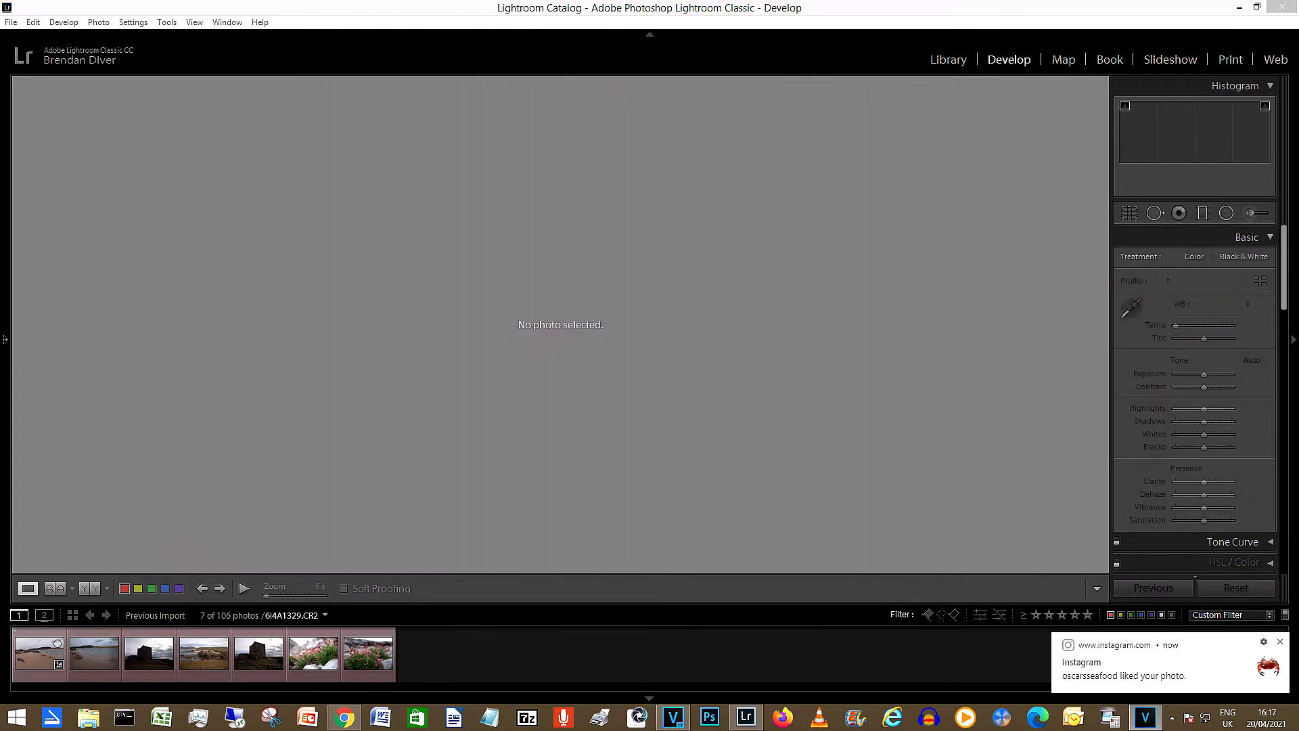
click(39, 653)
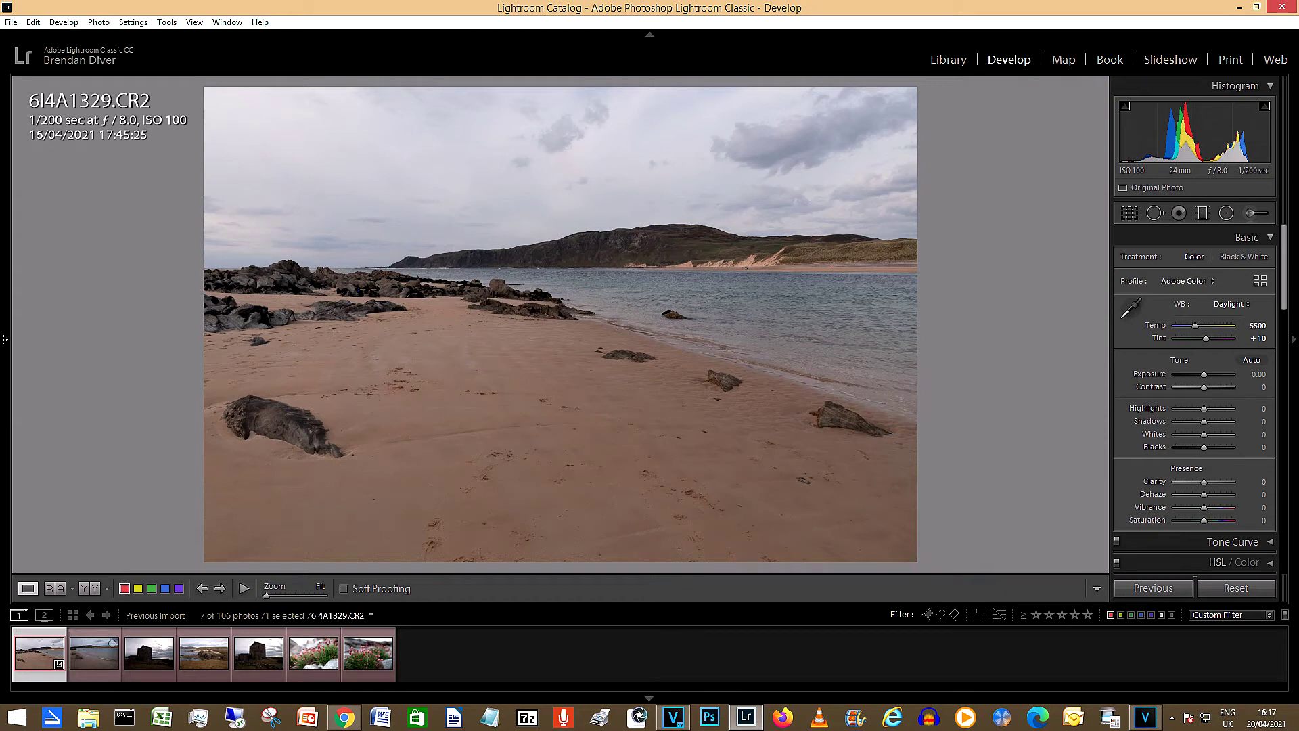
ctrl+click(149, 653)
ctrl+click(258, 653)
ctrl+click(313, 653)
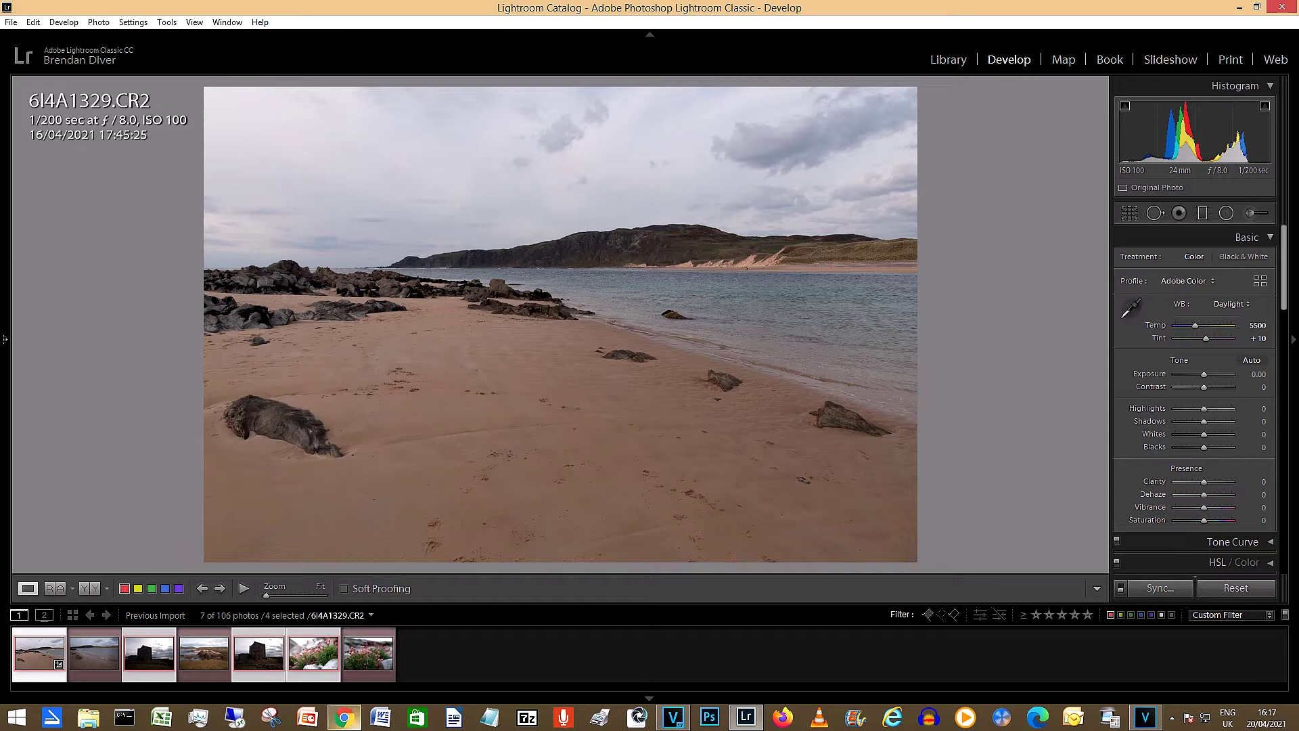
mouse_move(345, 717)
key(ctrl+a)
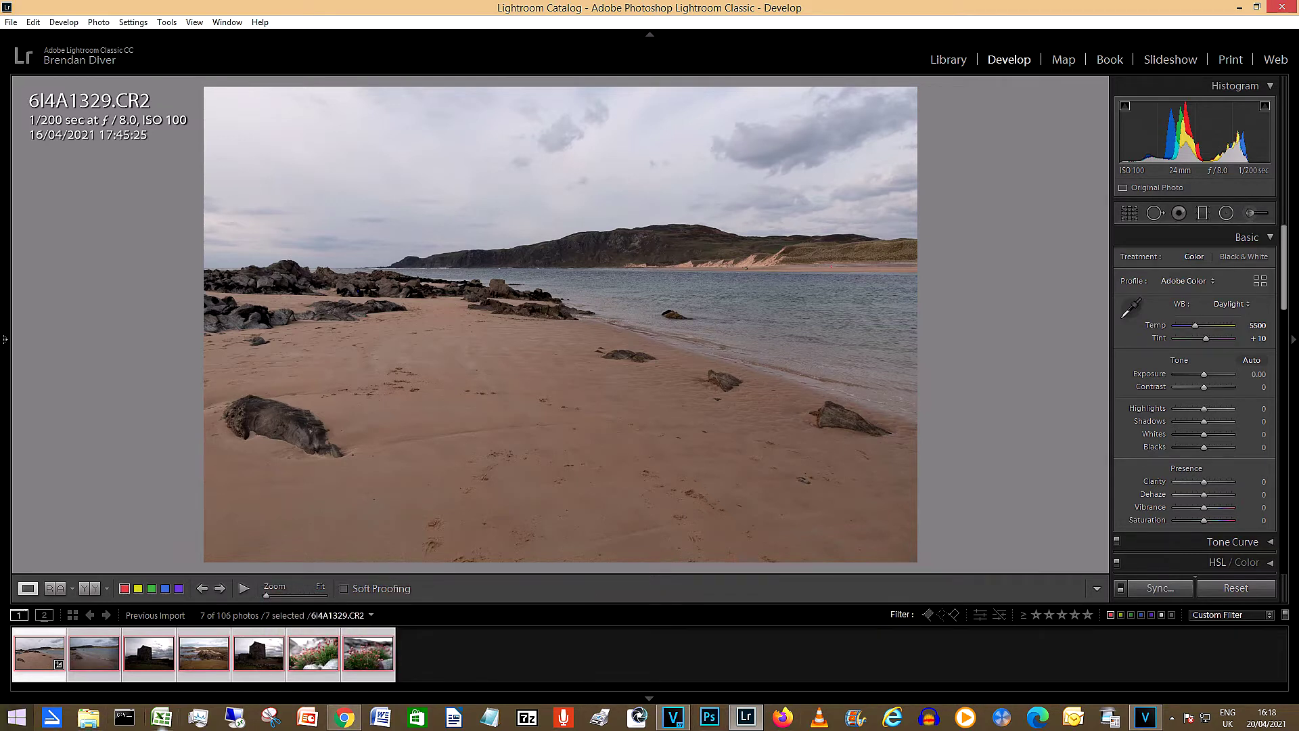
key(ctrl)
key(ctrl+d)
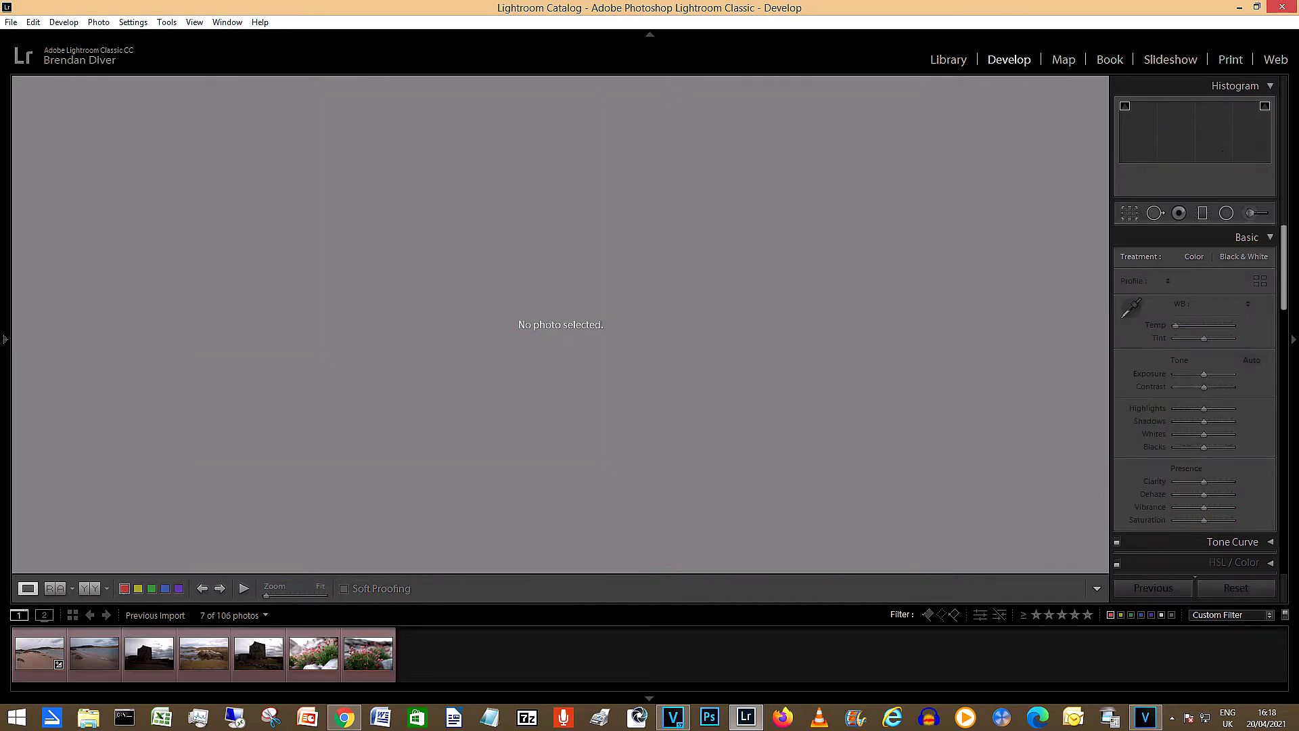
Select all the red-labelled photos with 6I4A1329 as the source and synchronize all of its develop settings to them
click(39, 653)
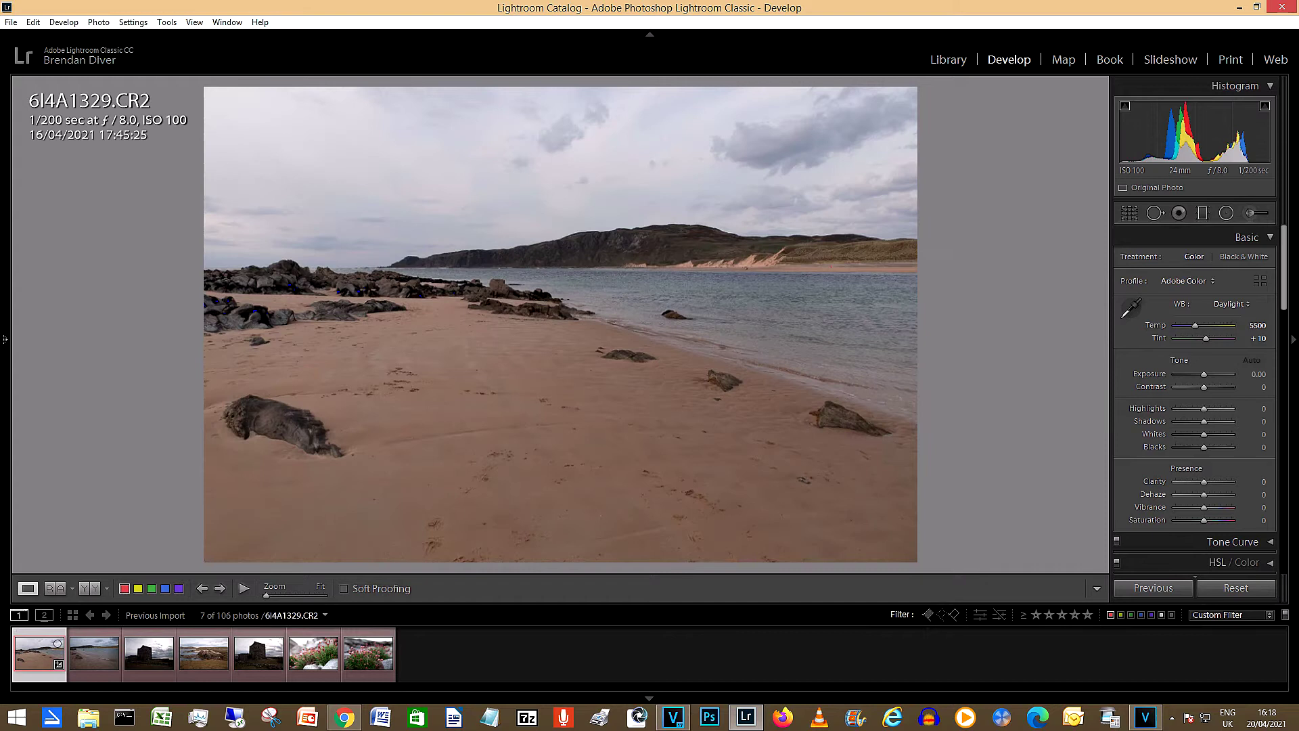
key(ctrl+a)
key(ctrl+a)
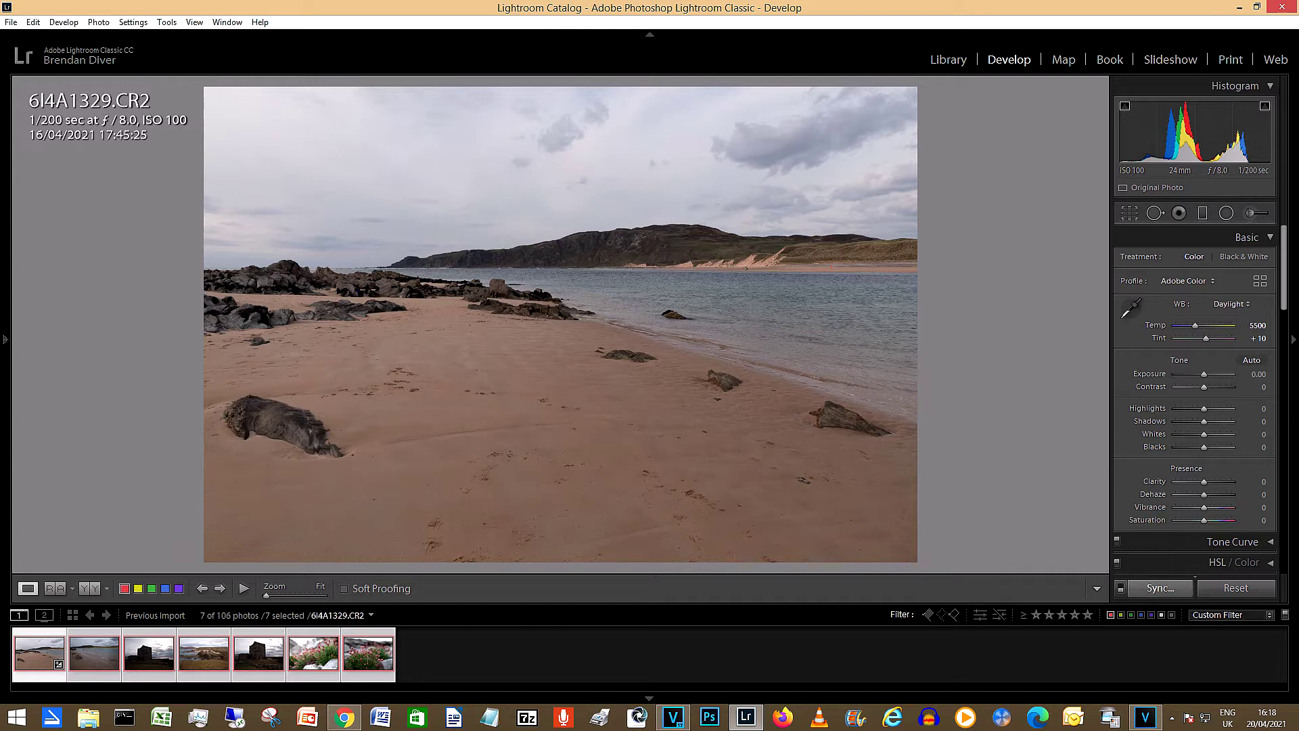
click(1161, 588)
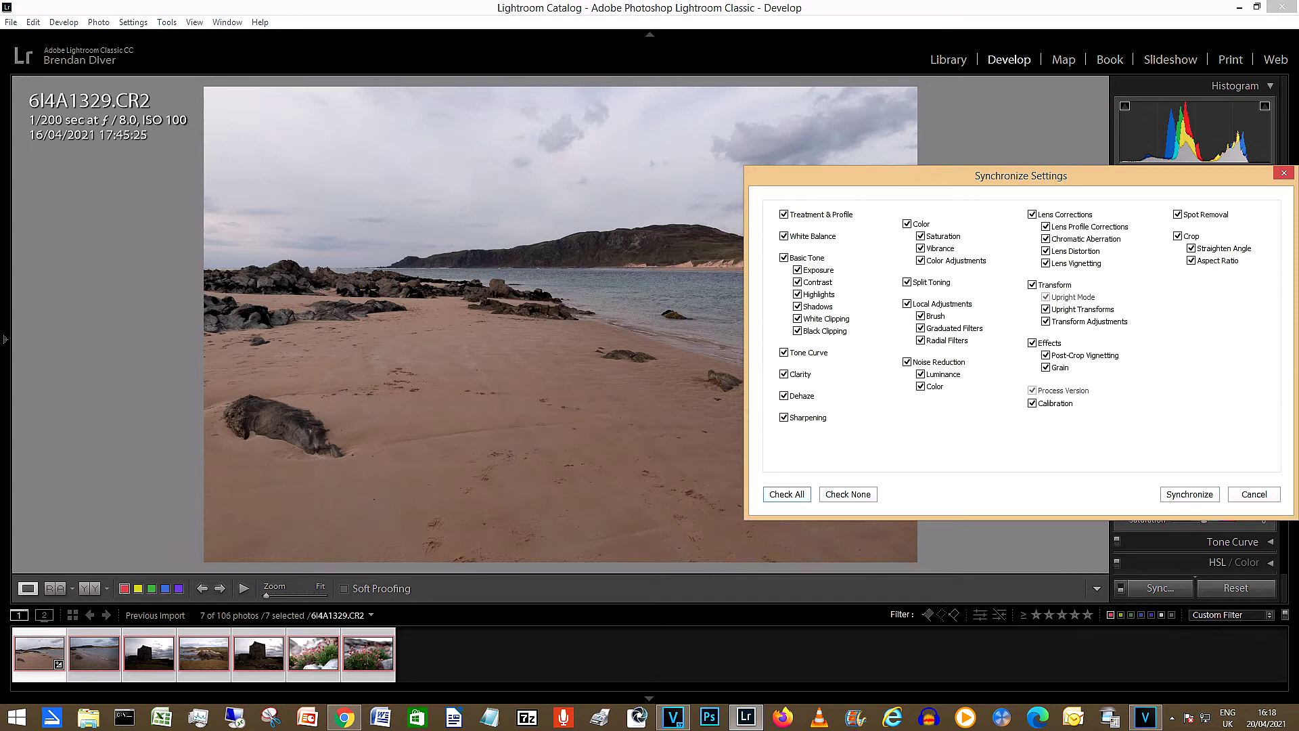
drag(1022, 176, 893, 166)
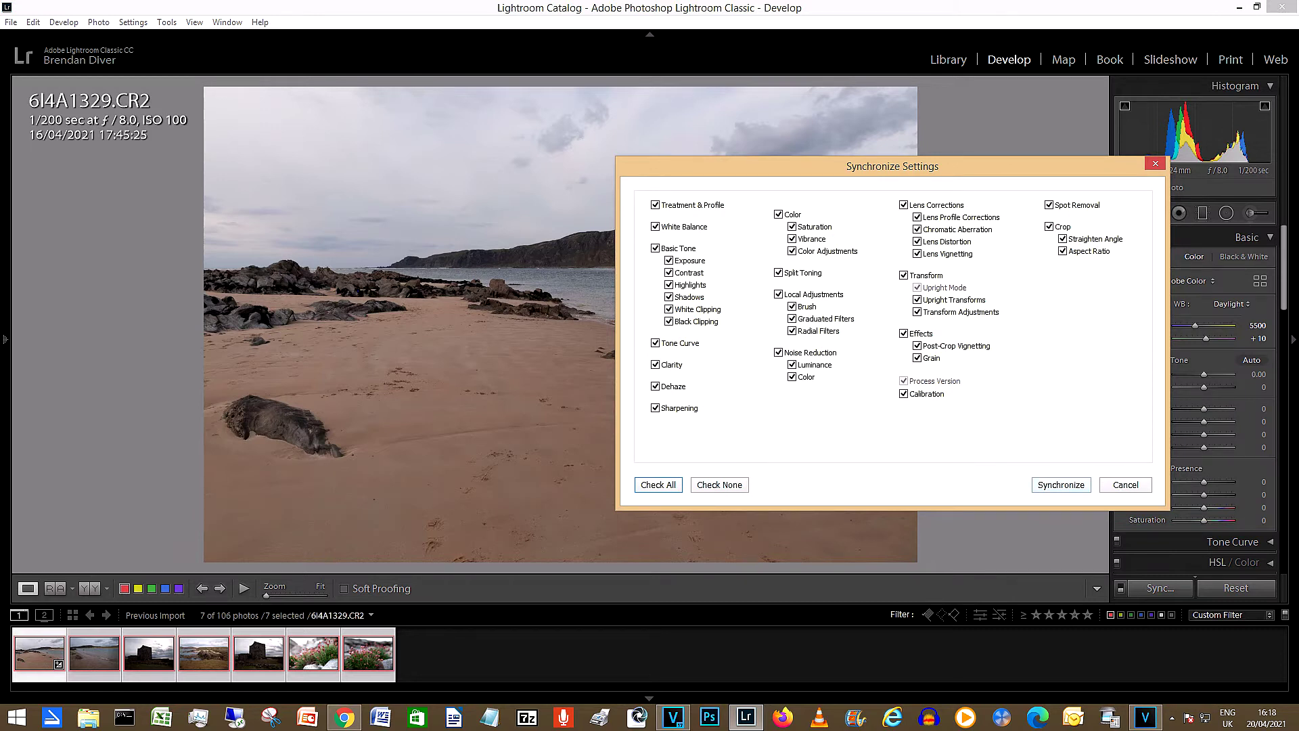
key(Return)
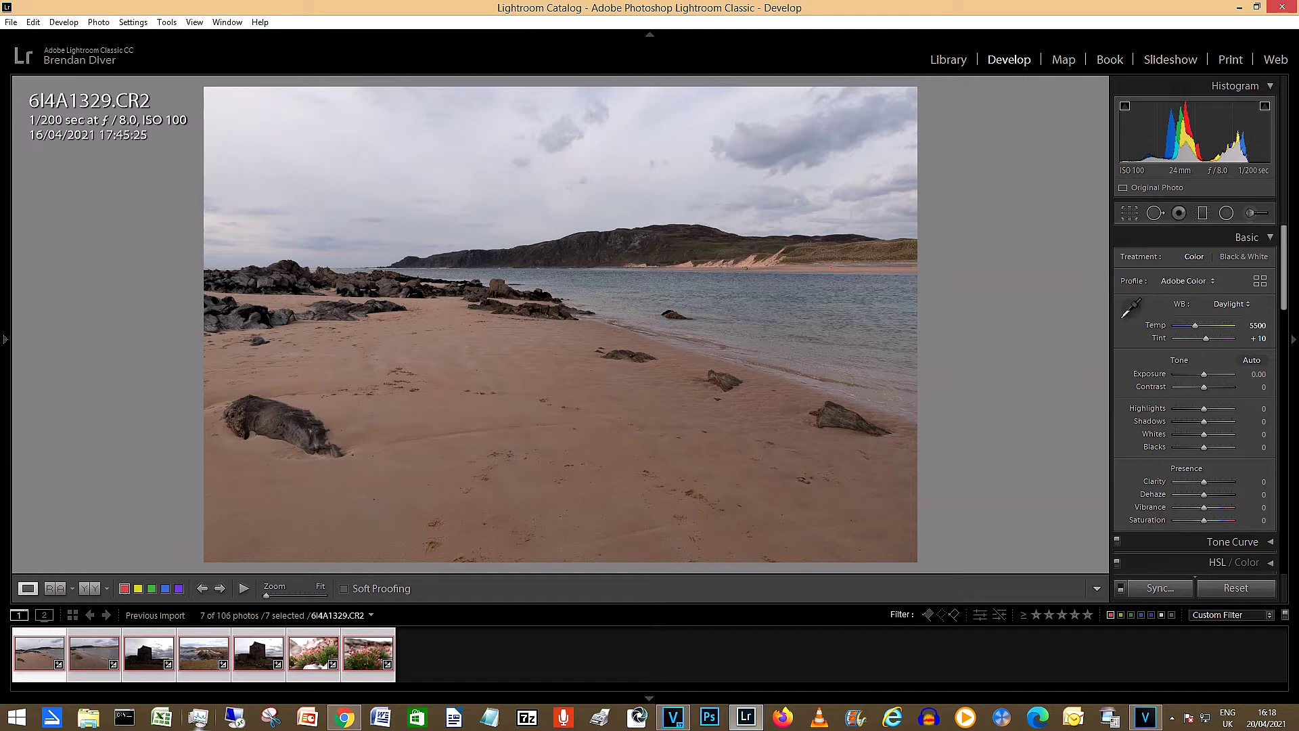
Clear the multi-photo selection, check photo 6I4A1352, and reopen beach photo 6I4A1329 on its own
key(ctrl+d)
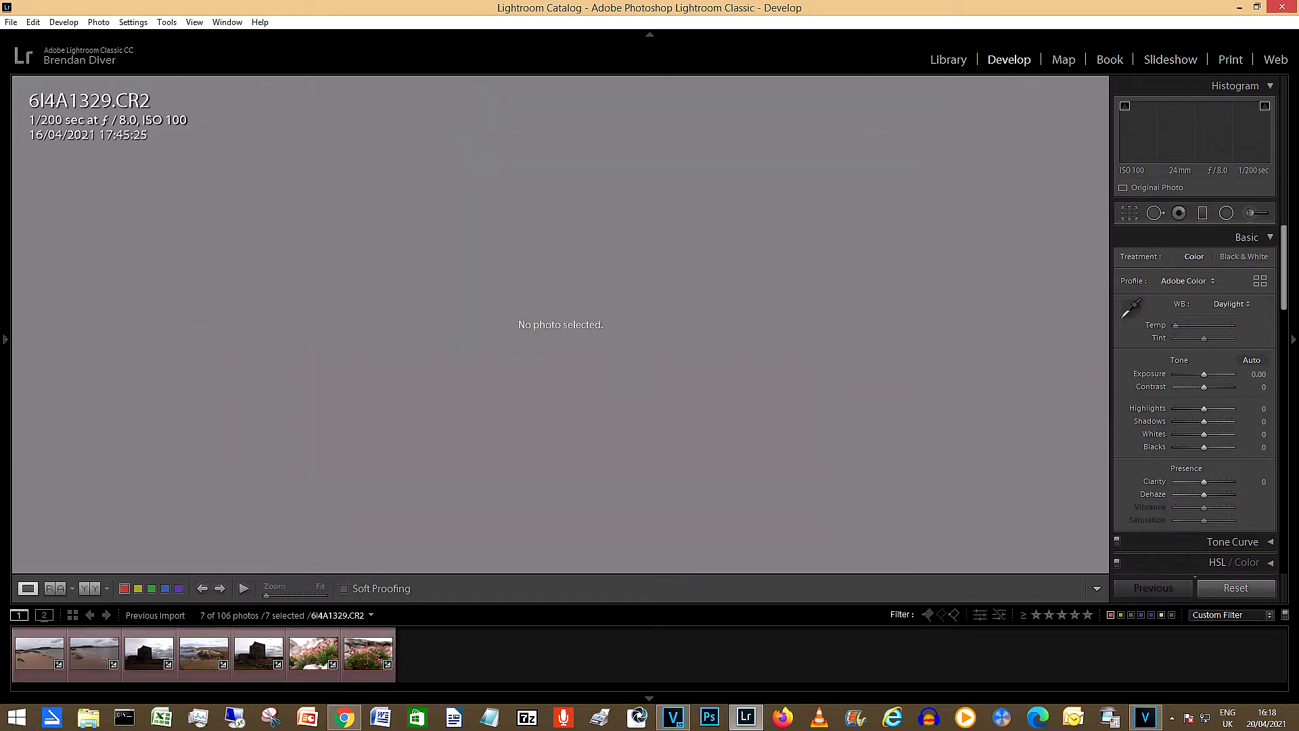
click(39, 653)
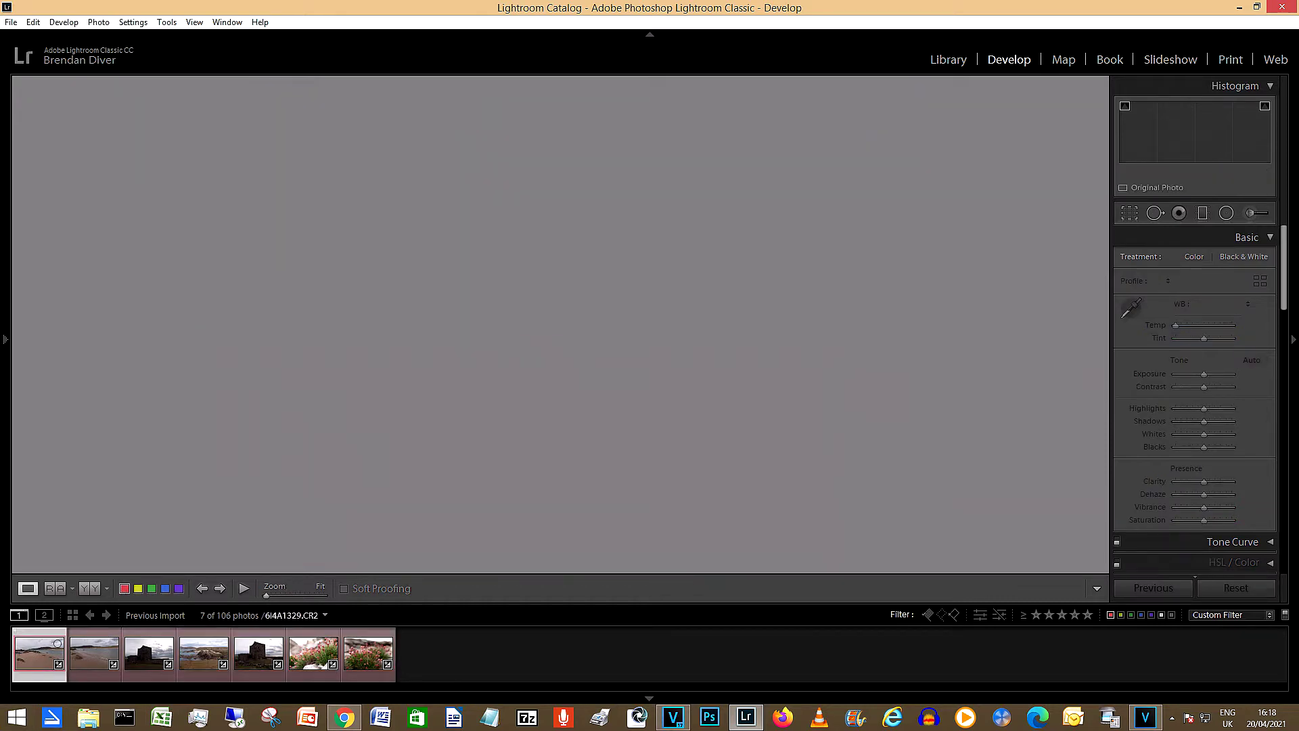
click(94, 653)
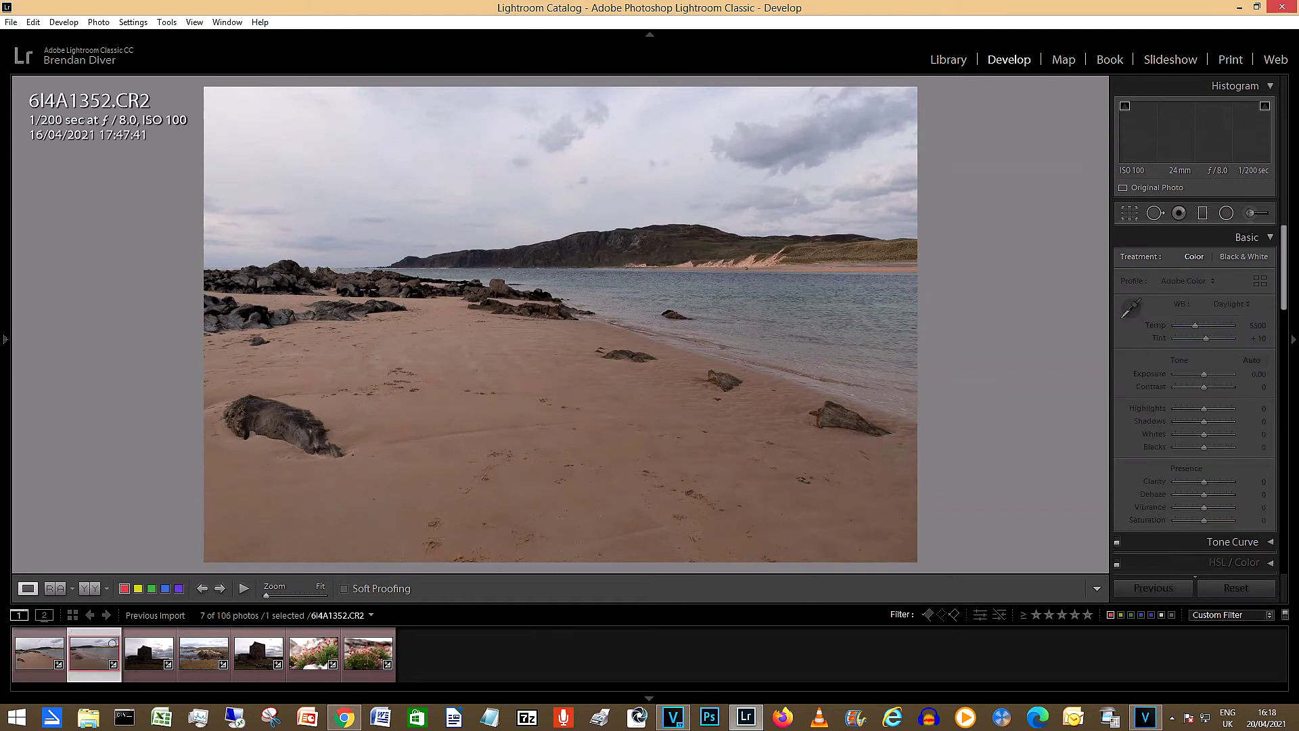
click(41, 654)
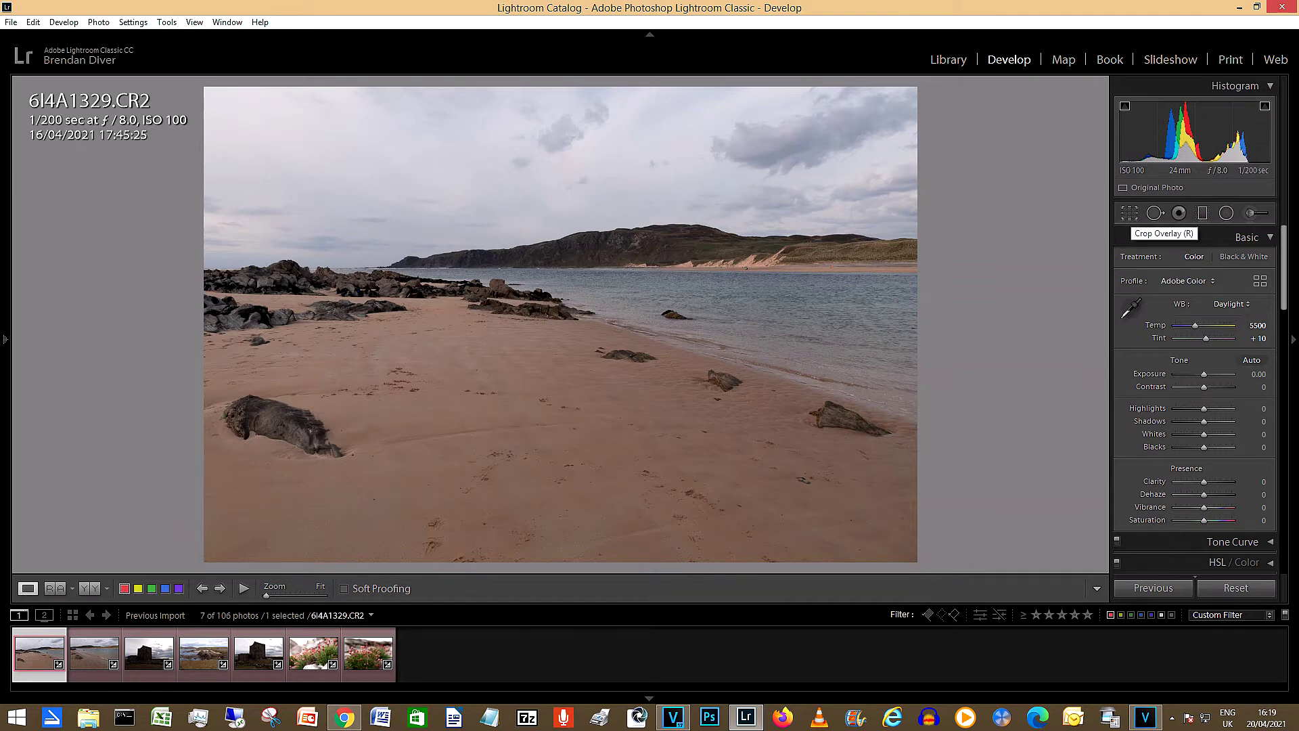
Straighten beach photo 6I4A1329 along the sea horizon to an angle of 0.25 and apply the crop
click(1129, 213)
key(r)
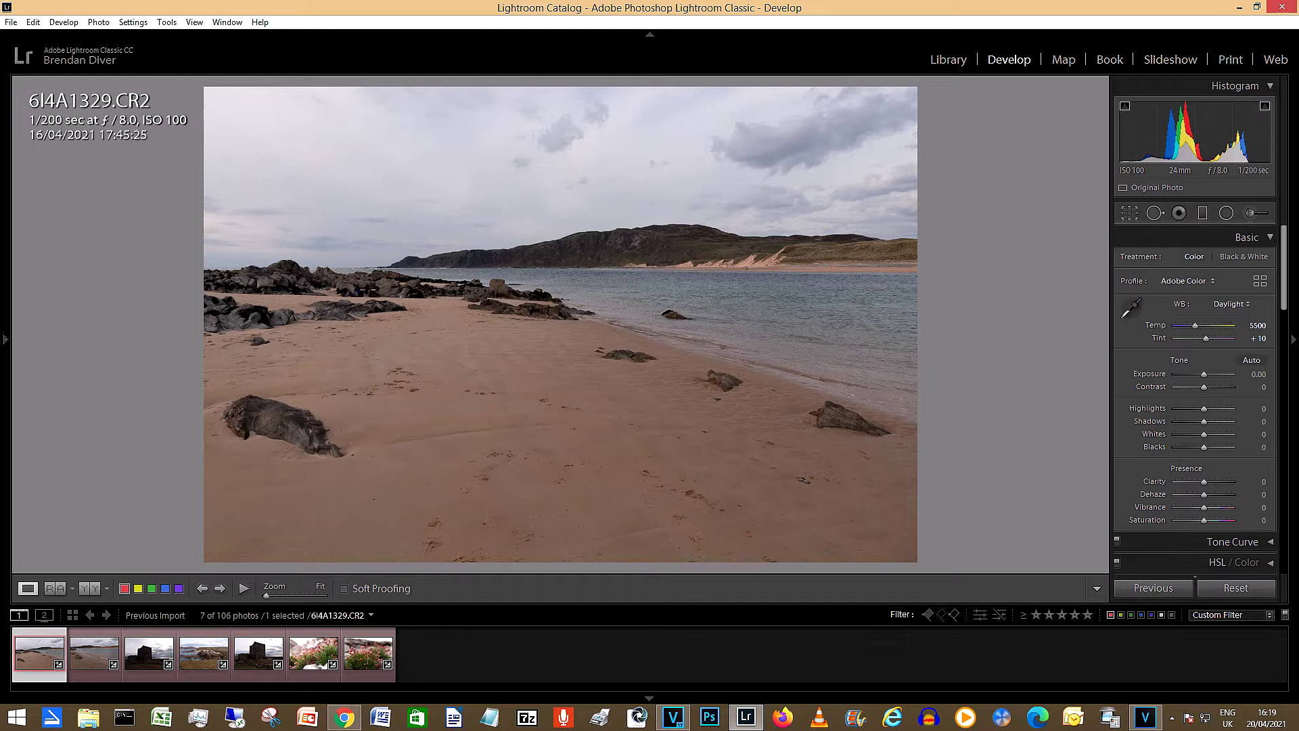
key(r)
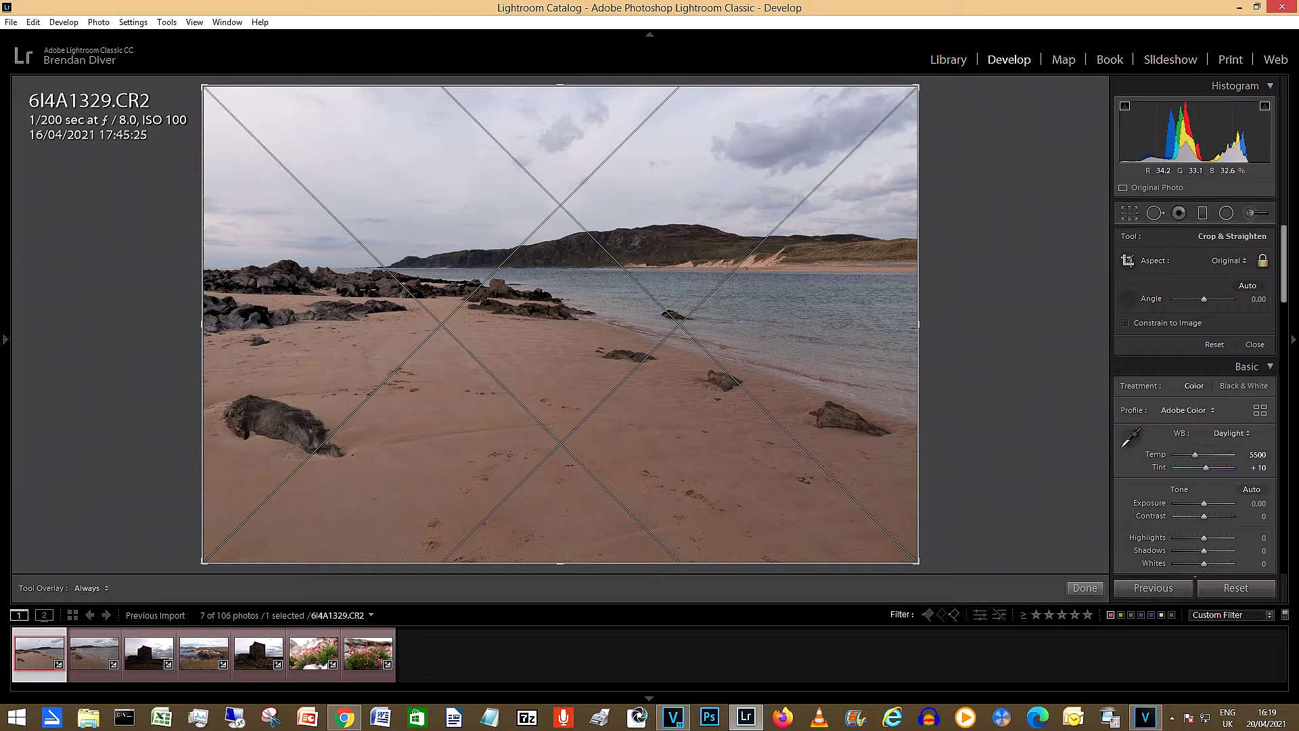
drag(315, 268, 619, 267)
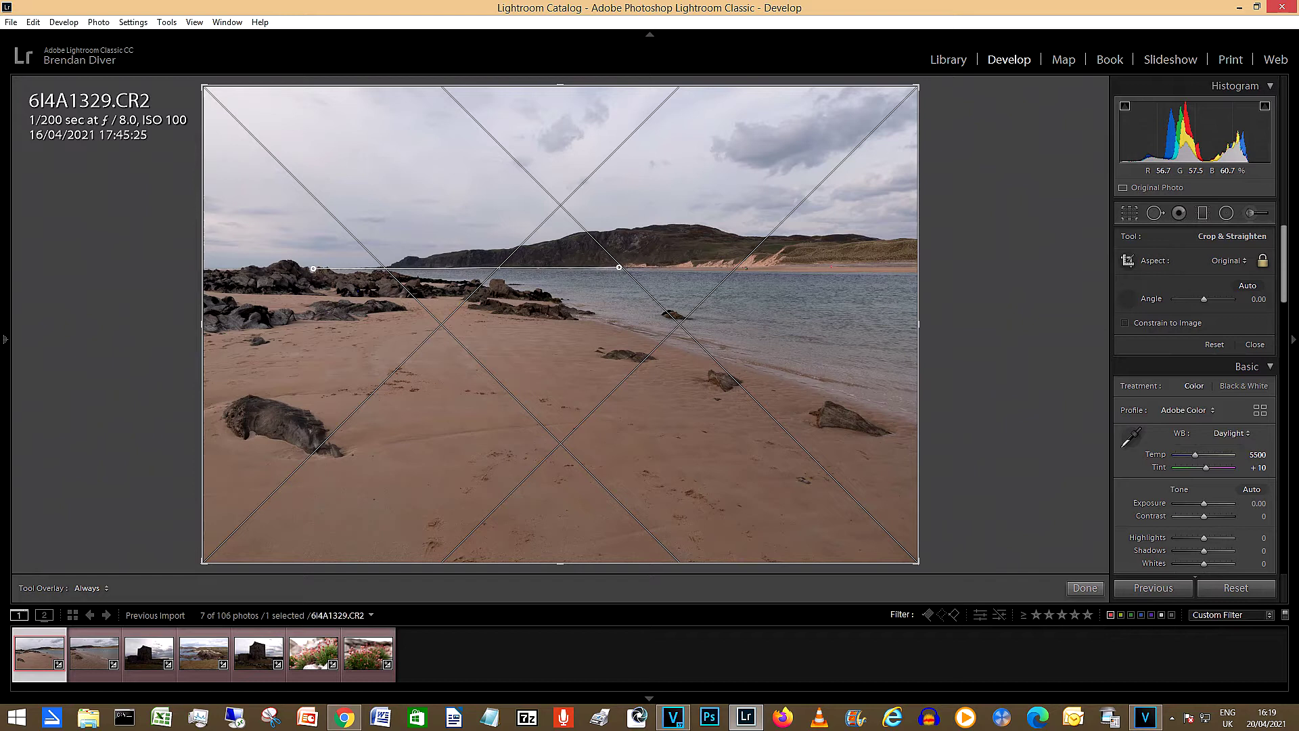
drag(619, 267, 619, 267)
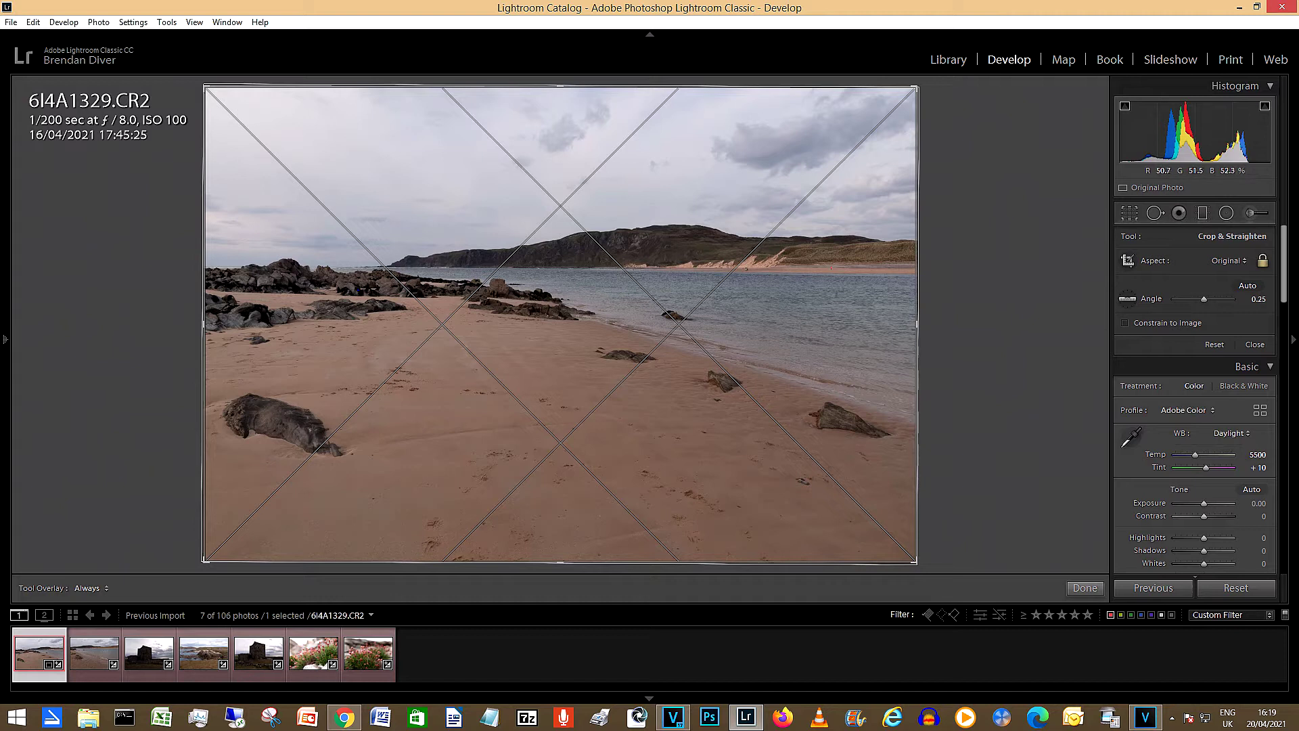
click(1085, 588)
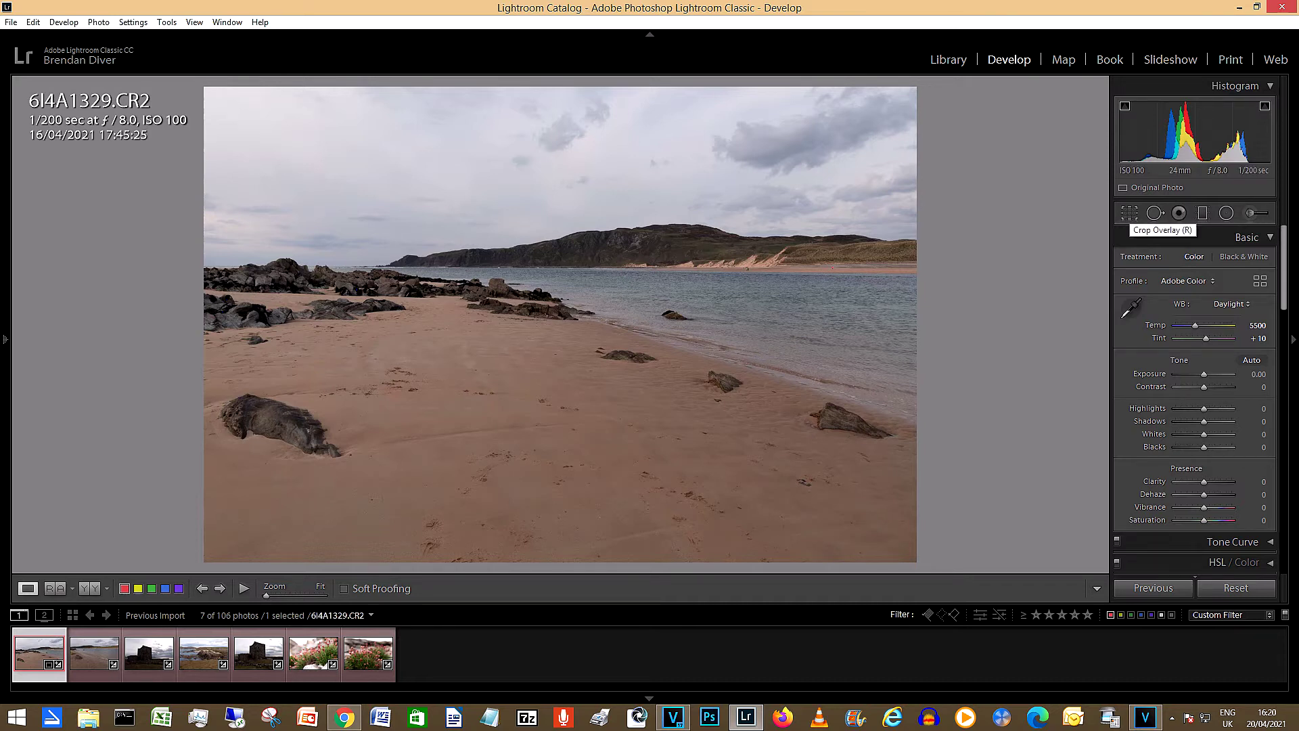
Try cropping the beach photo inward from its lower-right corner with the original aspect ratio locked
click(1129, 213)
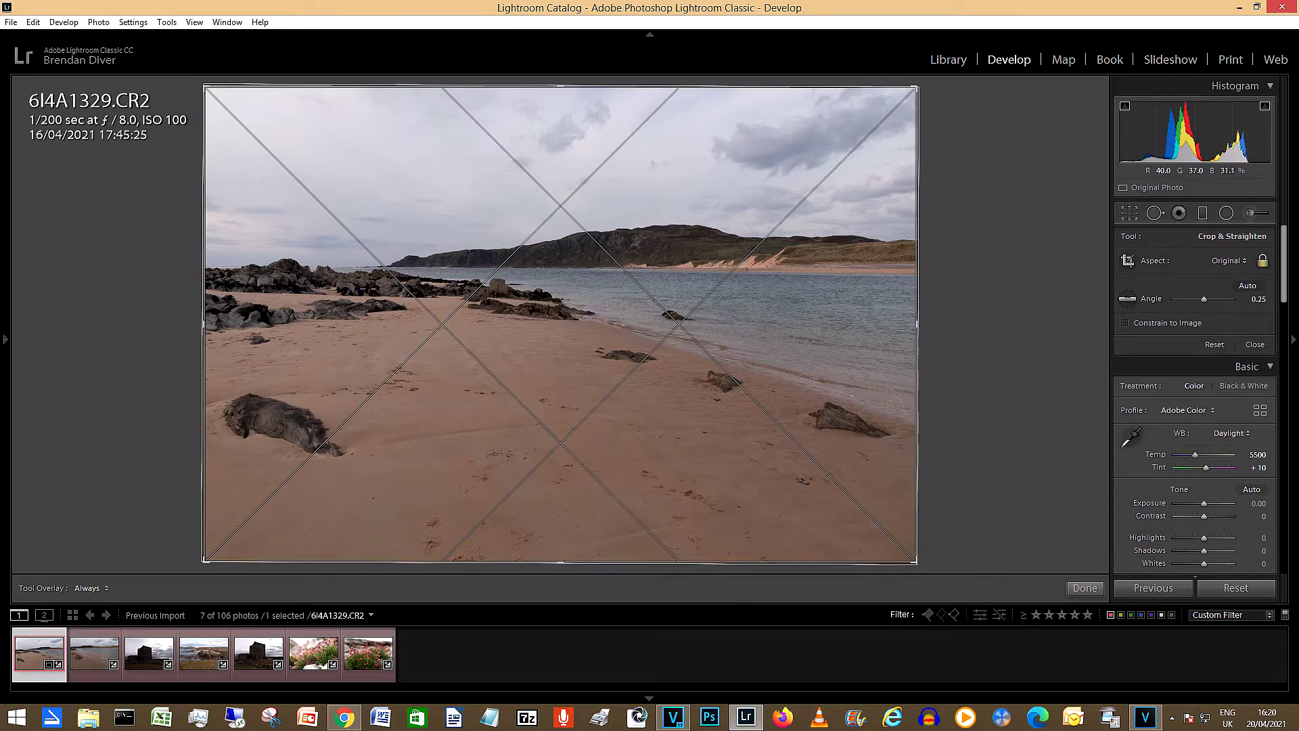
drag(917, 561, 867, 527)
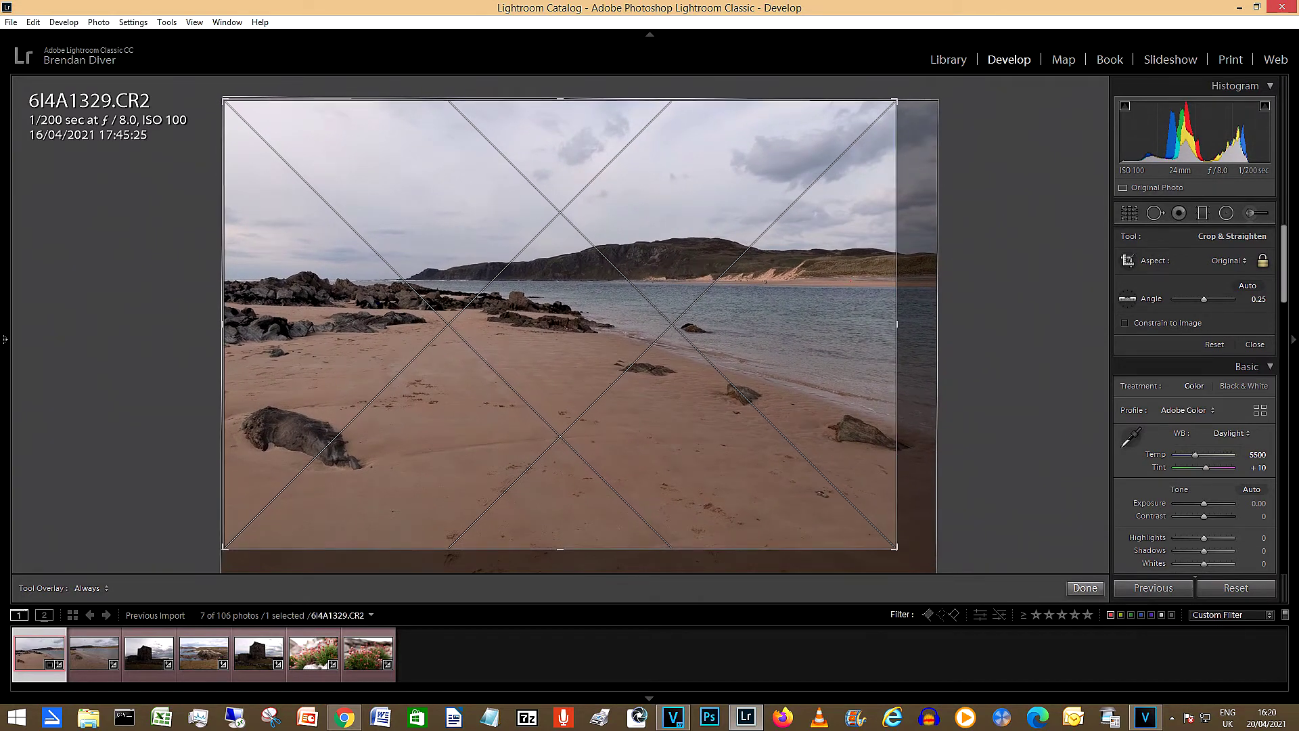
click(1085, 588)
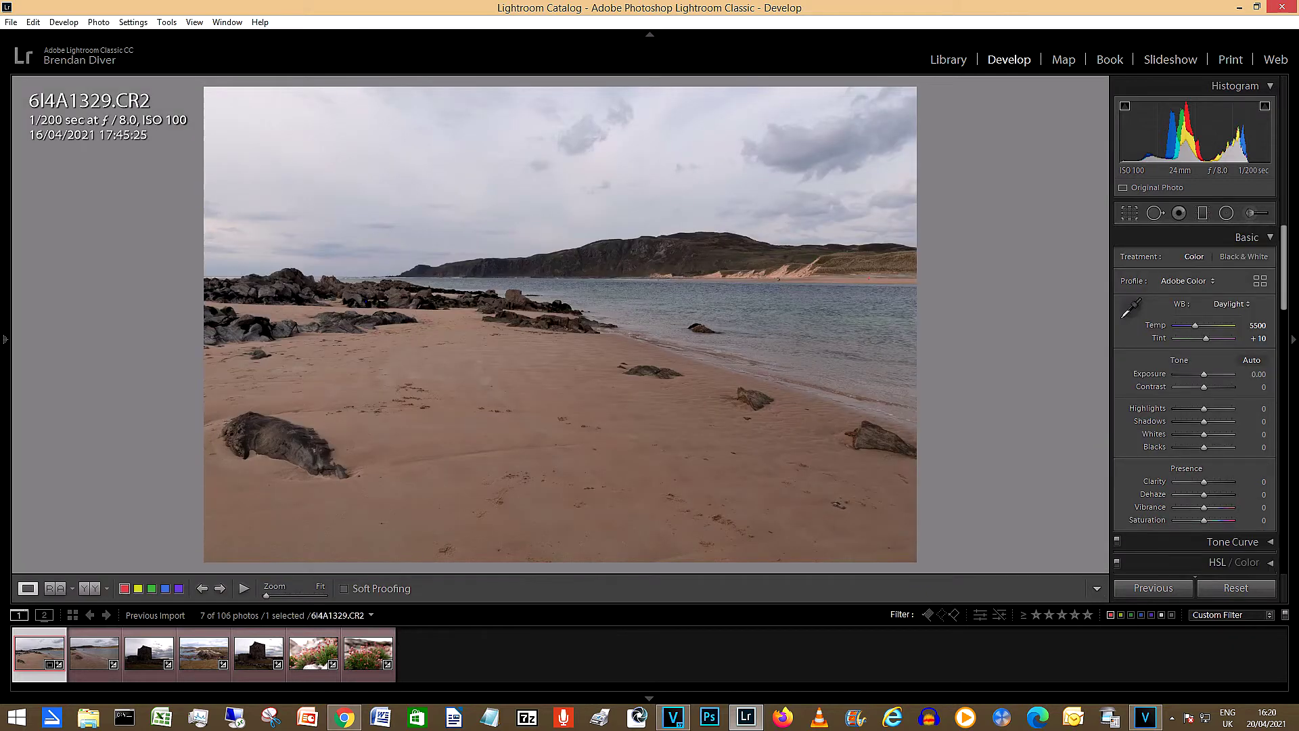
Unlock the crop's aspect ratio and trim the foreground sand and upper sky to give the beach photo a wide format
click(1129, 212)
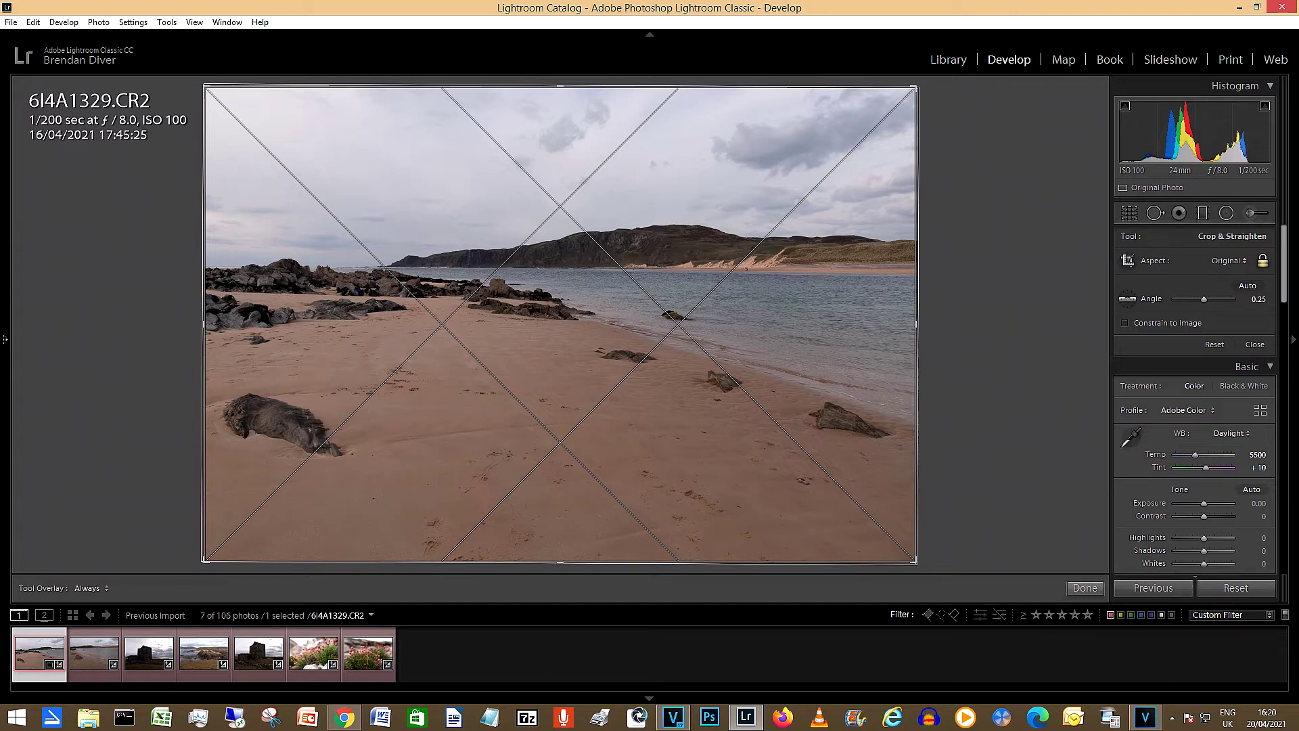
click(1261, 260)
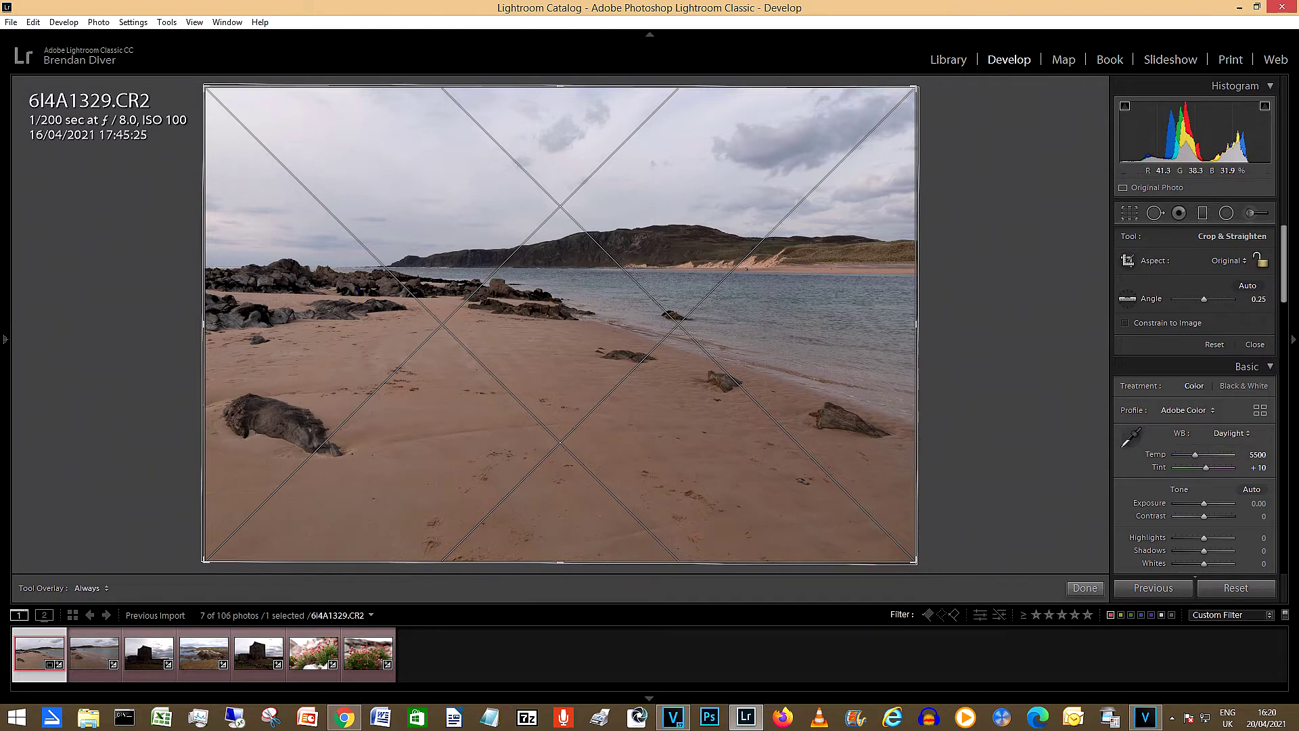
drag(560, 562, 560, 533)
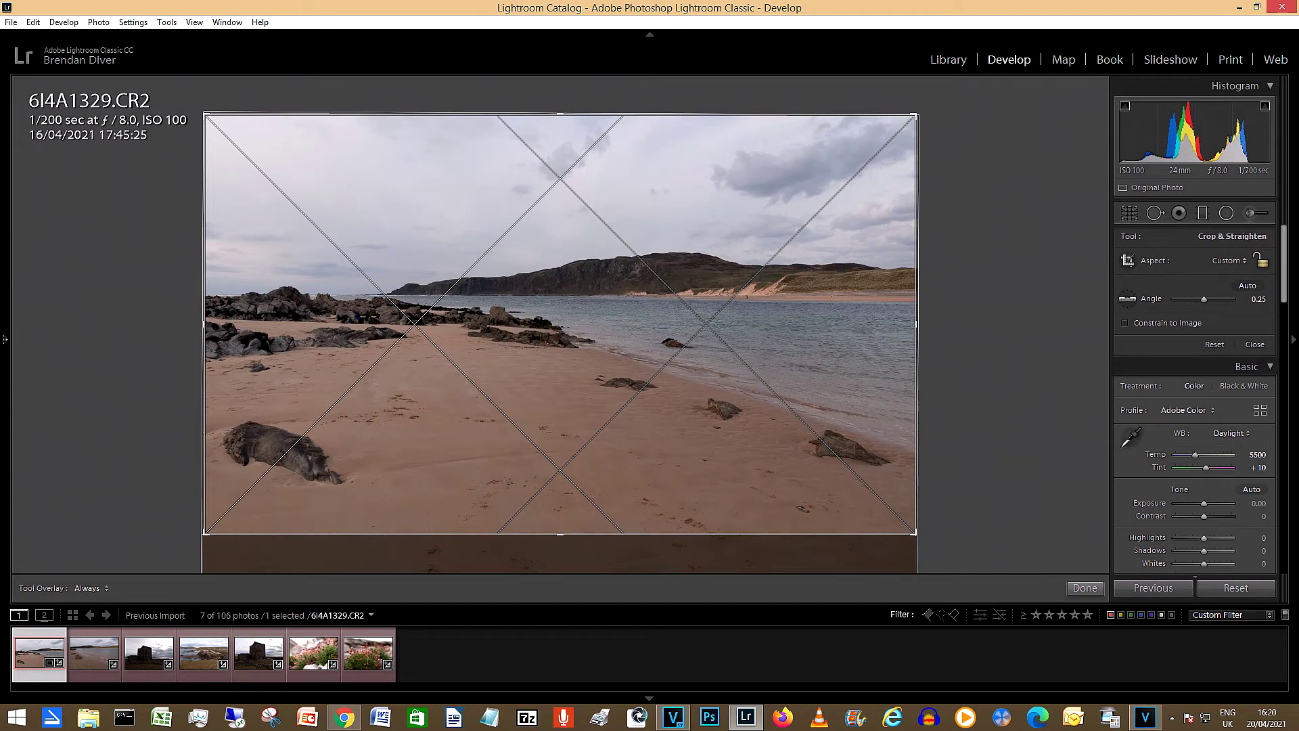
drag(560, 114, 560, 140)
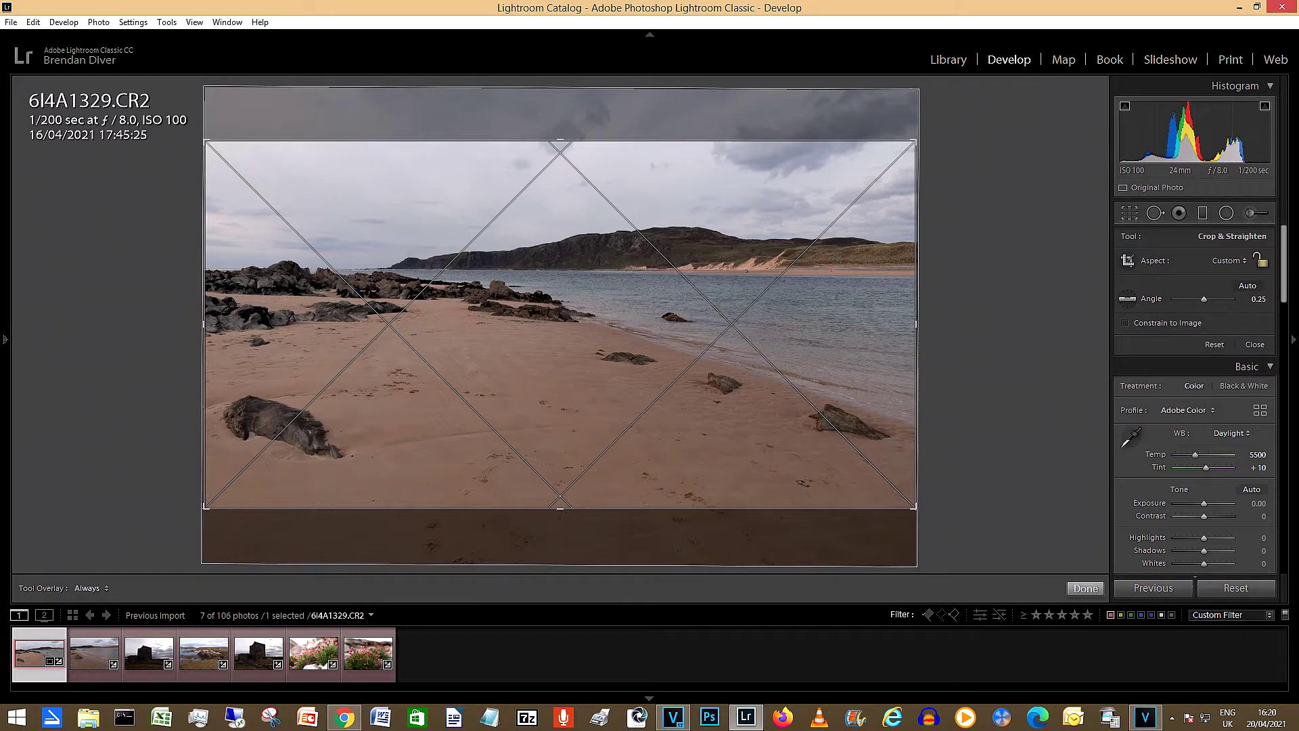
click(1085, 588)
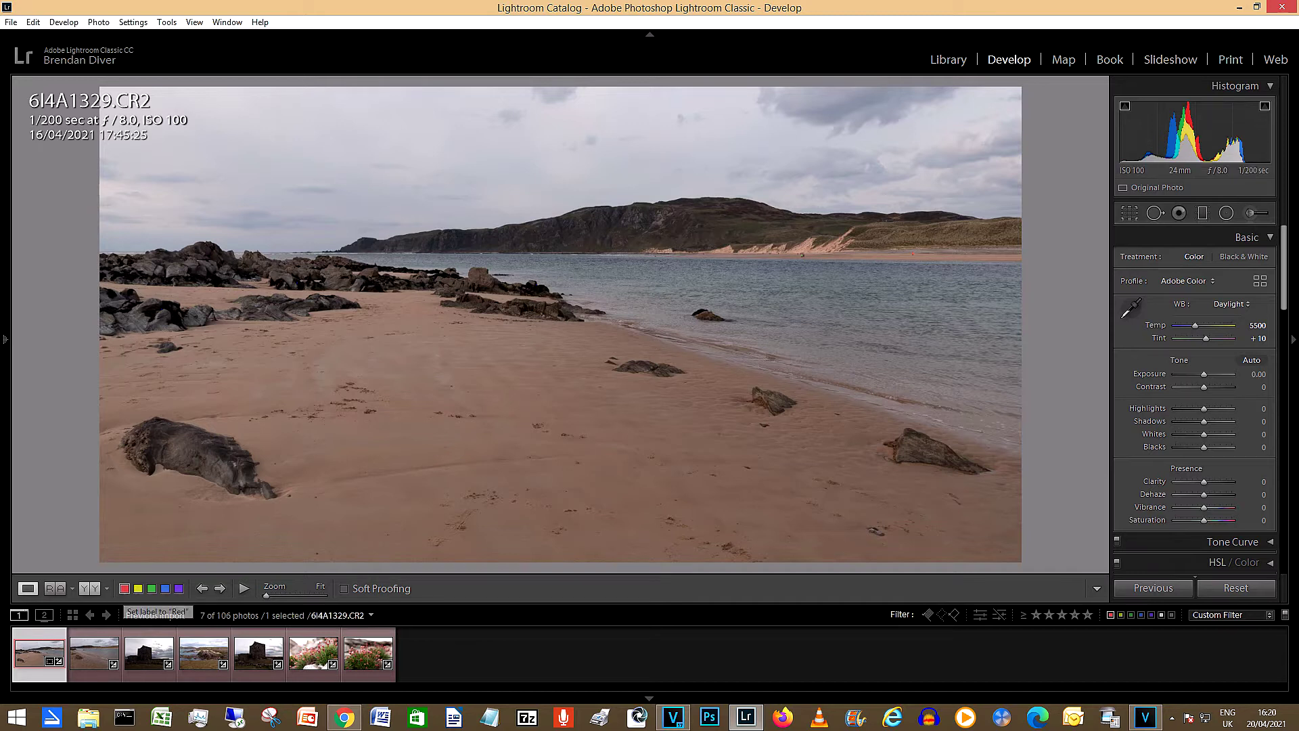
Compare the beach photo before and after editing in the side-by-side and split views, ending on the side-by-side view
click(90, 588)
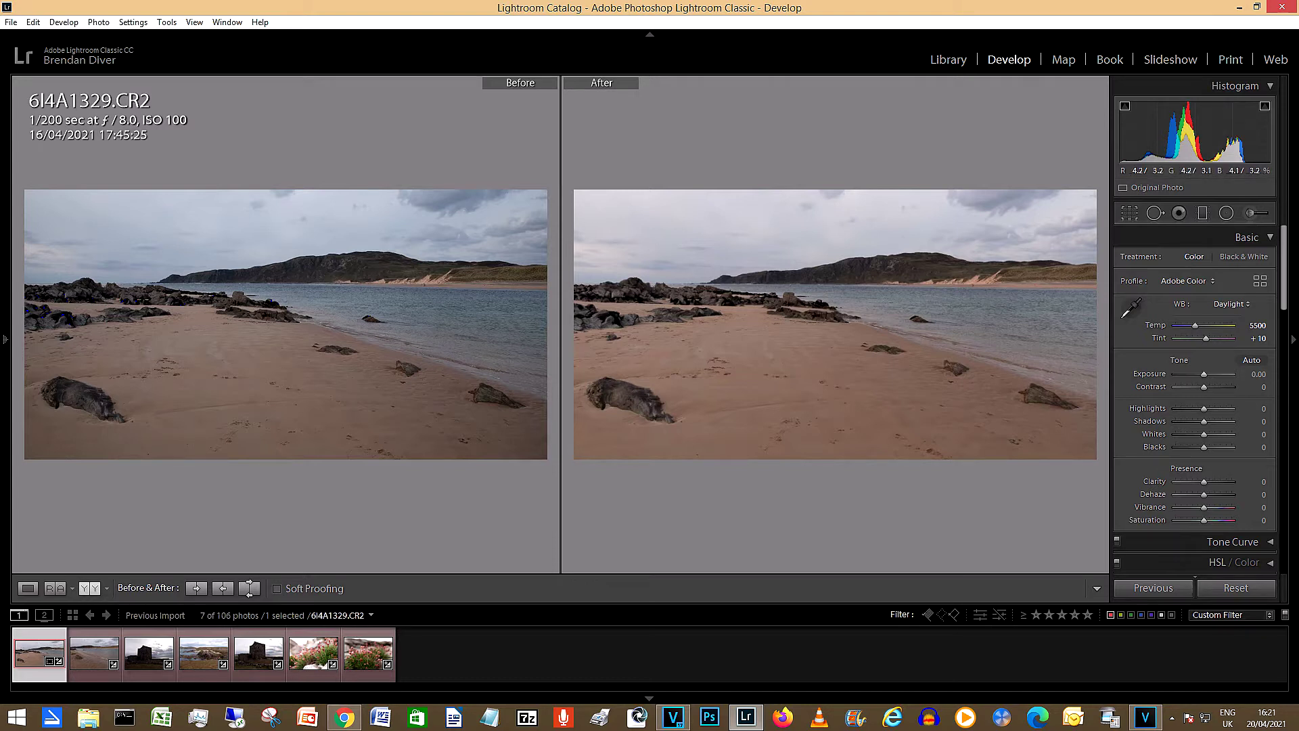
click(90, 588)
click(90, 588)
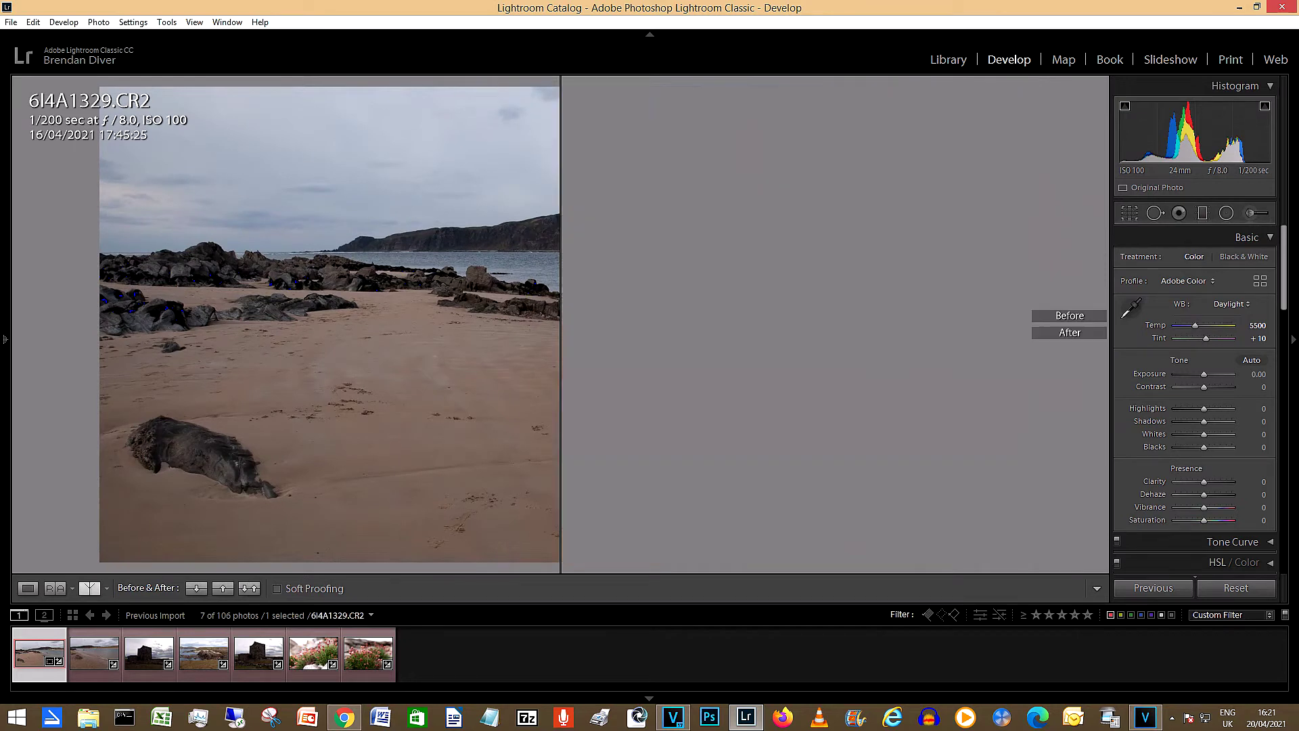
click(90, 588)
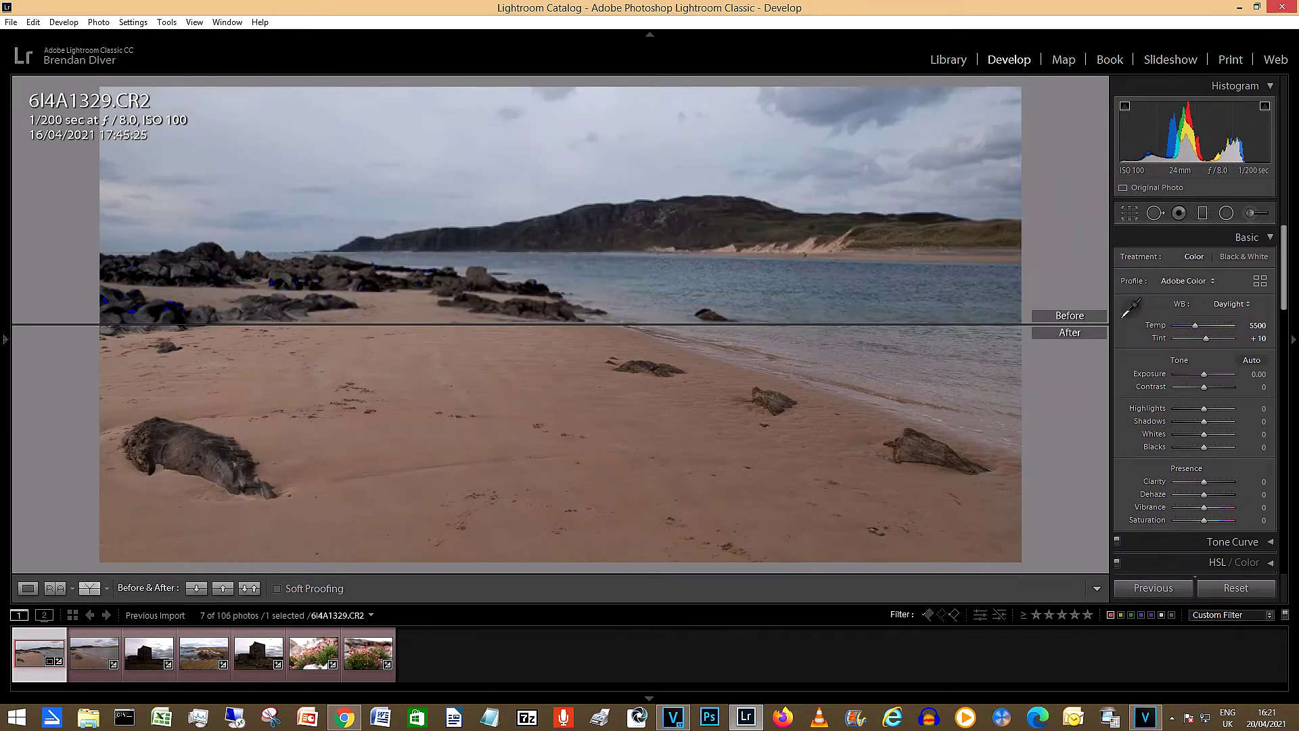
click(90, 588)
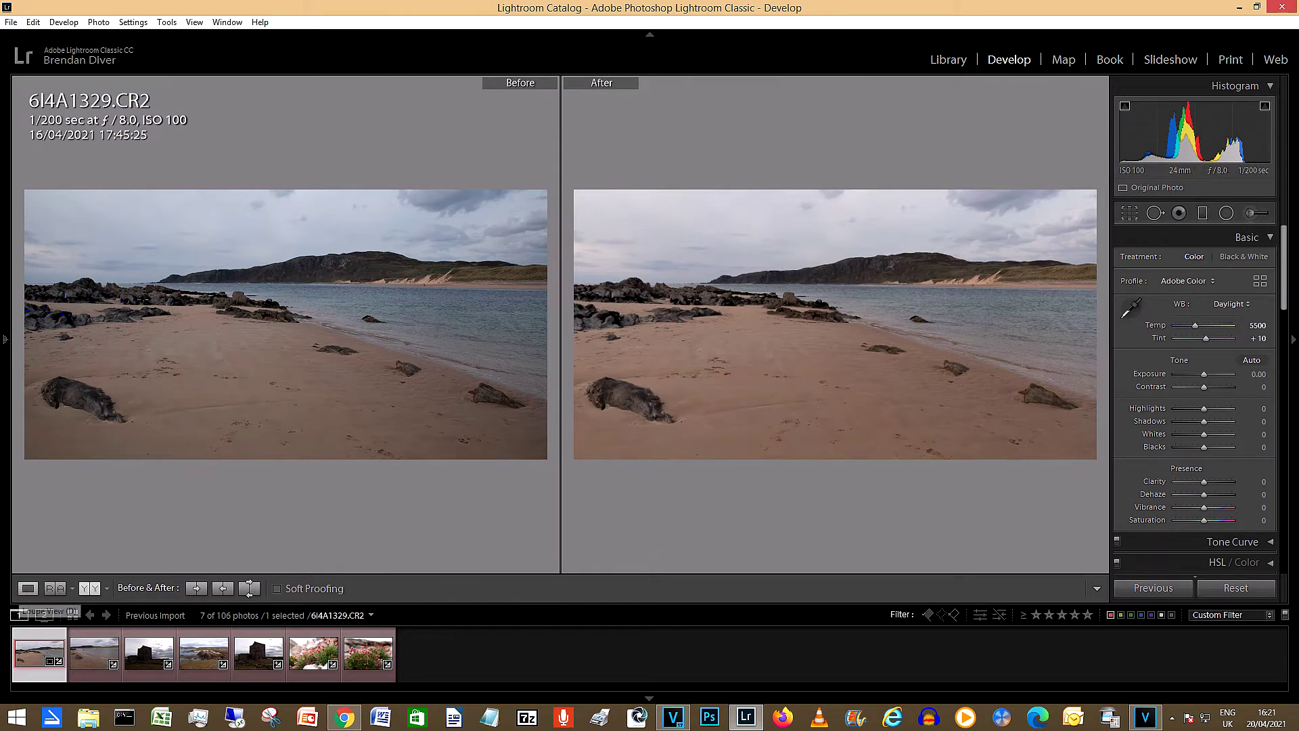
Return the beach photo to the single-image view and raise its Exposure to +0.04
click(28, 588)
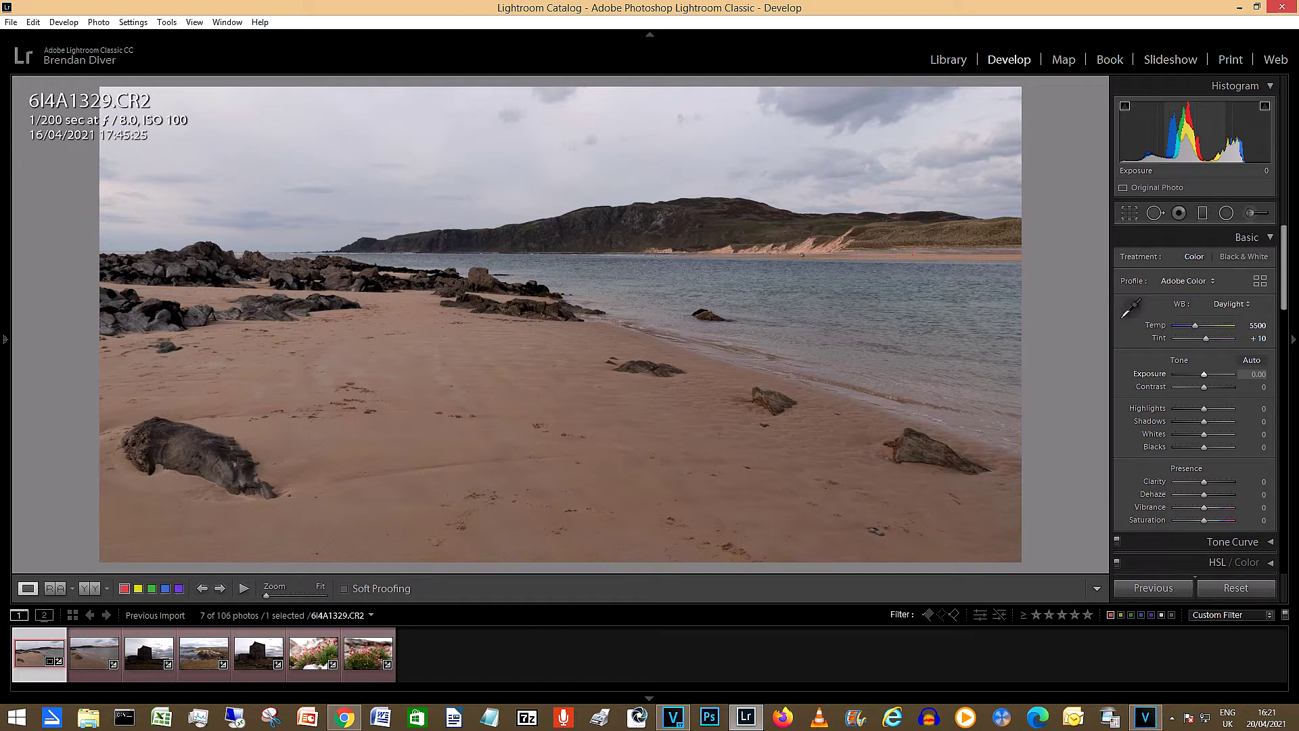
drag(1193, 136, 1196, 135)
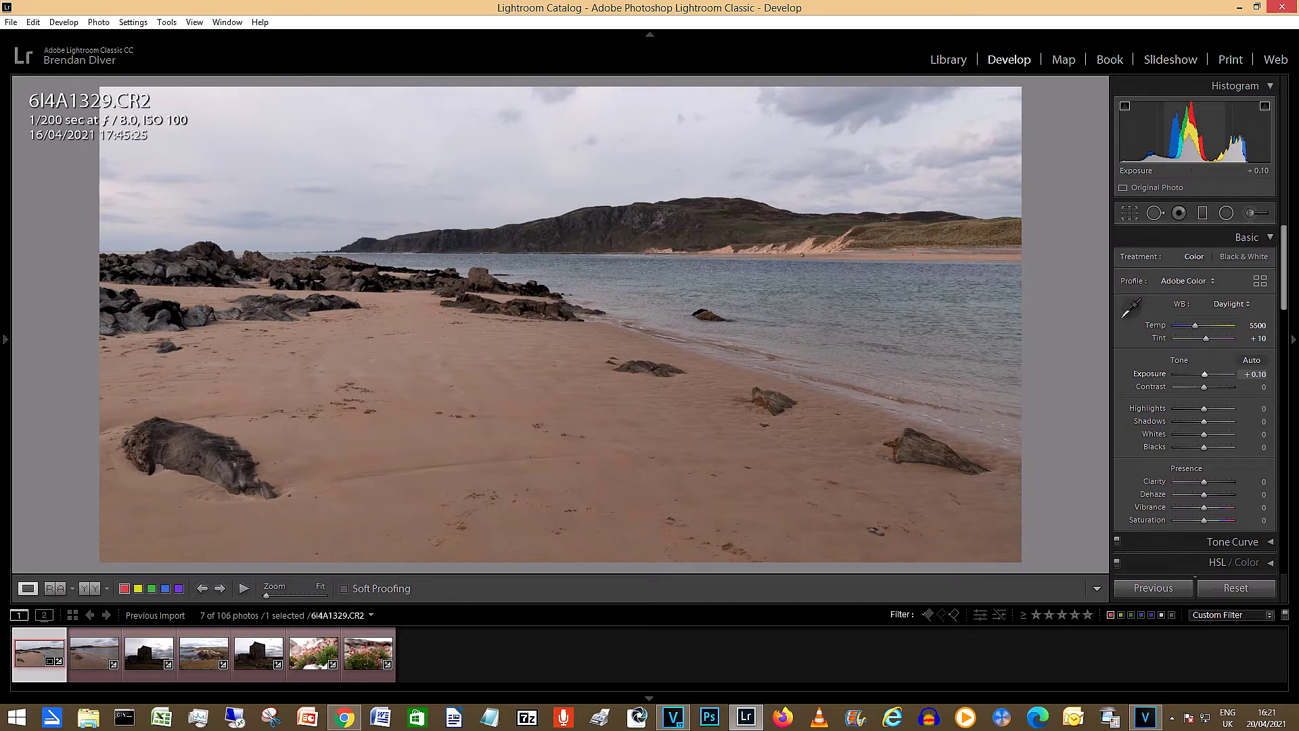
mouse_move(1205, 135)
mouse_down()
mouse_move(1217, 135)
mouse_move(1179, 135)
mouse_move(1197, 136)
mouse_up()
mouse_move(1197, 136)
mouse_down()
mouse_move(1177, 136)
mouse_move(1221, 135)
mouse_move(1192, 136)
mouse_up()
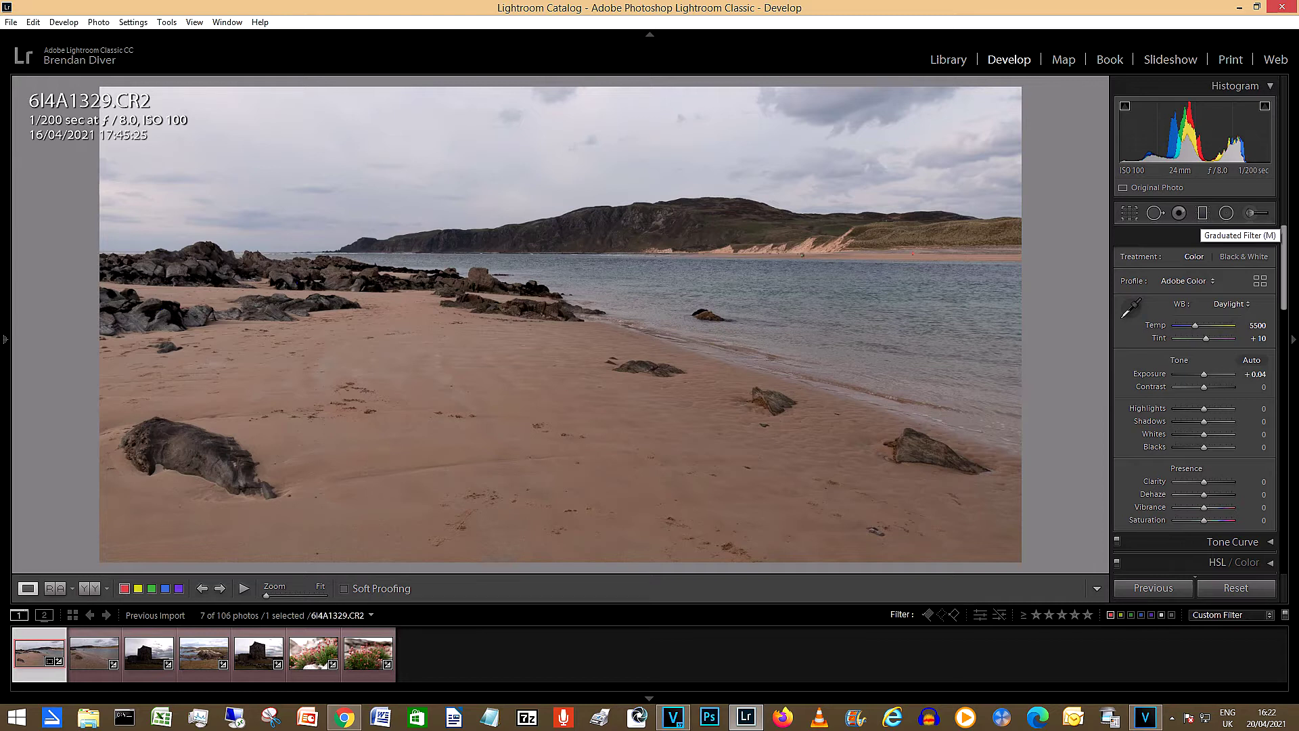
Add a graduated filter from the top of the sky to just below the horizon with Highlights -100, Exposure -0.26 and Clarity 100
click(1202, 213)
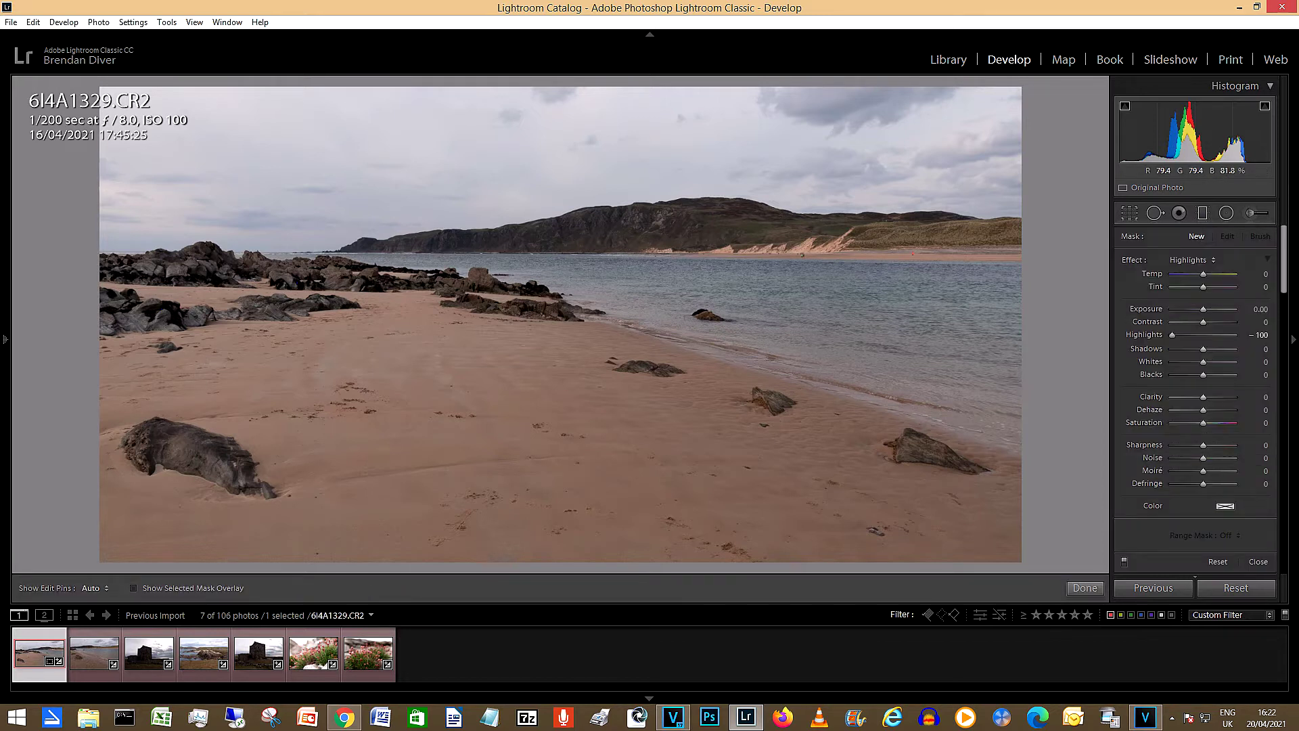
drag(537, 85, 535, 274)
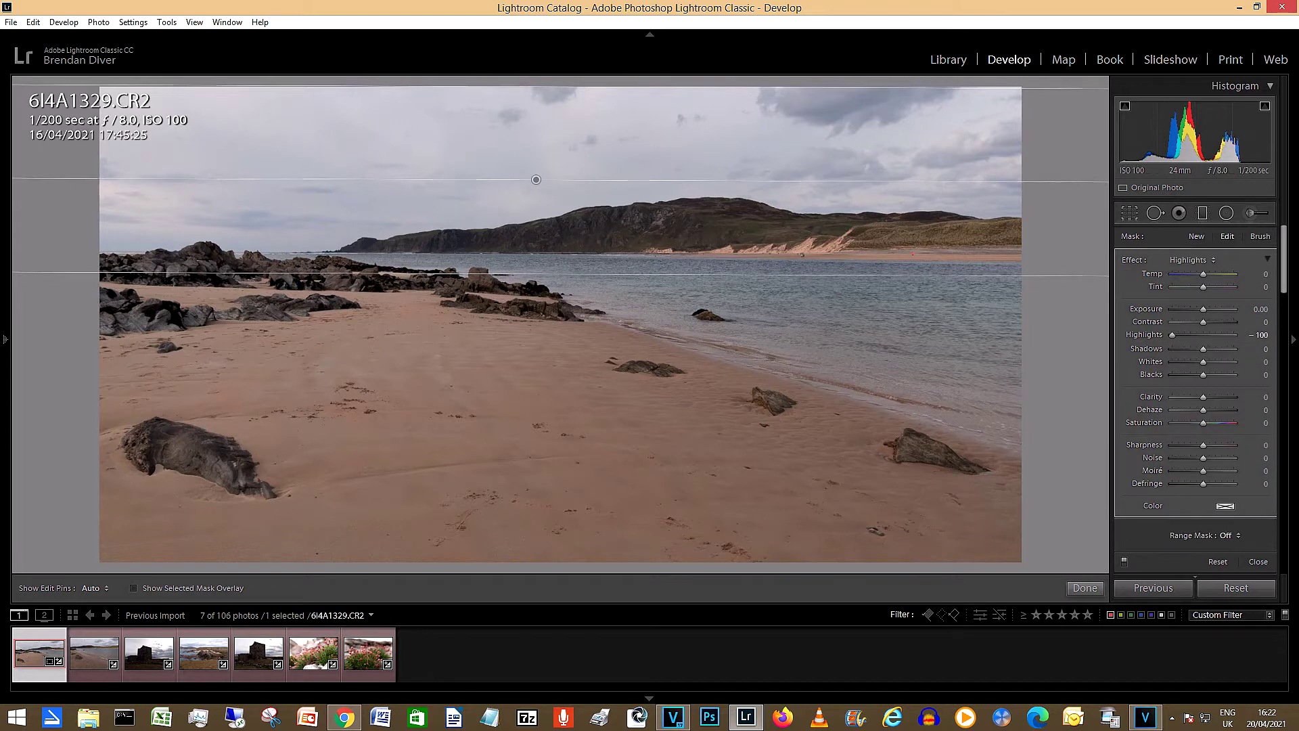
mouse_move(1172, 335)
mouse_down()
mouse_move(1204, 335)
mouse_move(1172, 335)
mouse_up()
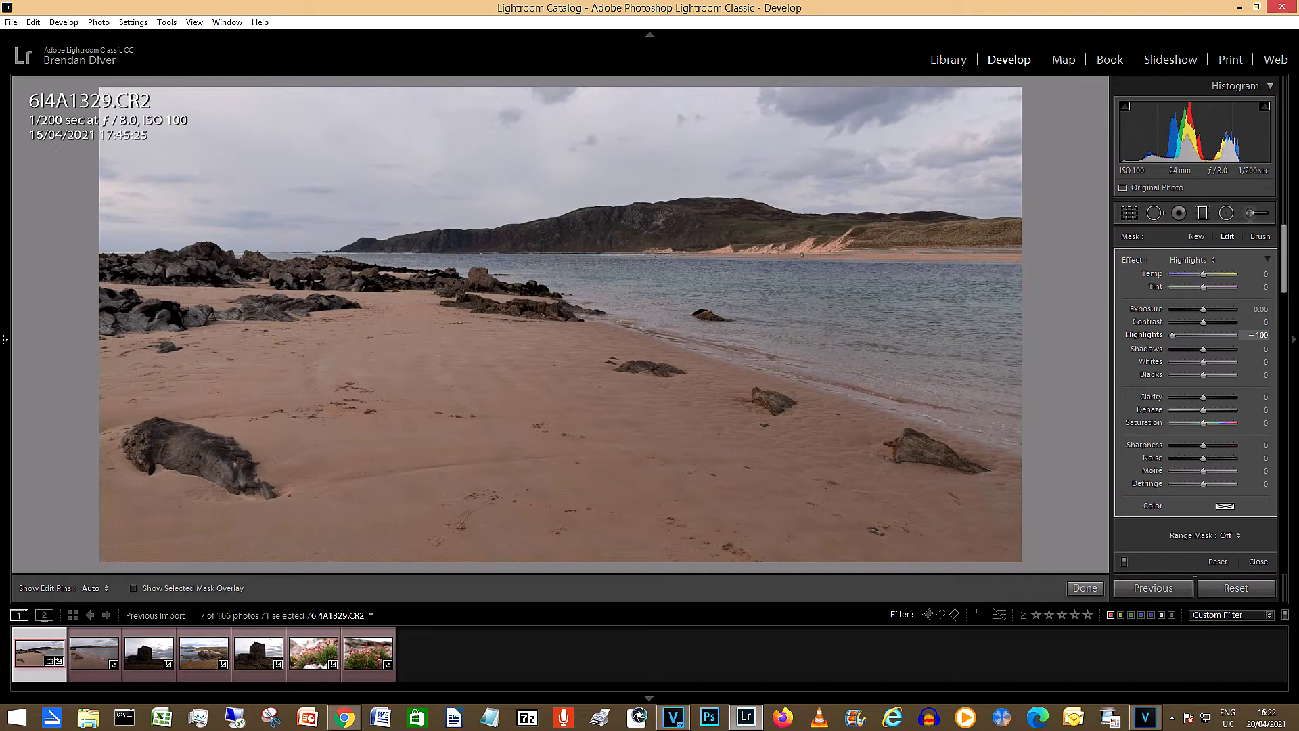
drag(1204, 309, 1201, 308)
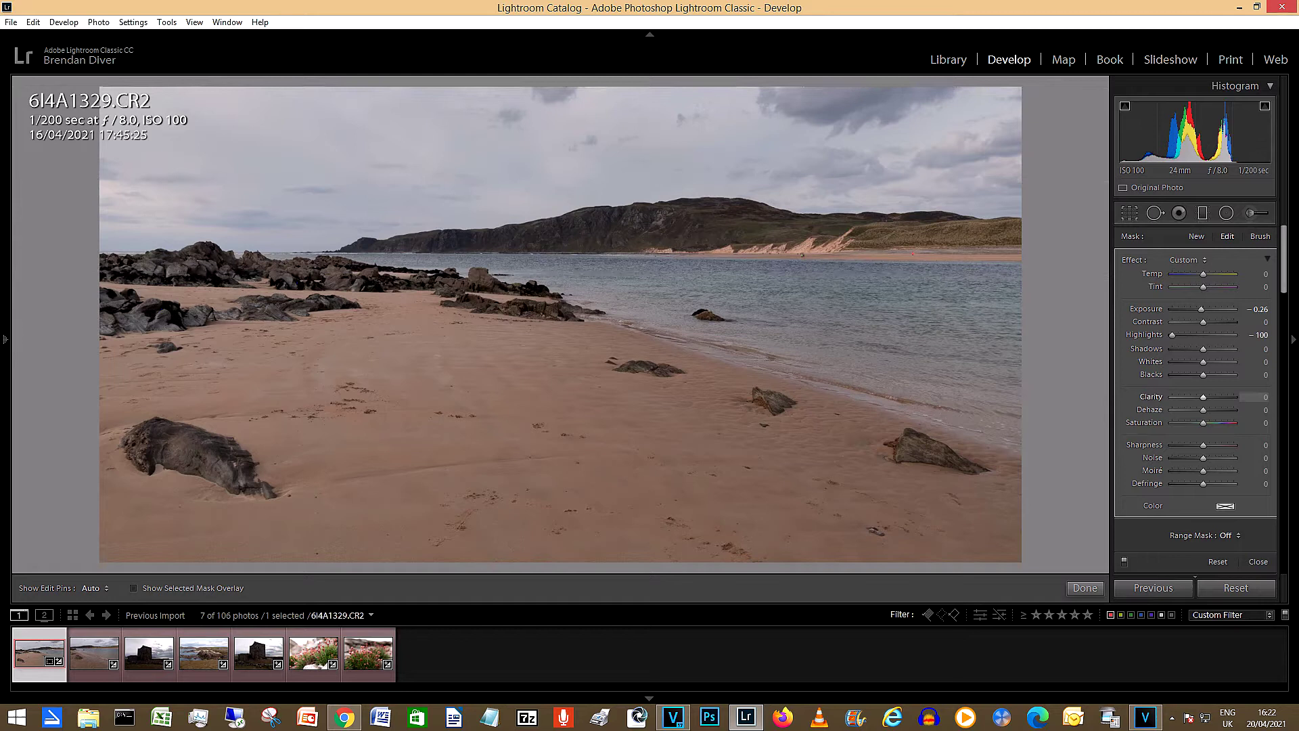
drag(1203, 396, 1172, 397)
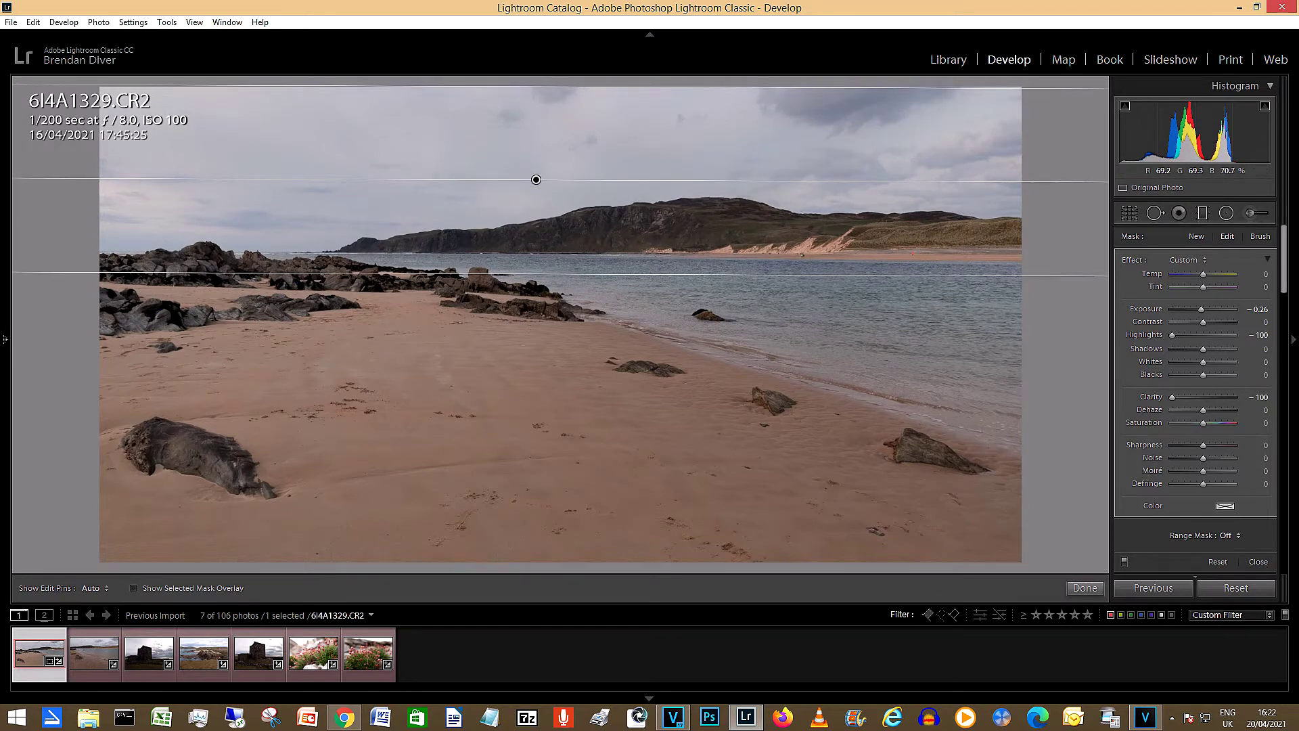
drag(1172, 397, 1234, 397)
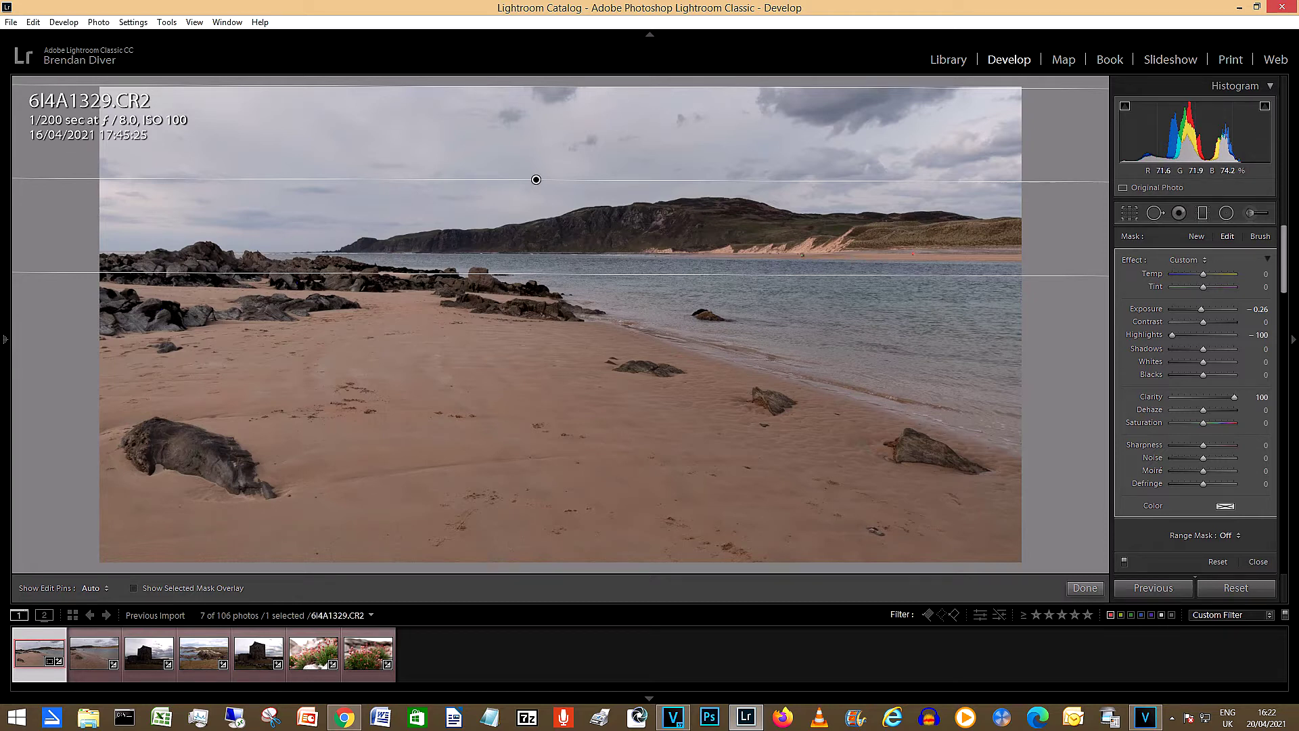
click(1084, 587)
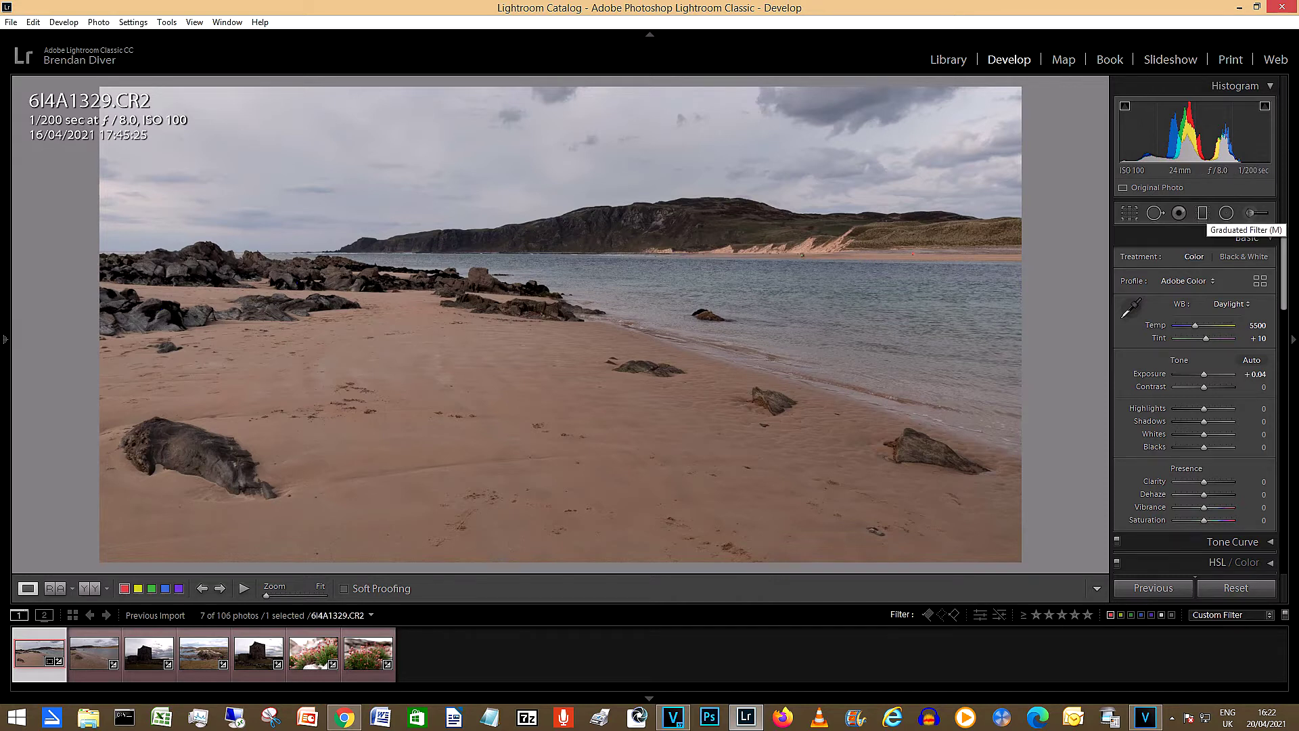
Add a diagonal graduated filter over the foreground sand, shifted toward the lower edge, with Highlights -100 and Exposure -0.61
click(1203, 212)
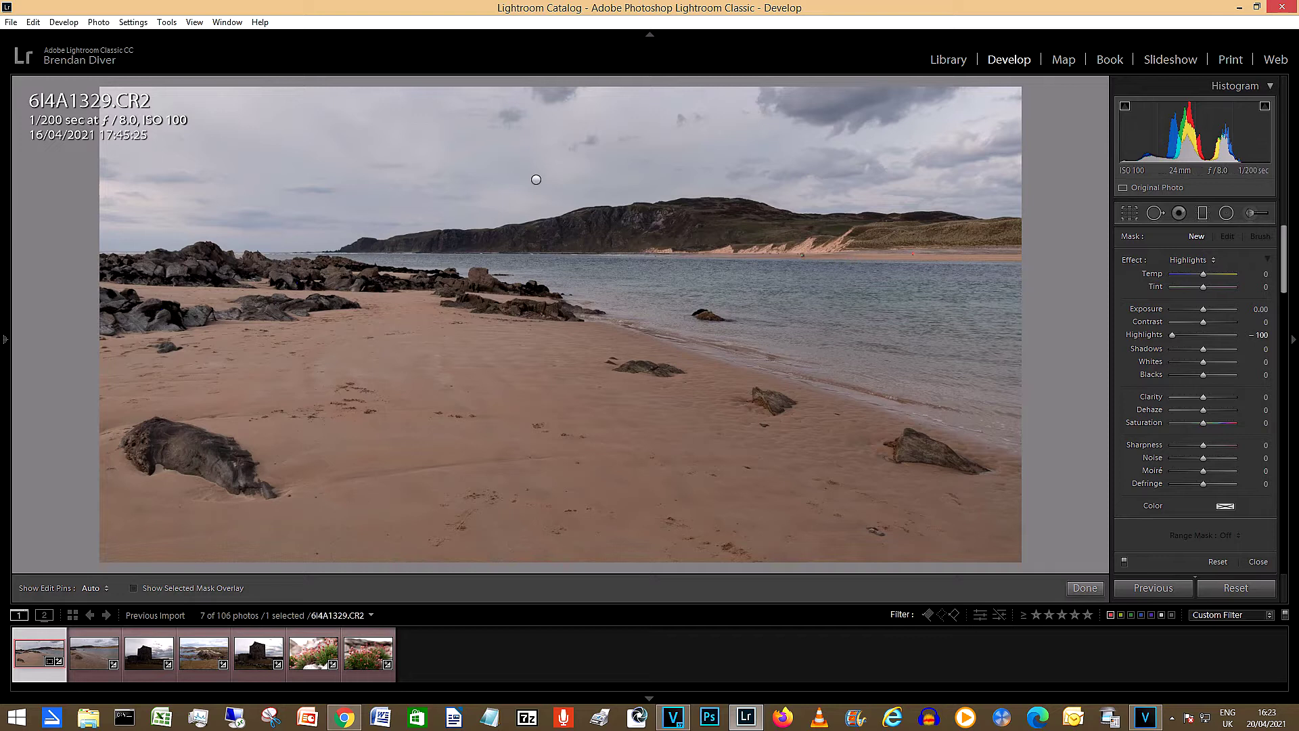
drag(558, 562, 673, 300)
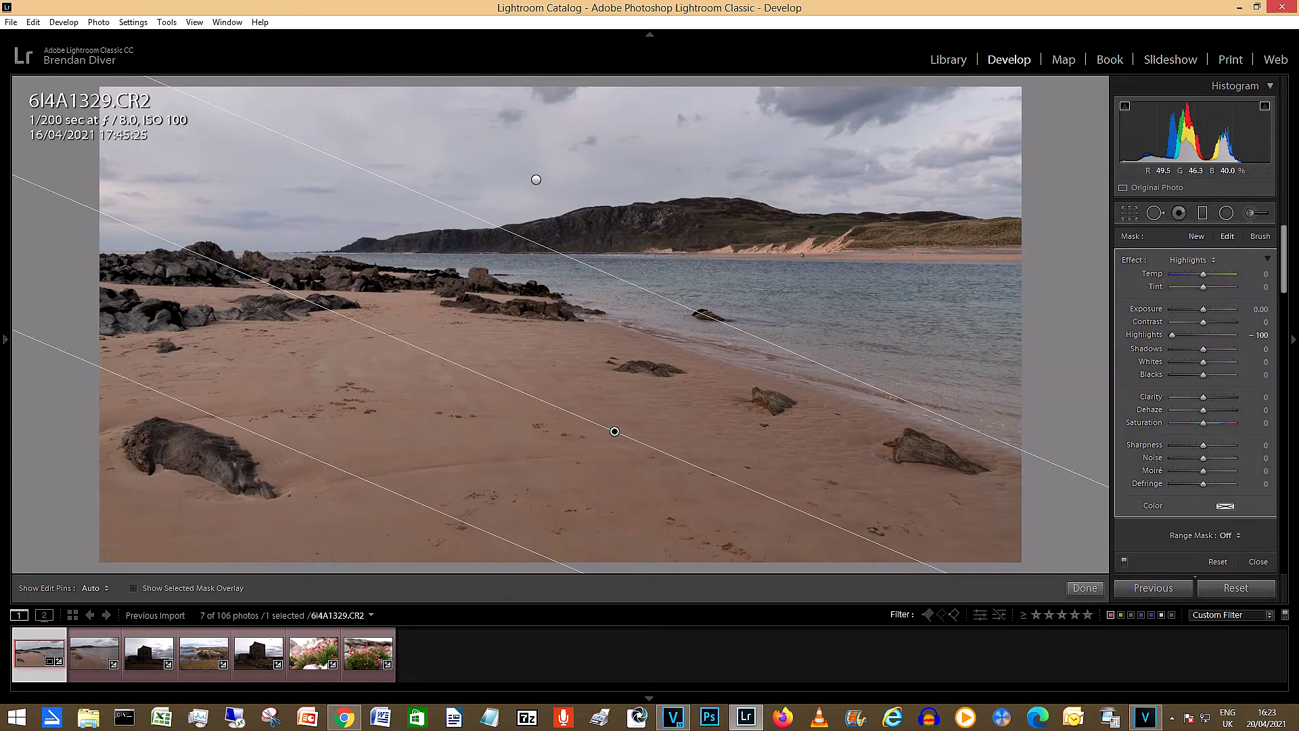
drag(614, 431, 577, 521)
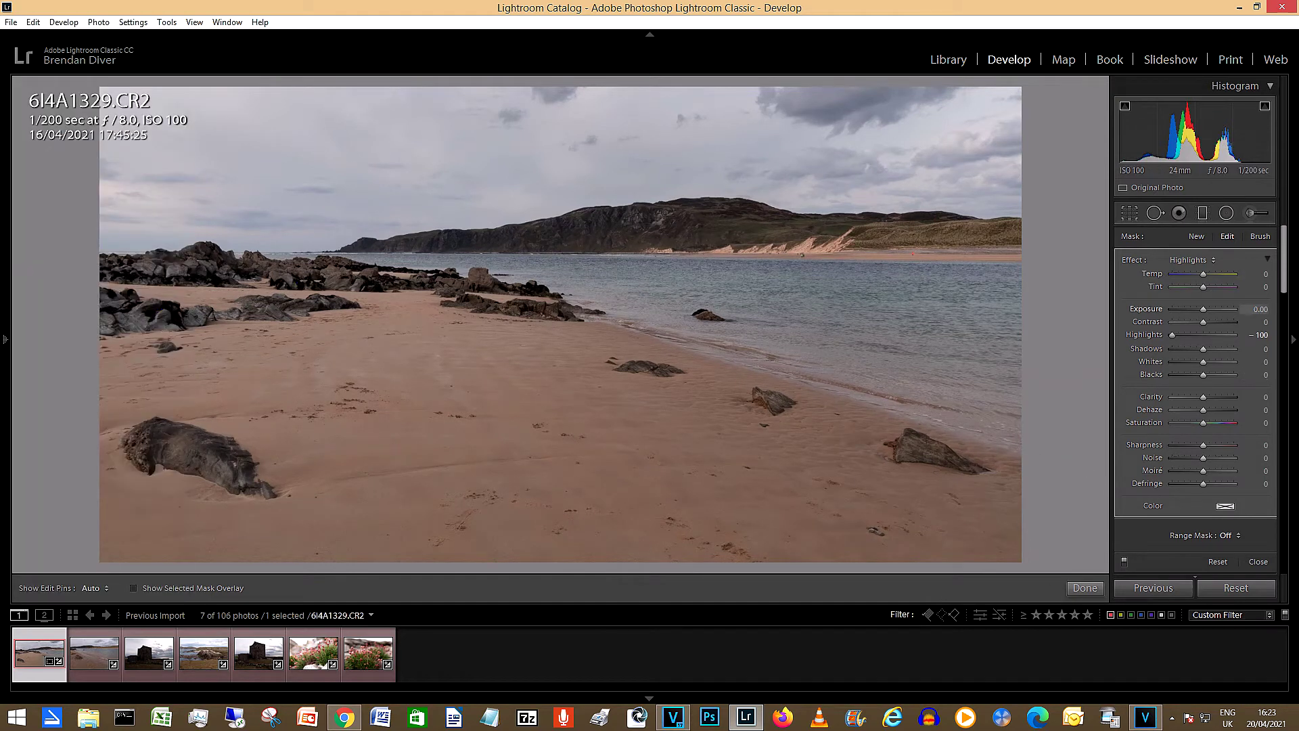
drag(1203, 309, 1198, 309)
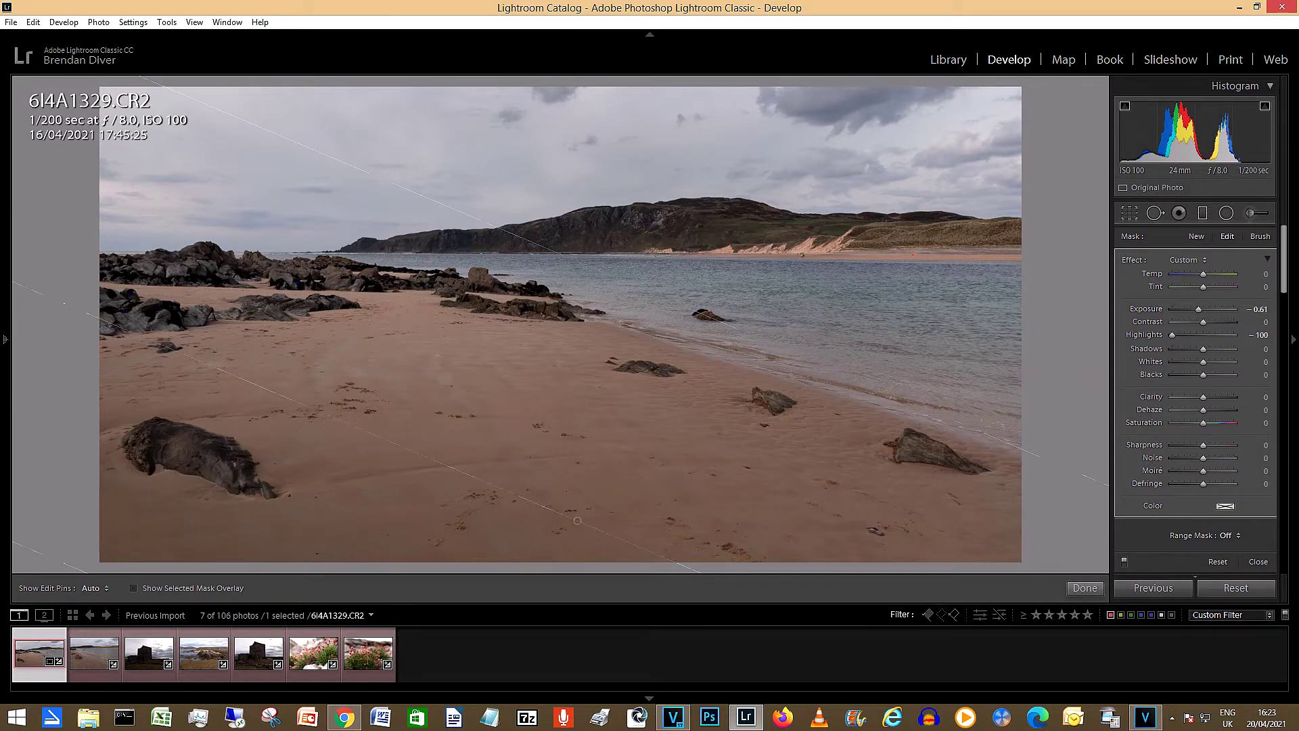
key(Return)
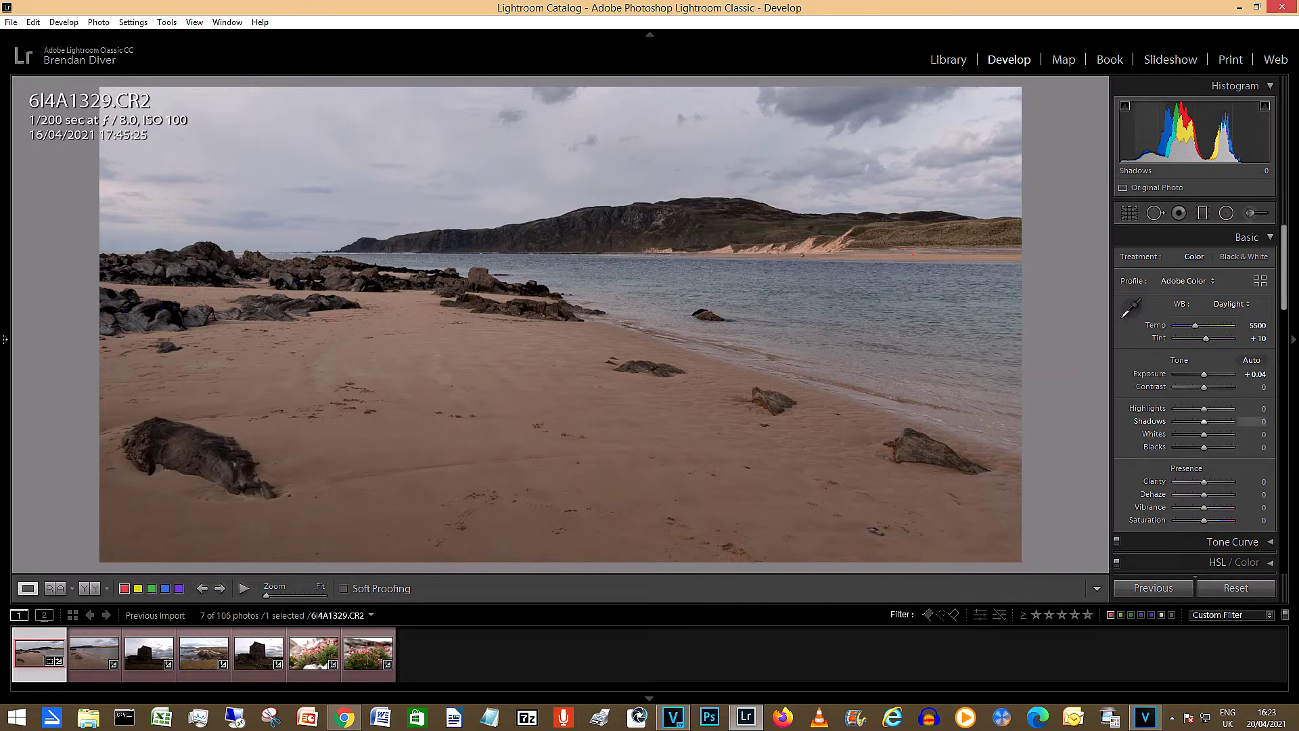
Try both extremes of the Shadows adjustment, settle on +14, and toggle the shadow clipping display
drag(1204, 421, 1233, 421)
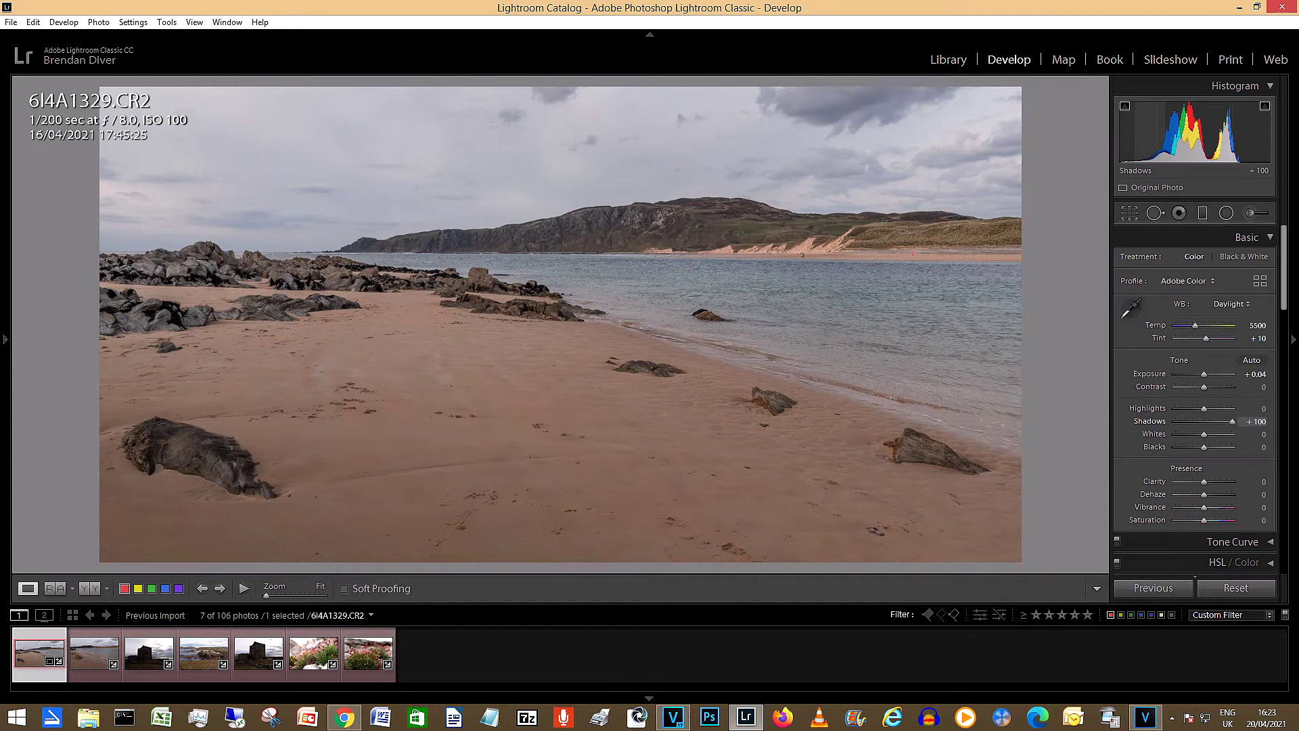
drag(1233, 421, 1176, 421)
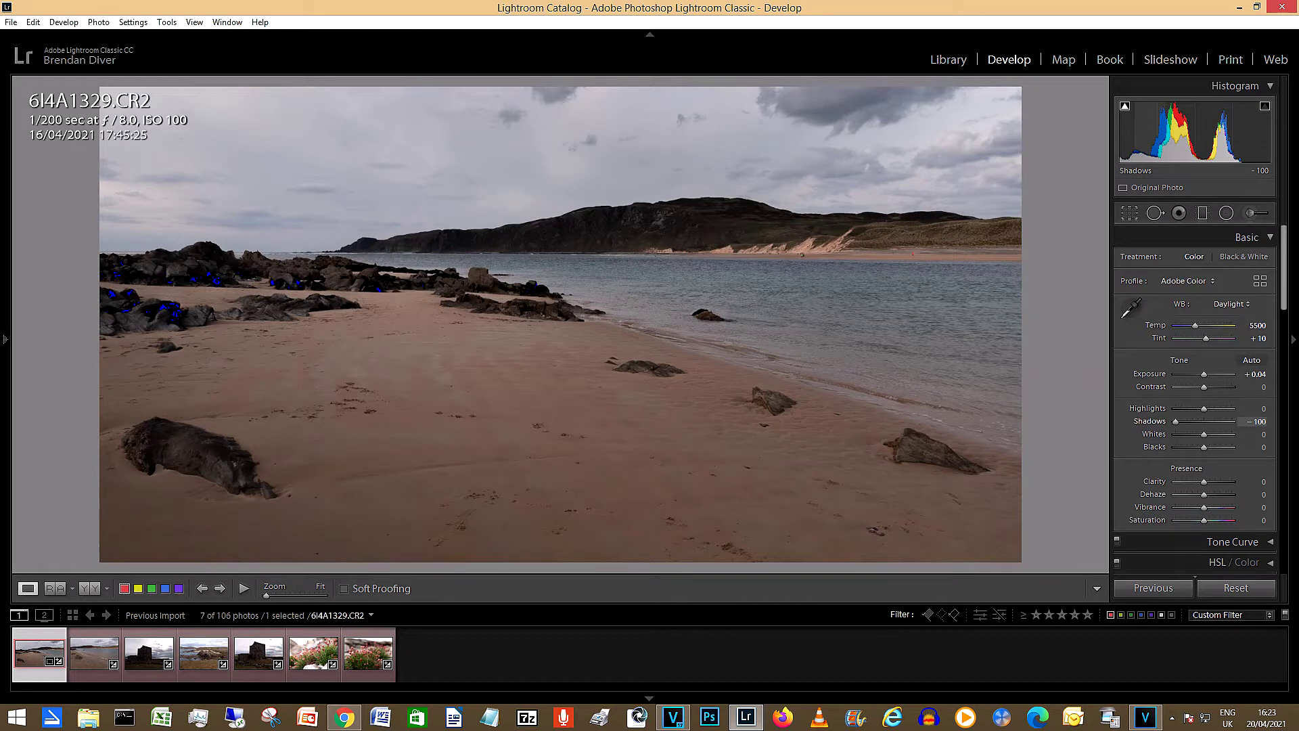
drag(1176, 421, 1202, 420)
drag(1201, 421, 1208, 421)
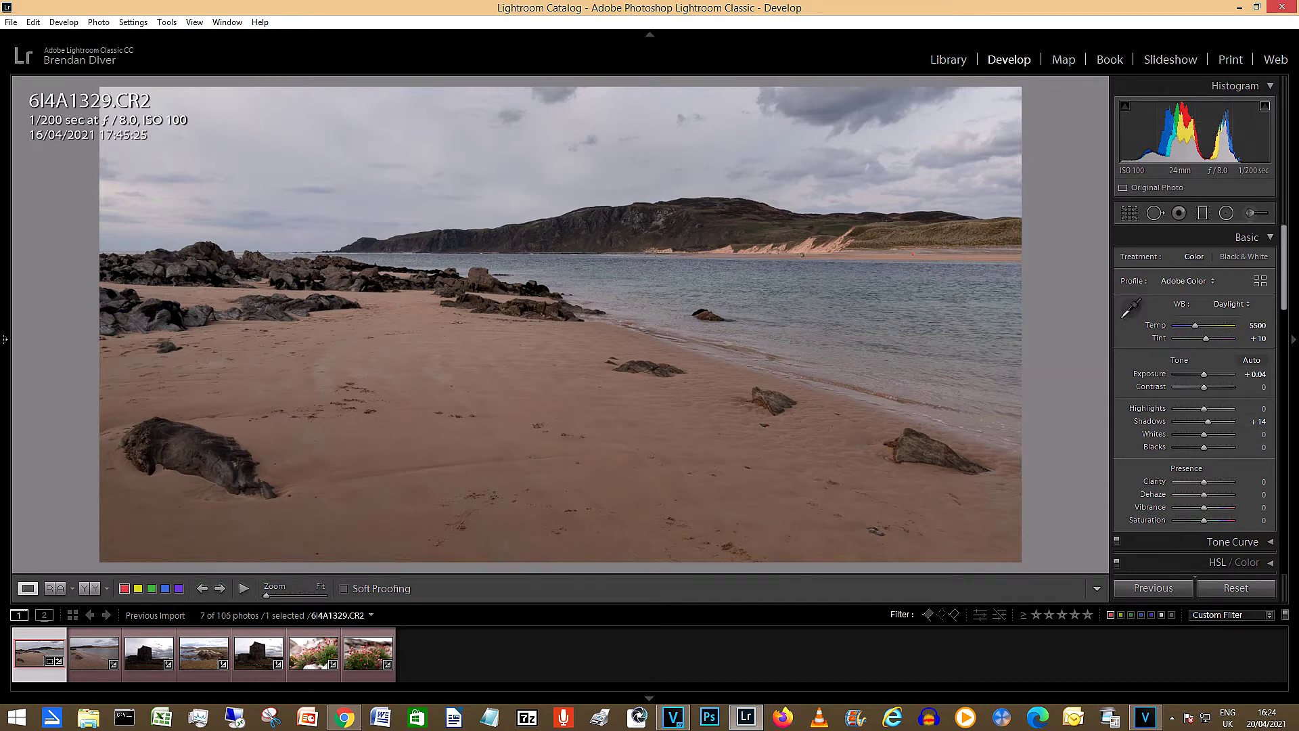
click(1124, 106)
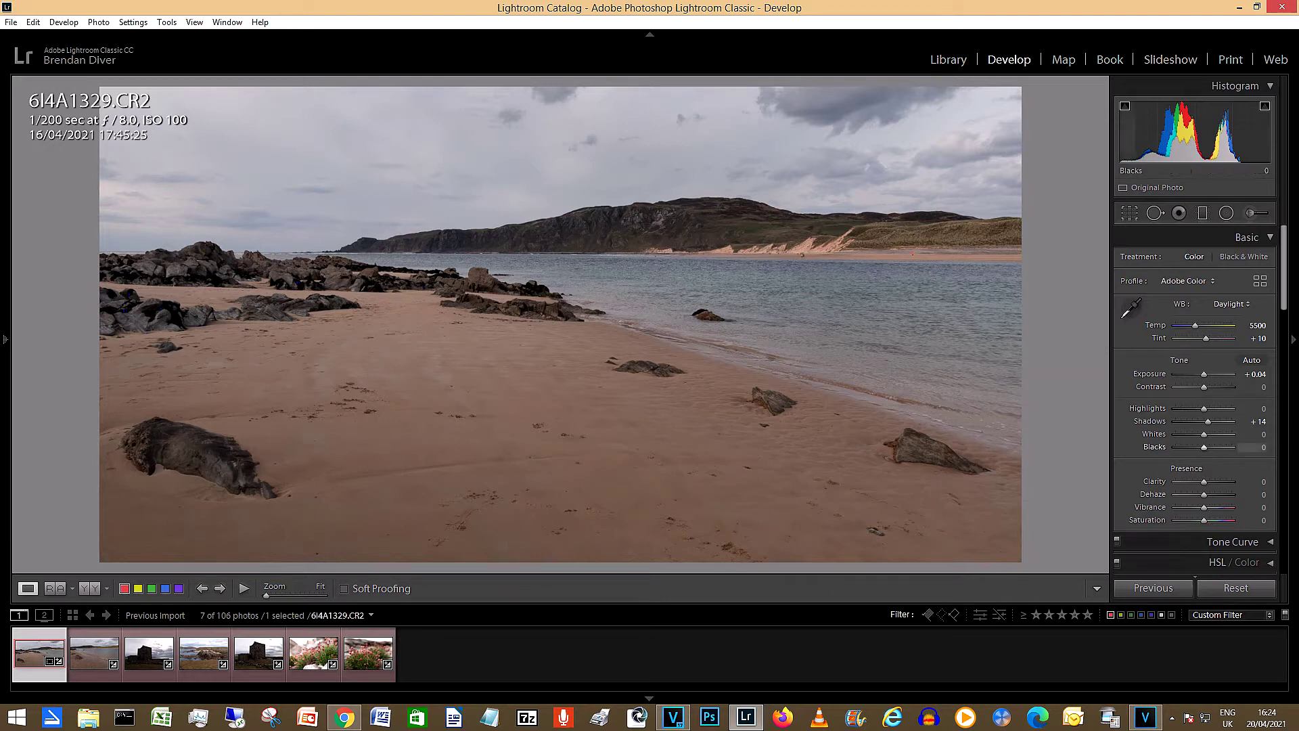
Set the beach photo's Blacks to -10 and Whites to +45, using the clipping warnings as a guide
drag(1203, 446, 1183, 447)
drag(1136, 135, 1170, 136)
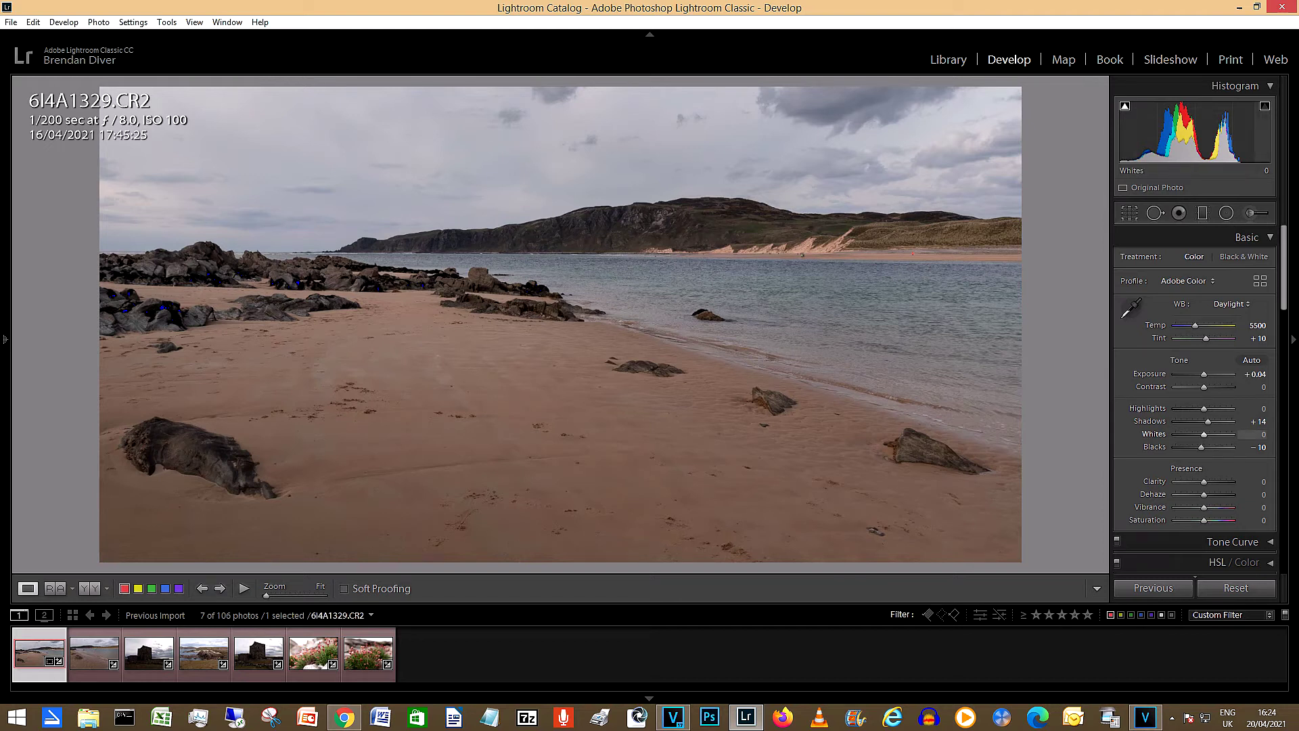
drag(1203, 434, 1232, 434)
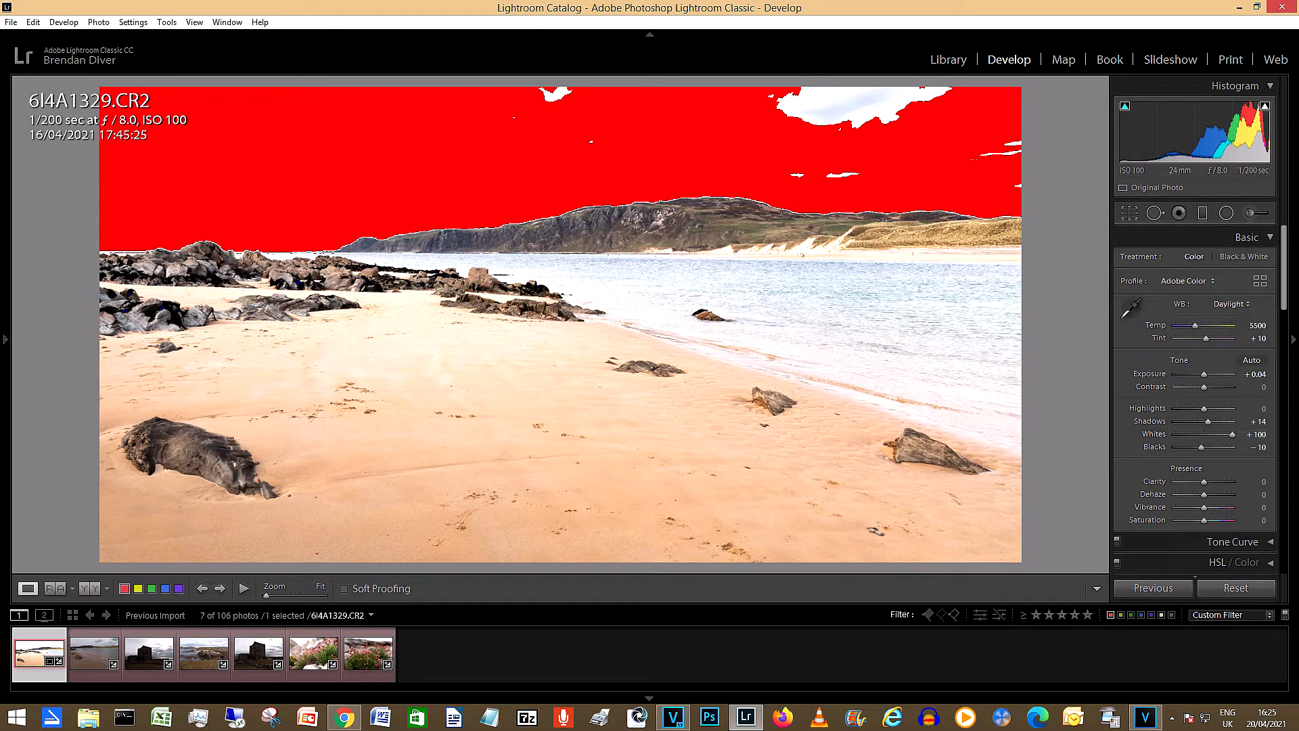
drag(1232, 435, 1217, 434)
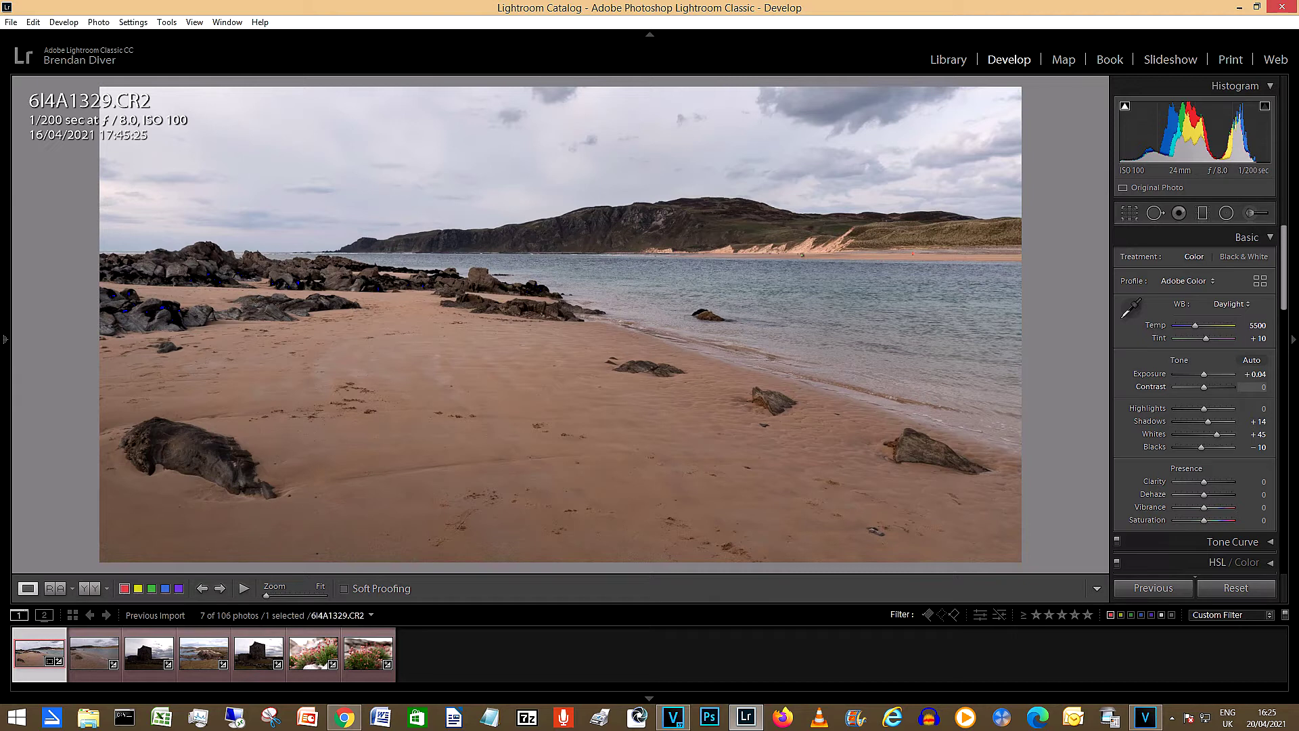
Set the beach photo's Contrast to +10 and Vibrance to +40
mouse_move(1204, 387)
mouse_down()
mouse_move(1232, 387)
mouse_move(1176, 387)
mouse_move(1207, 386)
mouse_up()
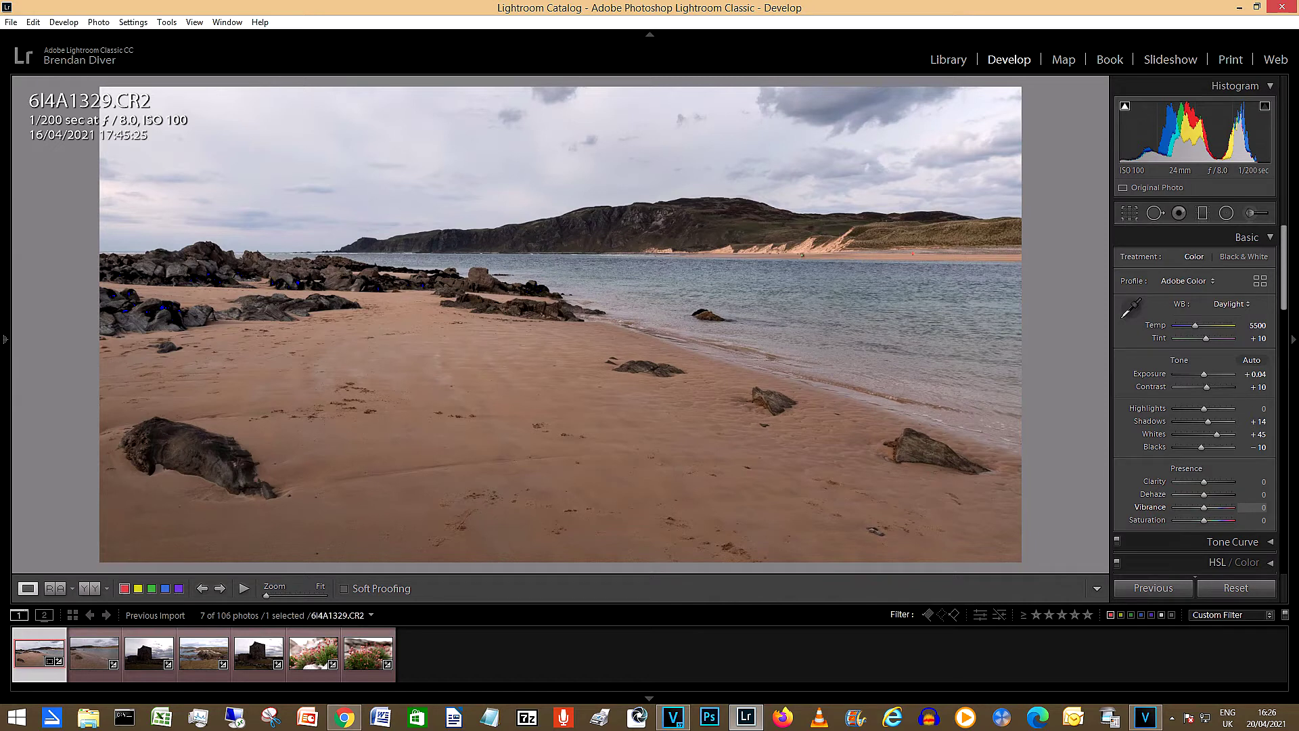
drag(1205, 507, 1175, 507)
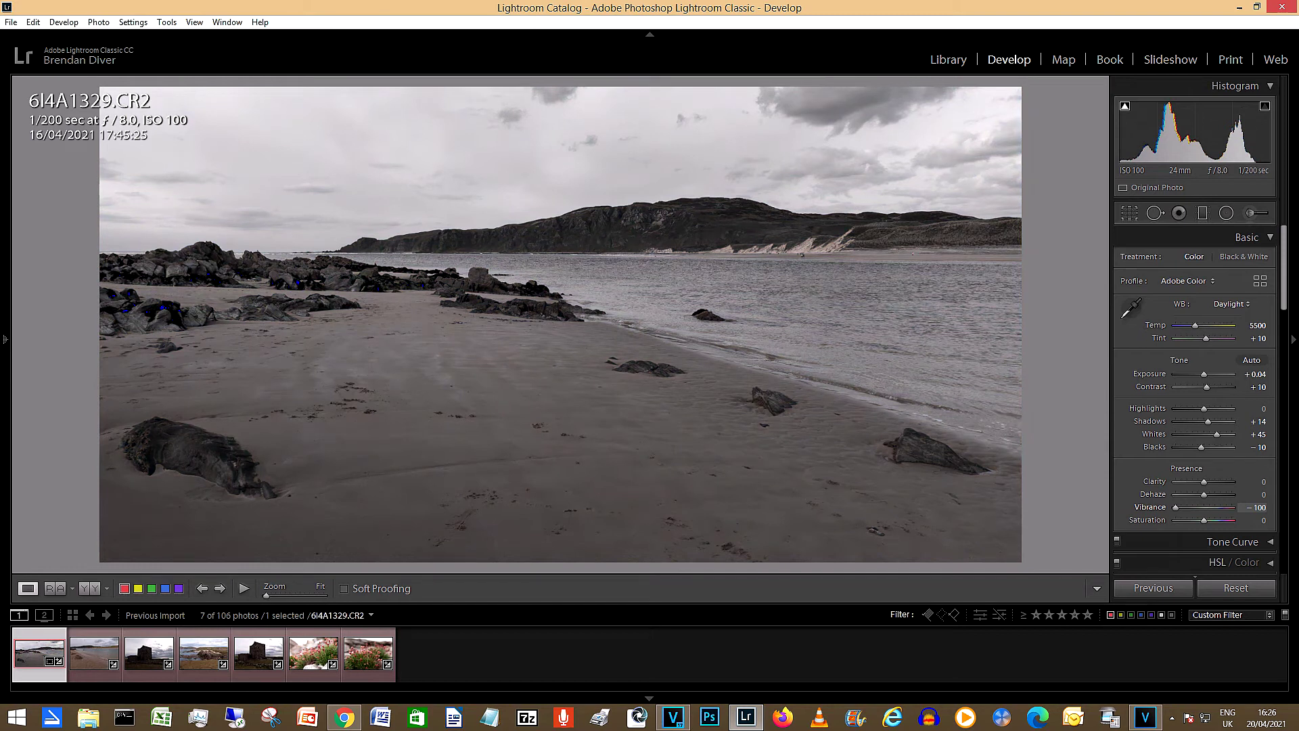
drag(1175, 507, 1215, 507)
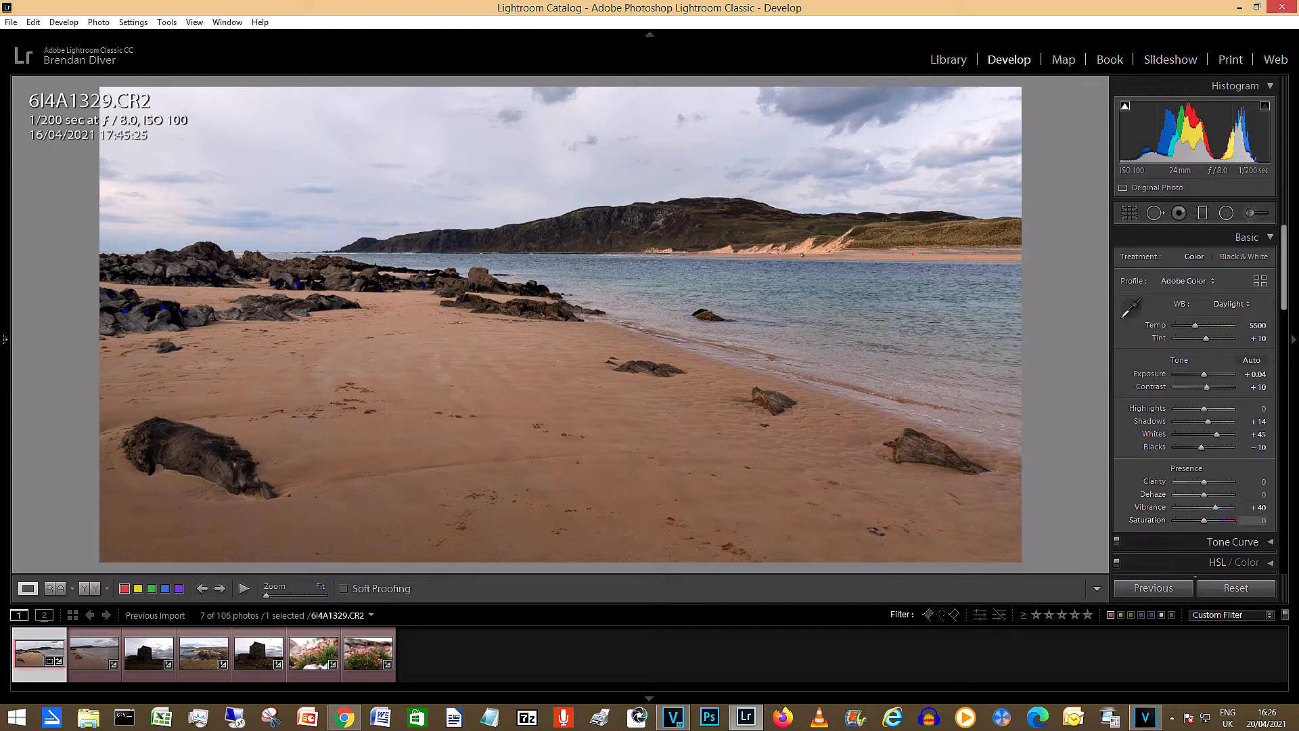
Set the beach photo's Saturation to +10
drag(1205, 520, 1206, 519)
click(1252, 520)
text(10)
key(Return)
Set the Sharpening Amount to 50 and the Luminance noise reduction to 10
scroll(1194, 399, down, 10)
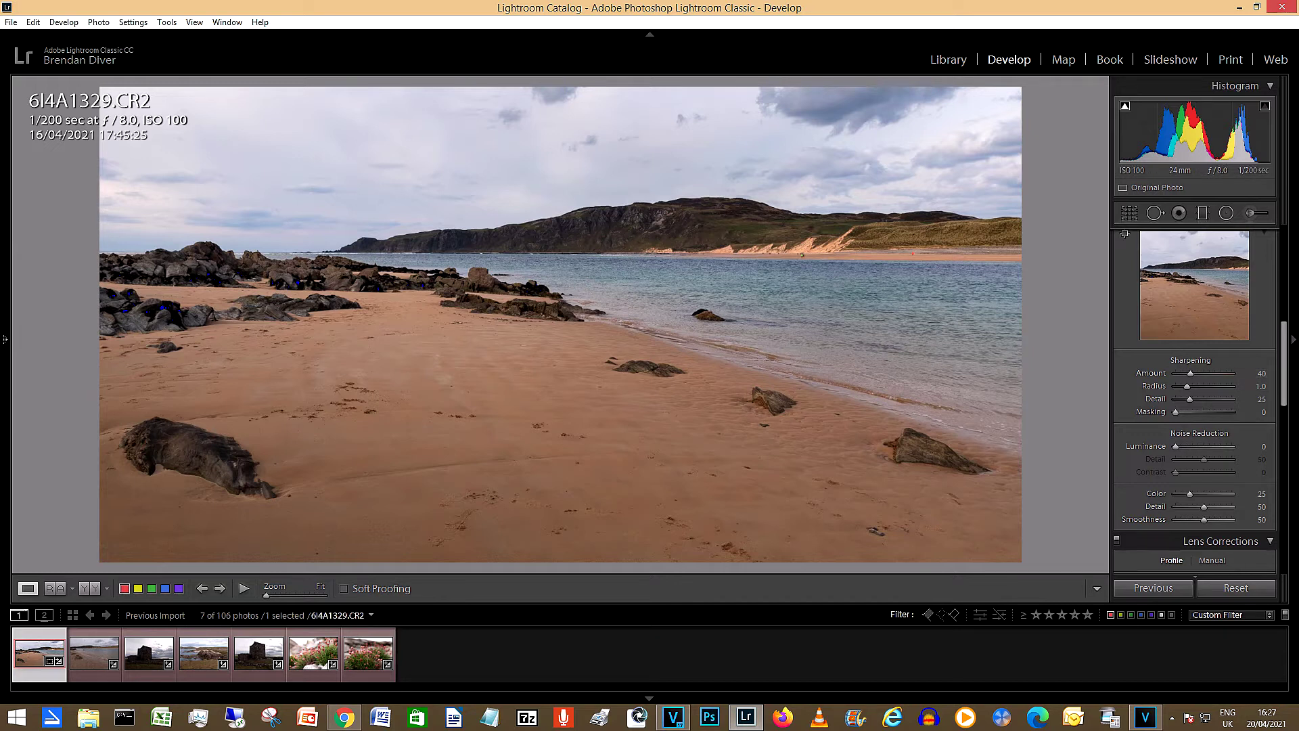
click(1256, 374)
key(Return)
click(1260, 446)
text(10)
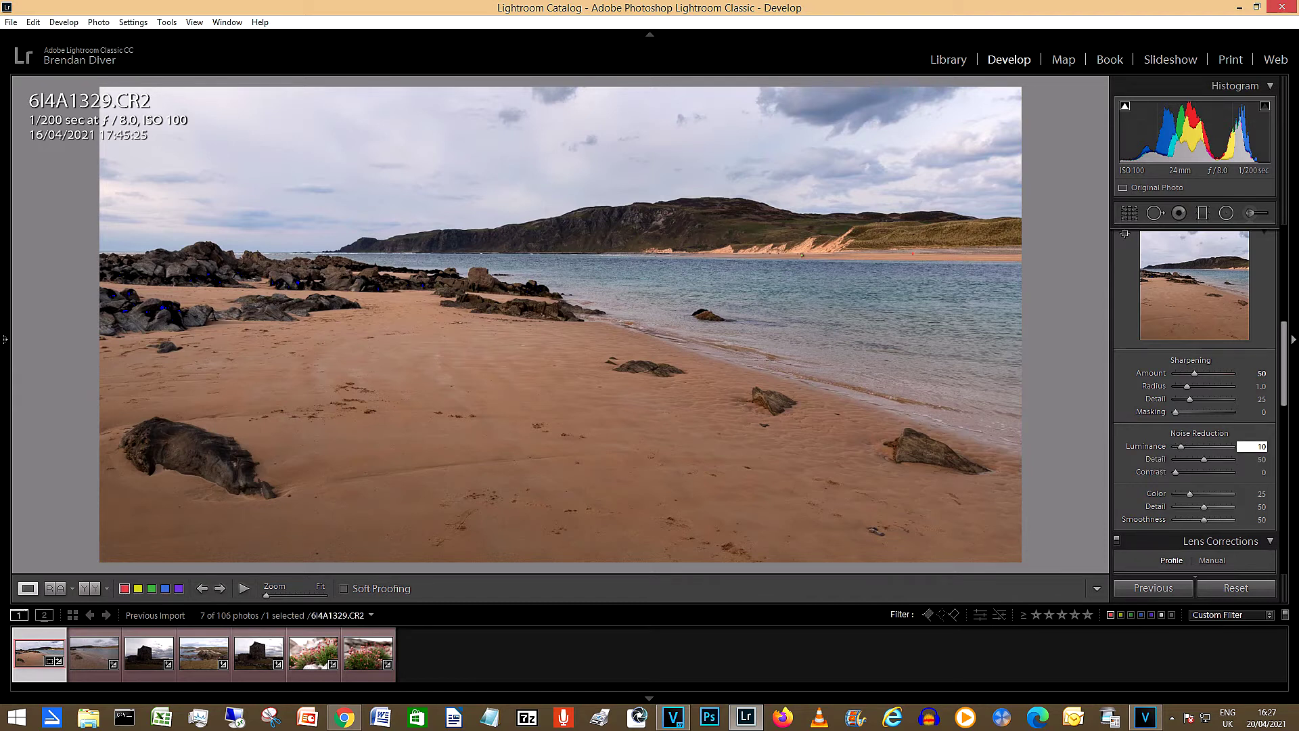
key(Return)
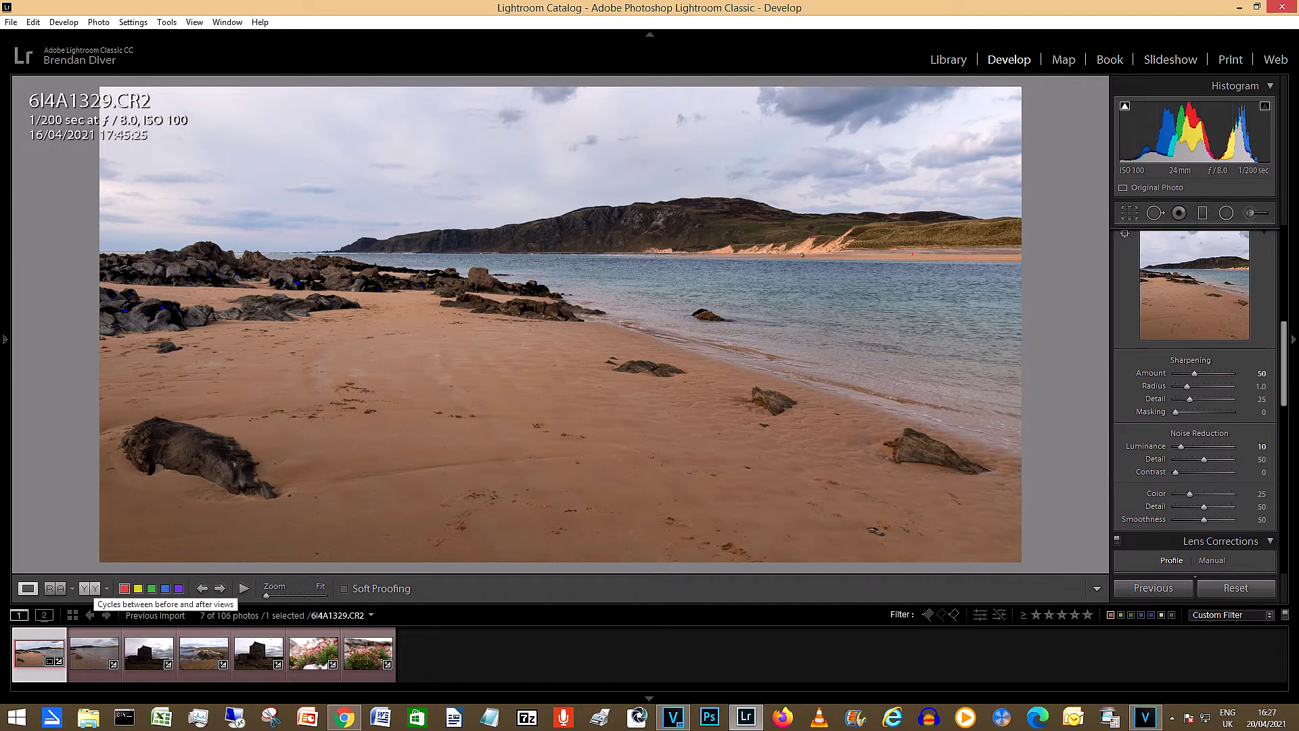
Compare the beach photo before and after the edits side by side, then return to the single-image view
click(90, 588)
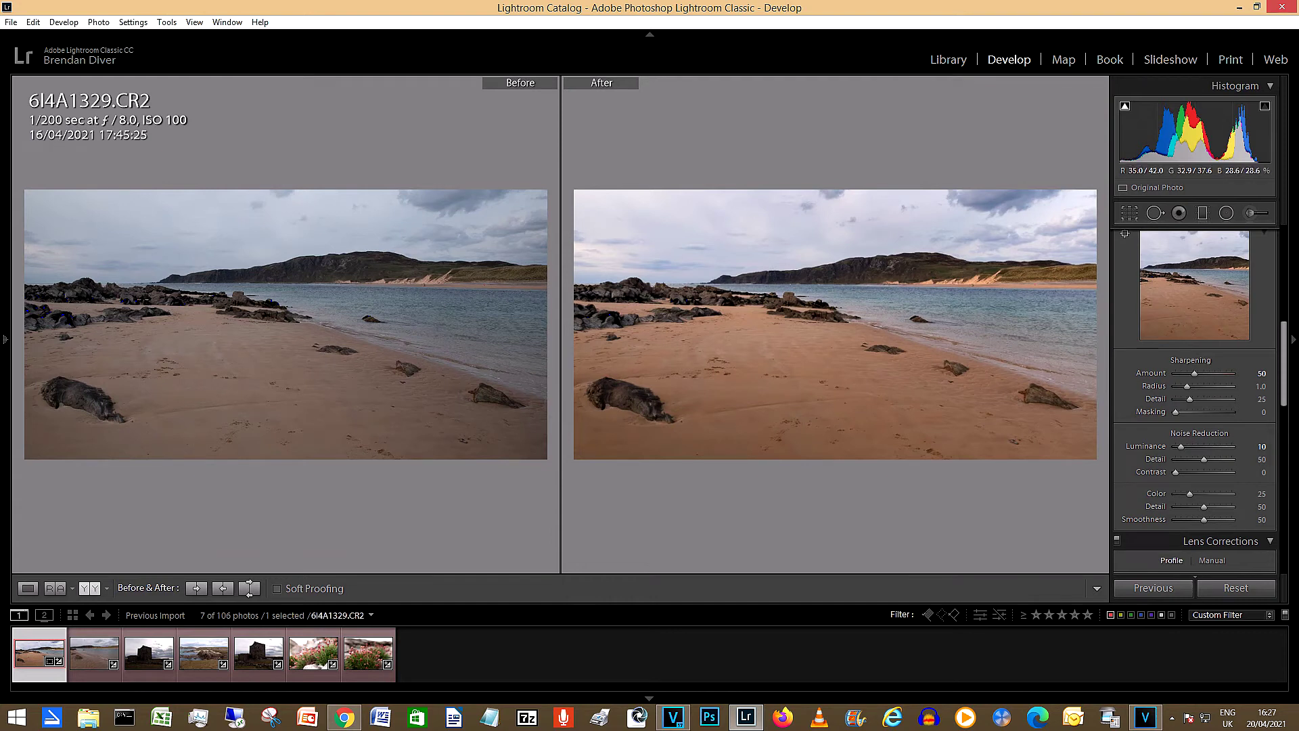
click(27, 588)
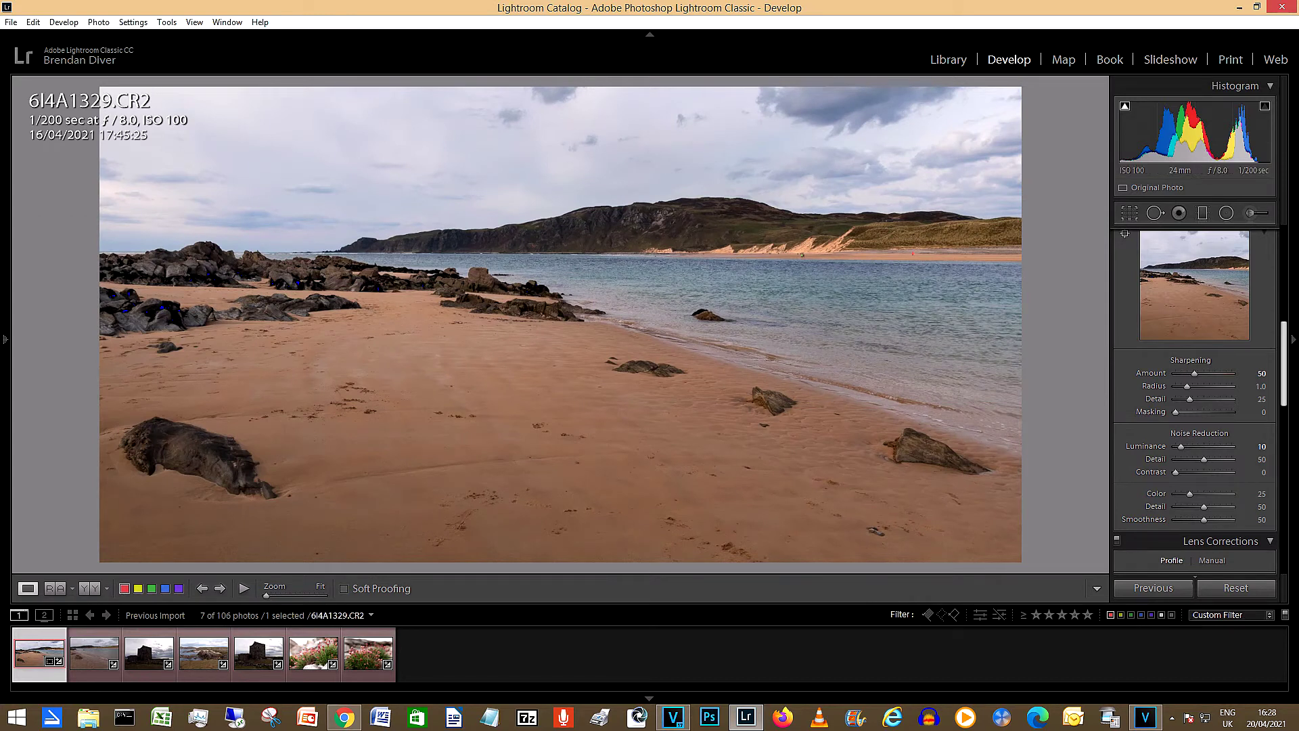
Add a graduated filter from the sky's upper-left corner down to the rocks with Highlights -100 and Exposure -0.78
scroll(1194, 400, up, 10)
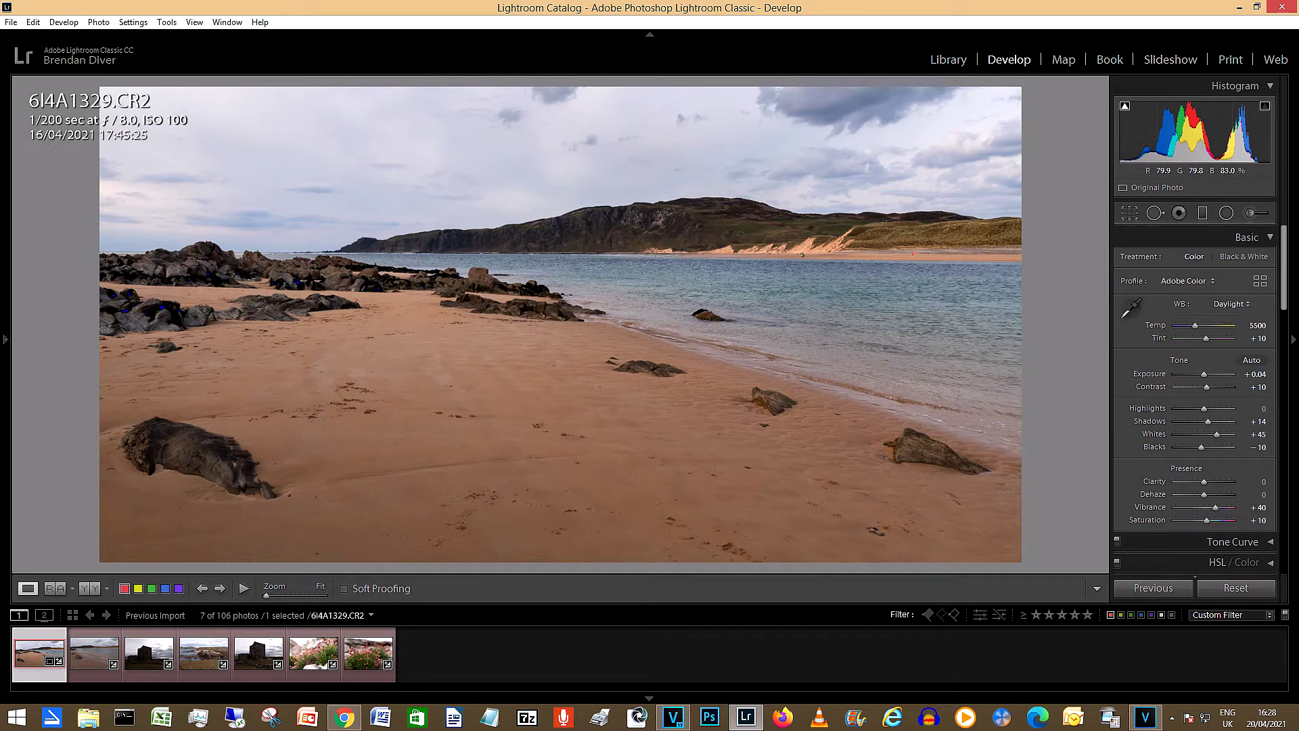
click(1254, 213)
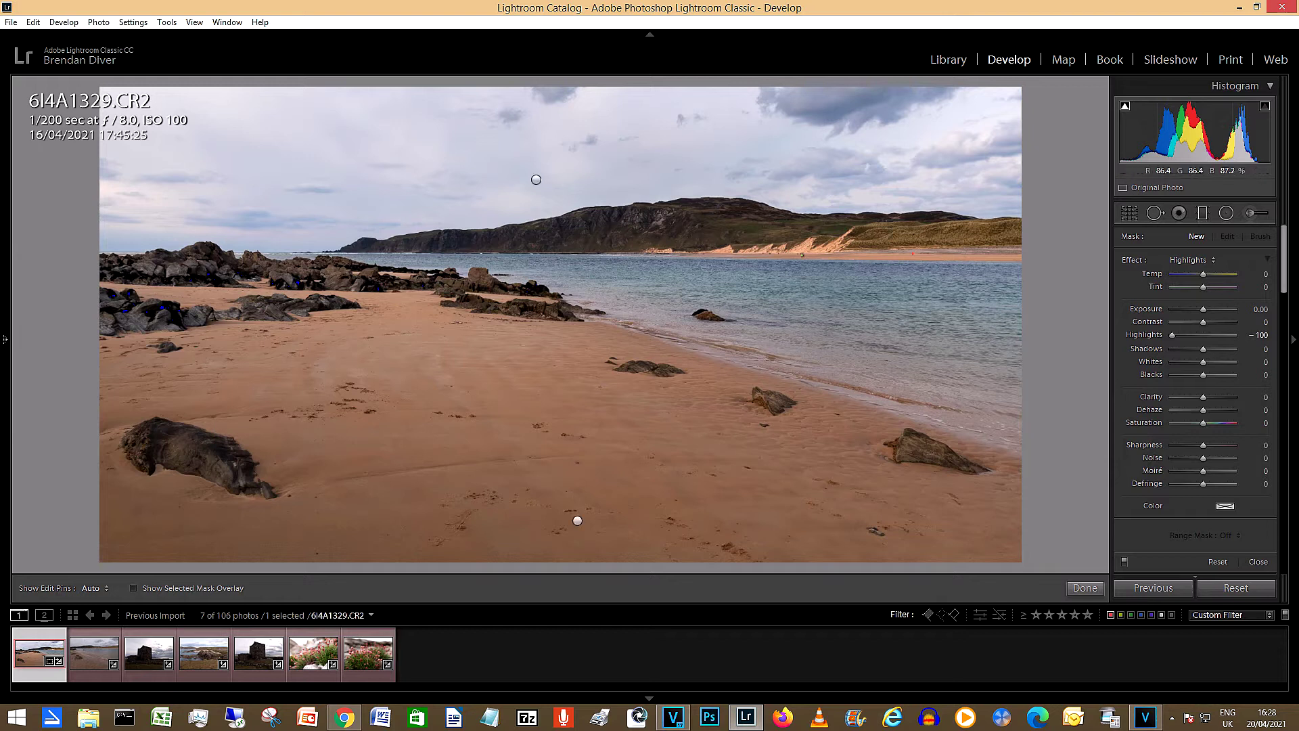
drag(96, 88, 160, 346)
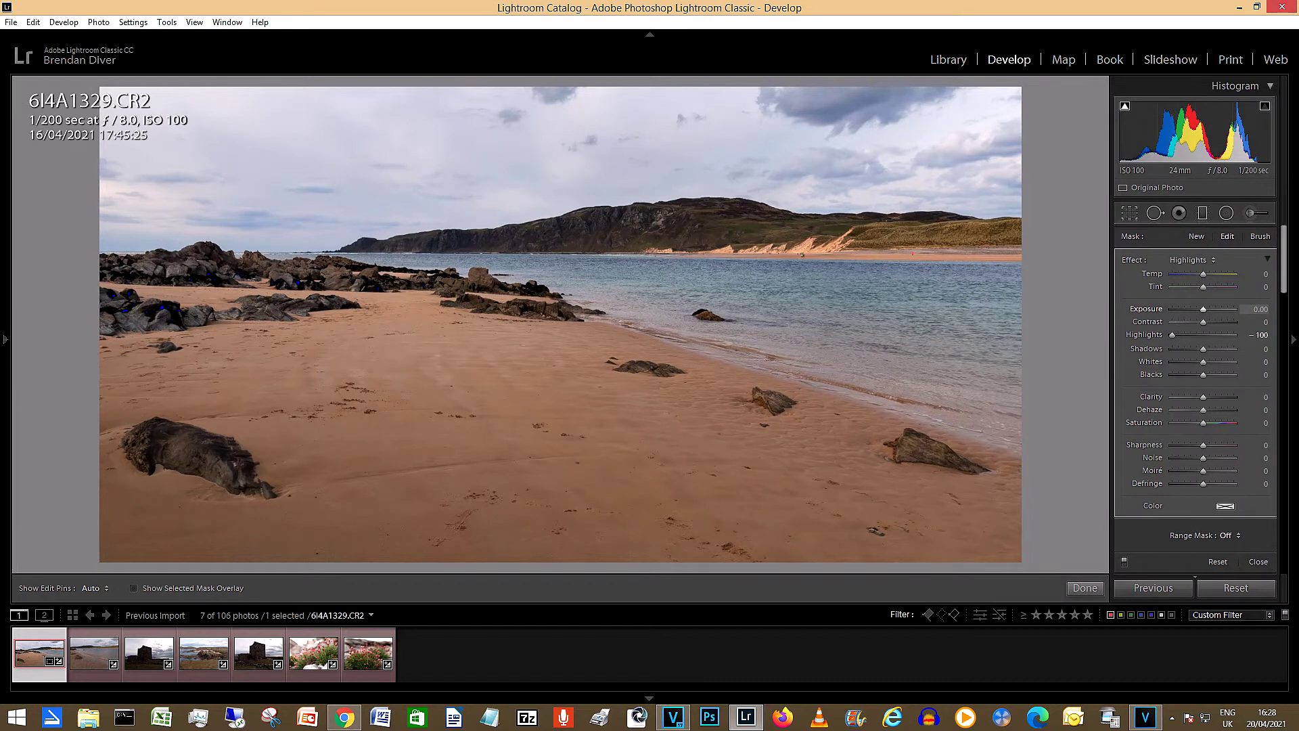
drag(1203, 309, 1197, 309)
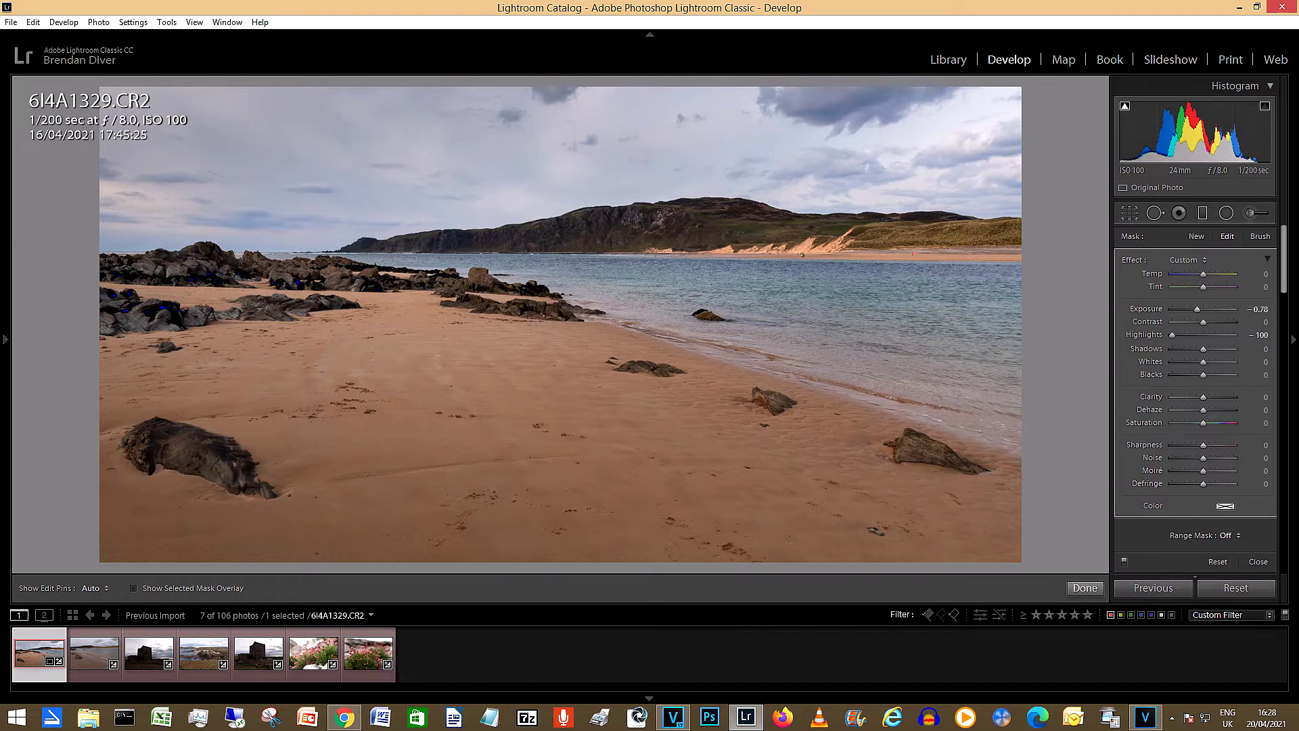
click(1084, 588)
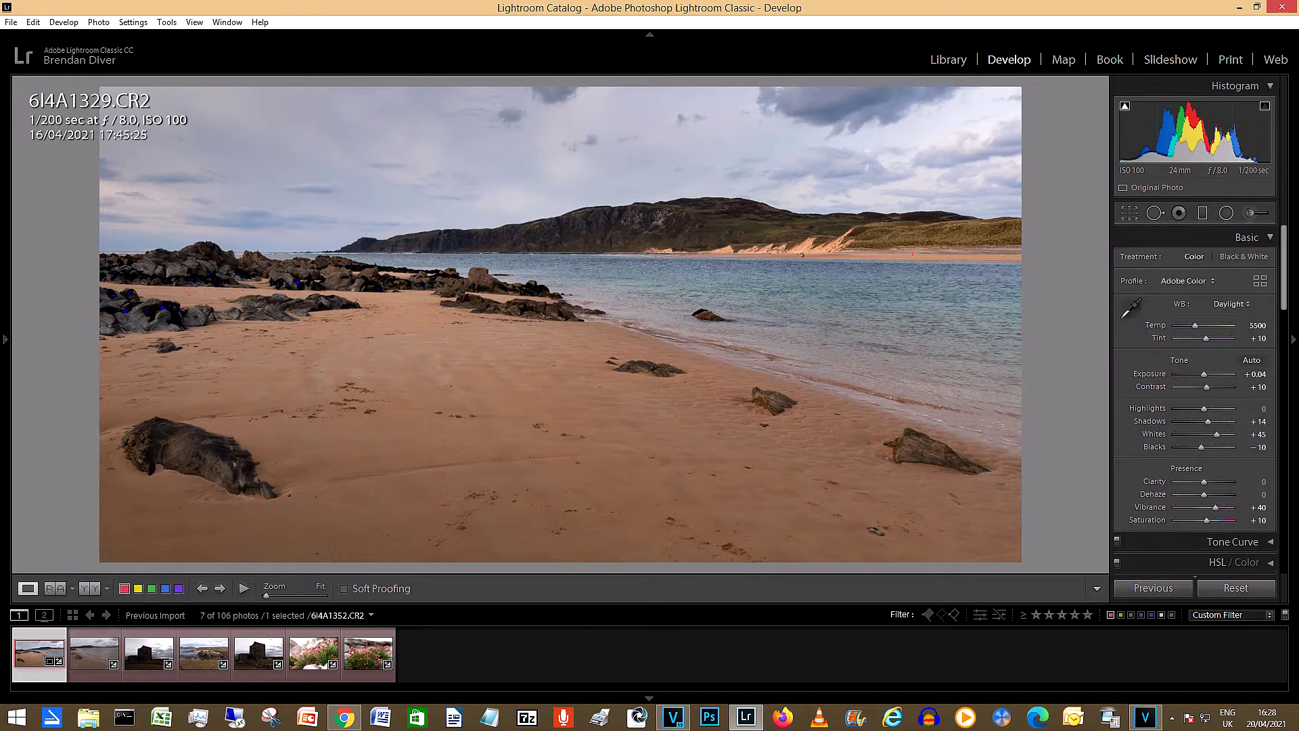
Compare photo 6I4A1329 with its unedited version side by side, including the graduated filter, and return to the single-image view
key(y)
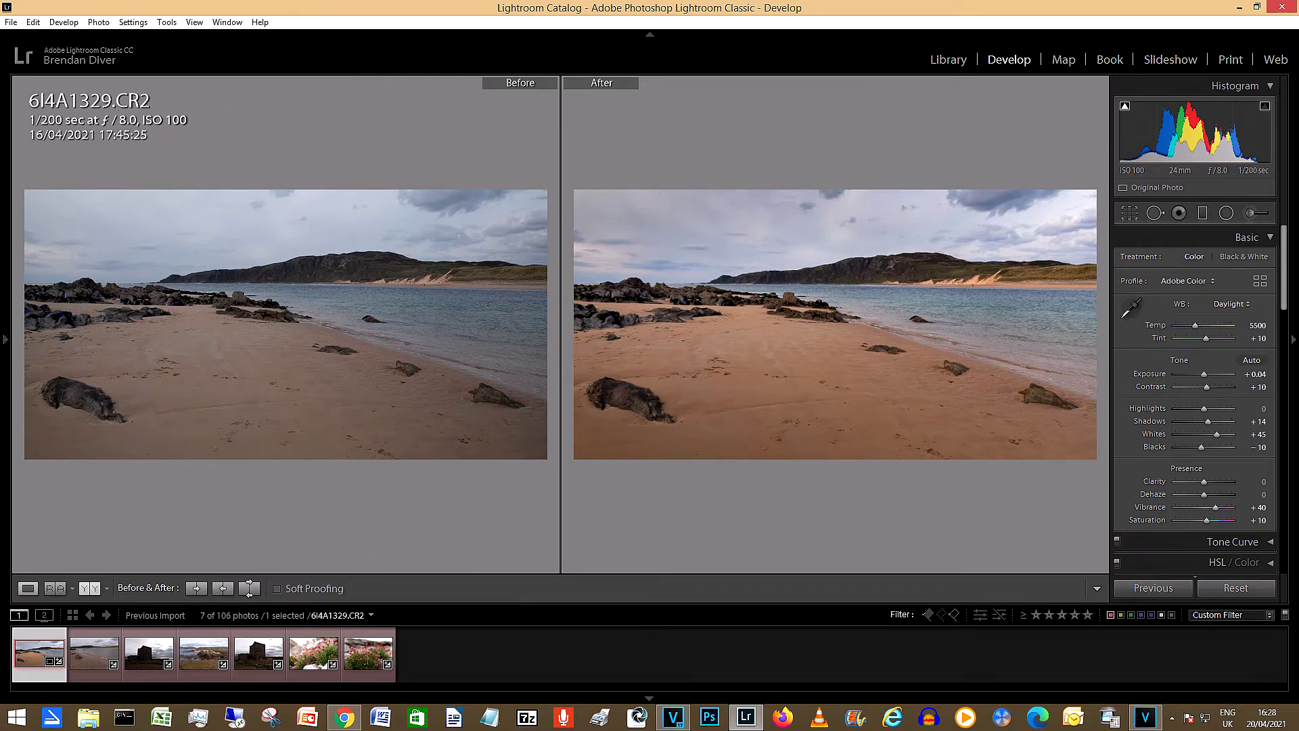
click(28, 588)
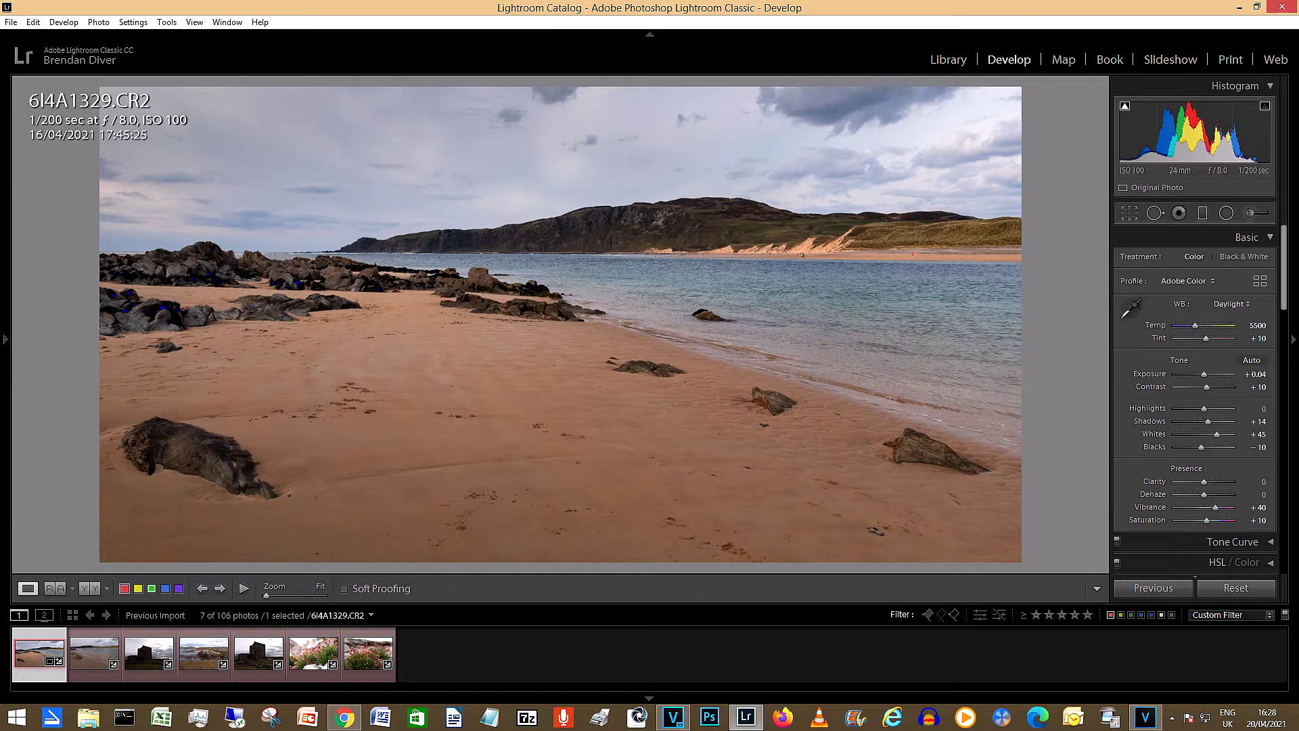
Open the shoreline photo 6I4A1352.CR2 for editing and check its lens correction settings
click(95, 649)
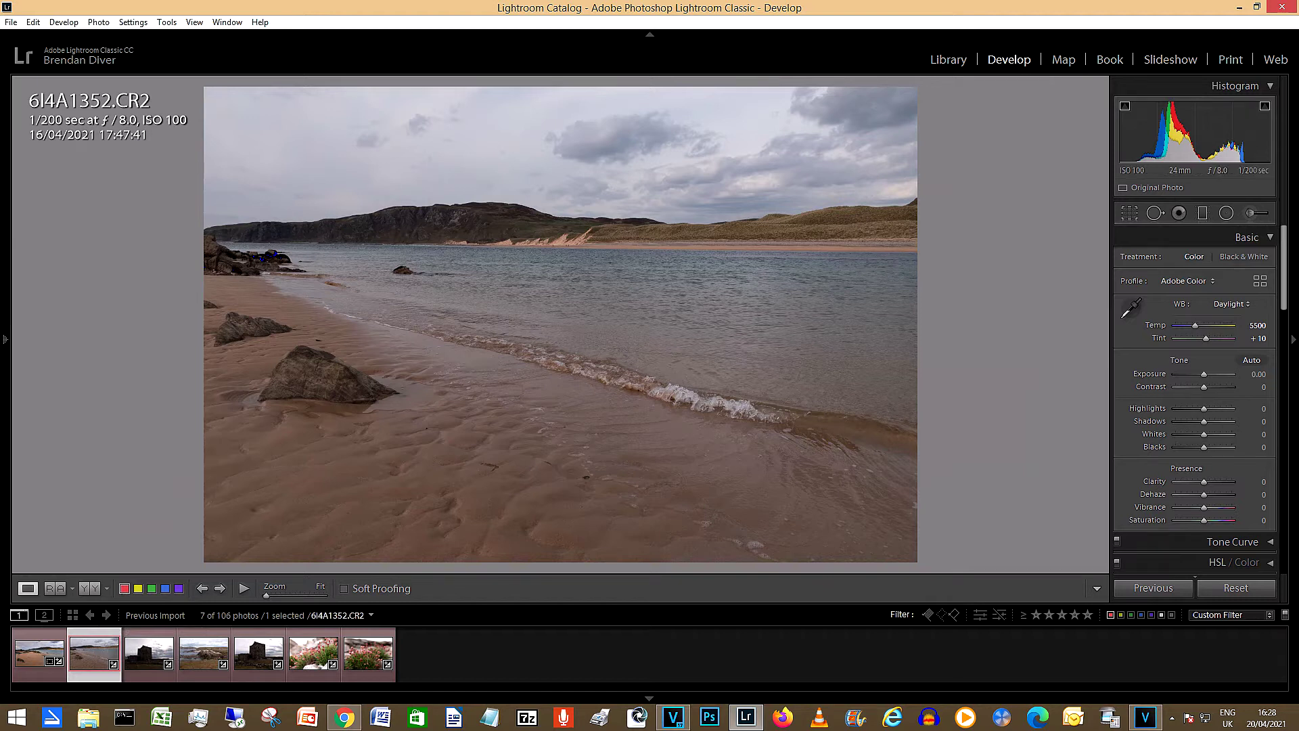
scroll(1194, 406, down, 8)
scroll(1194, 406, down, 2)
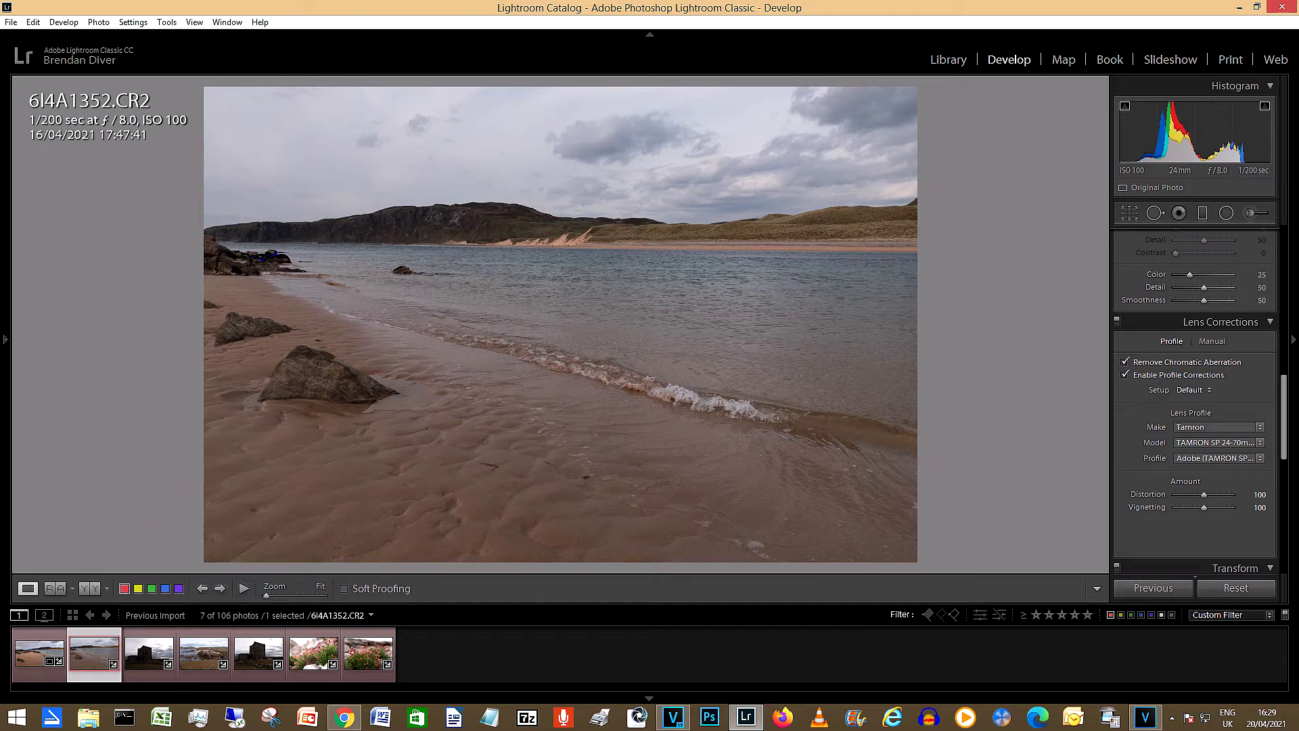
scroll(1194, 399, up, 8)
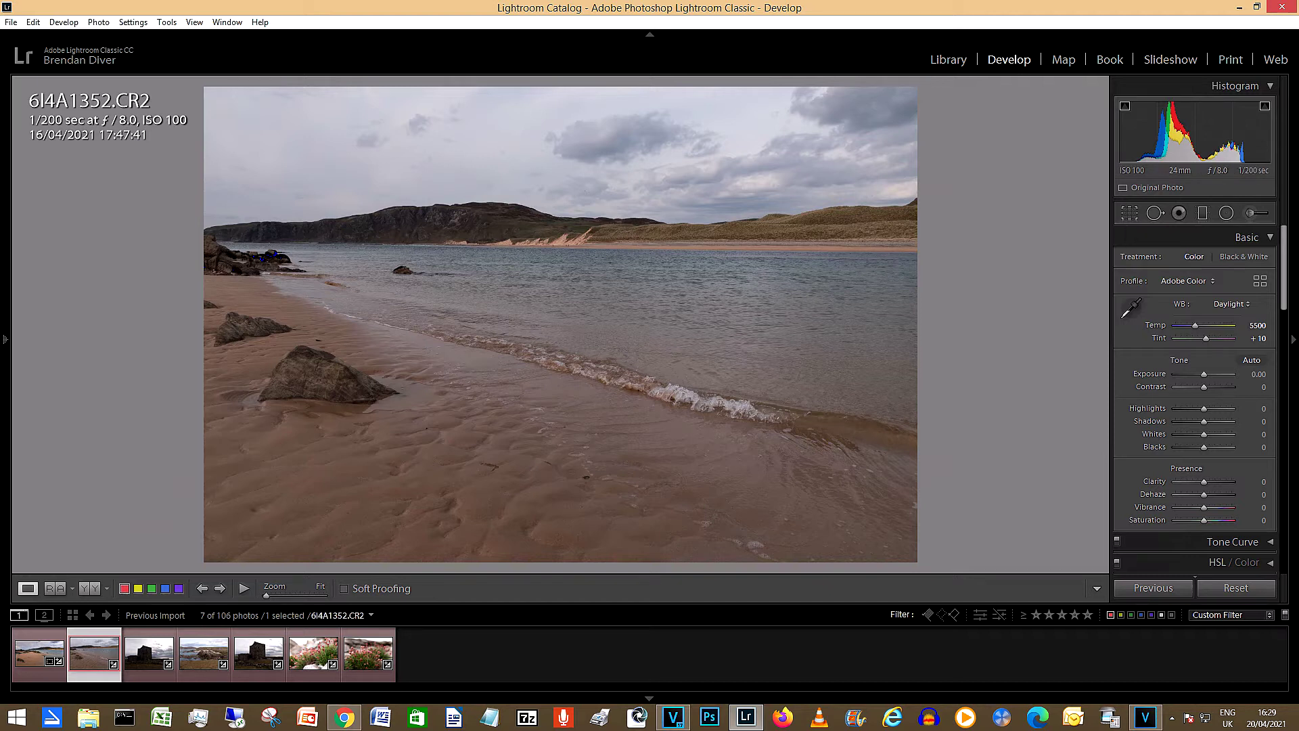
Crop the shoreline photo with the aspect ratio unlocked, trimming a strip of foreground sand and keeping the full width and sky
click(1129, 212)
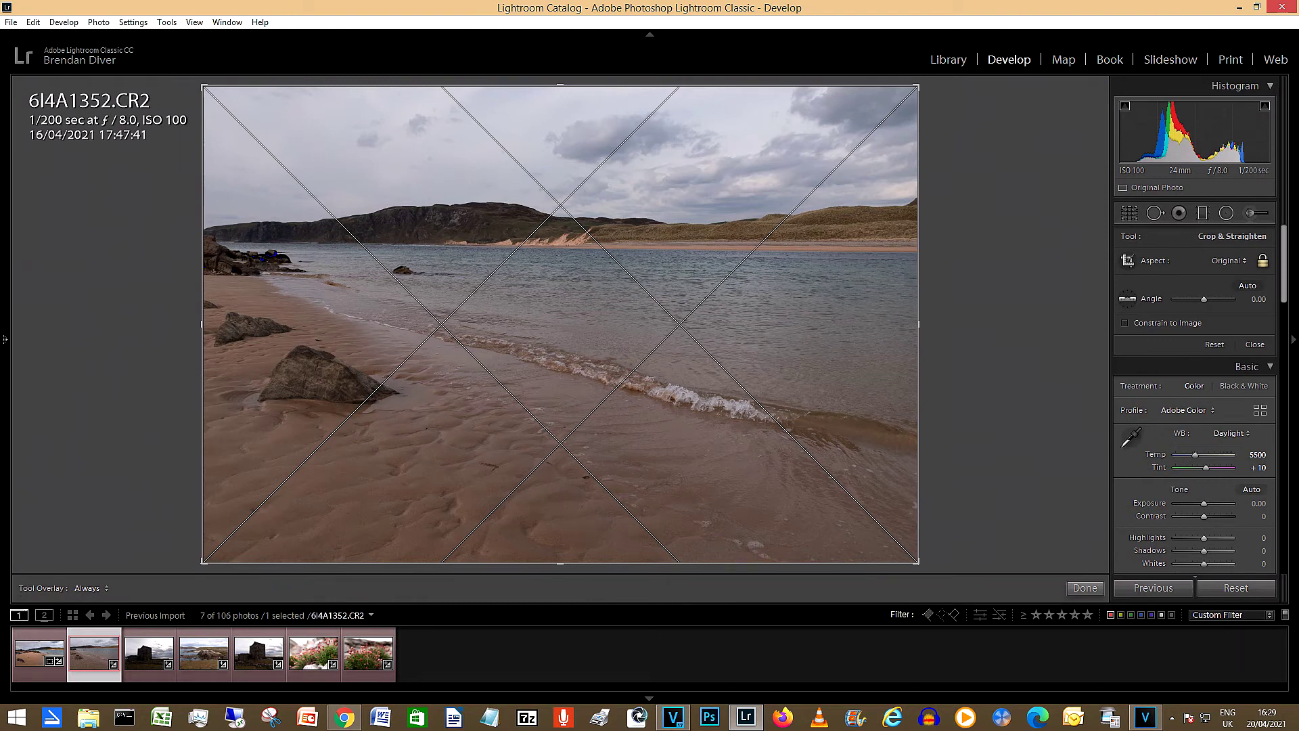
key(a)
drag(561, 86, 560, 128)
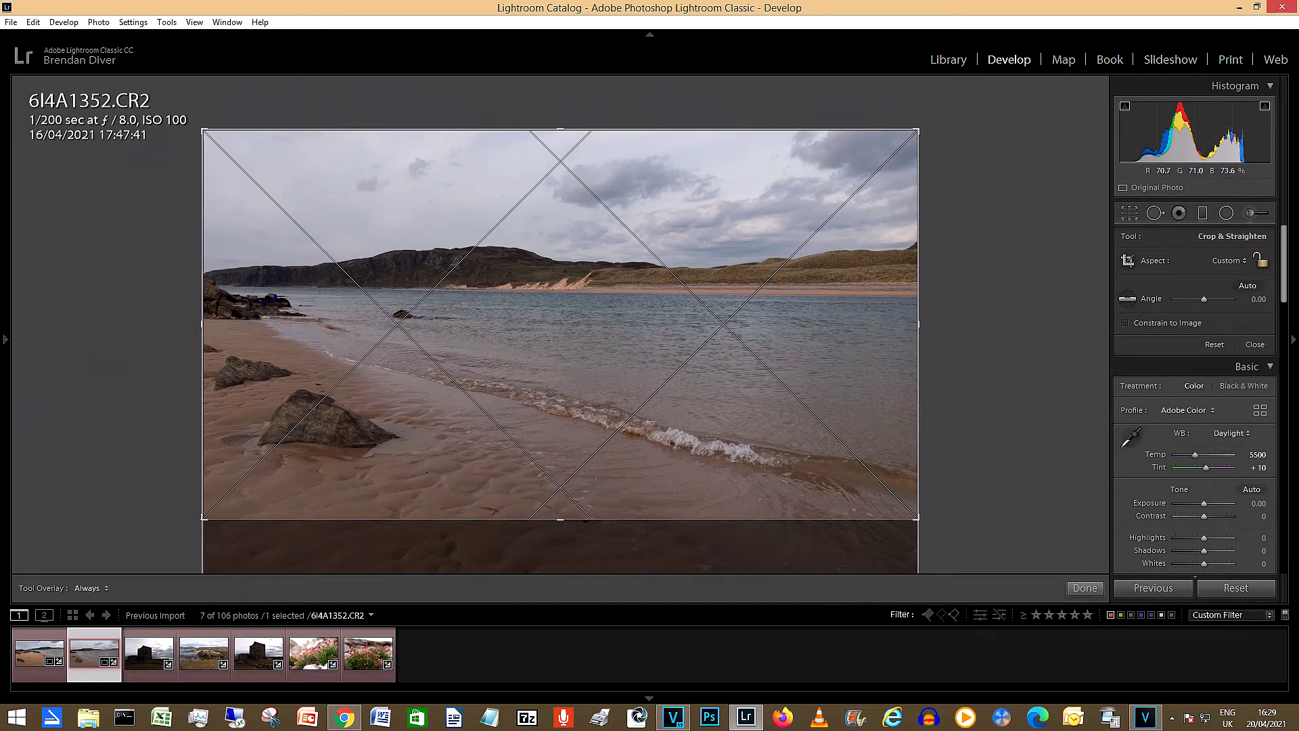
key(Return)
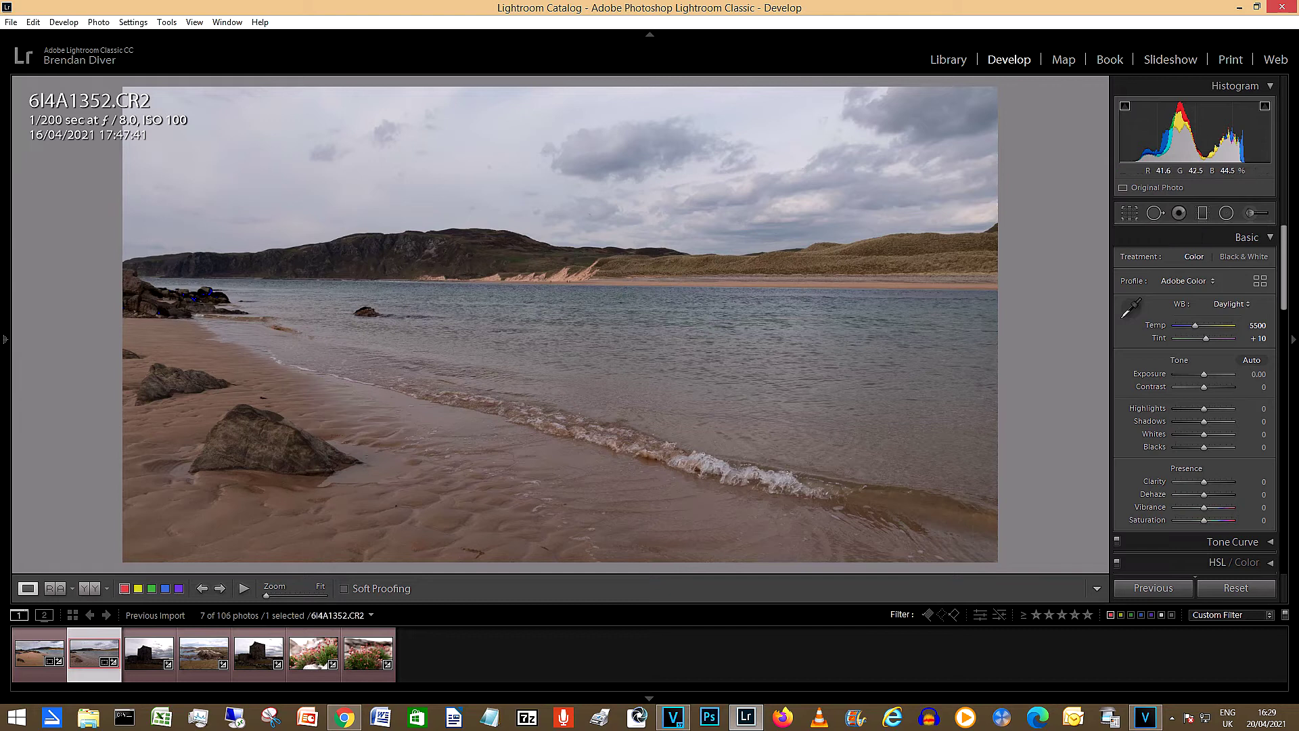
Straighten the cropped photo along the far shoreline to an angle of -0.03 and apply it
click(1129, 213)
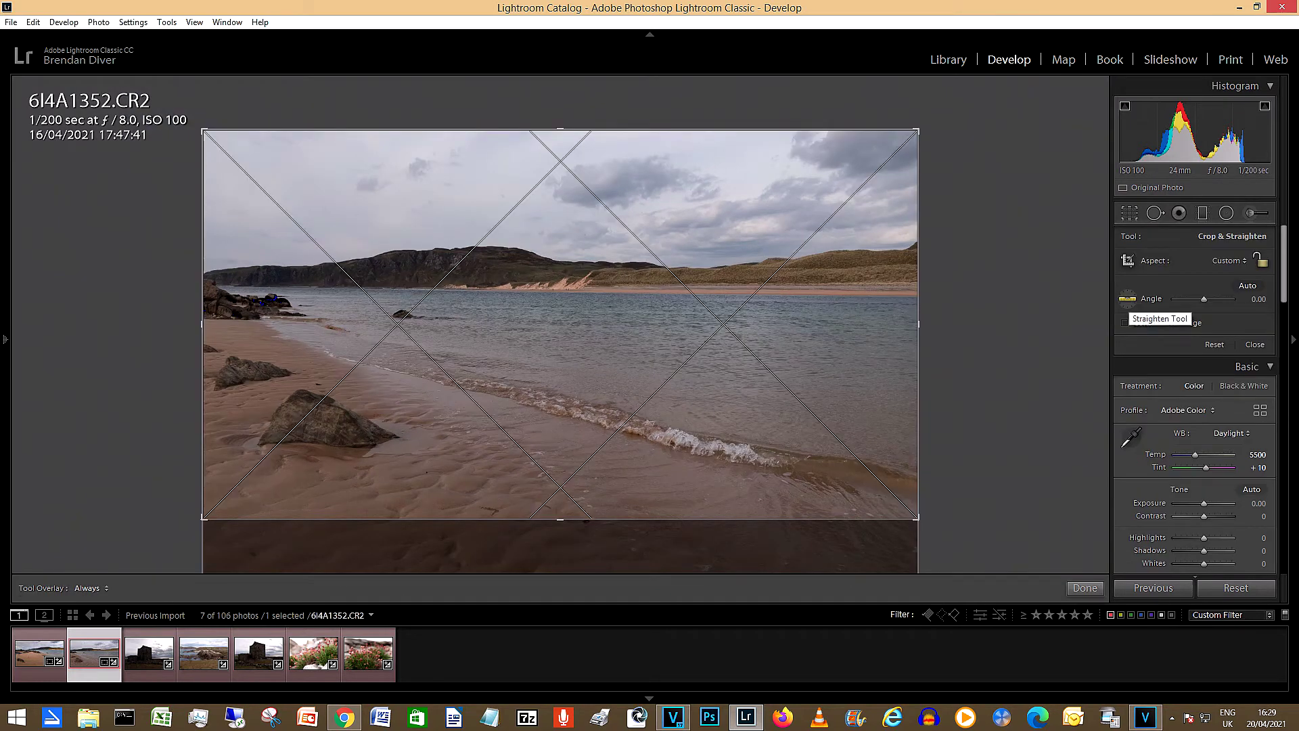
click(1127, 298)
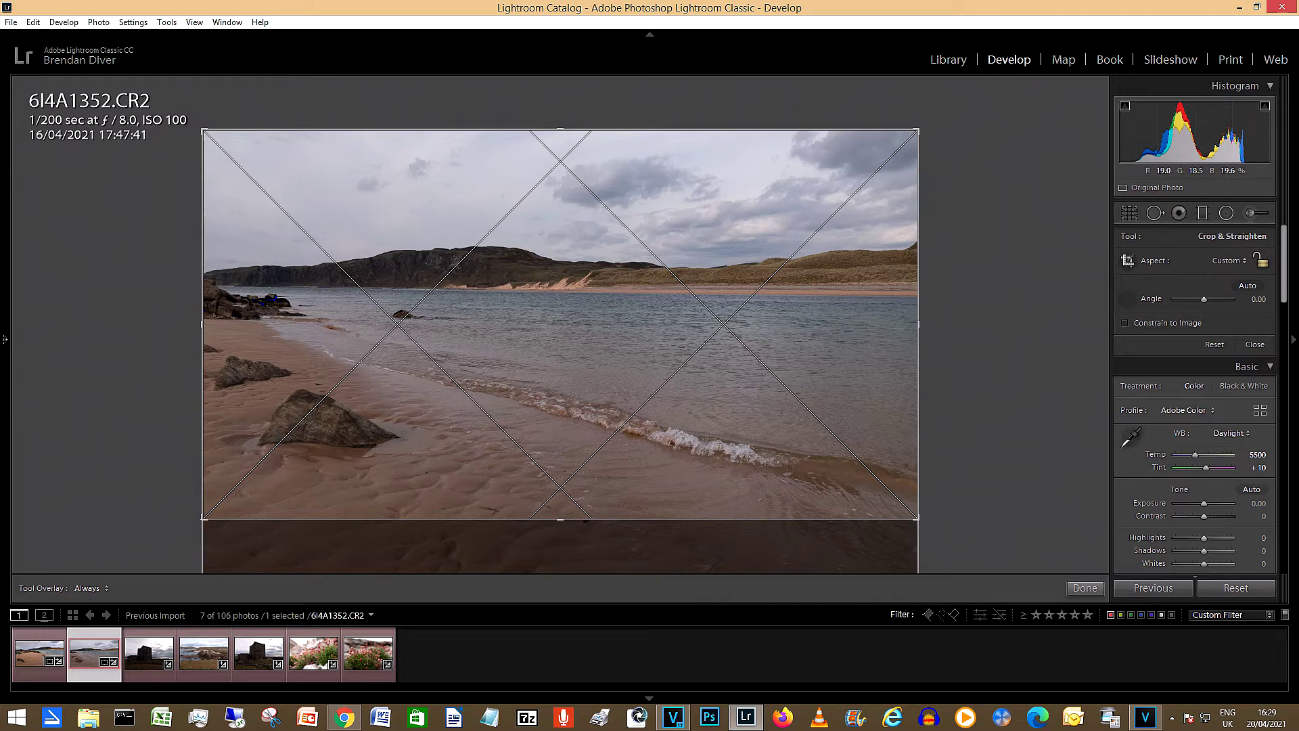
mouse_move(222, 283)
mouse_down()
mouse_move(770, 294)
mouse_move(921, 283)
mouse_up()
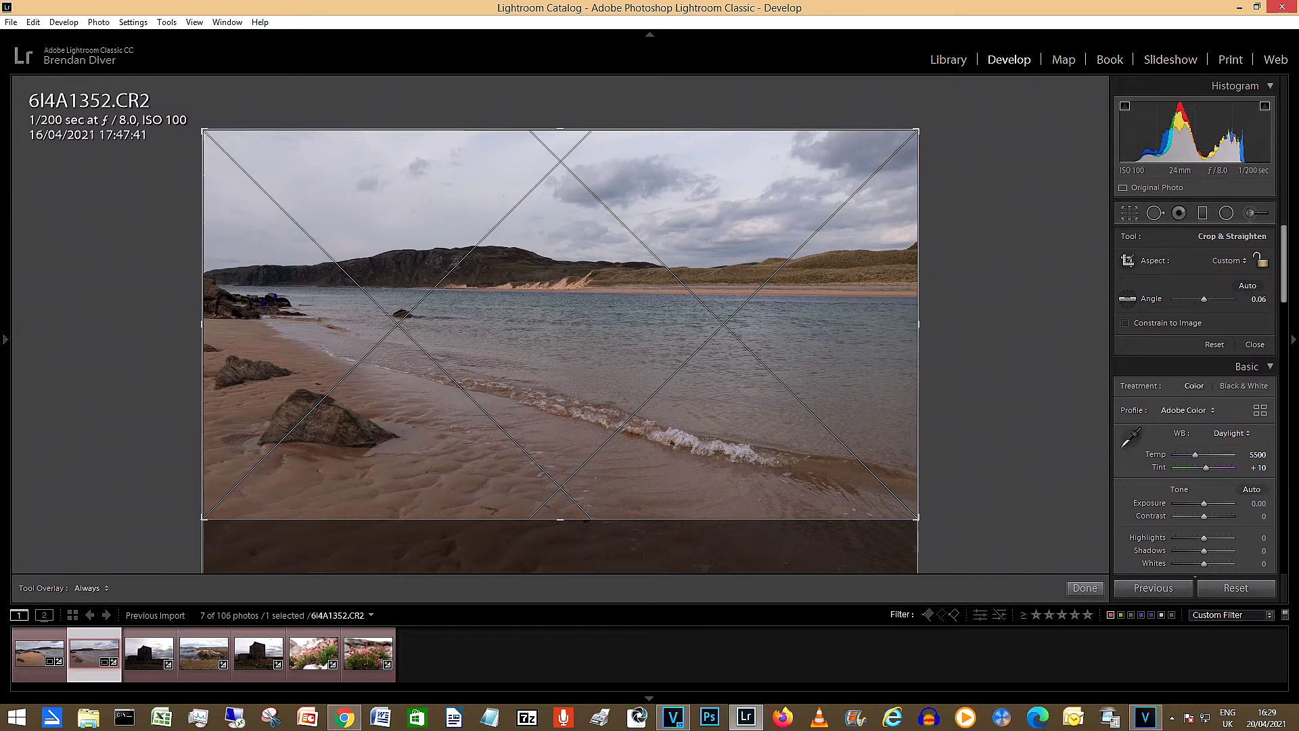
drag(920, 295, 961, 324)
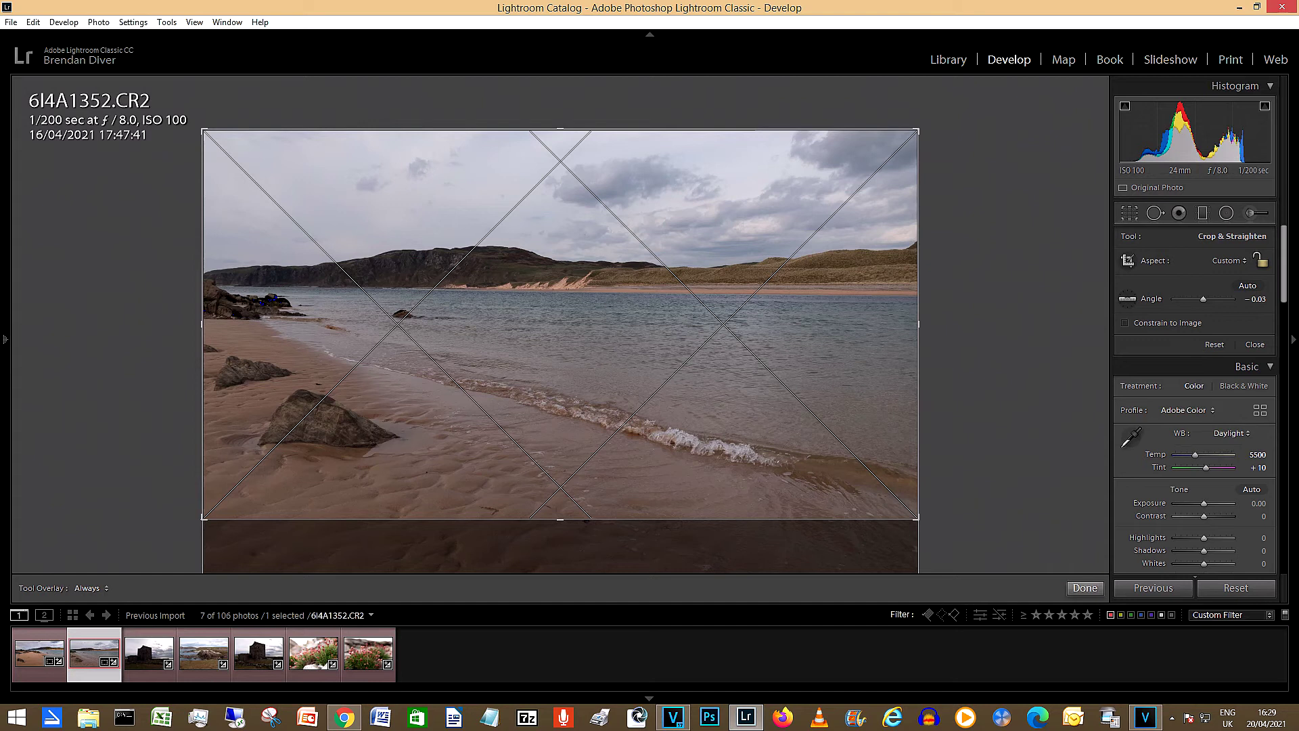
click(1084, 587)
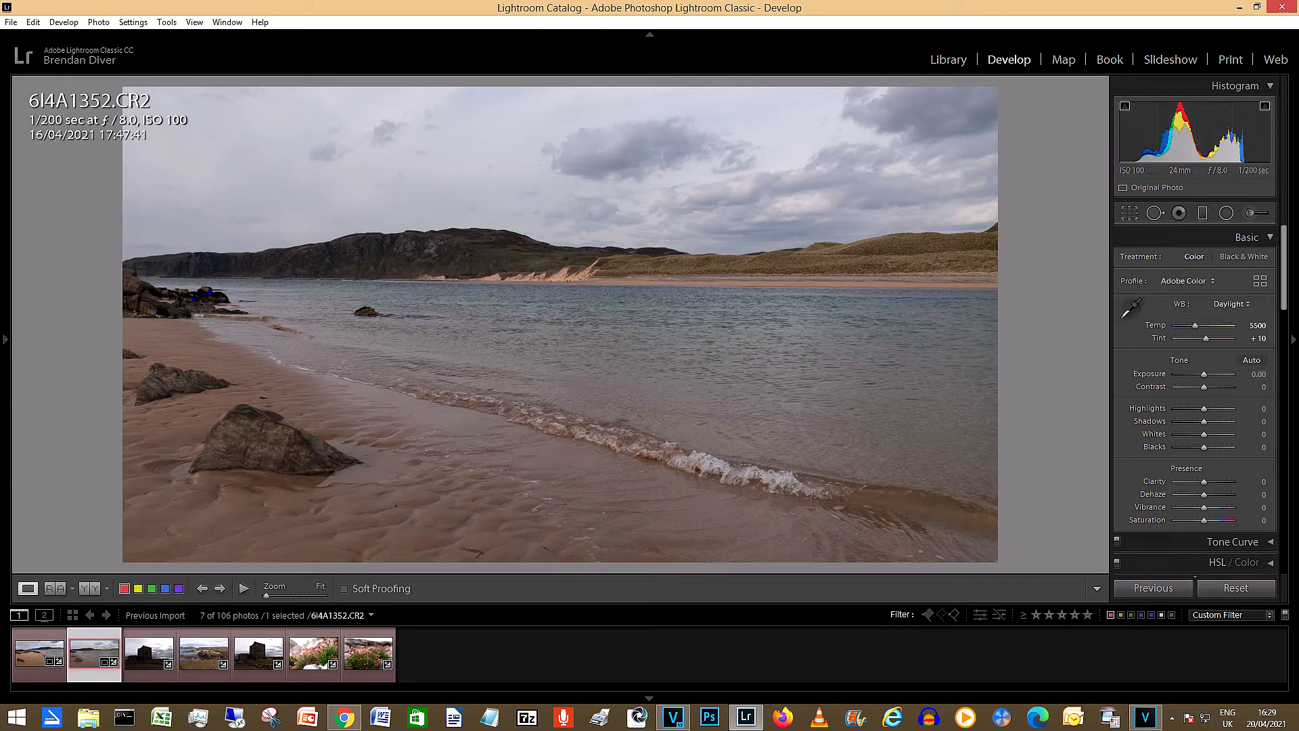
Set the shoreline photo's Exposure to +0.24, Shadows to +45 and Contrast to +29
drag(1204, 373, 1205, 374)
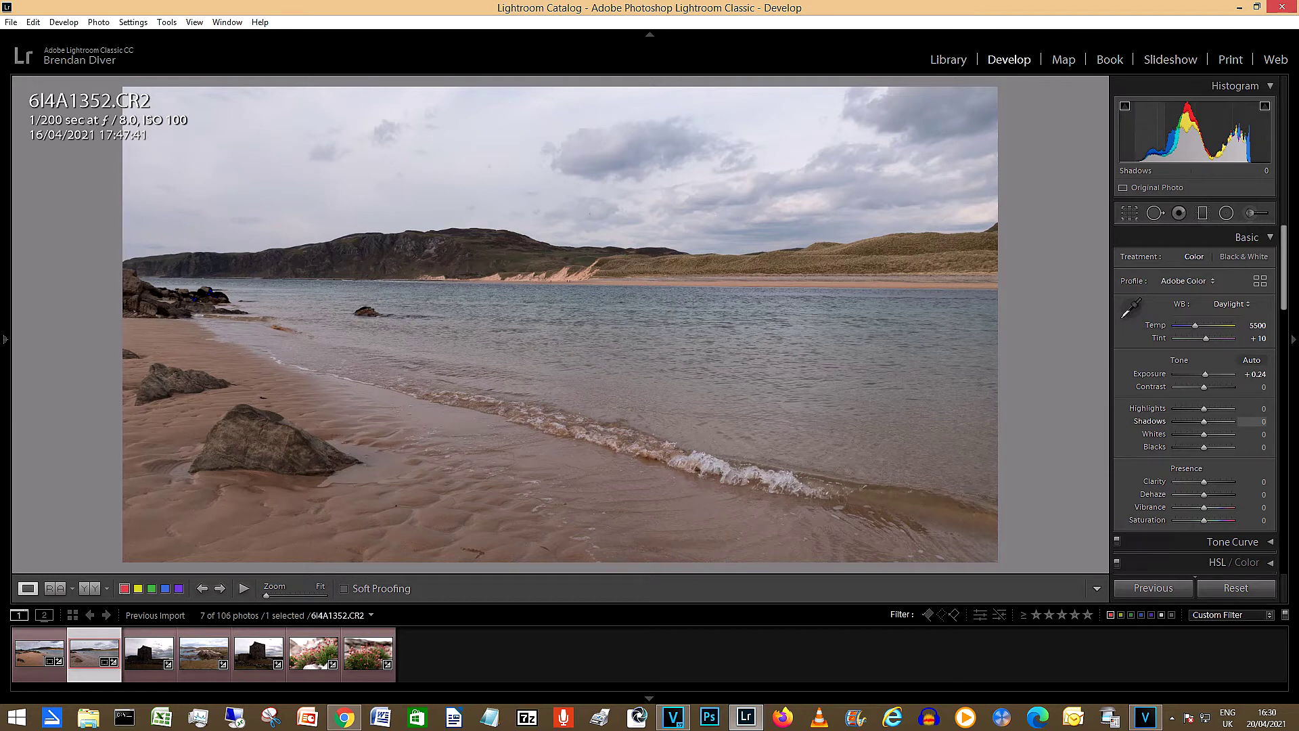
drag(1204, 421, 1217, 421)
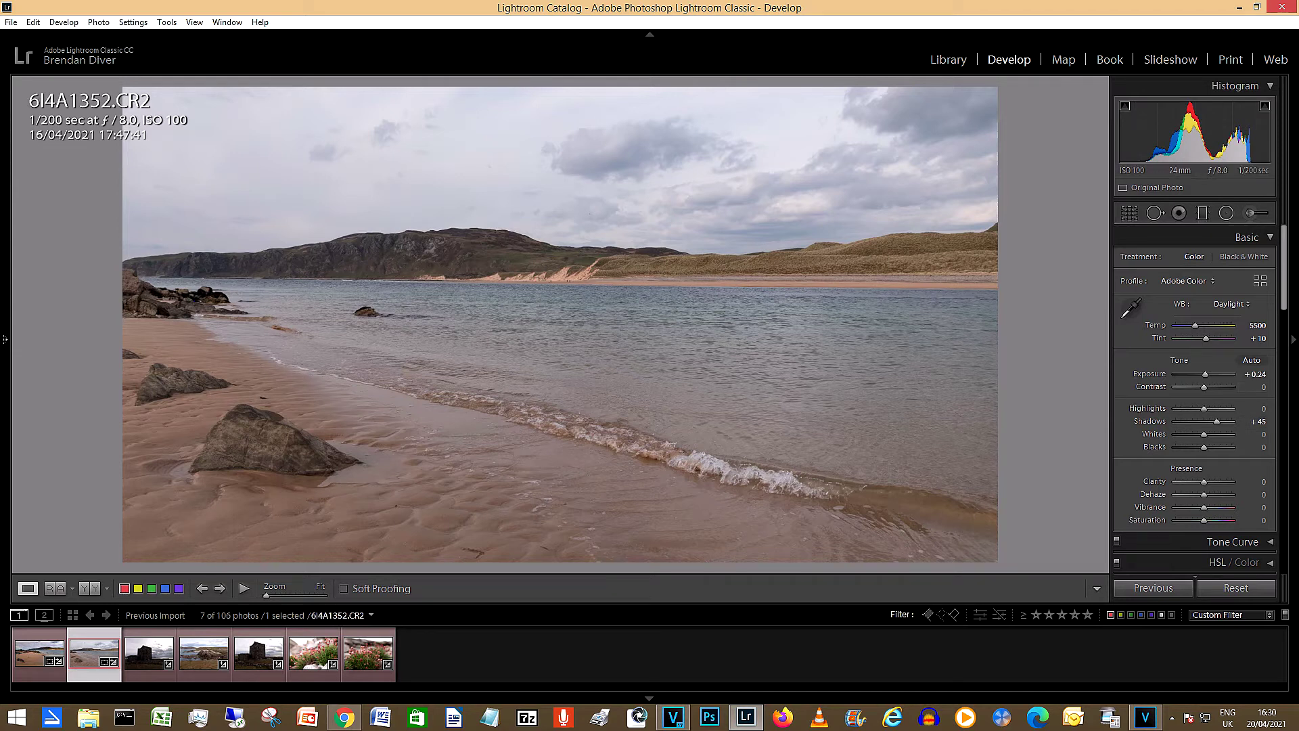
drag(1206, 388, 1207, 387)
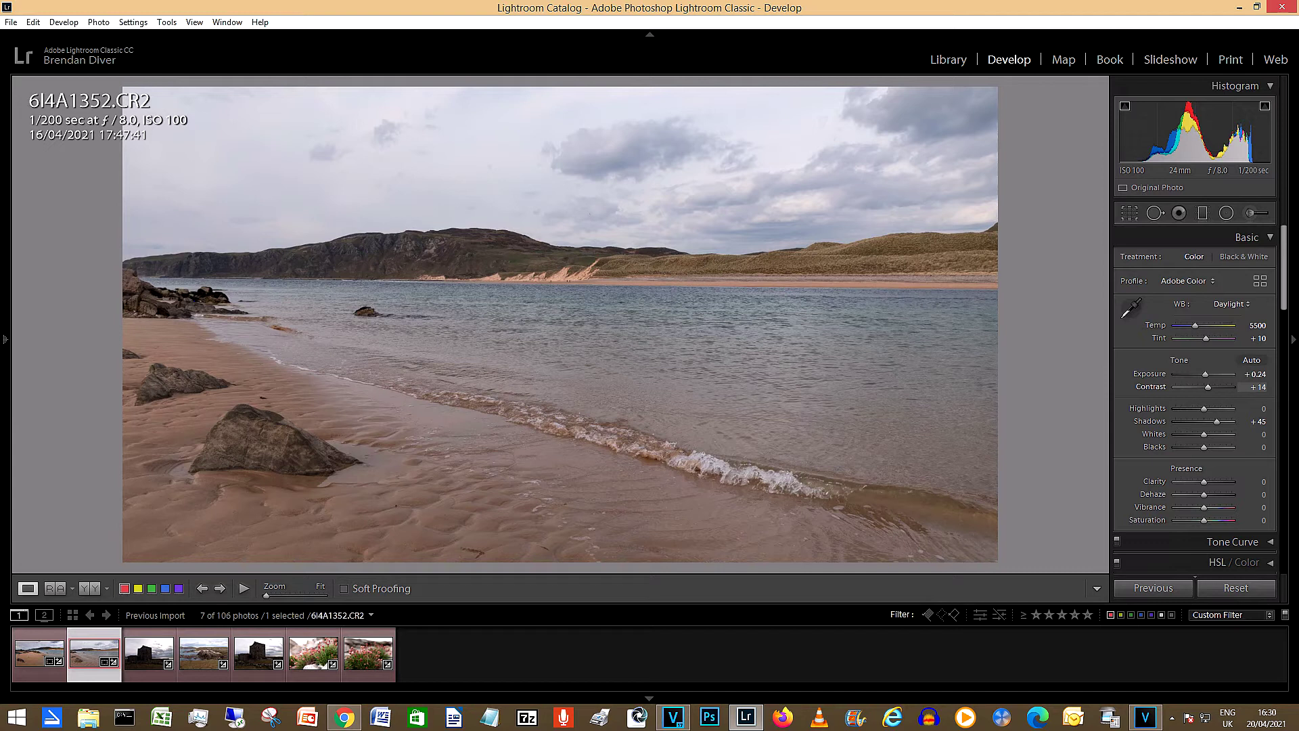
key(Up)
key(Up)
key(Up)
key(Up)
key(Up)
key(Up)
key(Up)
key(Up)
key(Up)
key(Up)
key(Up)
key(Up)
key(Up)
key(Up)
key(Up)
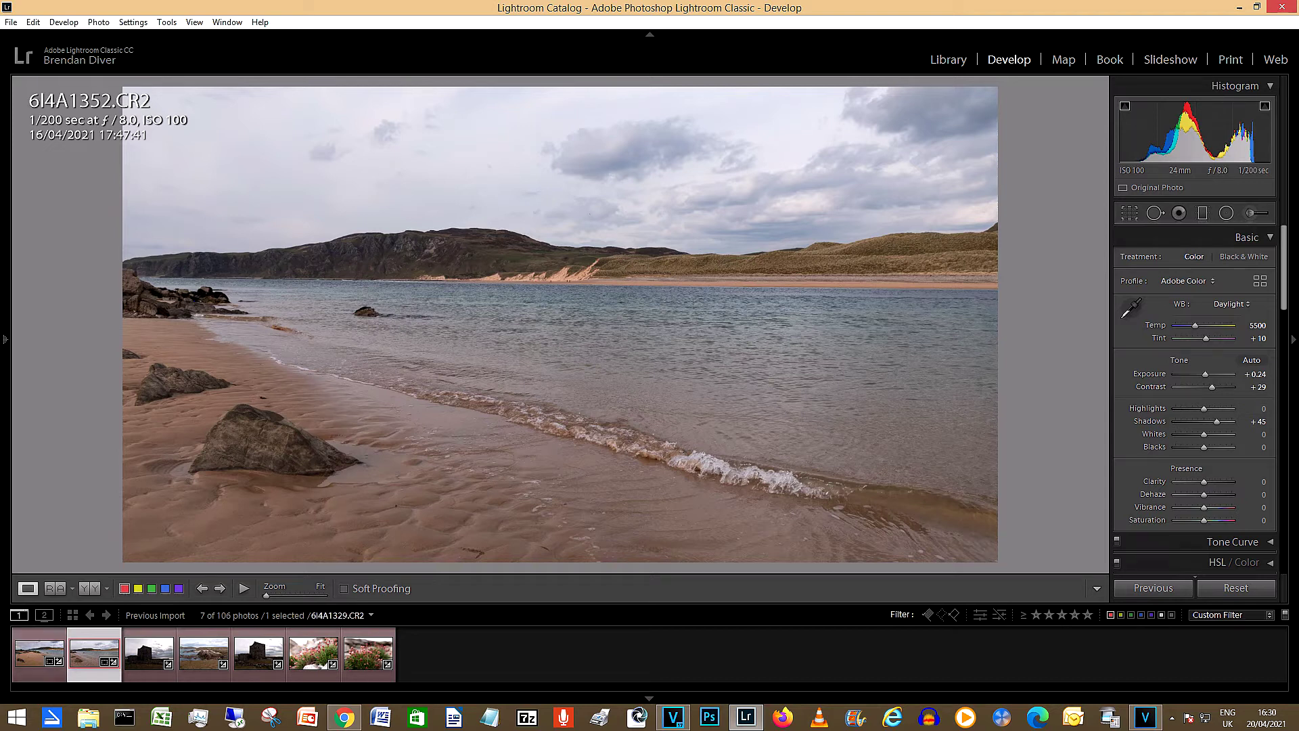
Compare the shoreline photo before and after the tonal edits side by side, then return to the single-image view
click(90, 588)
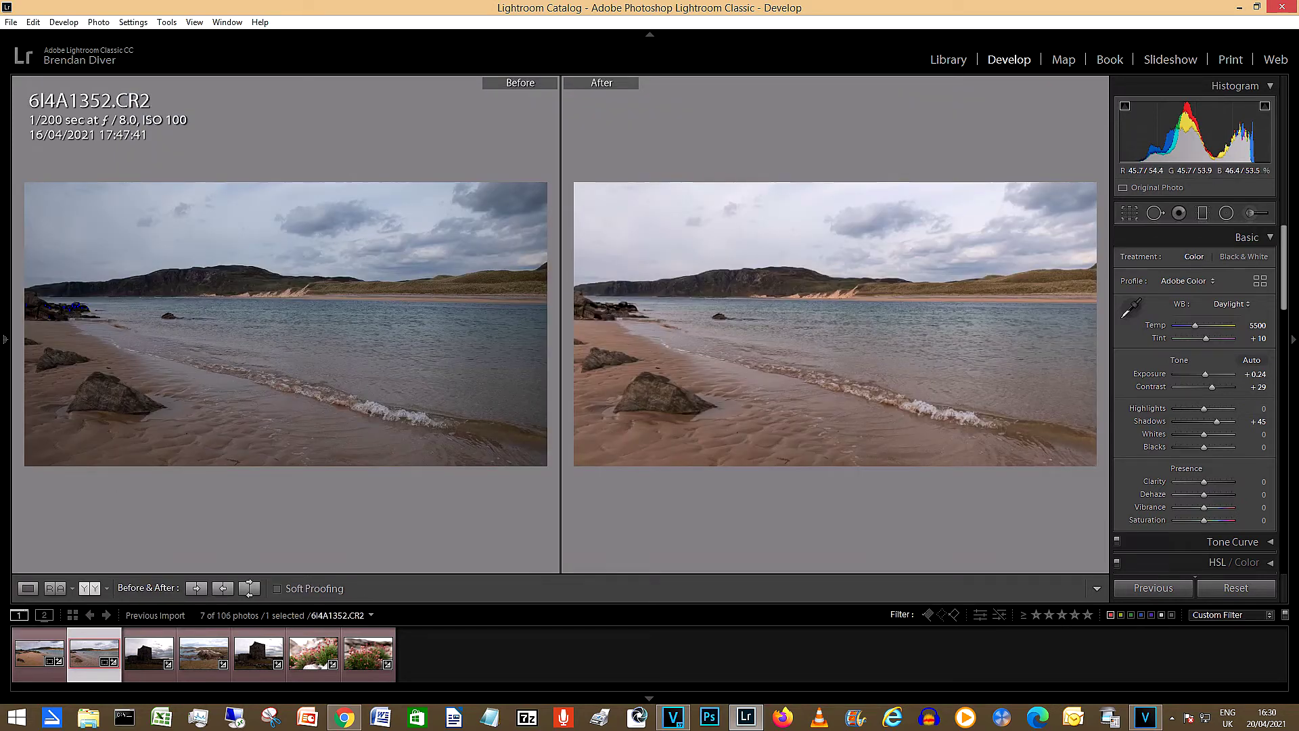
click(28, 588)
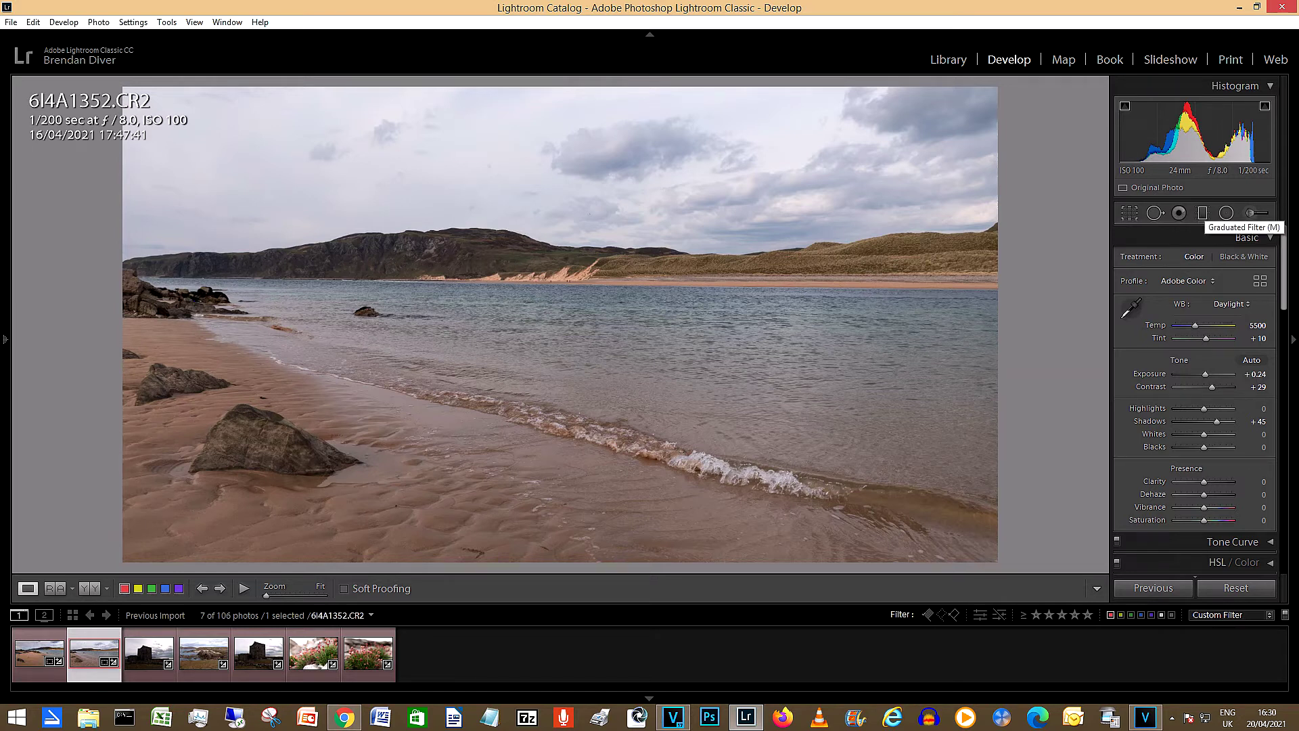
Add a slightly tilted graduated filter from the top of the sky down past the headland with Highlights -100 and Exposure -0.52
click(1203, 214)
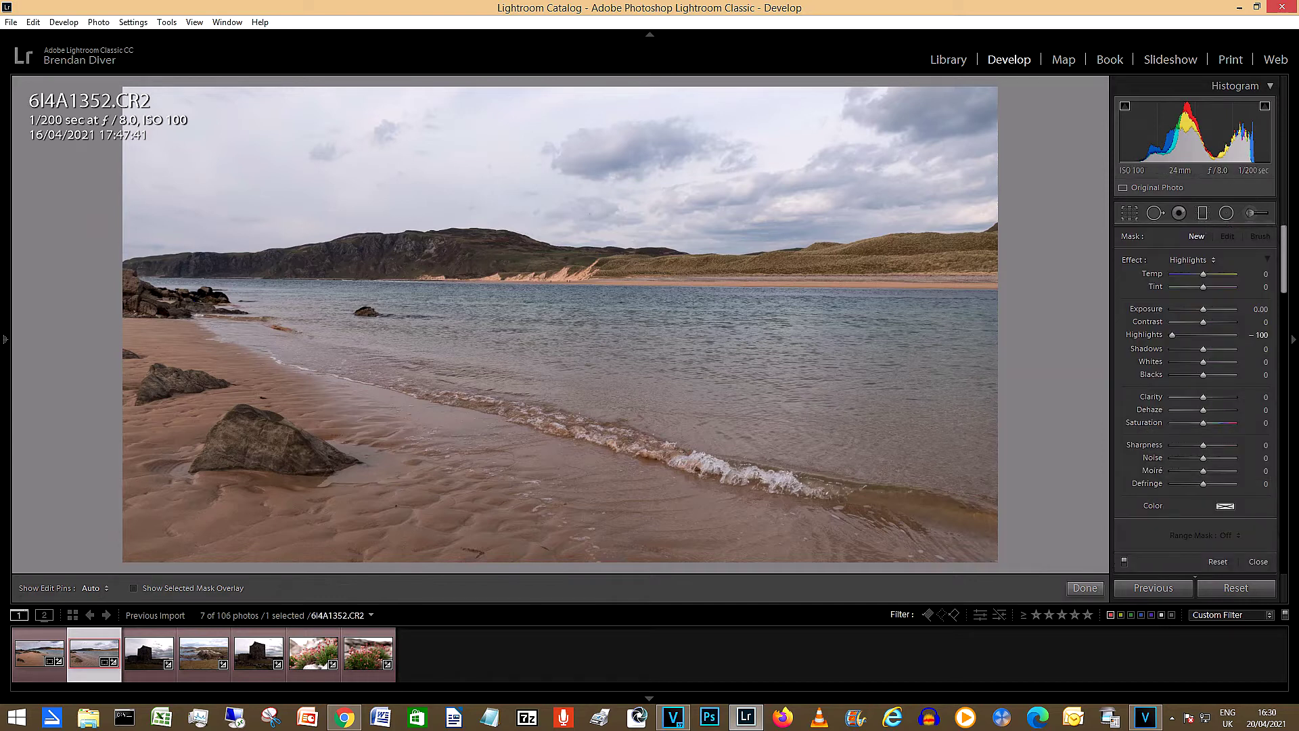
drag(394, 80, 440, 302)
drag(316, 98, 308, 49)
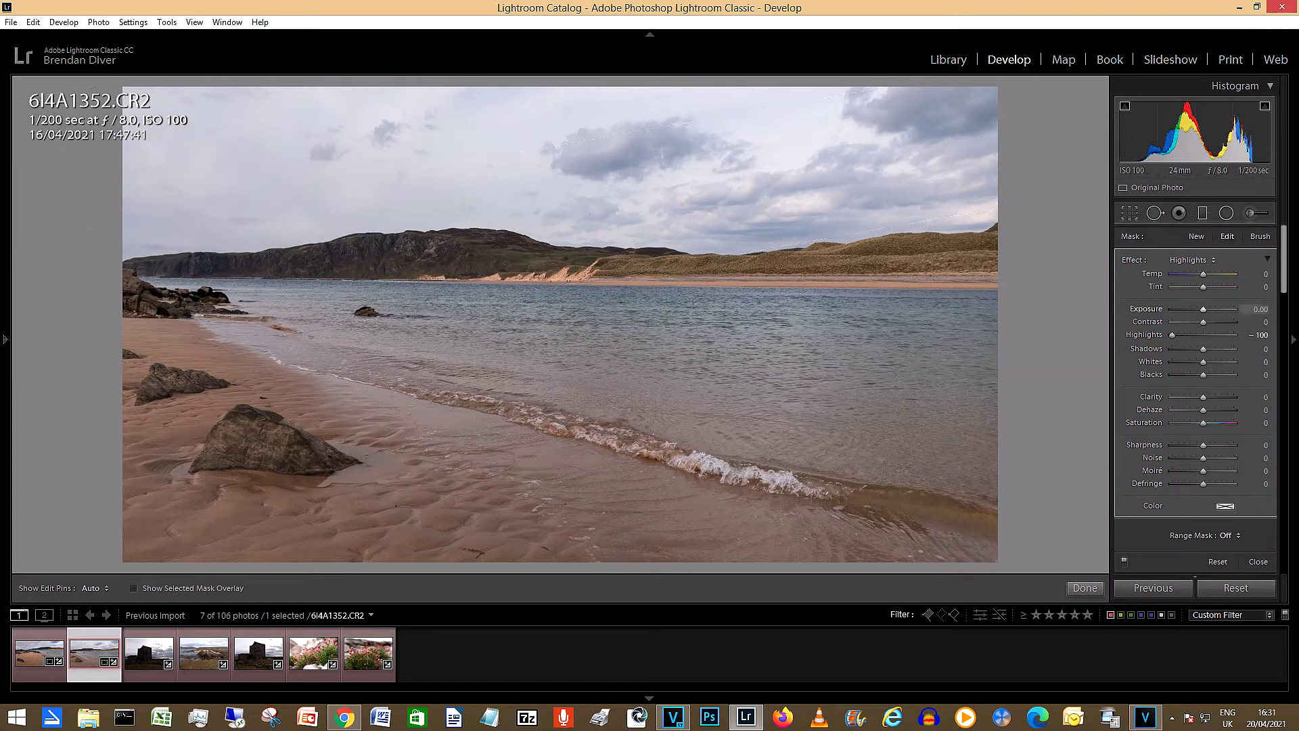
drag(1203, 308, 1199, 308)
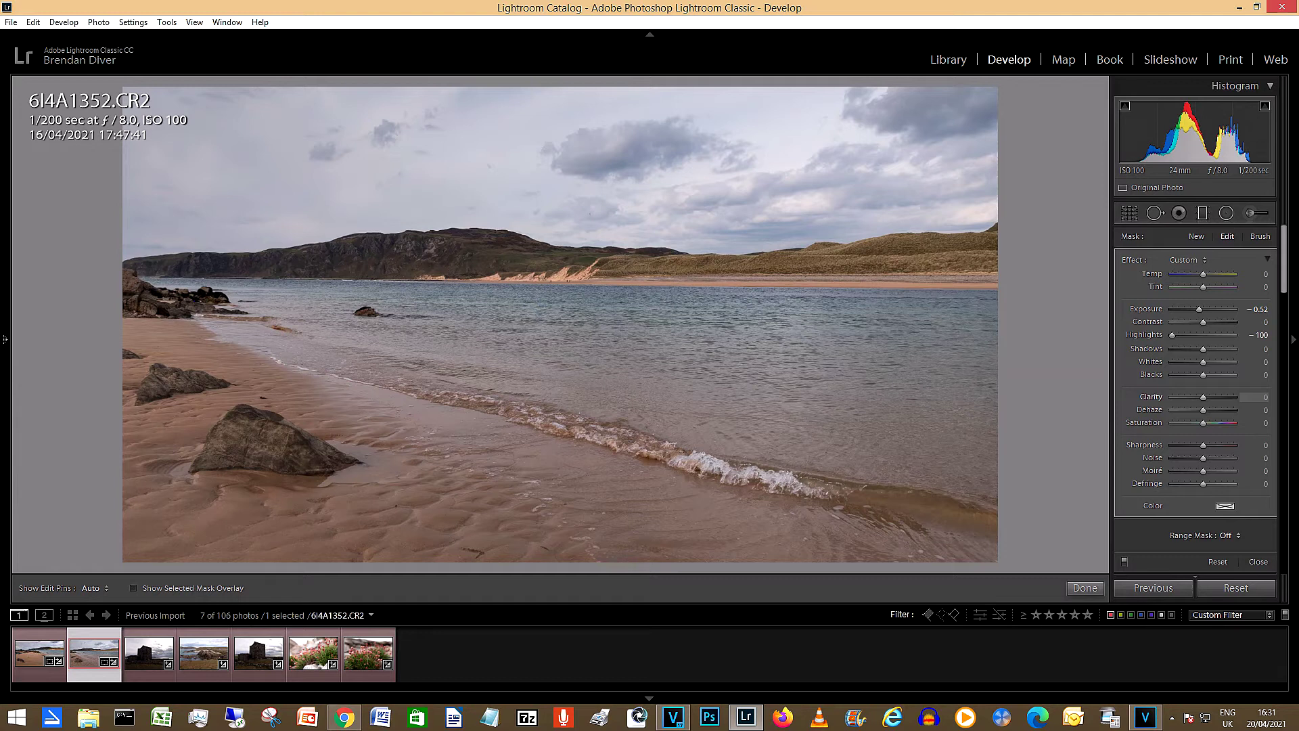
Set the graduated filter's Clarity to 100 and Contrast to 35, and finish the filter
drag(1202, 396, 1234, 397)
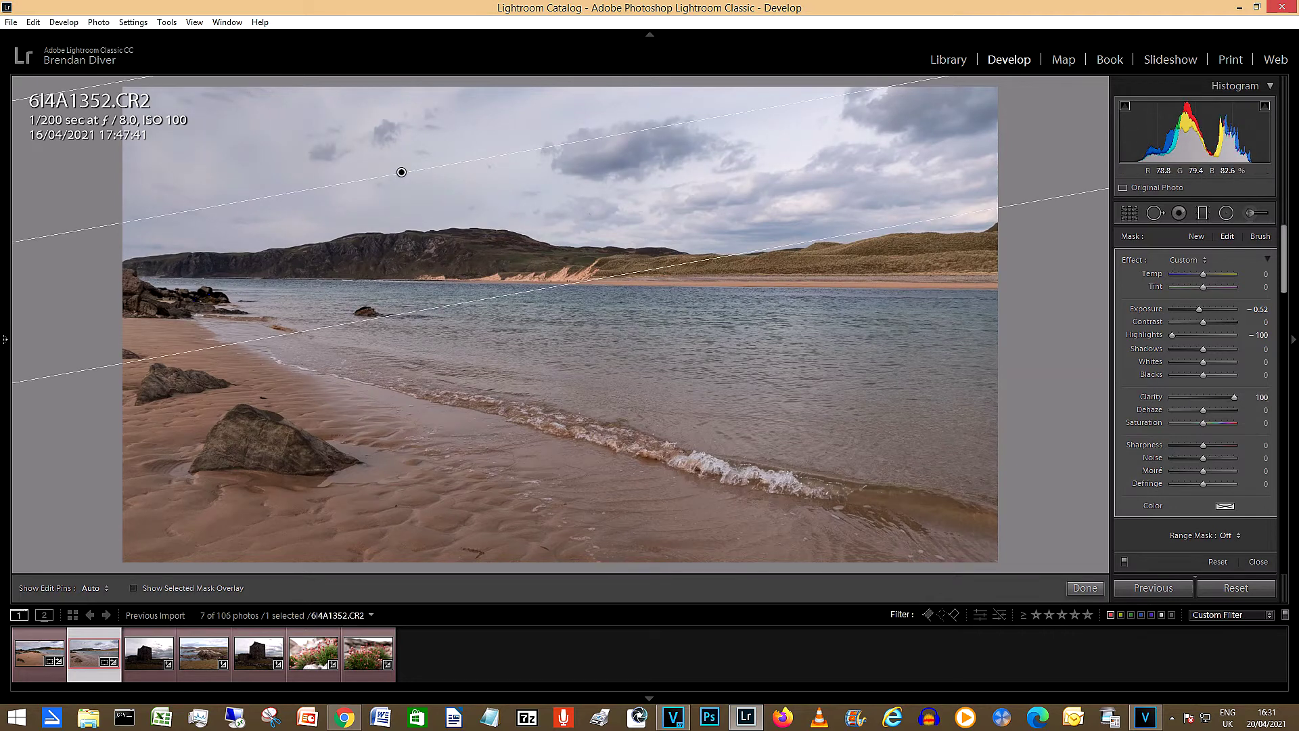
mouse_move(1234, 396)
mouse_down()
mouse_move(1172, 397)
mouse_move(1234, 397)
mouse_up()
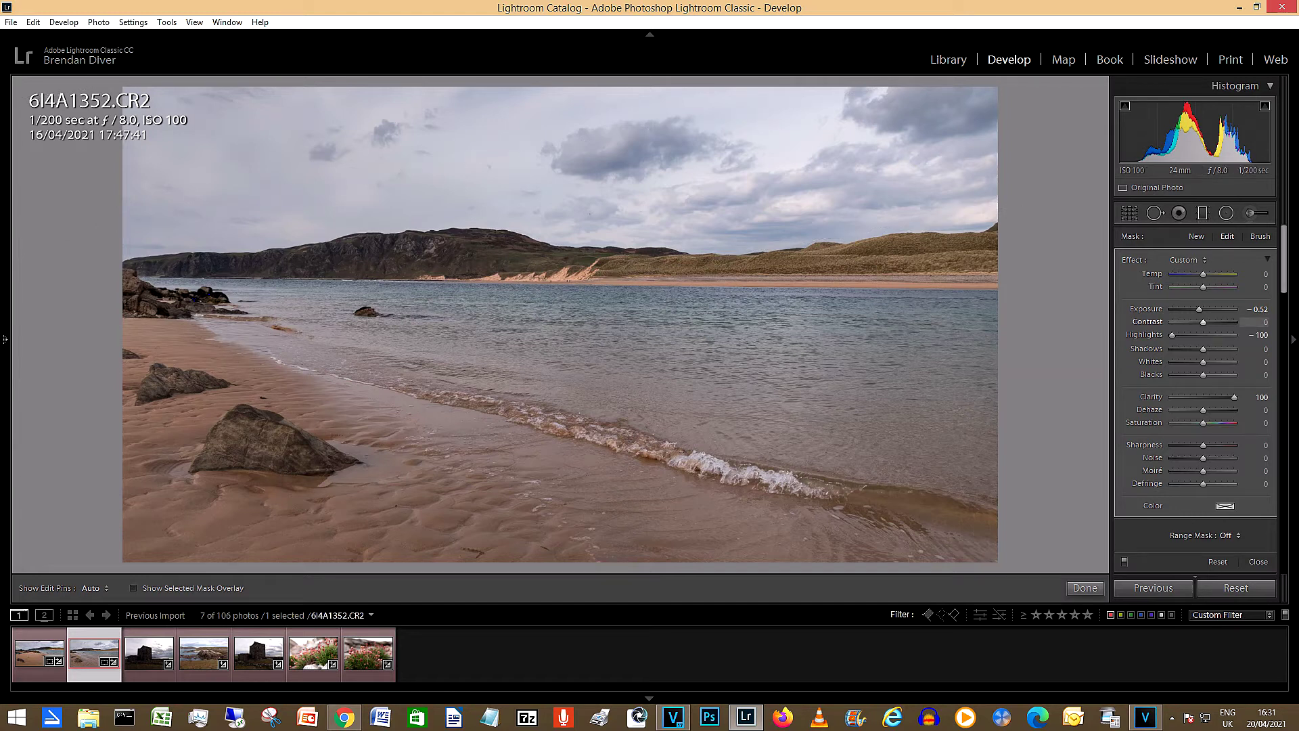
mouse_move(1204, 322)
mouse_down()
mouse_move(1235, 322)
mouse_move(1172, 322)
mouse_move(1235, 322)
mouse_move(1221, 322)
mouse_up()
text(35)
key(Return)
key(Return)
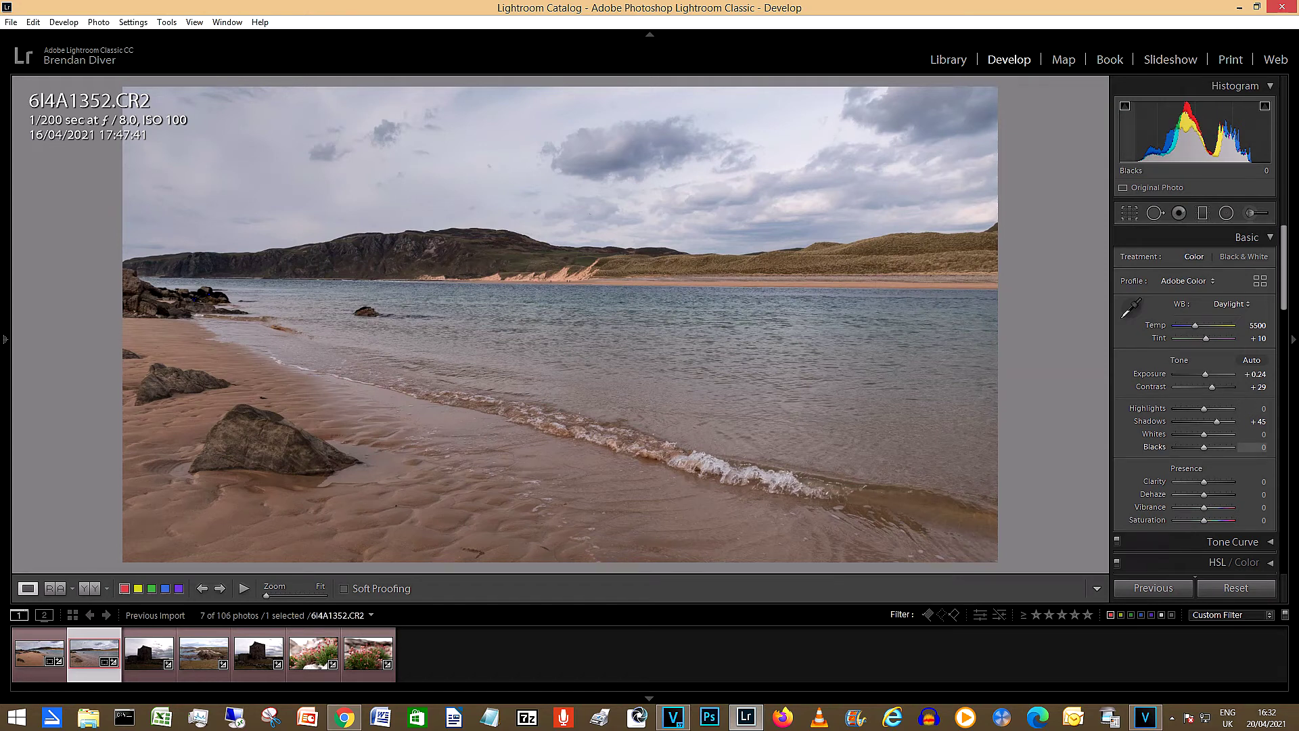
Set the shoreline photo's Blacks to -17 and inspect the shadow clipping on the rocks at 1:1 zoom
drag(1204, 448, 1199, 448)
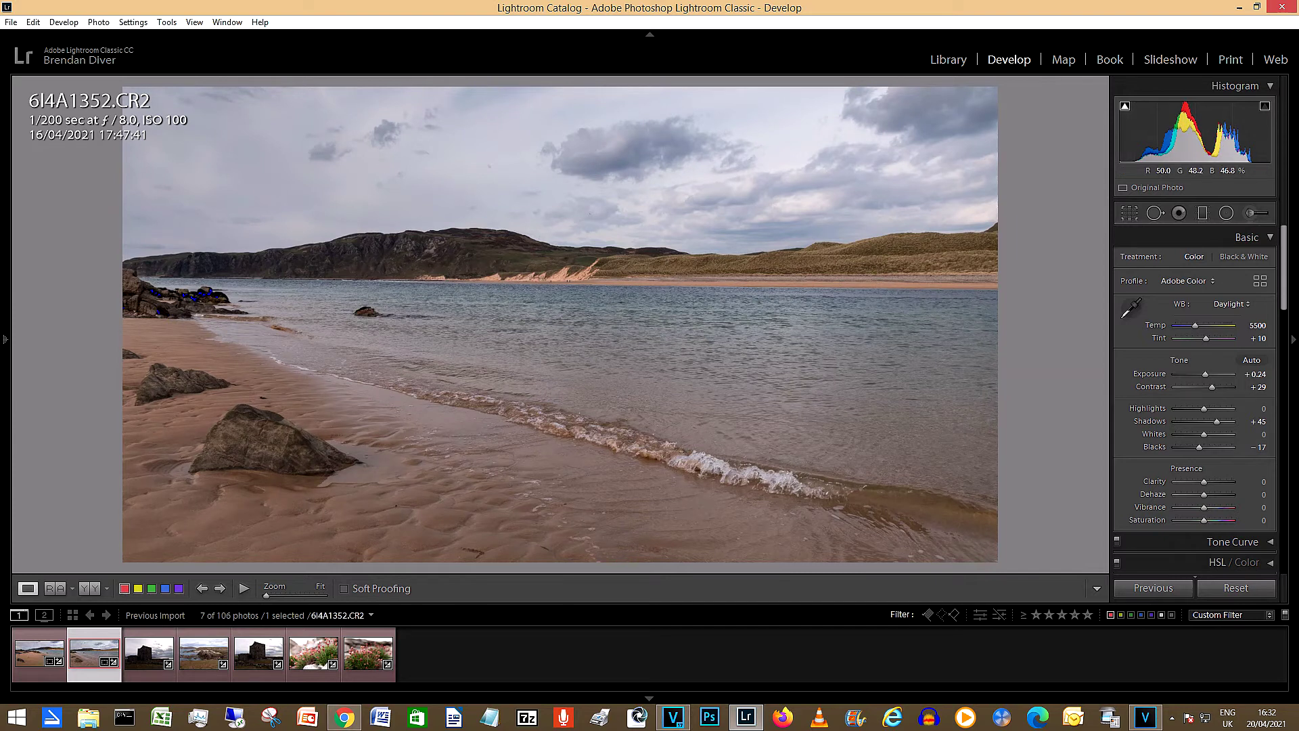
click(272, 323)
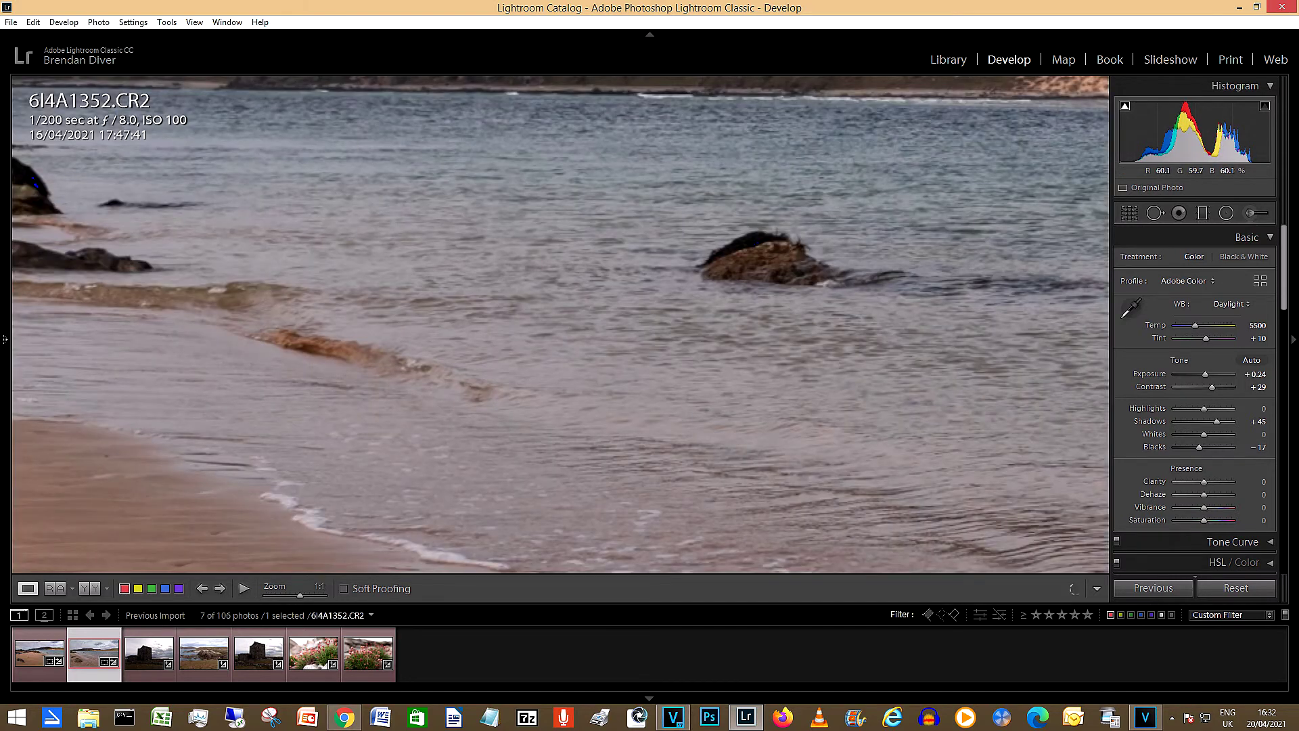
drag(88, 251, 717, 444)
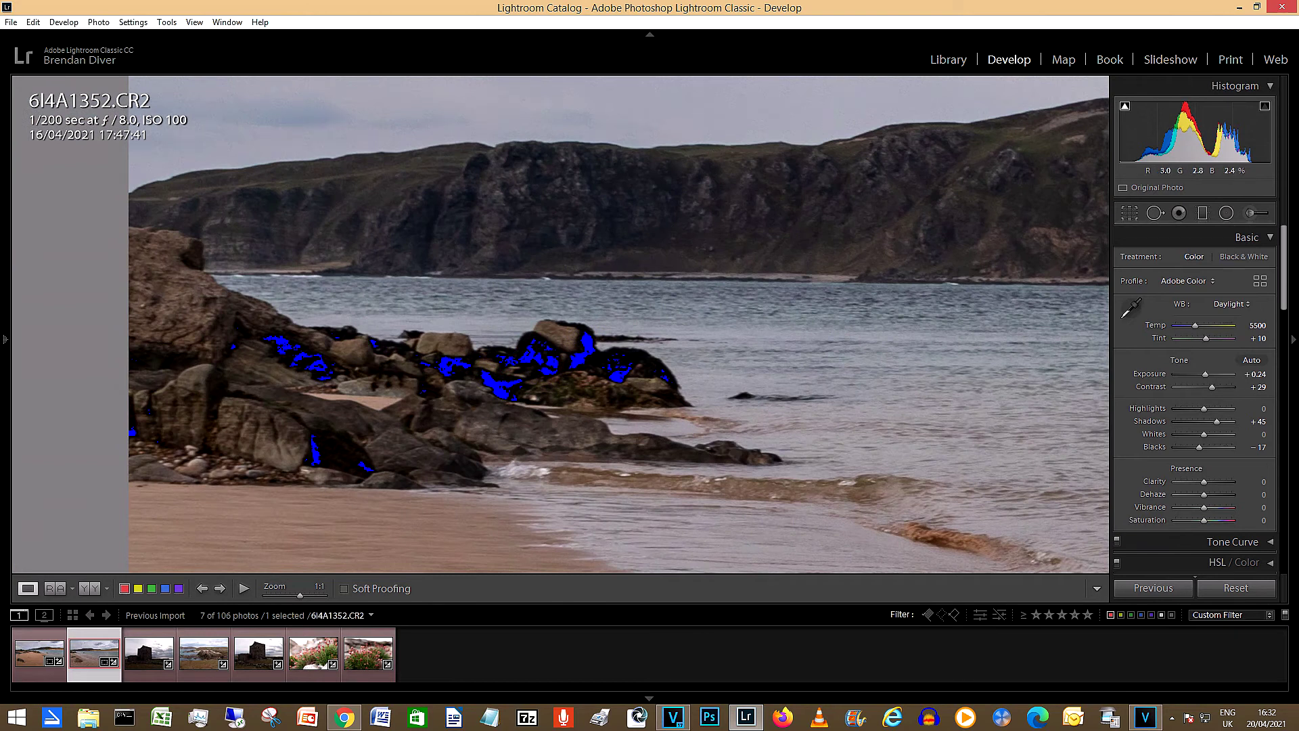
drag(619, 375, 538, 386)
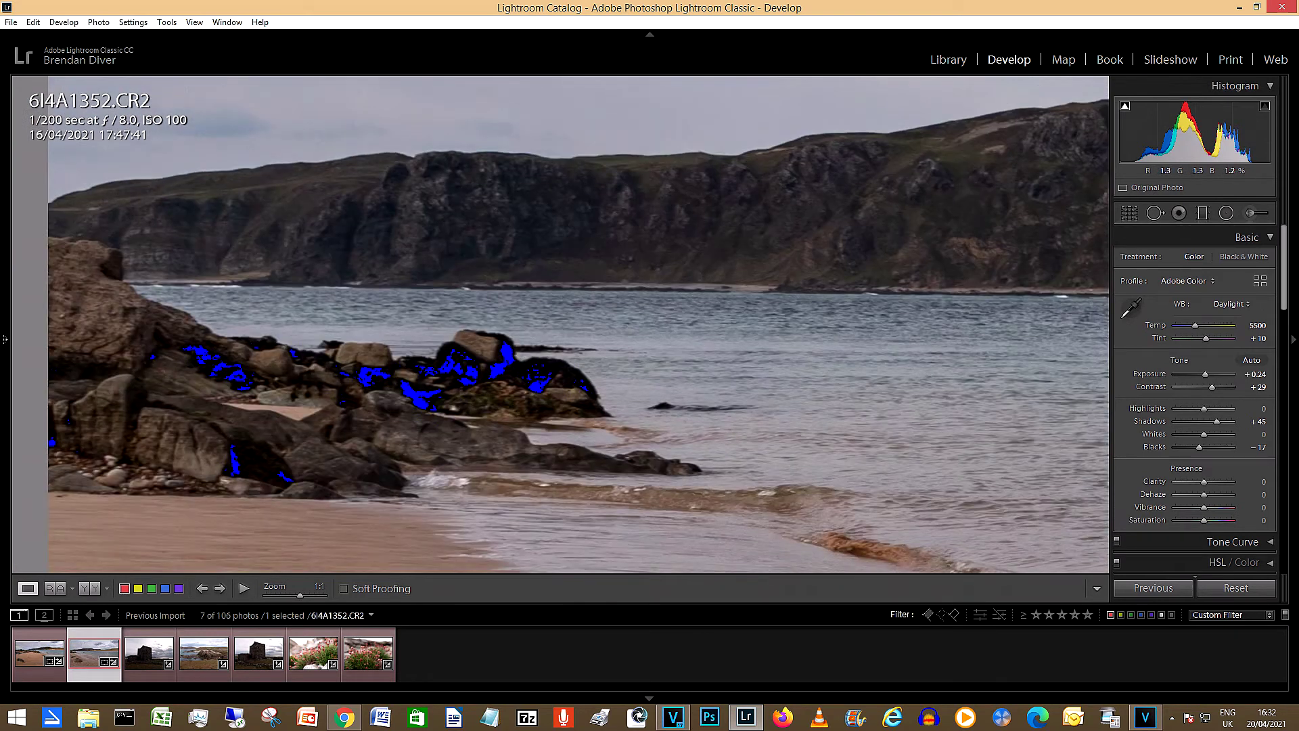
key(z)
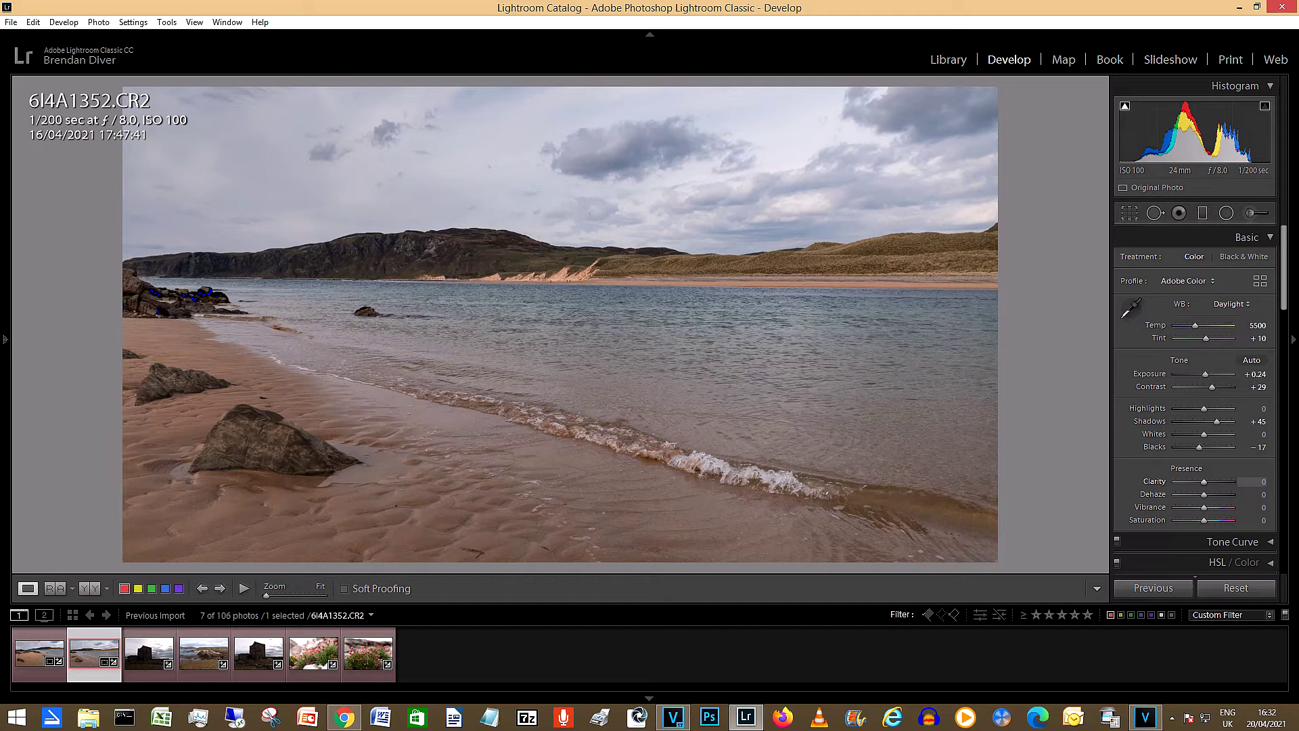
Set the shoreline photo's overall Clarity to +5
click(1252, 481)
text(5)
key(Return)
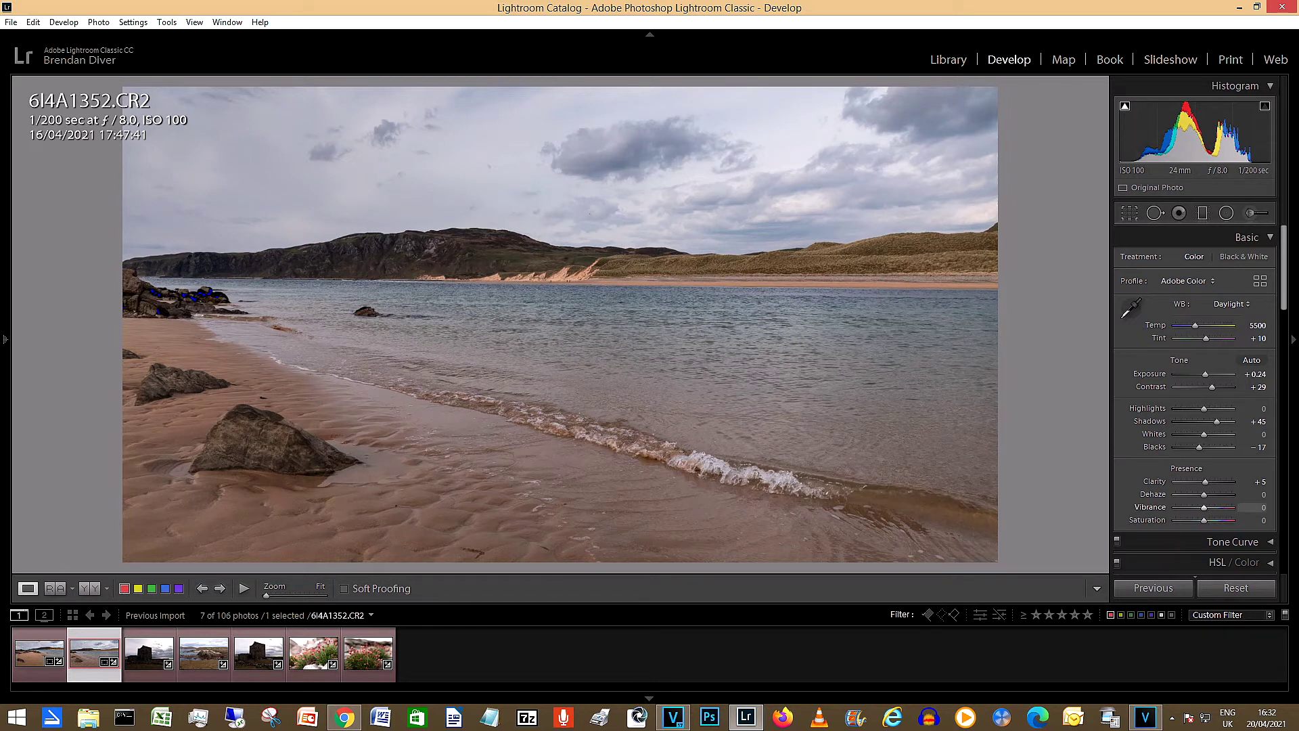
Set the shoreline photo's Vibrance to +20 and Saturation to +5
drag(1204, 506, 1265, 507)
click(1258, 507)
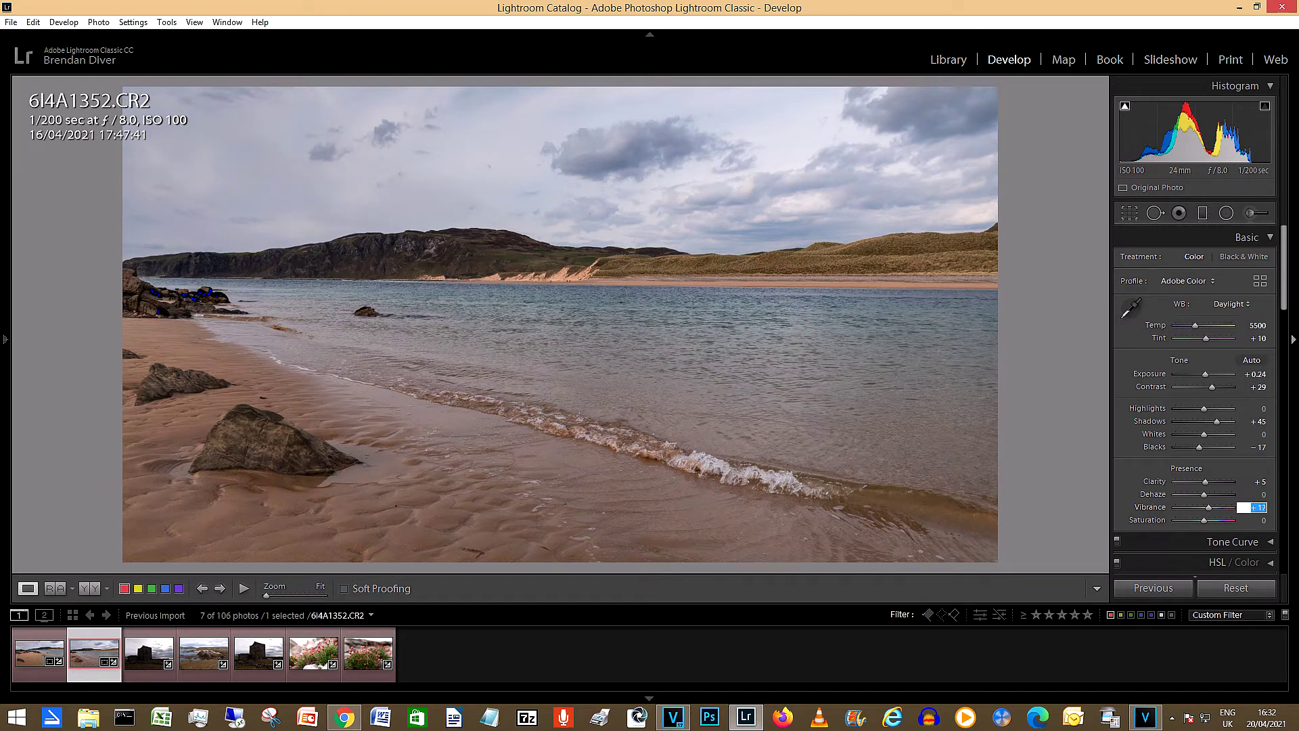
text(20)
key(Return)
click(1256, 520)
text(5)
key(Return)
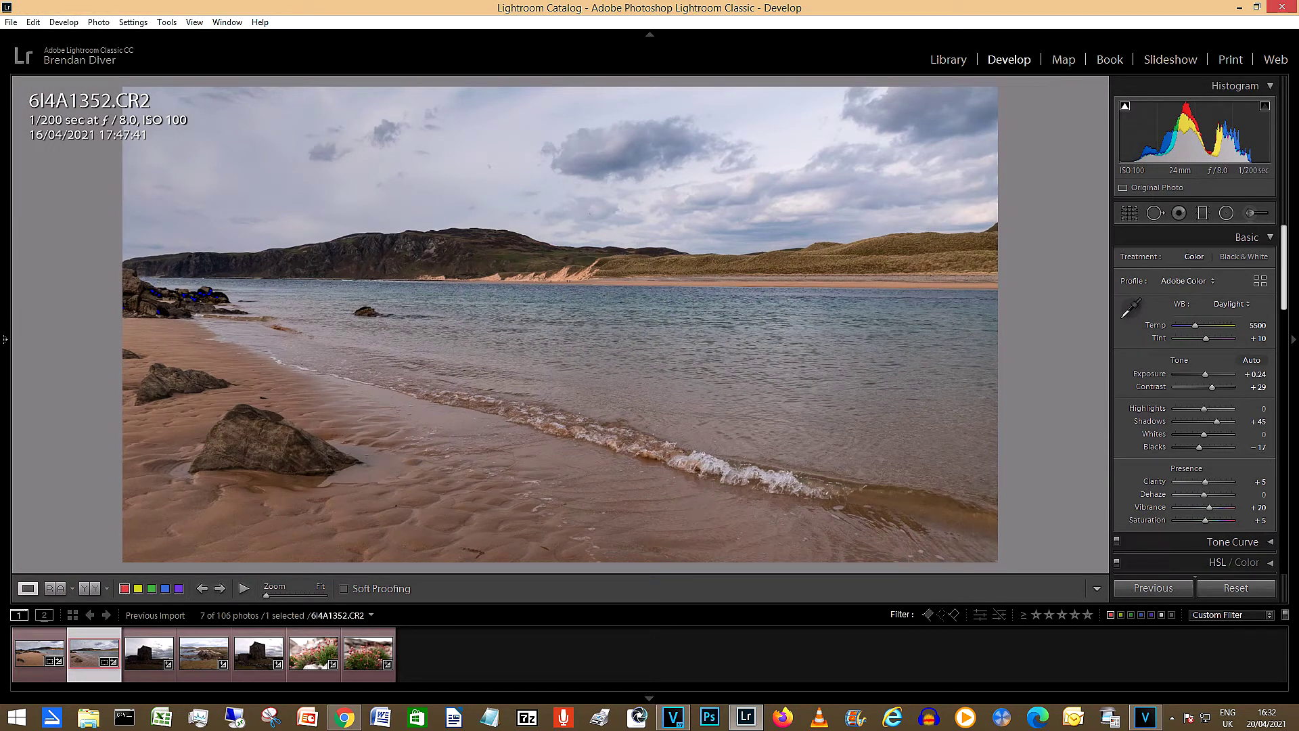
Try out different sharpening strengths on the shoreline photo and set its sharpening Amount to 50
scroll(1194, 399, down, 10)
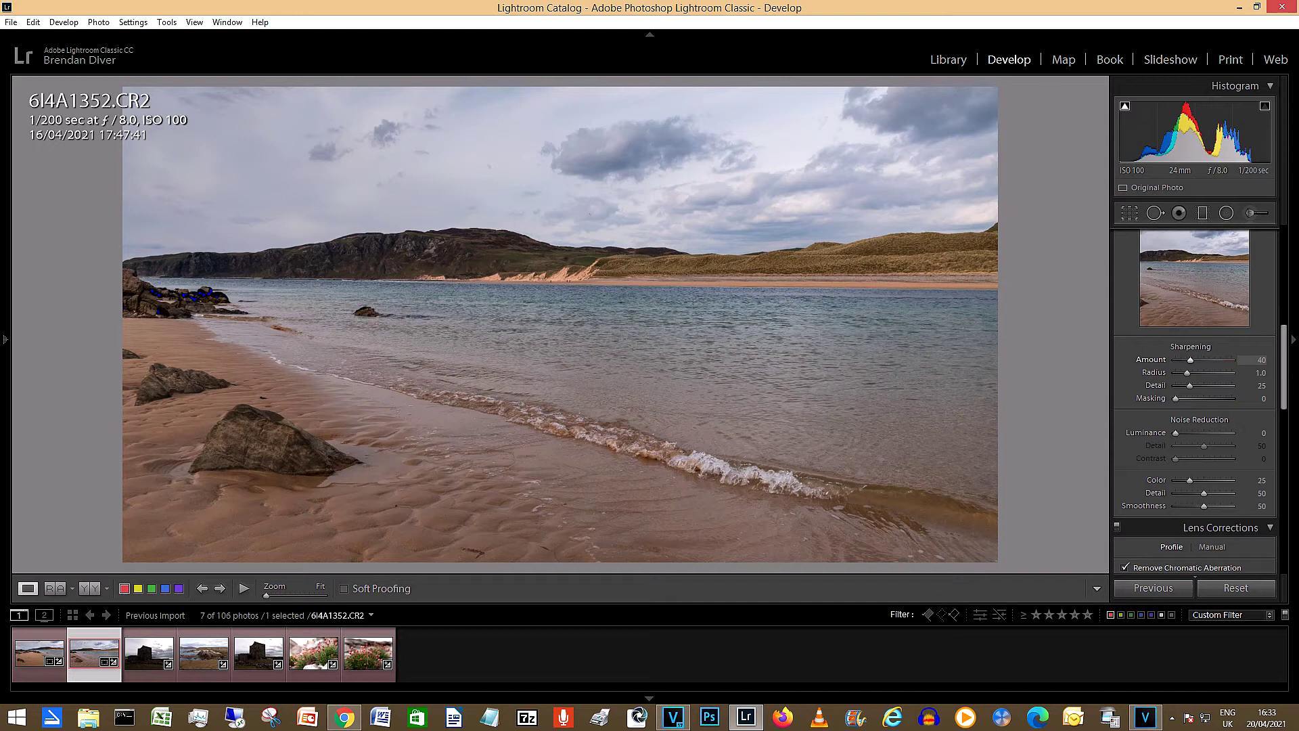
key(alt)
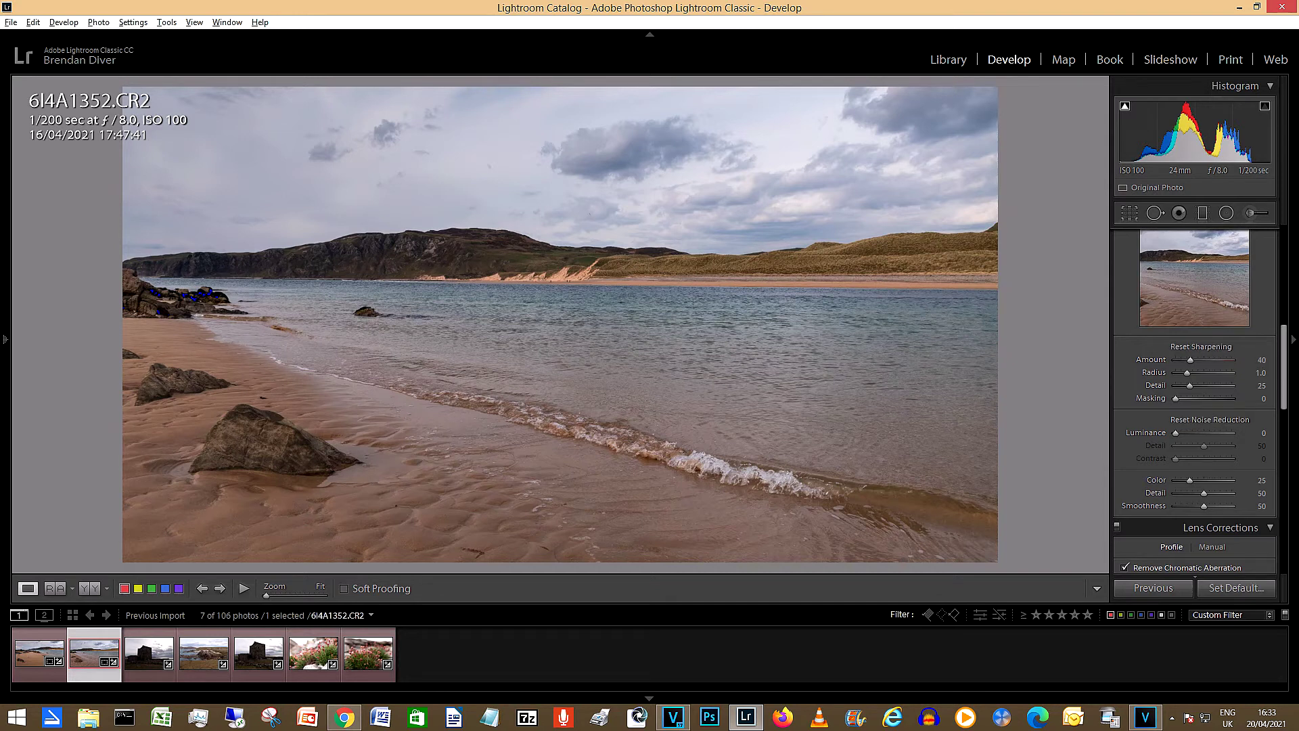
drag(1190, 360, 1190, 360)
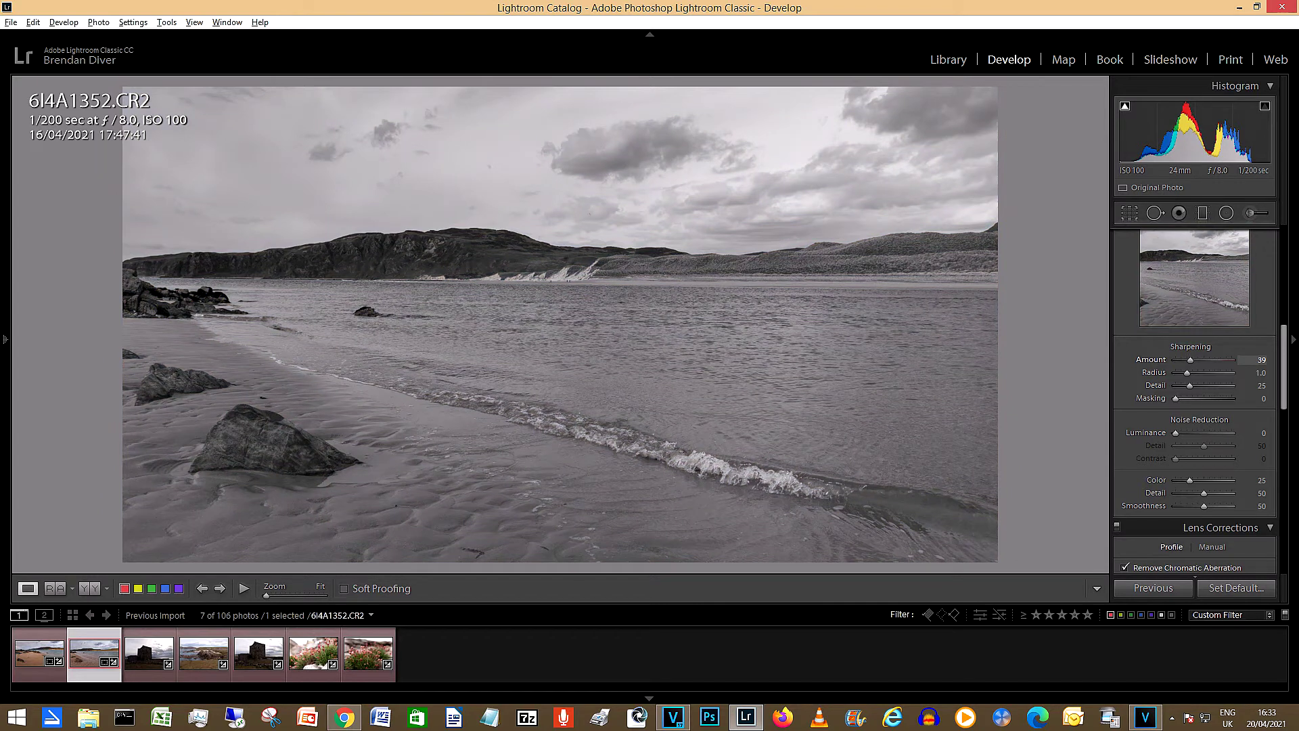
drag(1190, 360, 1232, 360)
text(0)
key(Return)
text(27)
key(Return)
text(70)
key(Return)
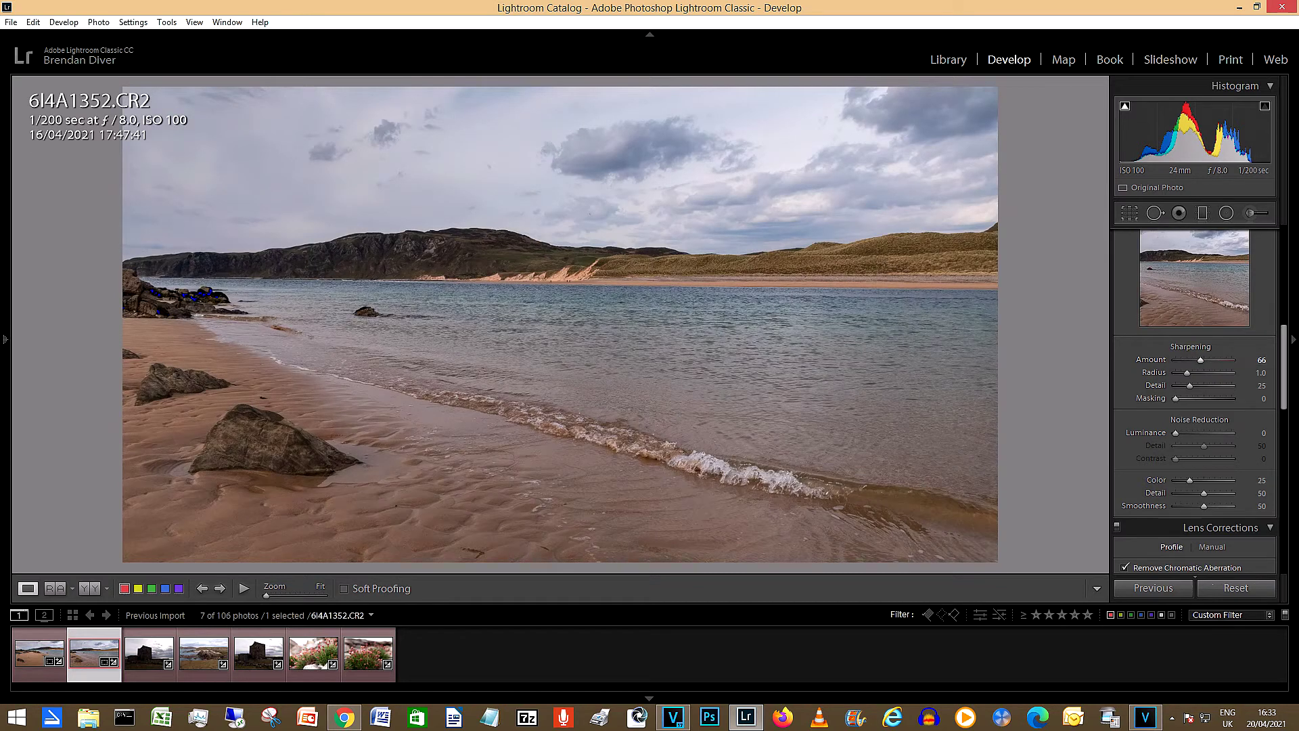
click(1252, 360)
text(50)
key(Return)
Set the shoreline photo's Luminance noise reduction to 10
click(1251, 432)
text(10)
key(Return)
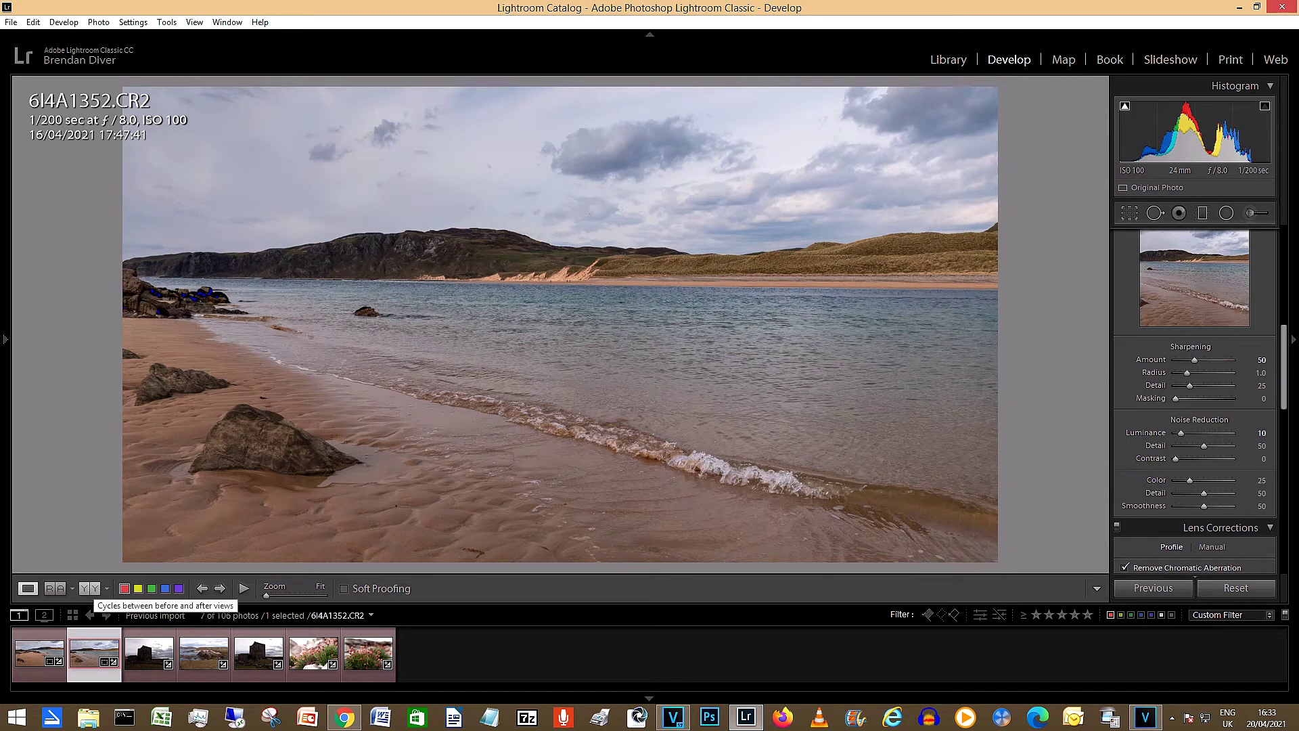
Compare the shoreline photo's before and after versions side by side and return to the single-photo view
click(90, 588)
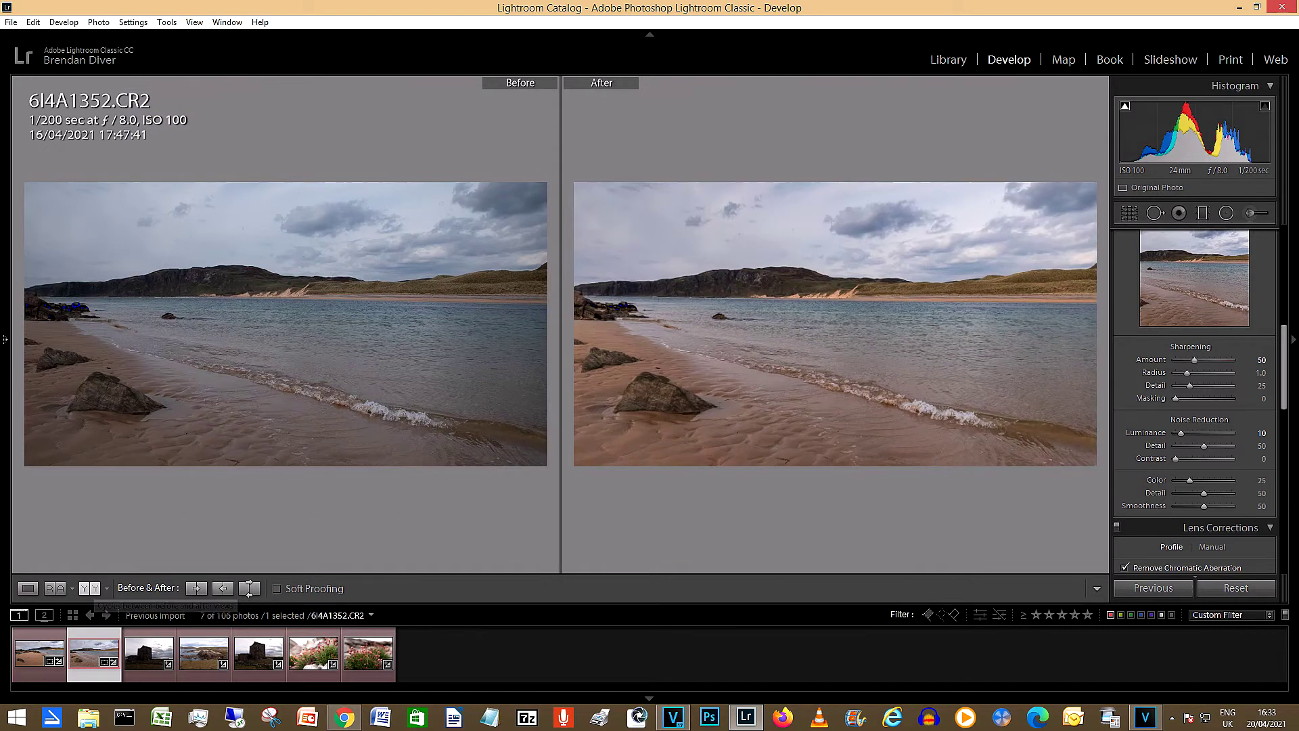
mouse_move(746, 719)
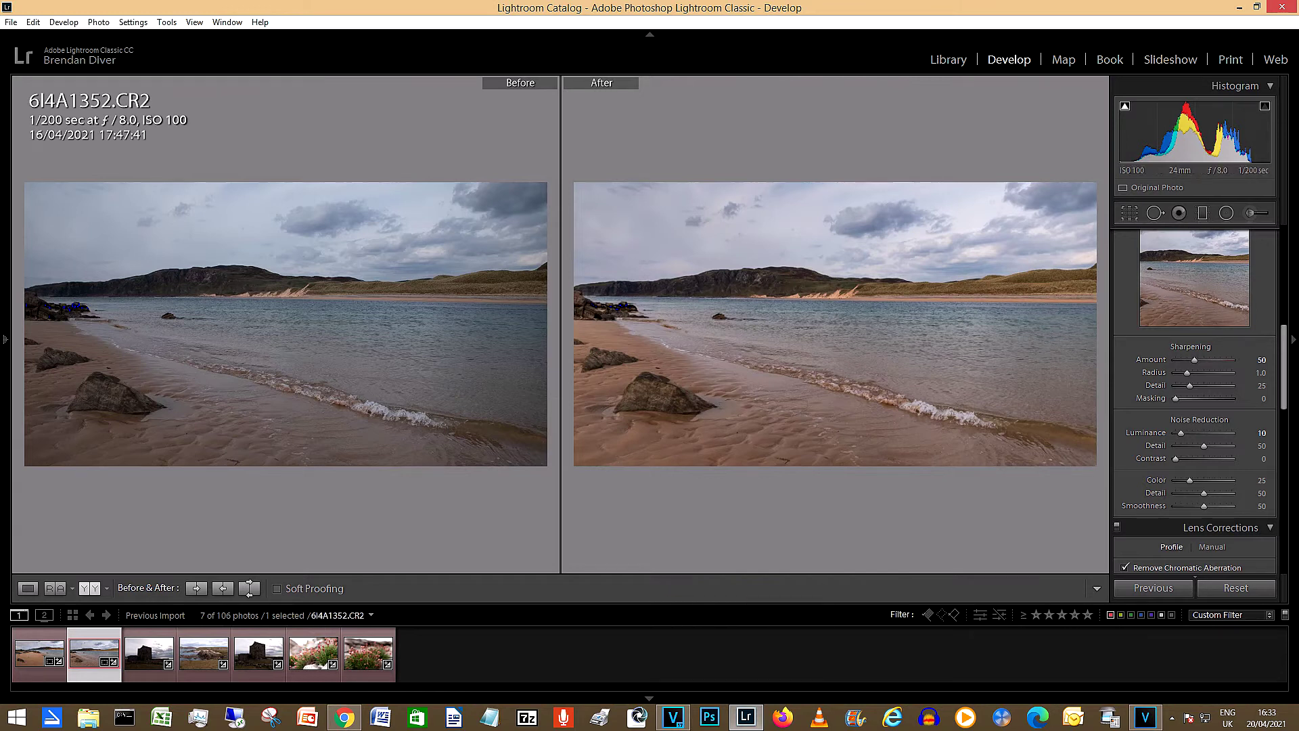
click(28, 588)
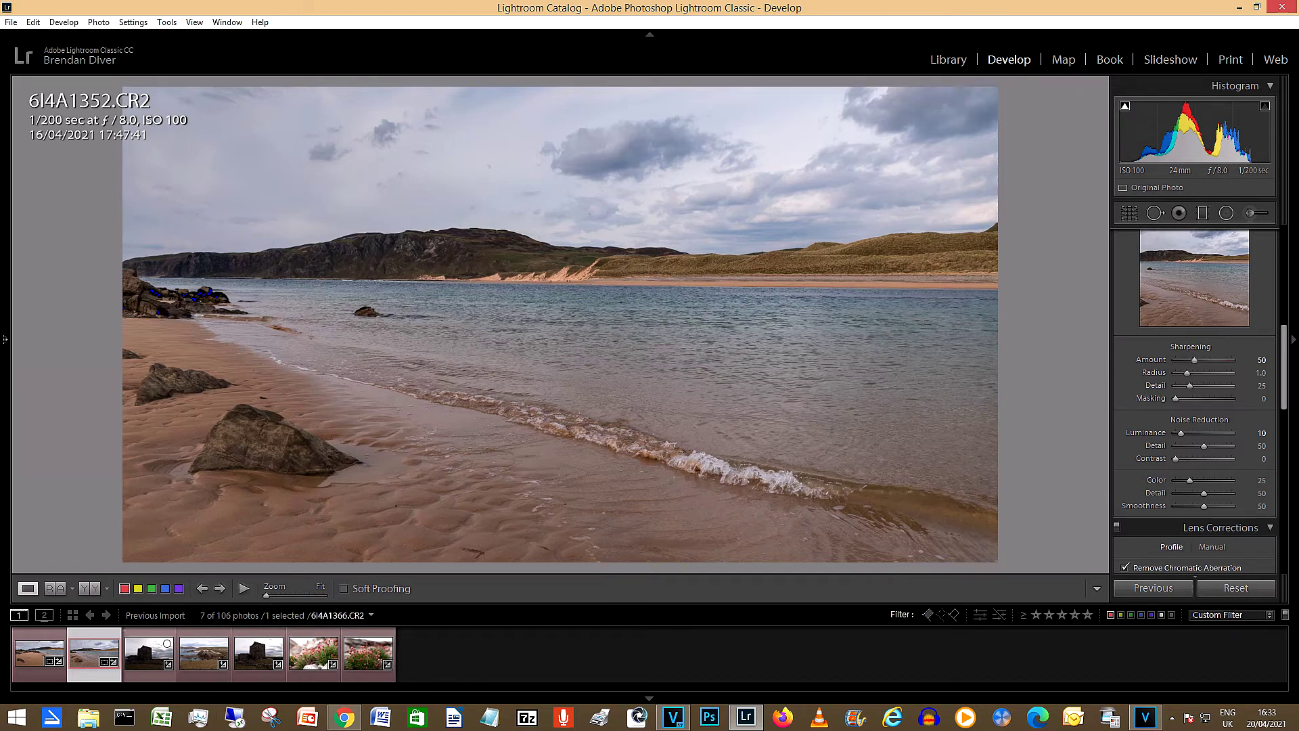
Select the ruined tower photo 6I4A1366 and remove its red colour label
click(149, 653)
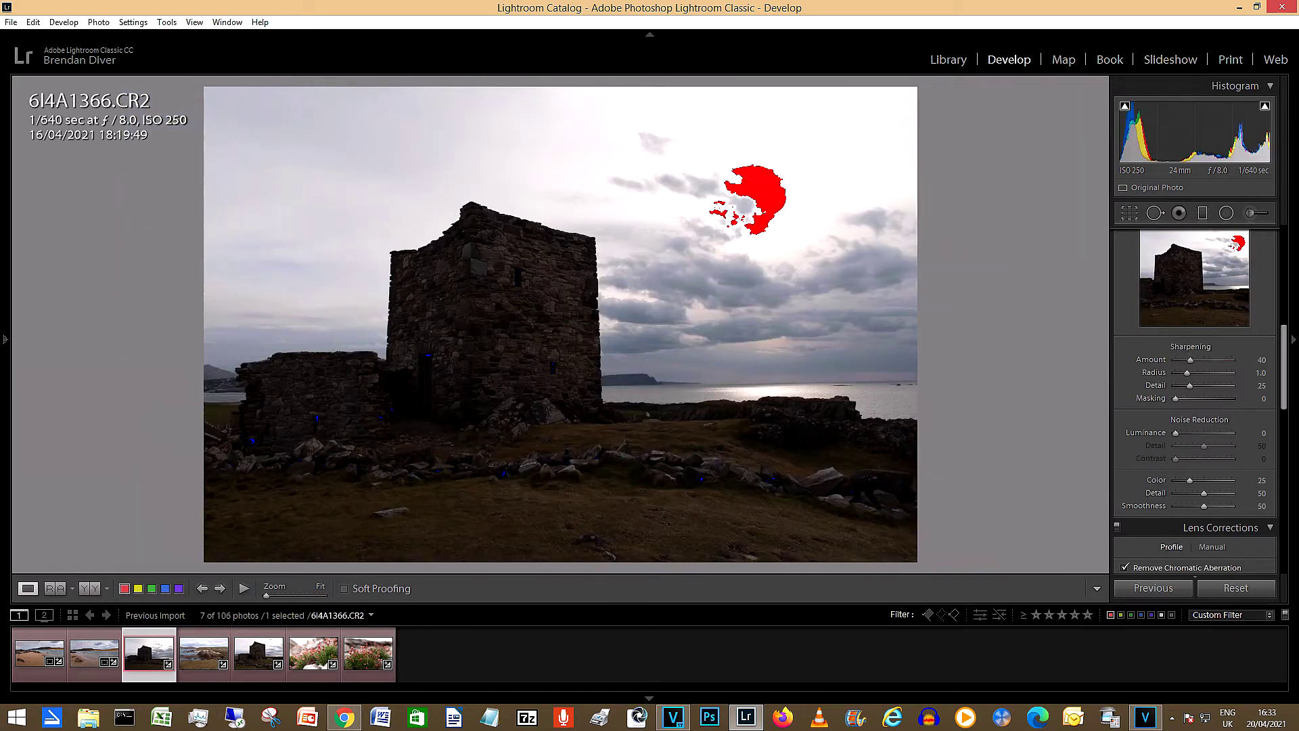
click(124, 588)
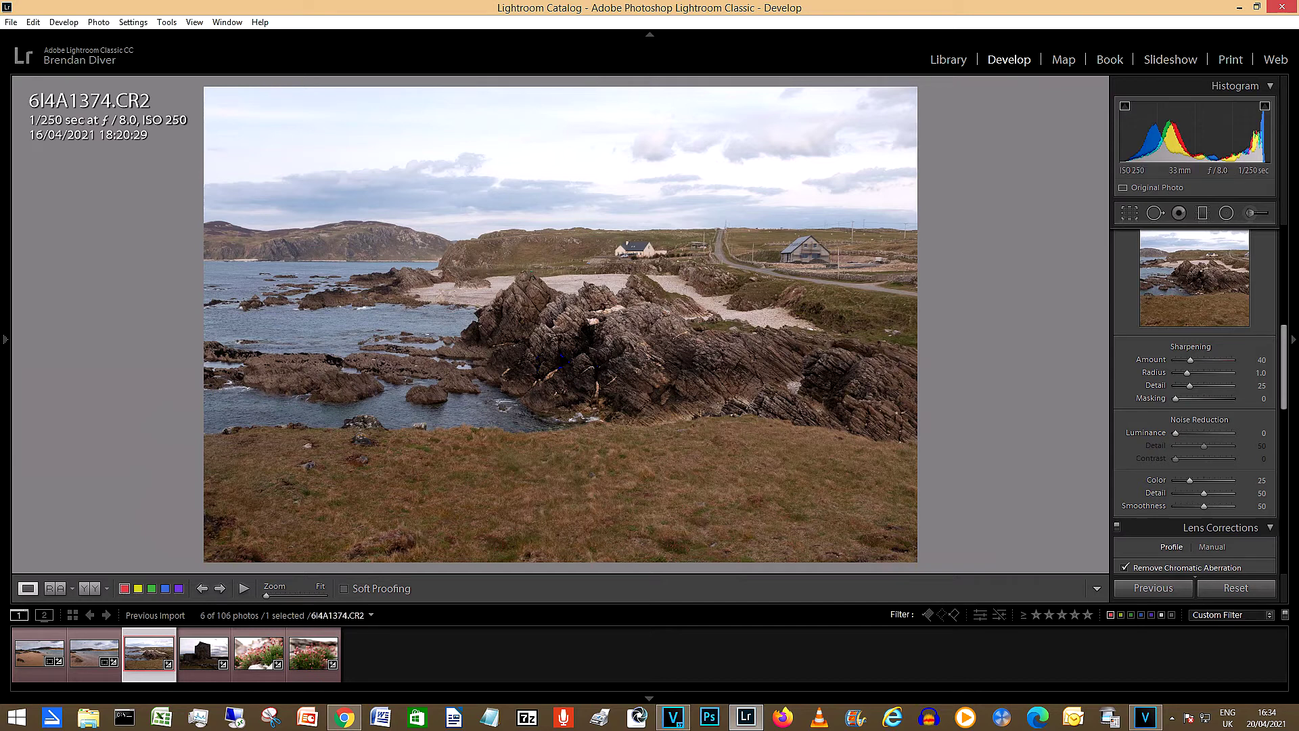
Straighten the rocky coast photo 6I4A1374 along the sea horizon and finish the crop tool
click(1129, 213)
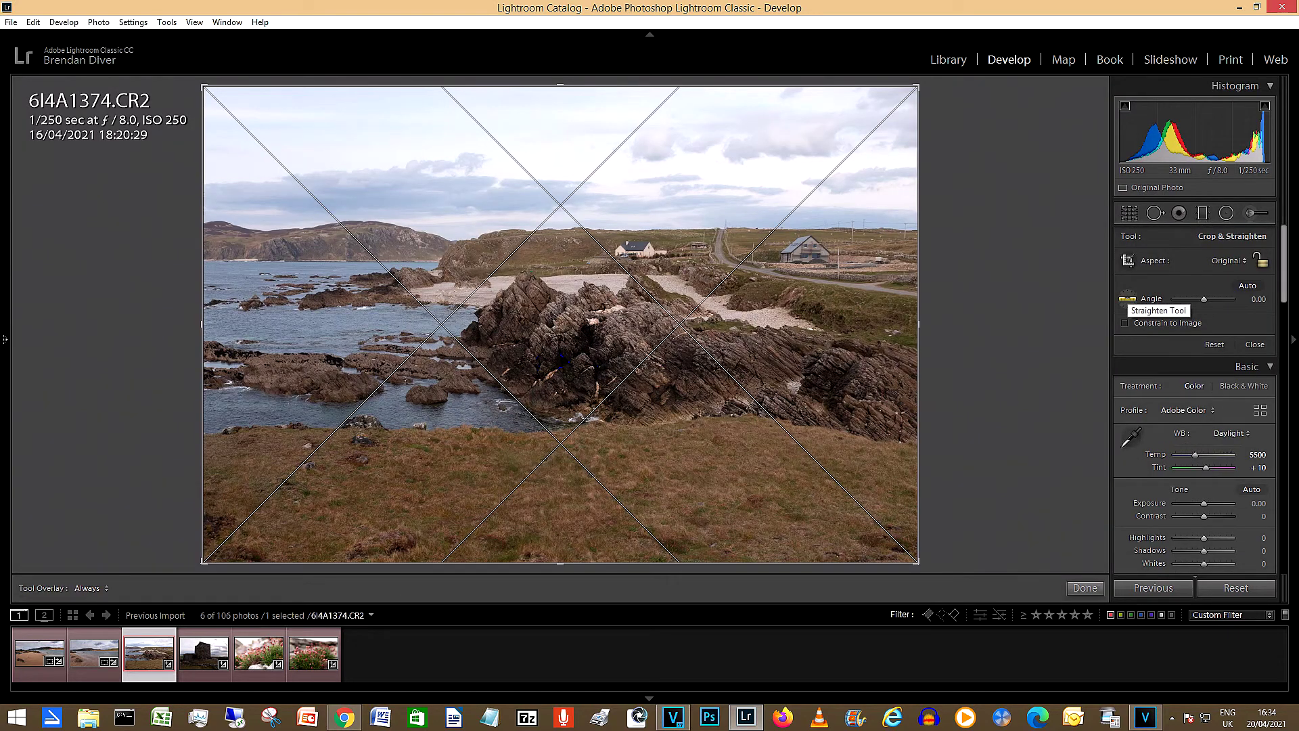
click(1127, 298)
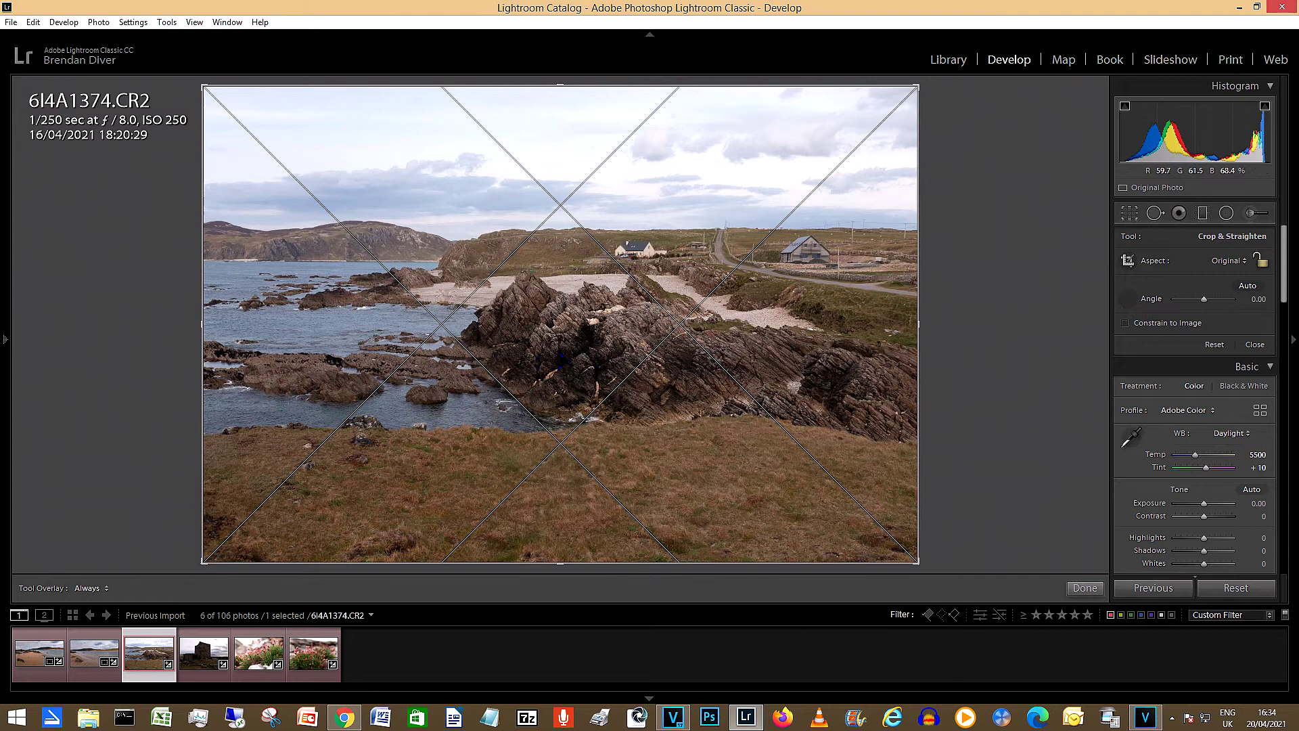
drag(432, 262, 268, 262)
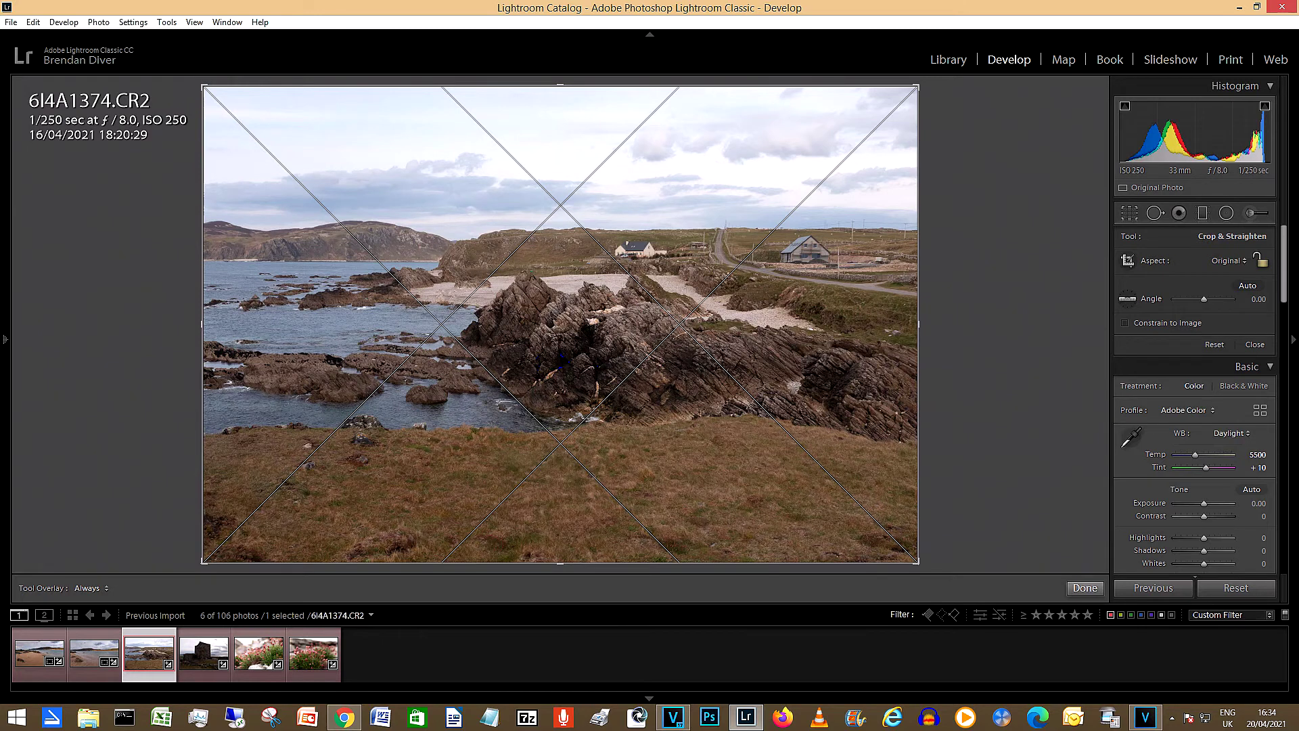
click(1085, 588)
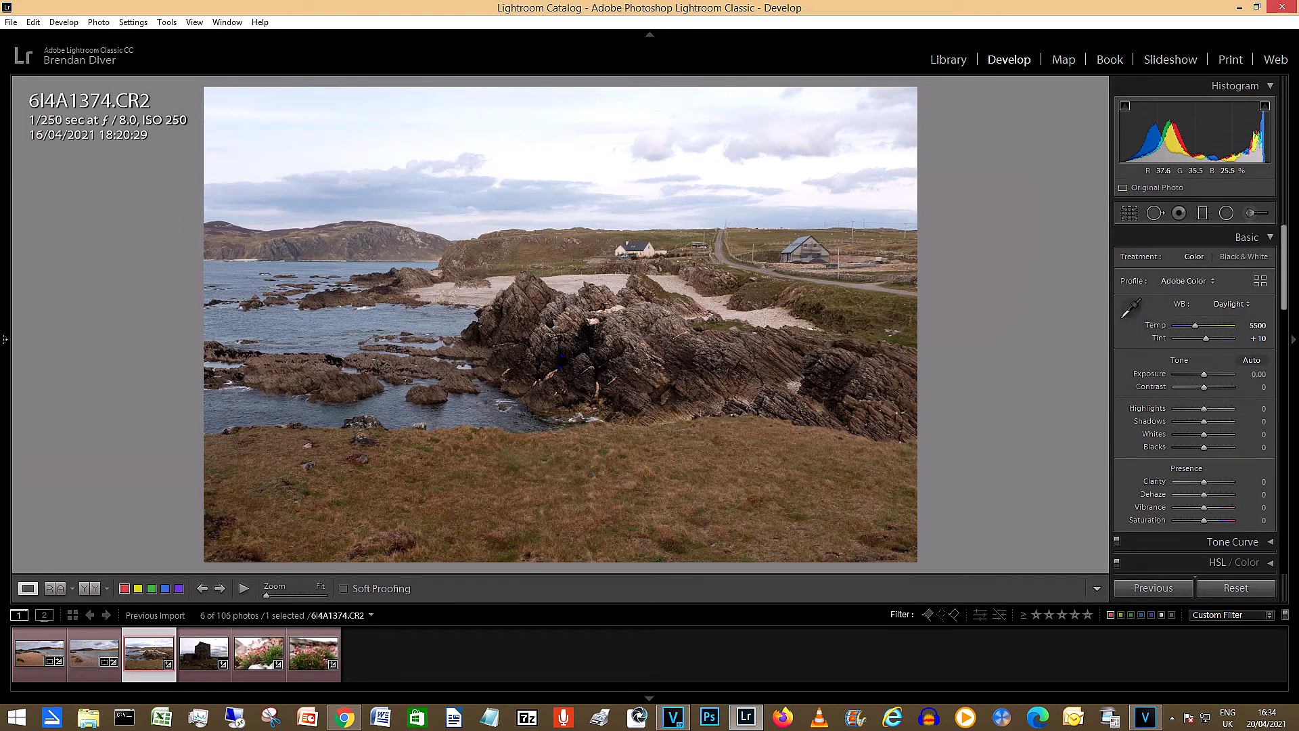
Crop a strip of grass from the bottom and a strip of sky from the top of the rocky coast photo
key(r)
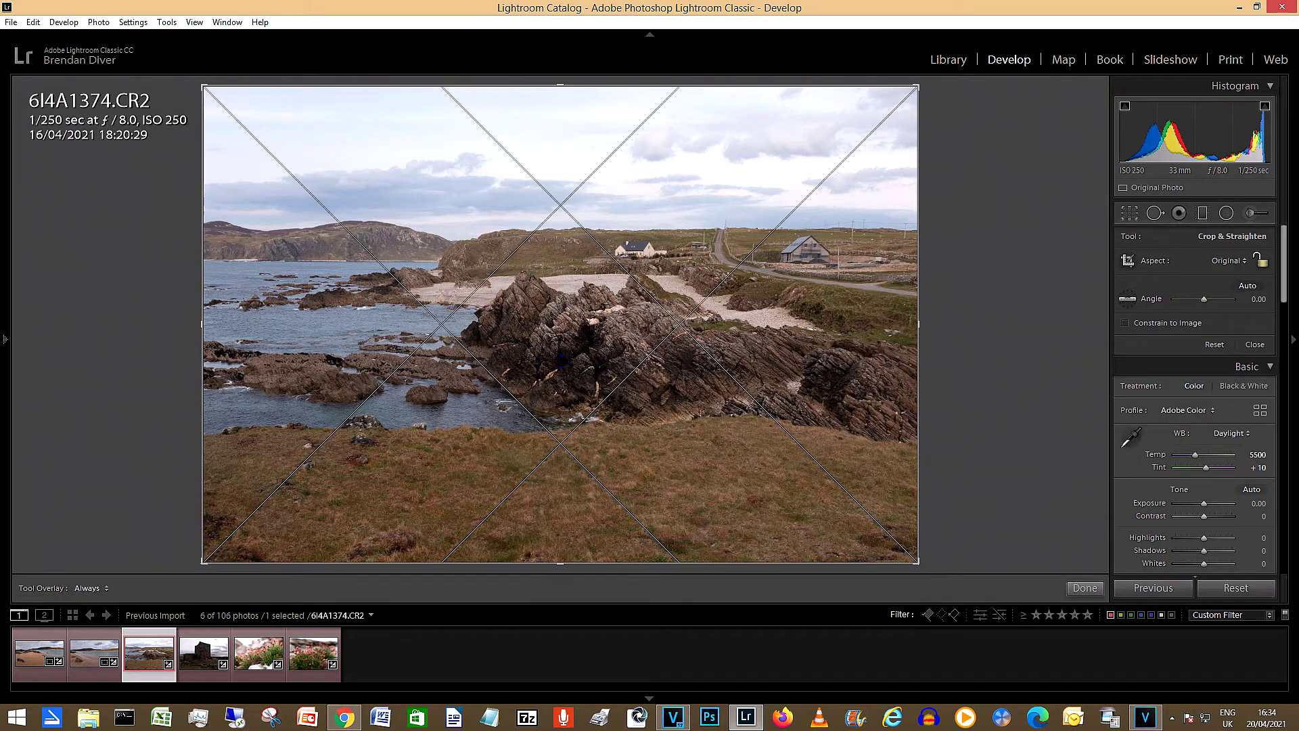
drag(560, 561, 560, 529)
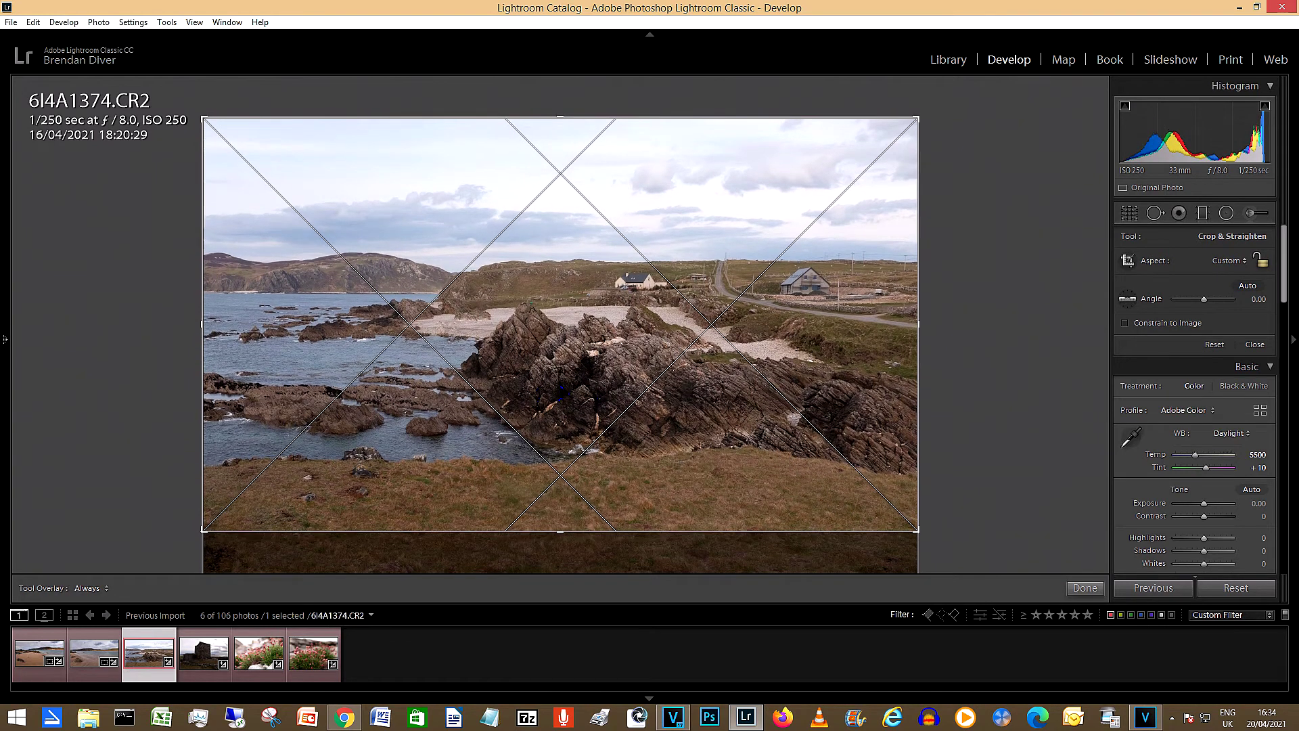
drag(560, 117, 560, 154)
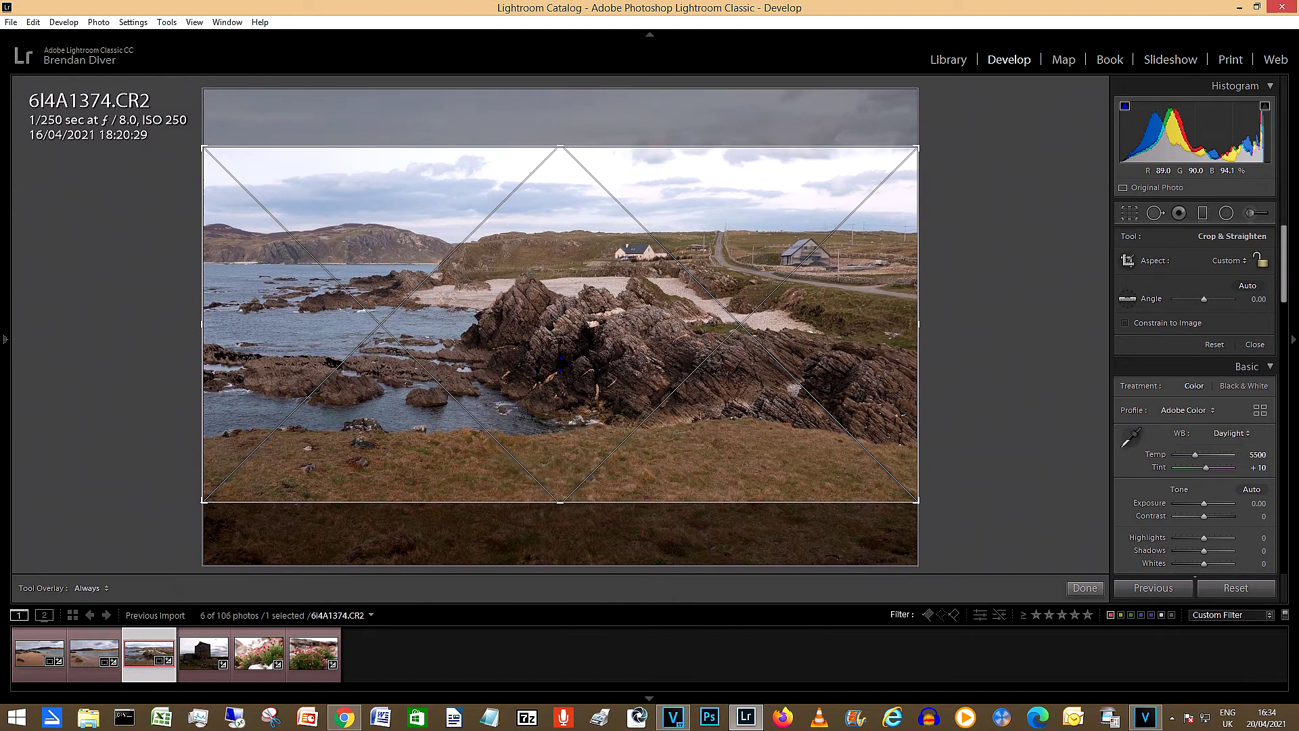
click(1084, 588)
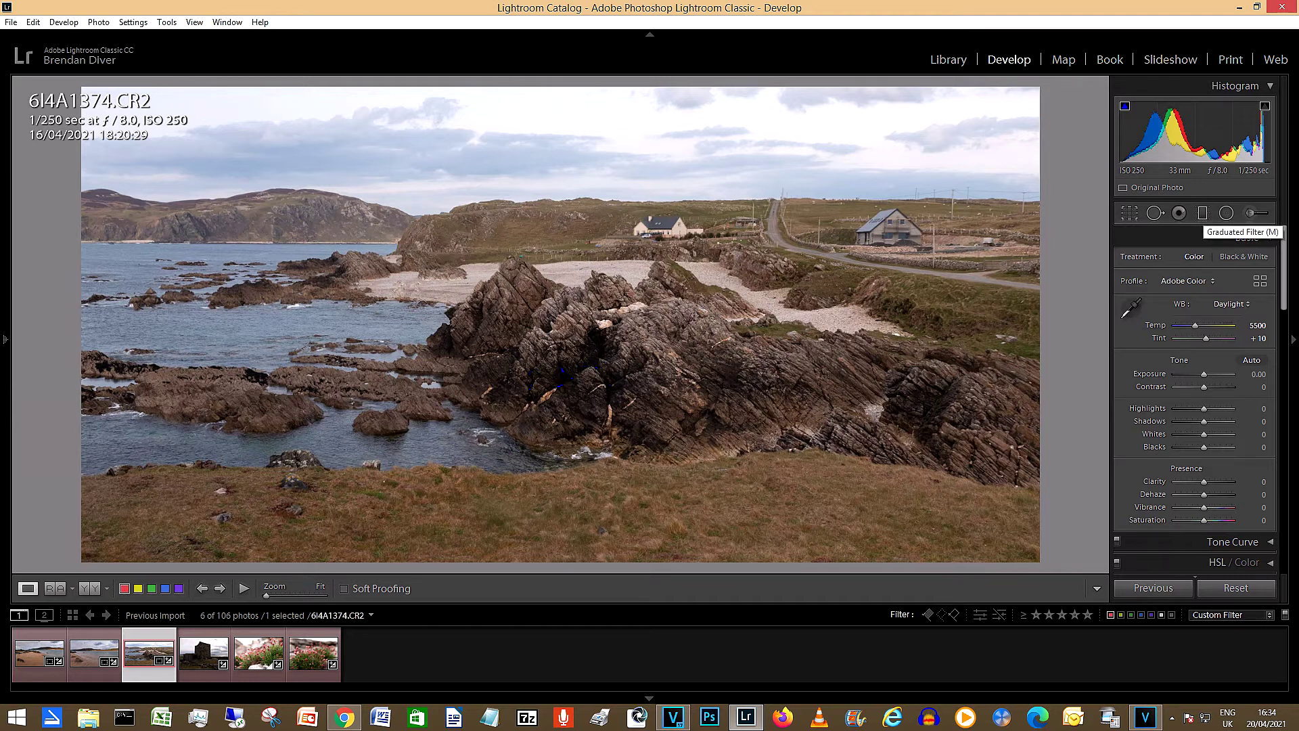
Draw a graduated filter with Highlights at -100 from the photo's top edge down to the beach
click(1202, 212)
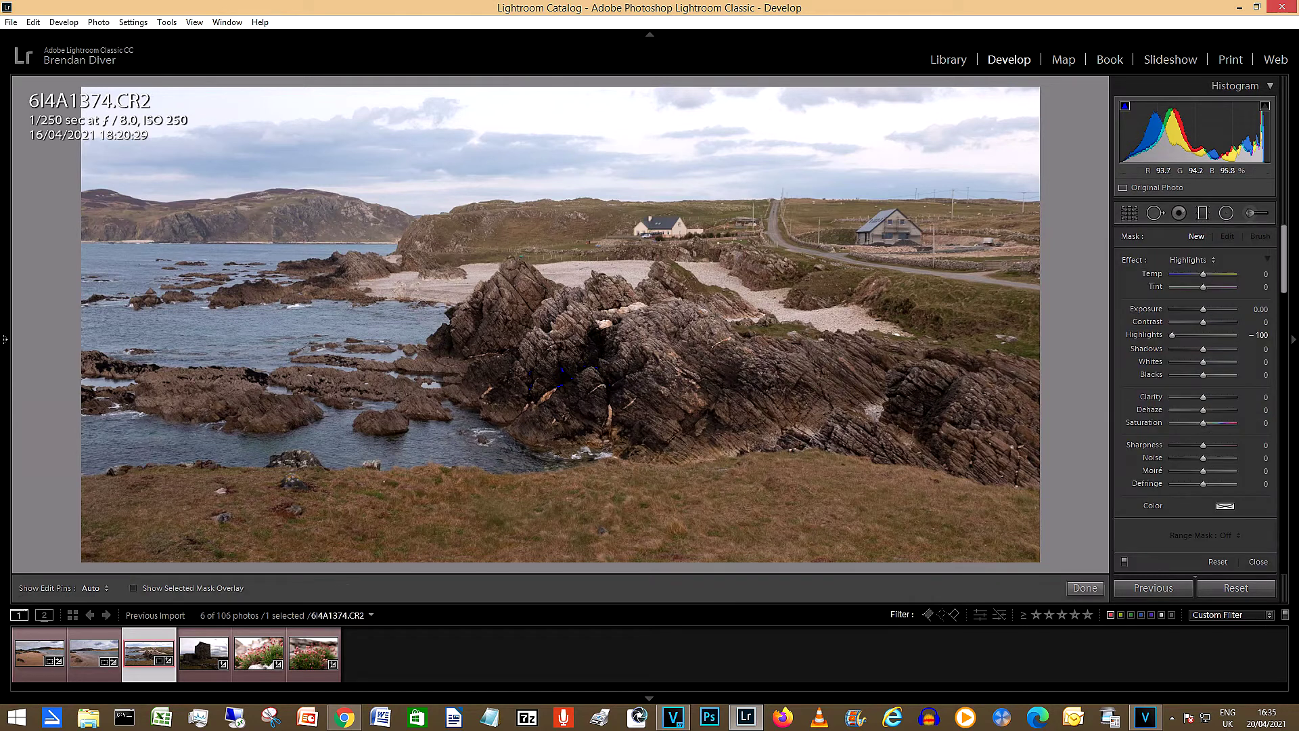
drag(546, 87, 546, 278)
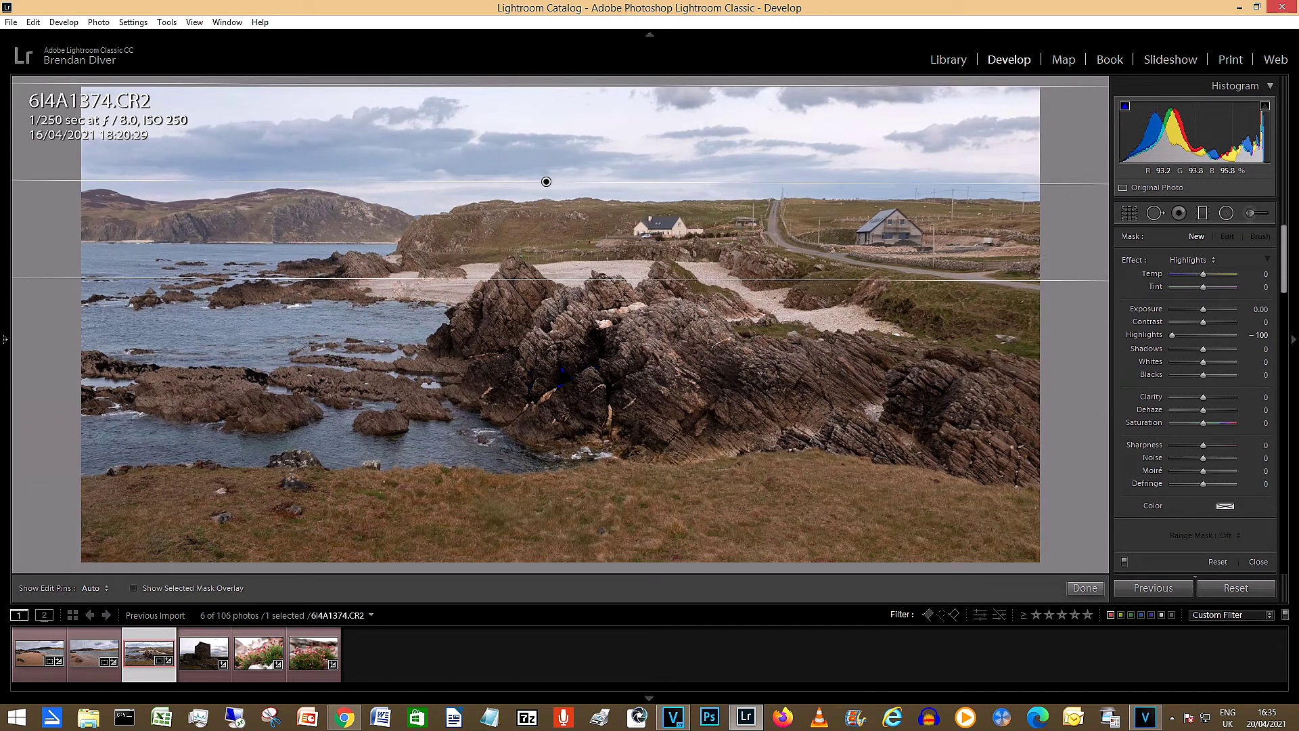
Try the graduated filter's Highlights at 100, reset it, and return it to -100
drag(1172, 335, 1235, 334)
key(ctrl+z)
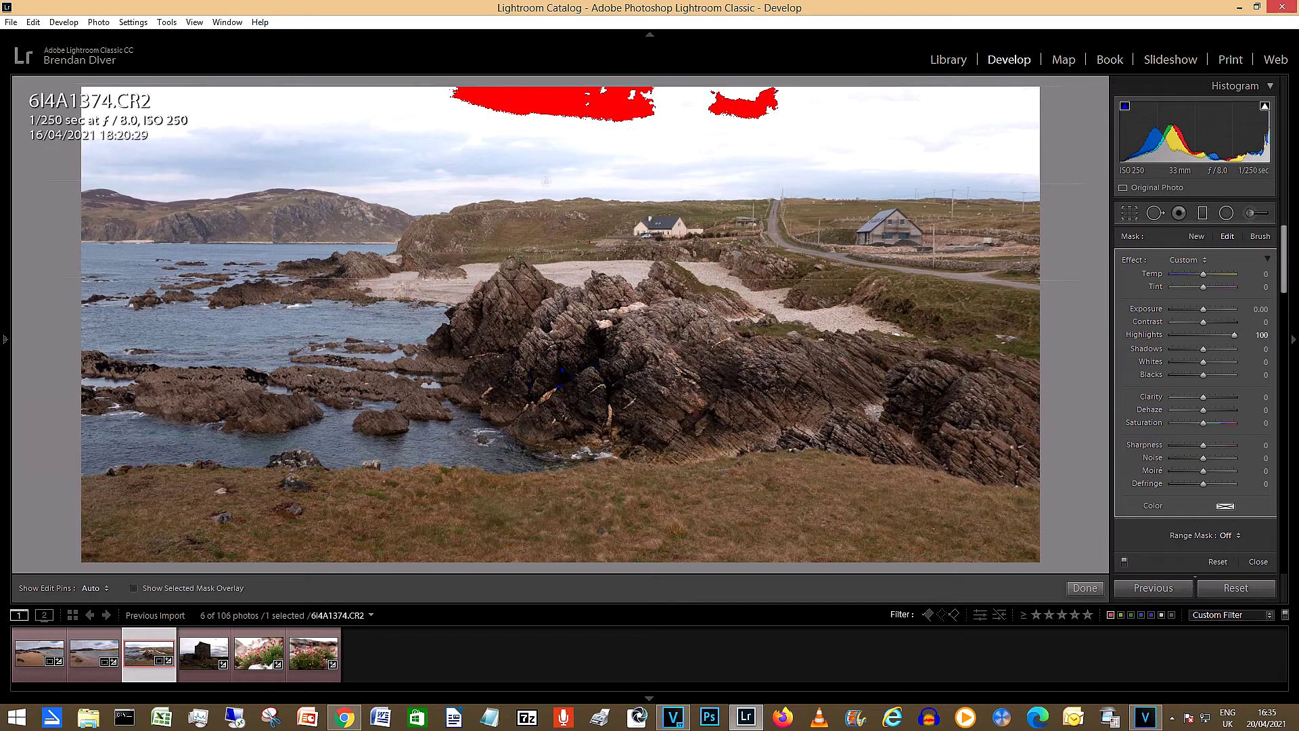
double_click(1145, 335)
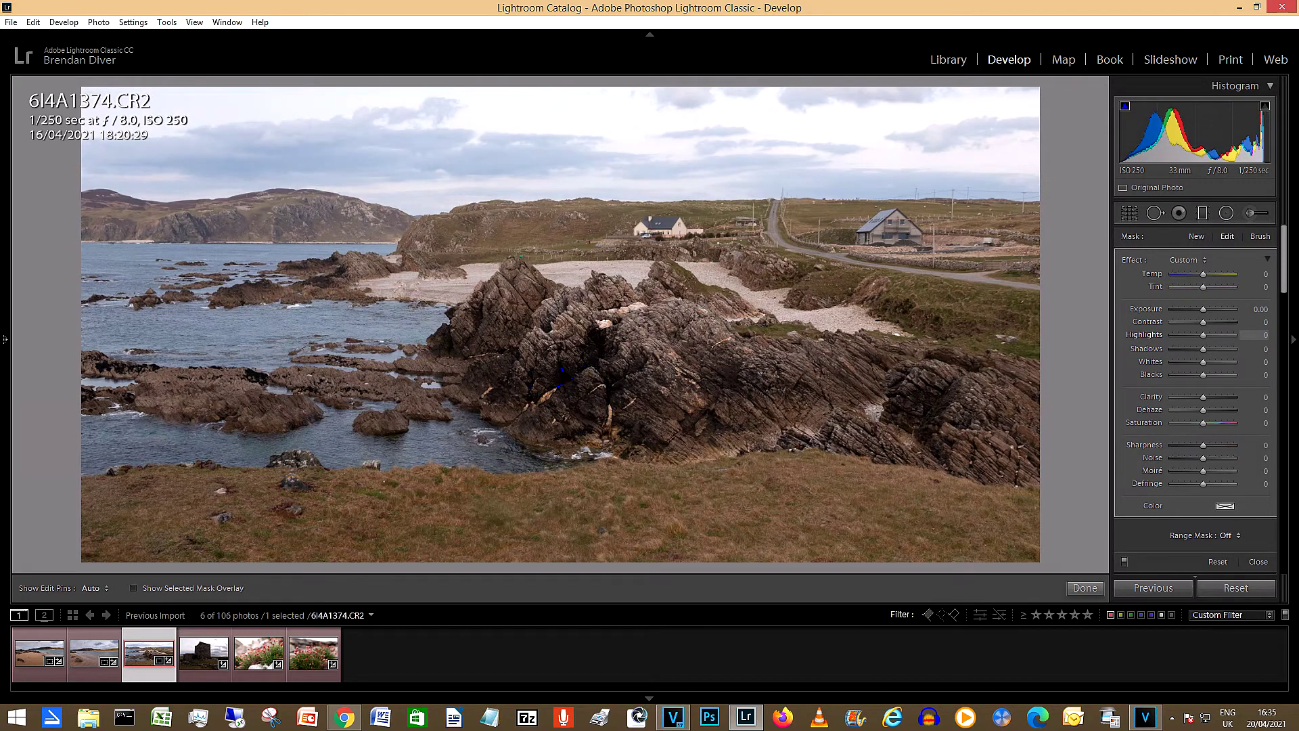
drag(1204, 334, 1172, 334)
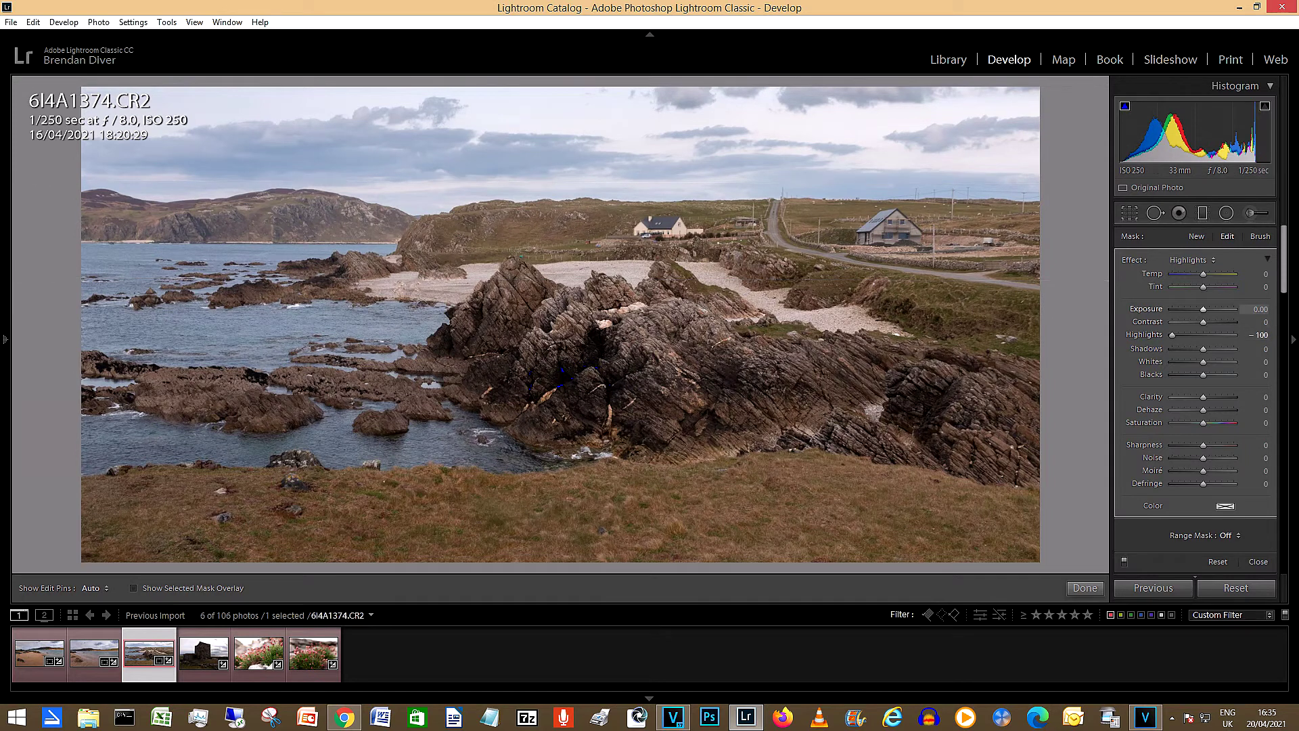
Set the graduated filter's Exposure to -0.26 and Clarity to 30, adjust its Contrast, and finish the filter
drag(1204, 309, 1201, 309)
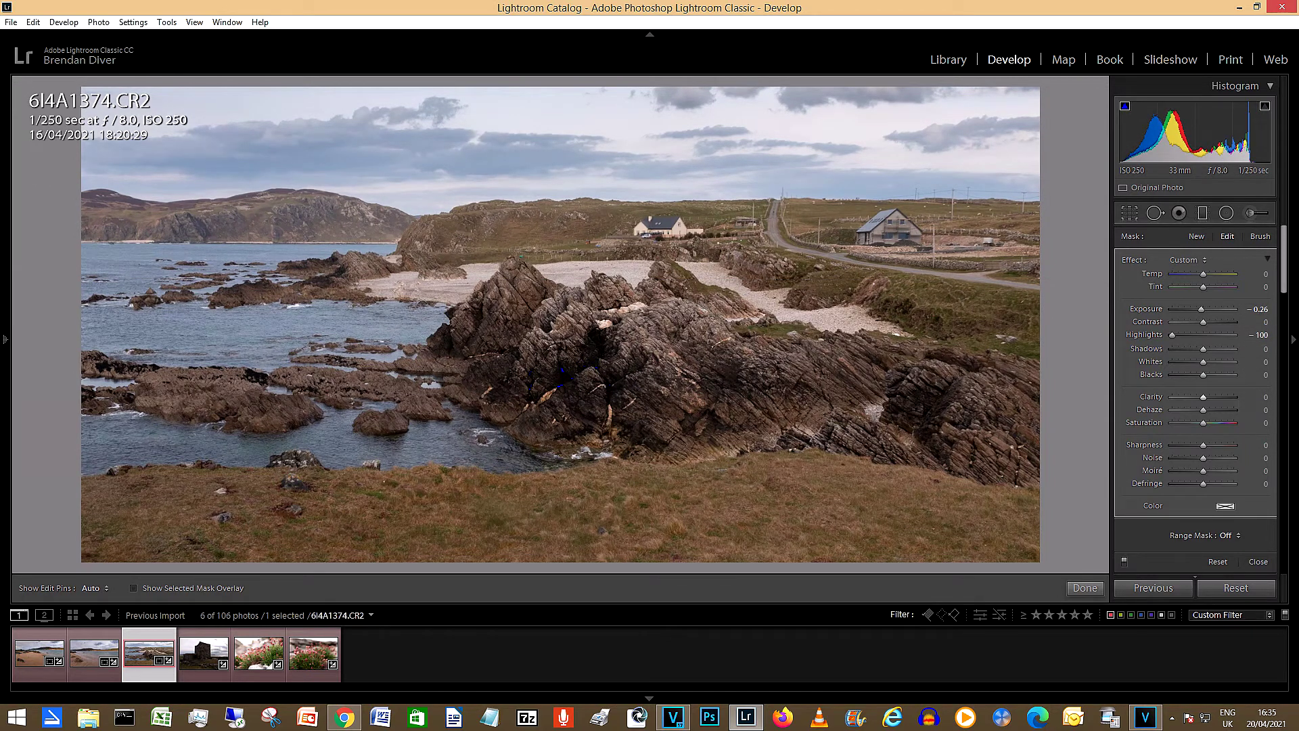
drag(1203, 396, 1213, 396)
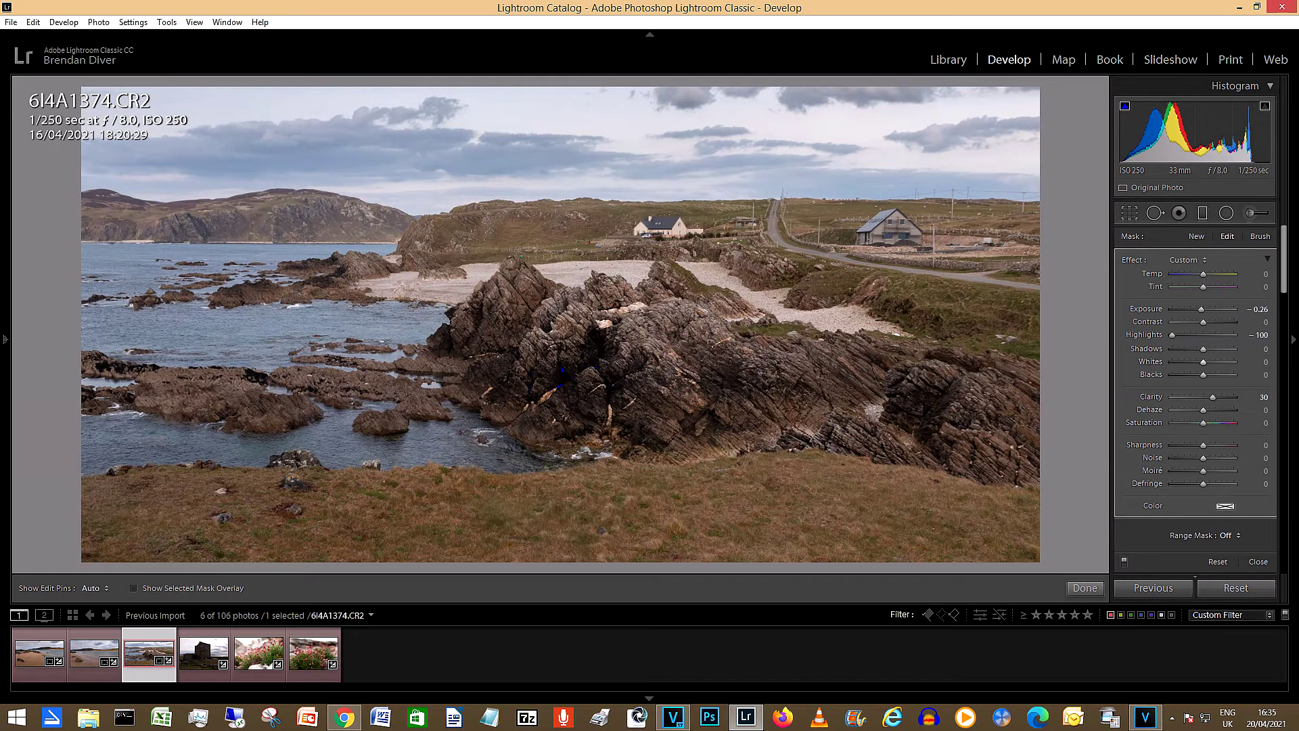
drag(1263, 322, 1271, 322)
click(1085, 587)
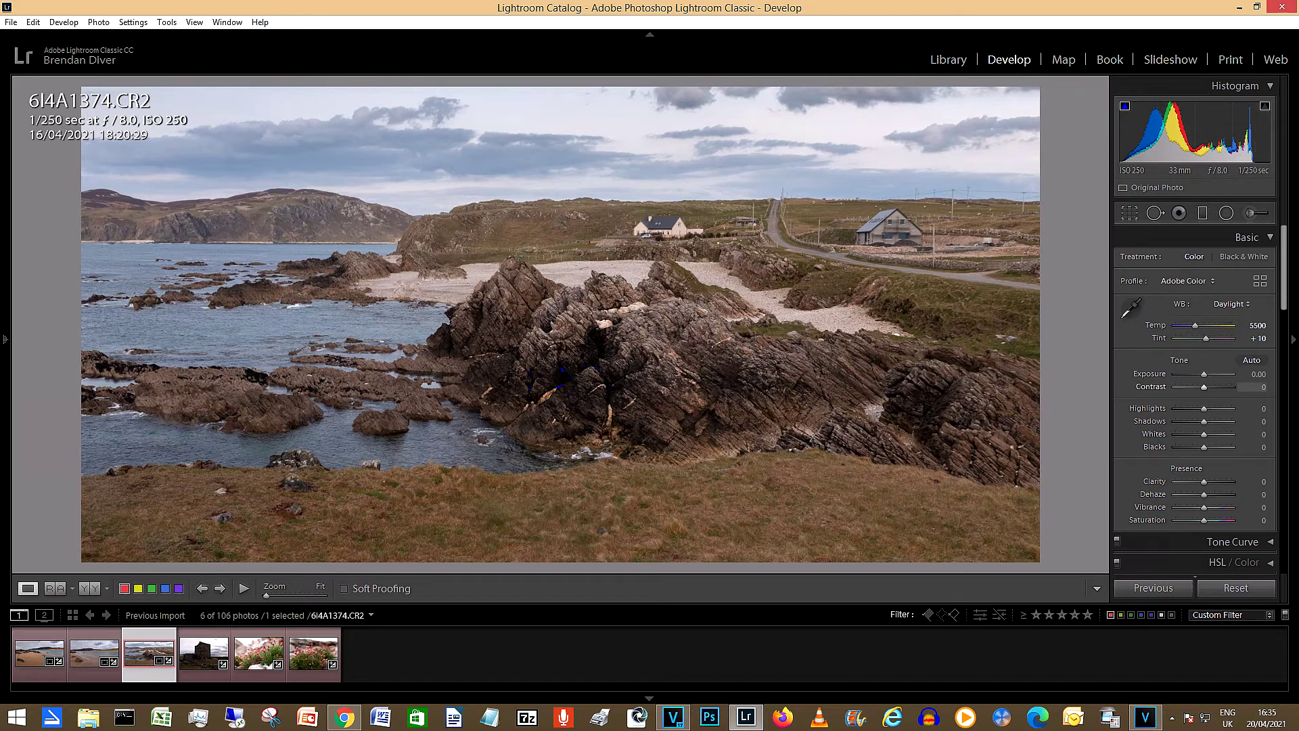
Set the rocky coast photo's overall Contrast to +20
drag(1204, 387, 1270, 387)
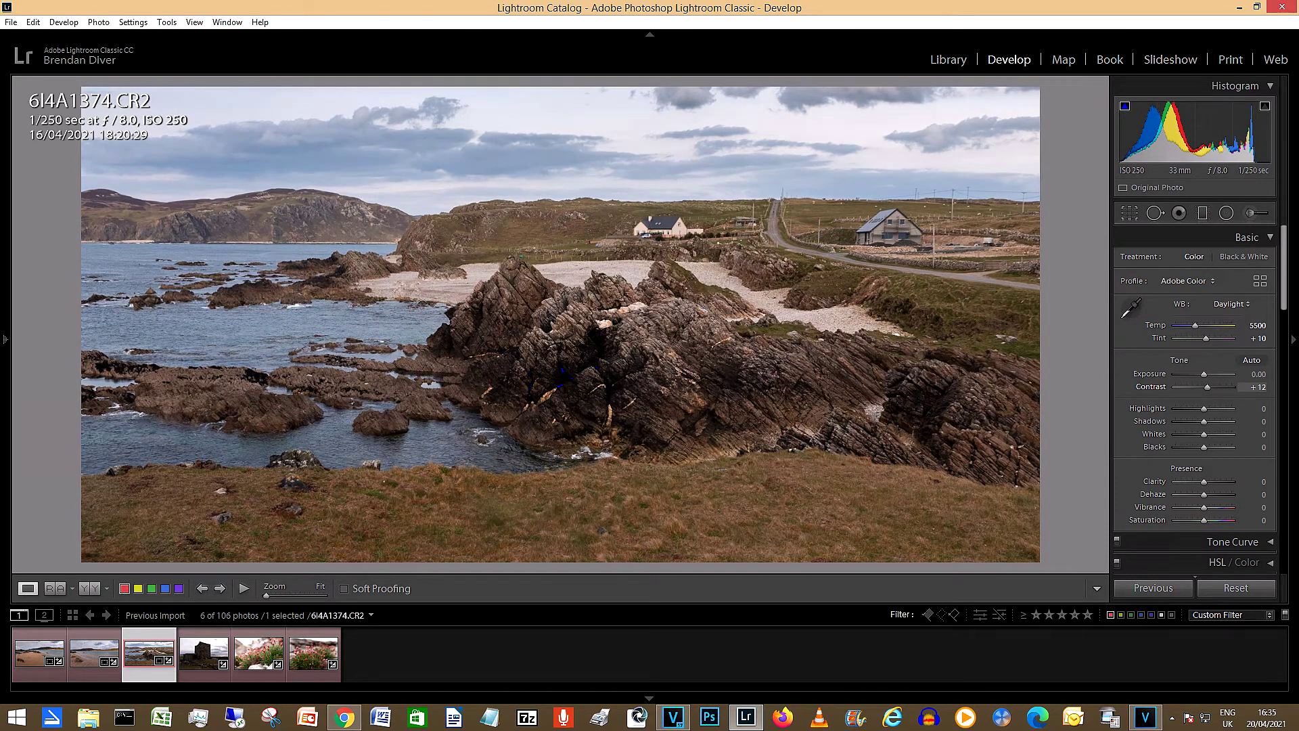
click(1257, 387)
text(20)
key(Return)
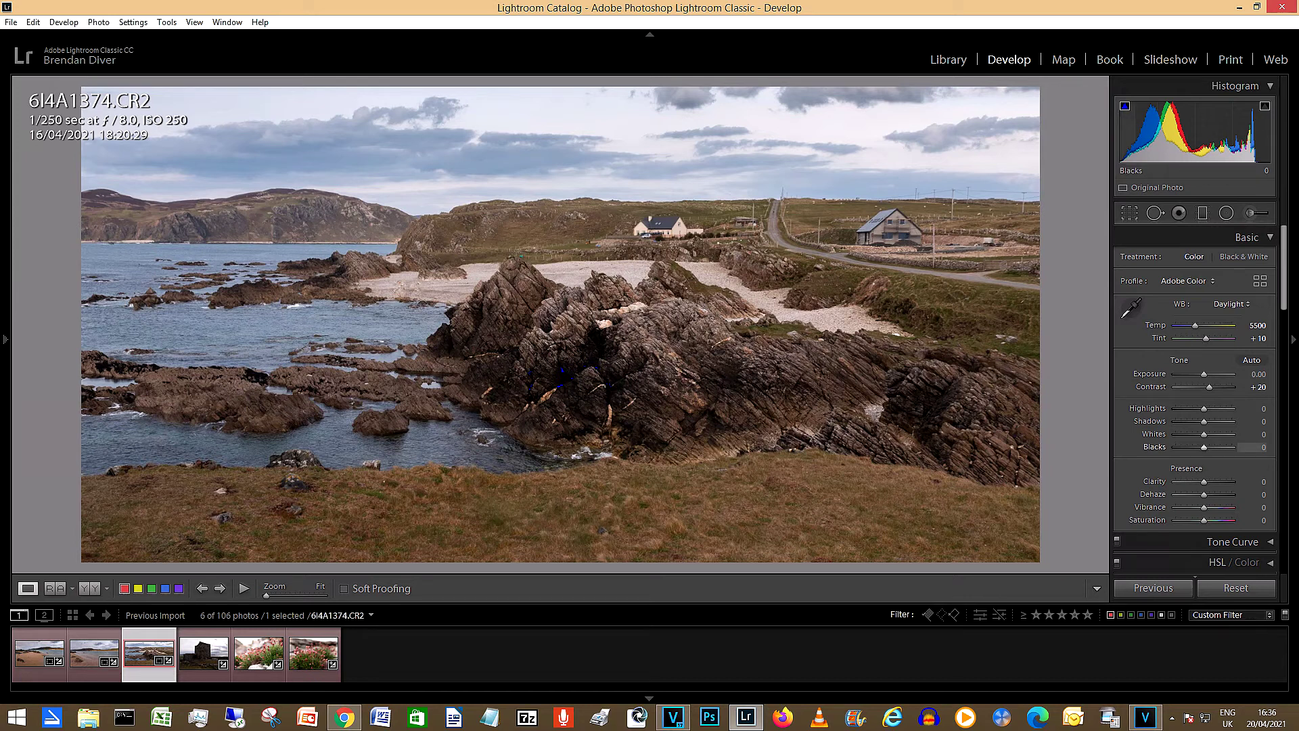
Lower the rocky coast photo's Blacks to -26, judging the shadow clipping on the rocks
drag(1204, 447, 1200, 446)
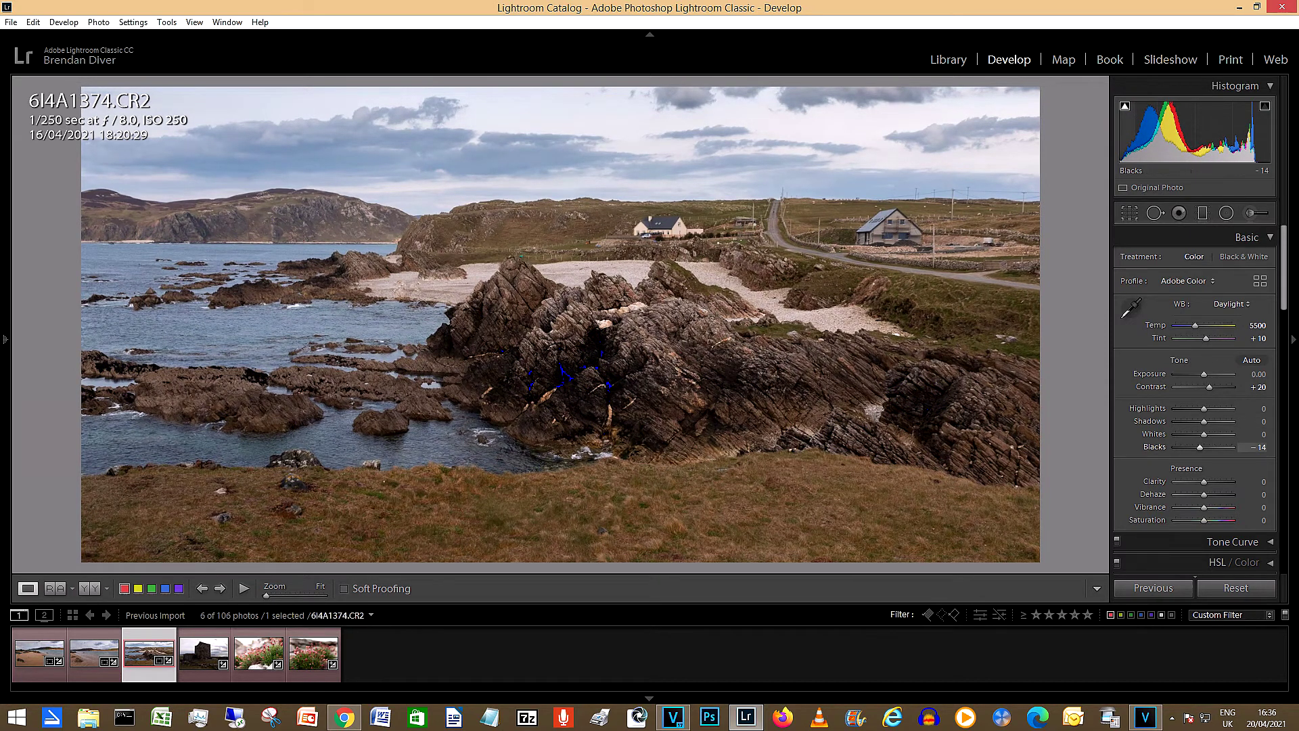
drag(1200, 447, 1196, 447)
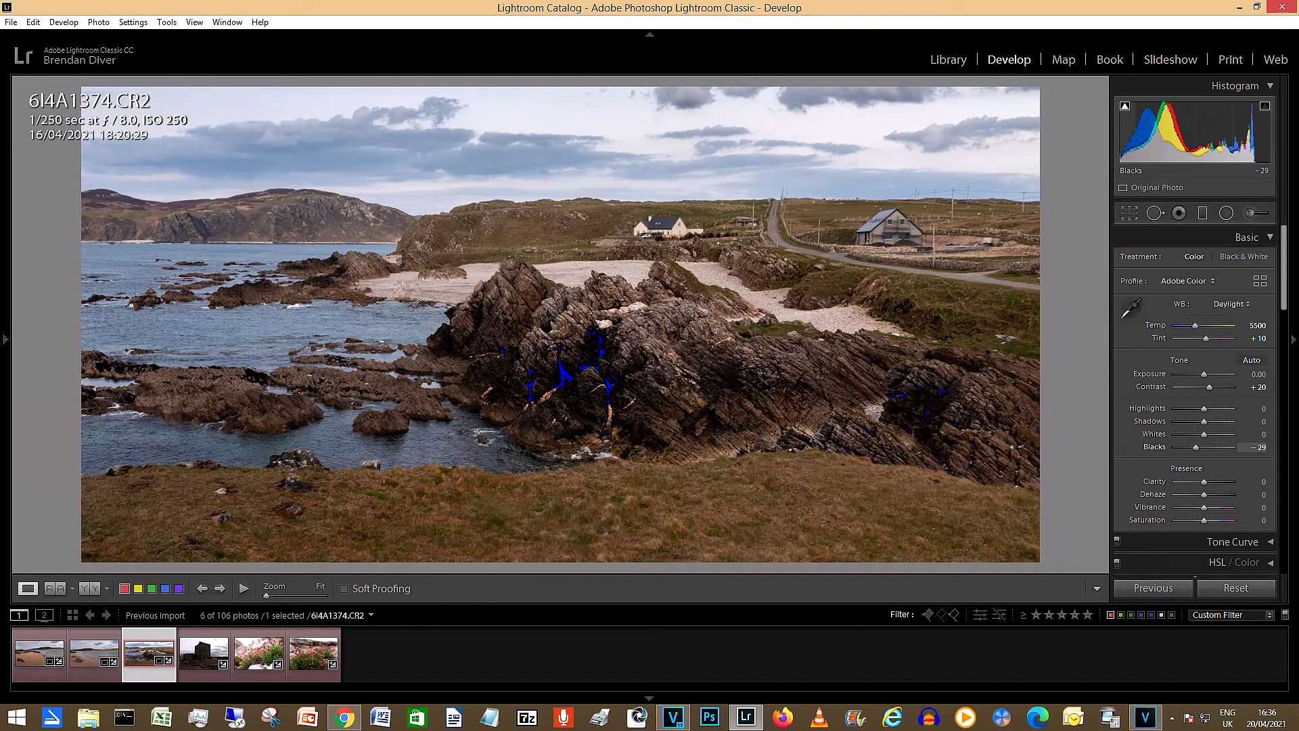
drag(1195, 446, 1195, 447)
drag(1195, 447, 1196, 447)
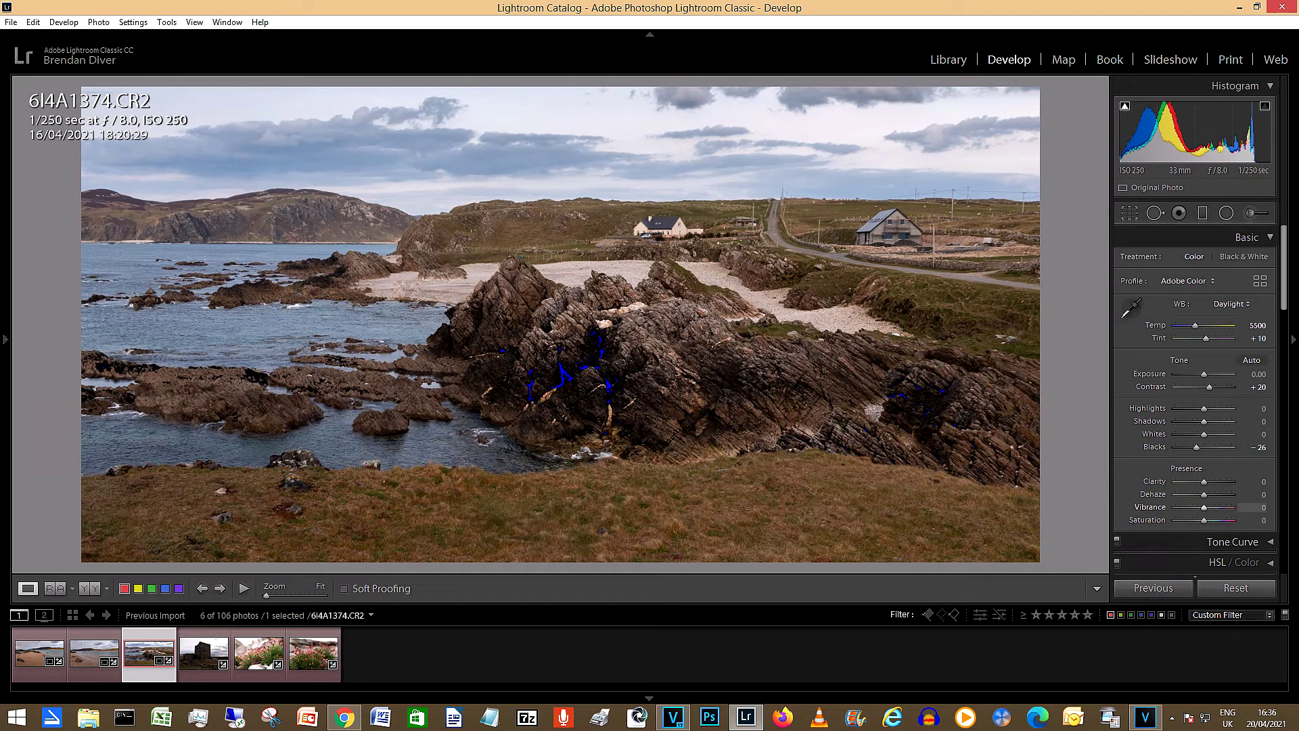
Set the rocky coast photo's Vibrance to +17 and Saturation to +5
drag(1204, 507, 1209, 507)
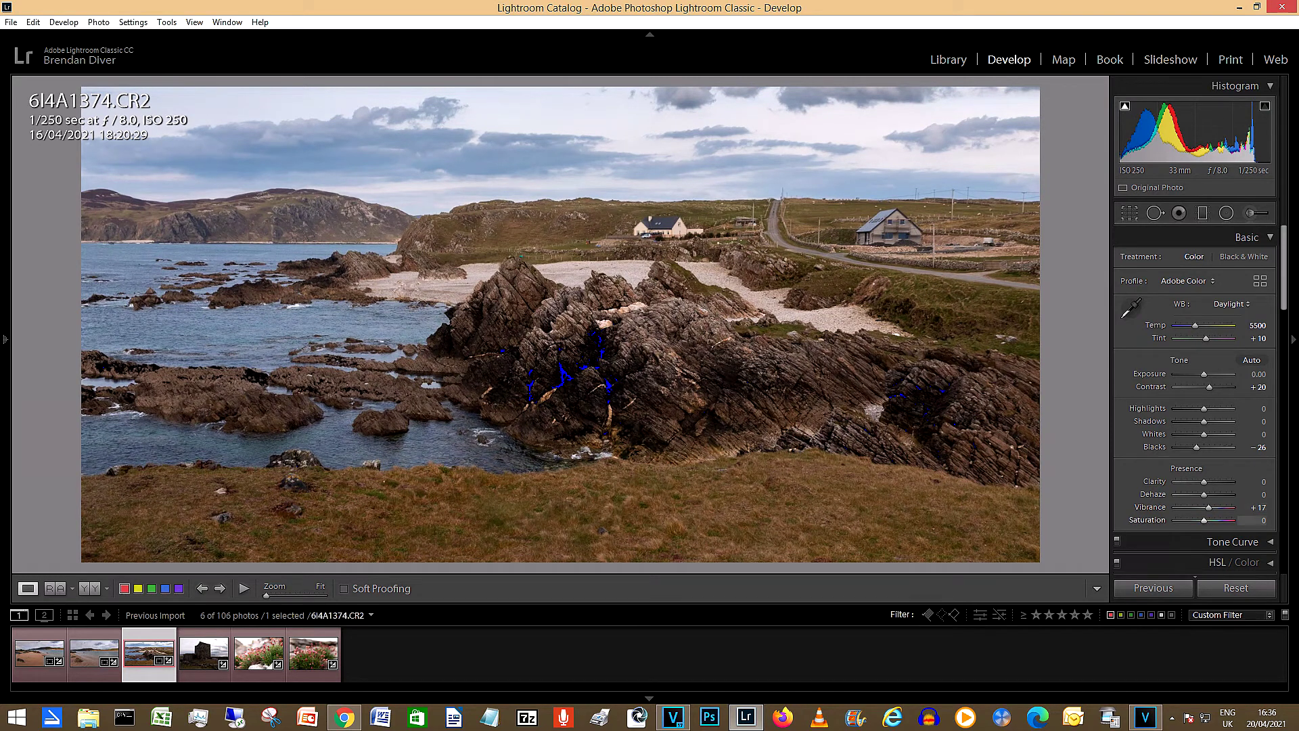
click(1260, 519)
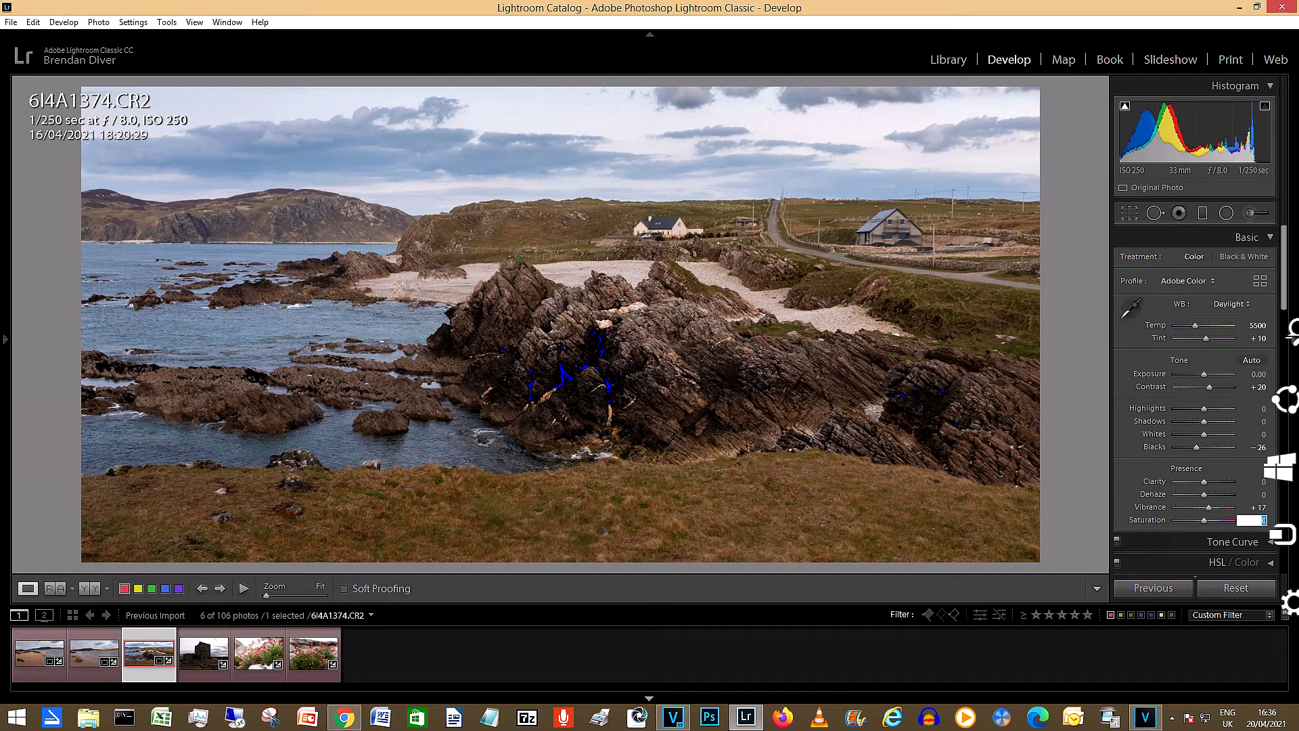
text(5)
key(Return)
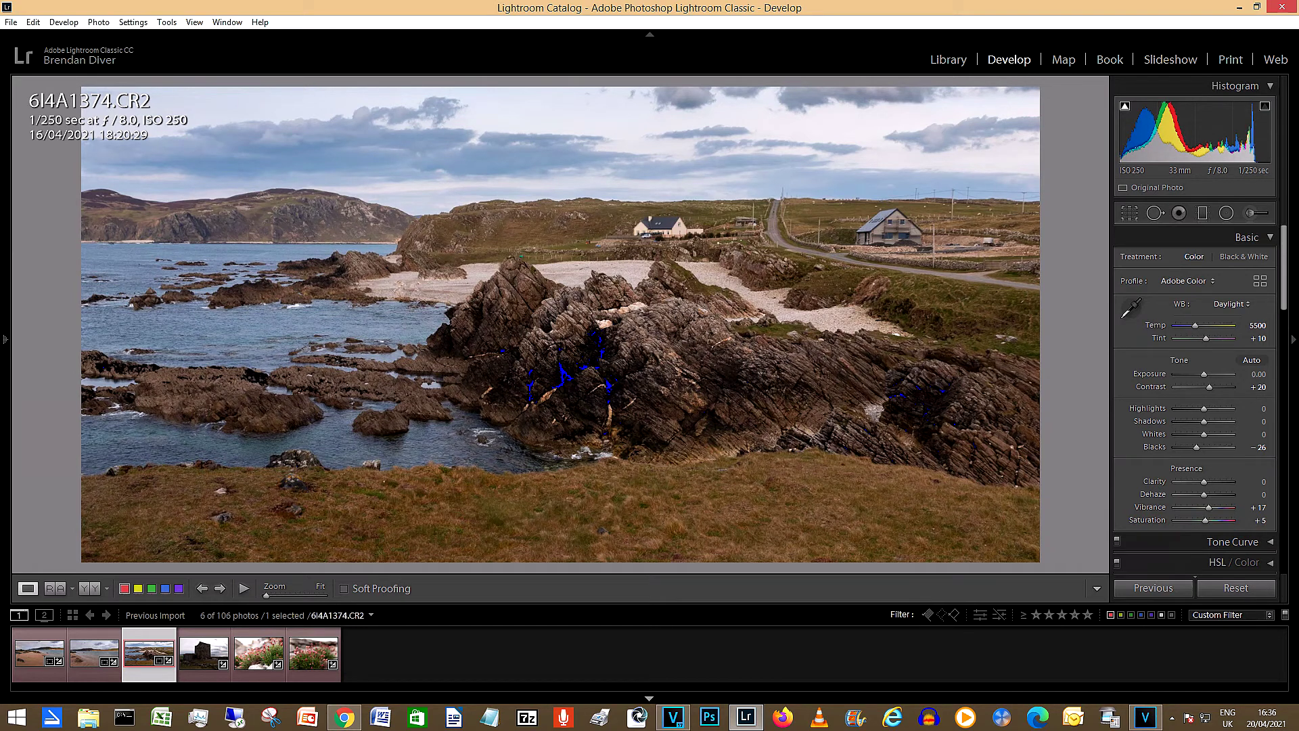
Set the rocky coast photo's sharpening Amount to 50
drag(1283, 268, 1283, 370)
click(1260, 351)
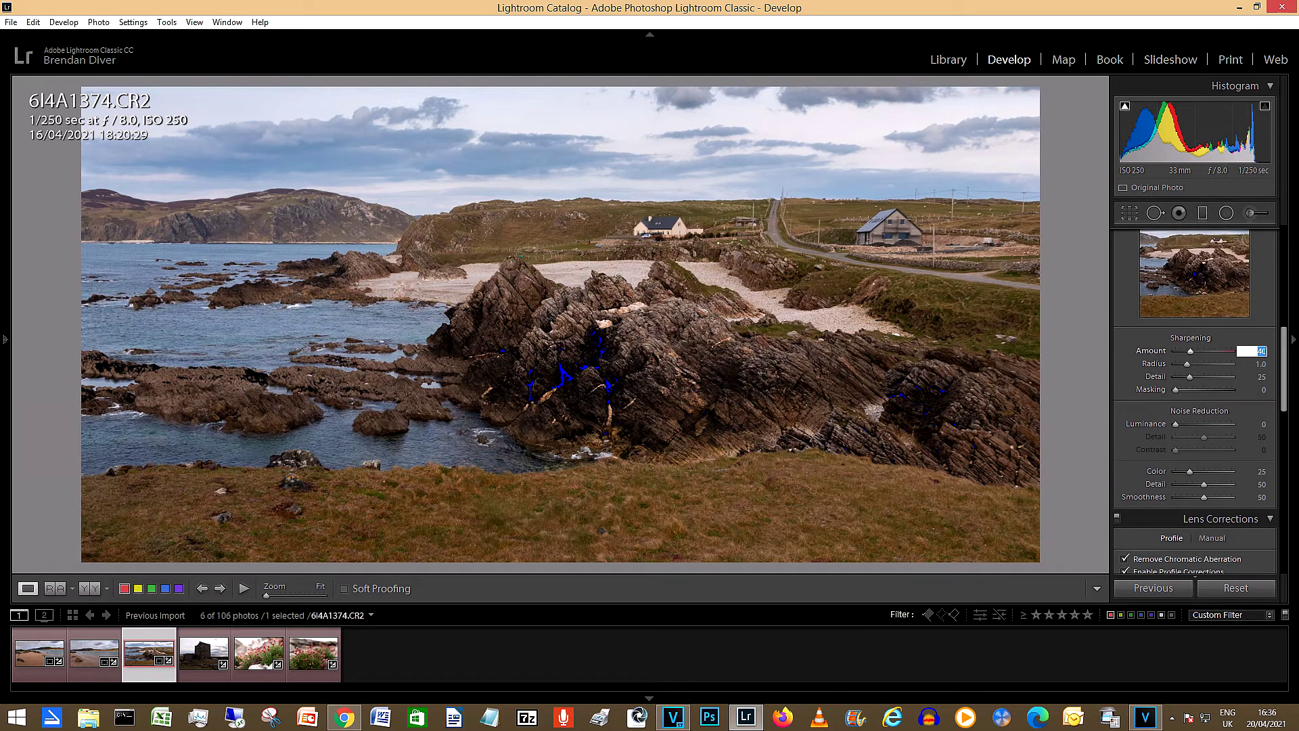
text(50)
key(Return)
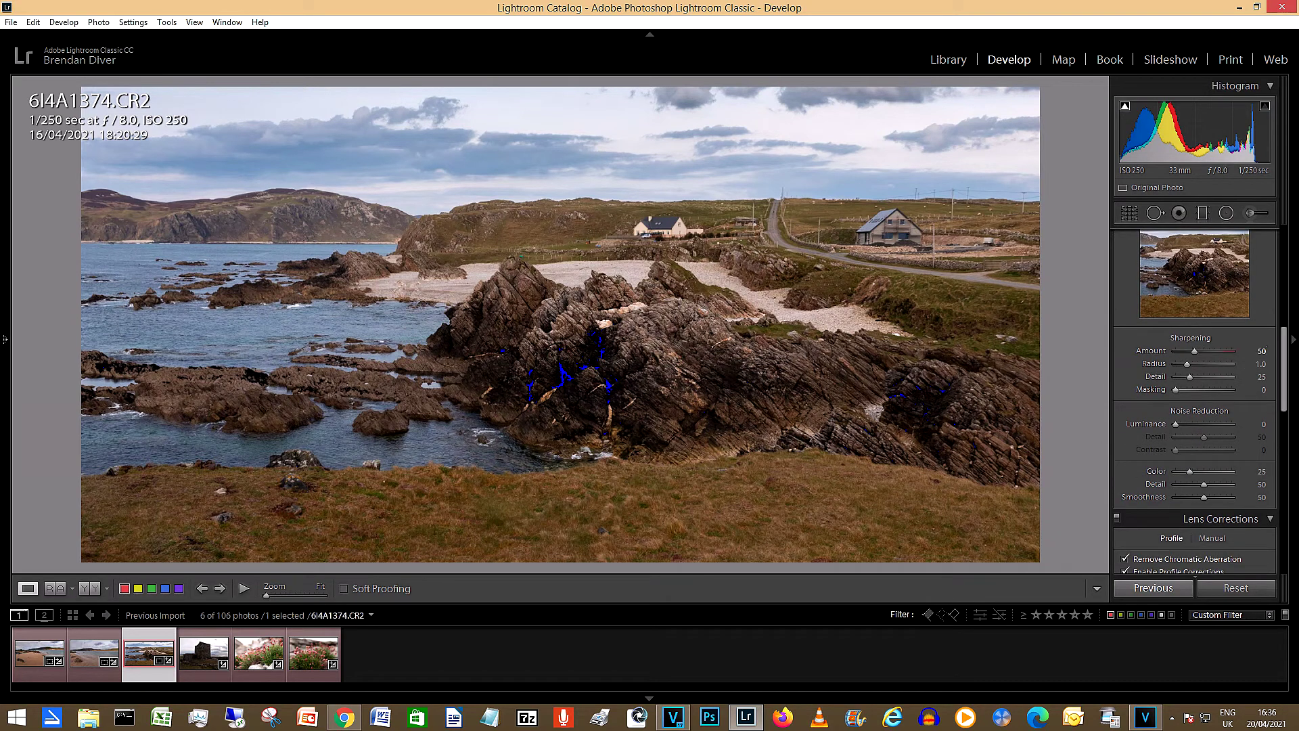
Set the rocky coast photo's Luminance noise reduction to 10 and compare the edit with the original side by side
click(1260, 424)
text(10)
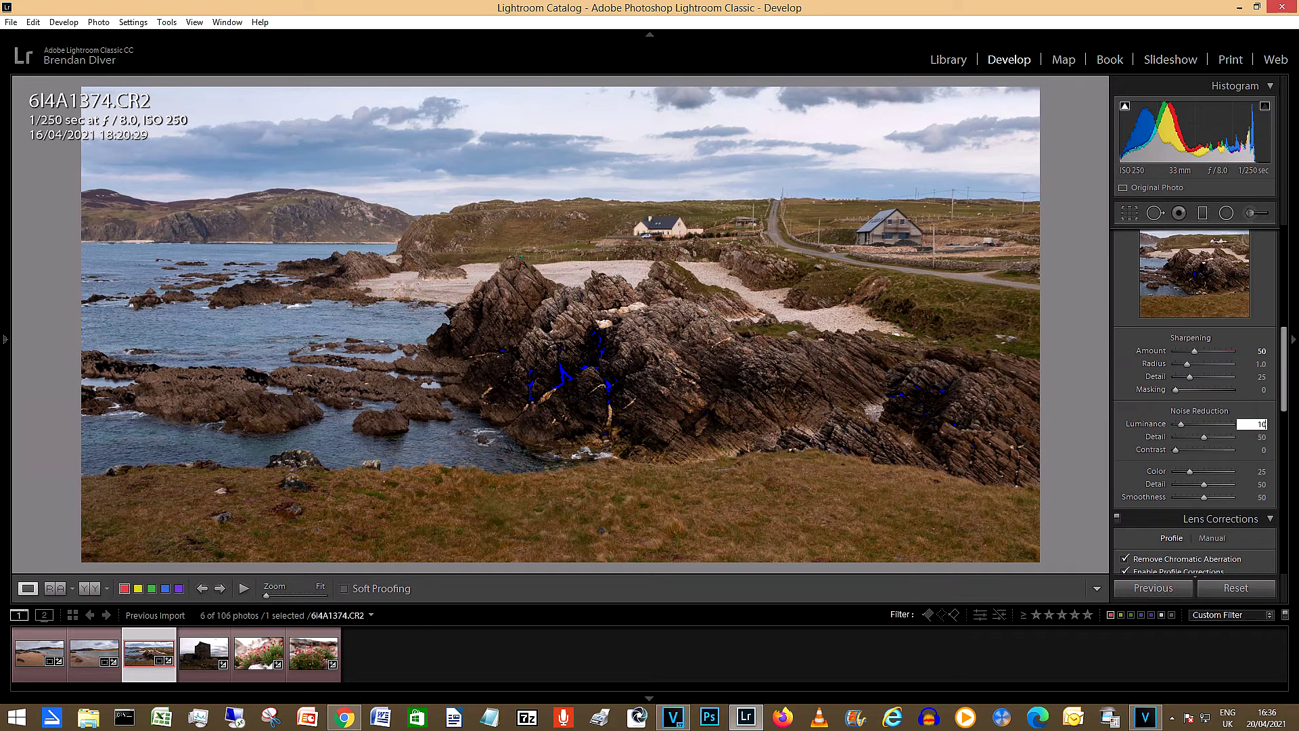
key(Return)
click(90, 588)
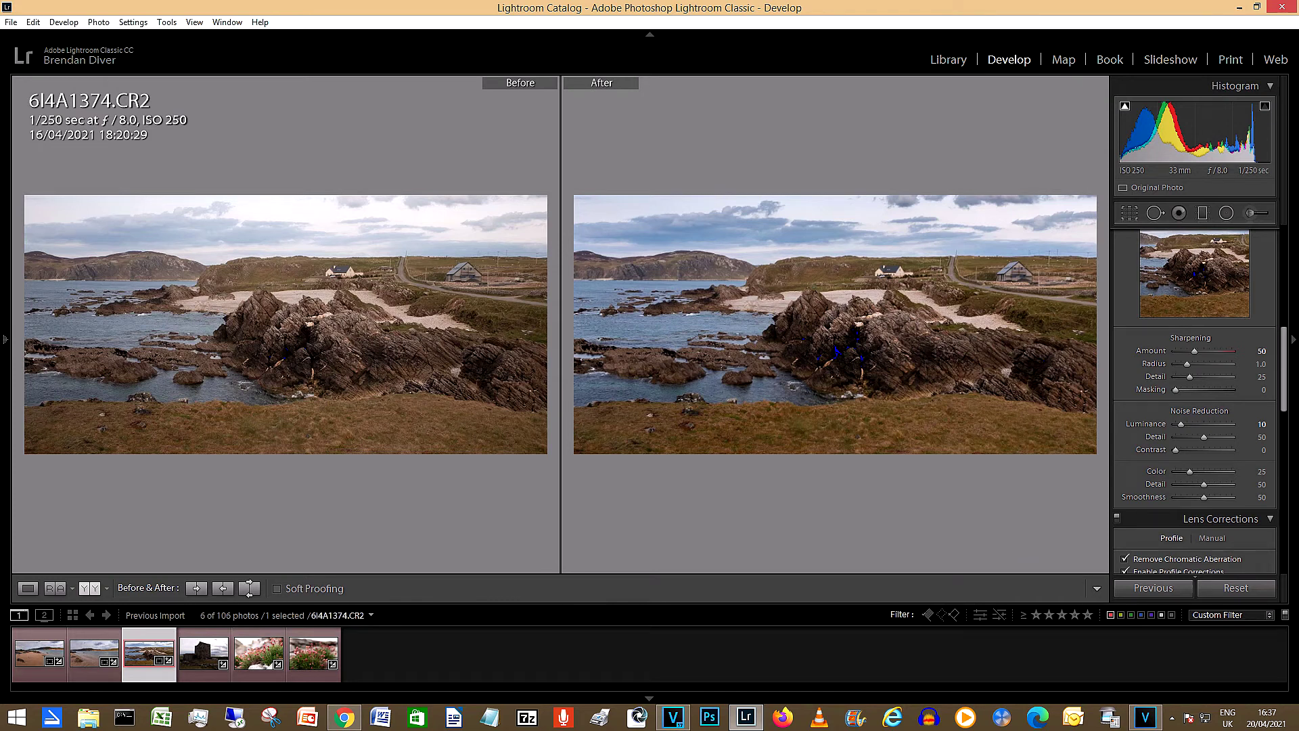
click(28, 588)
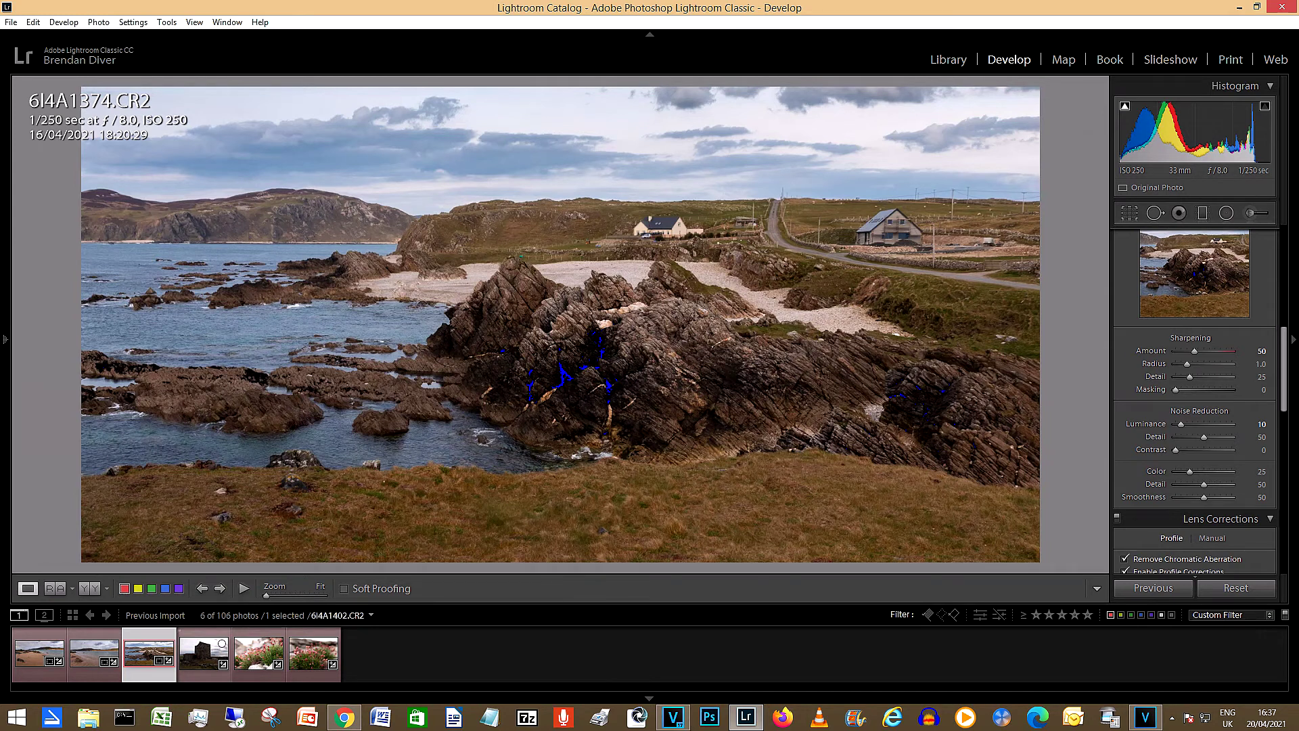
Open the stone tower photo 6I4A1402 and straighten it along the sea horizon beside the tower
click(203, 650)
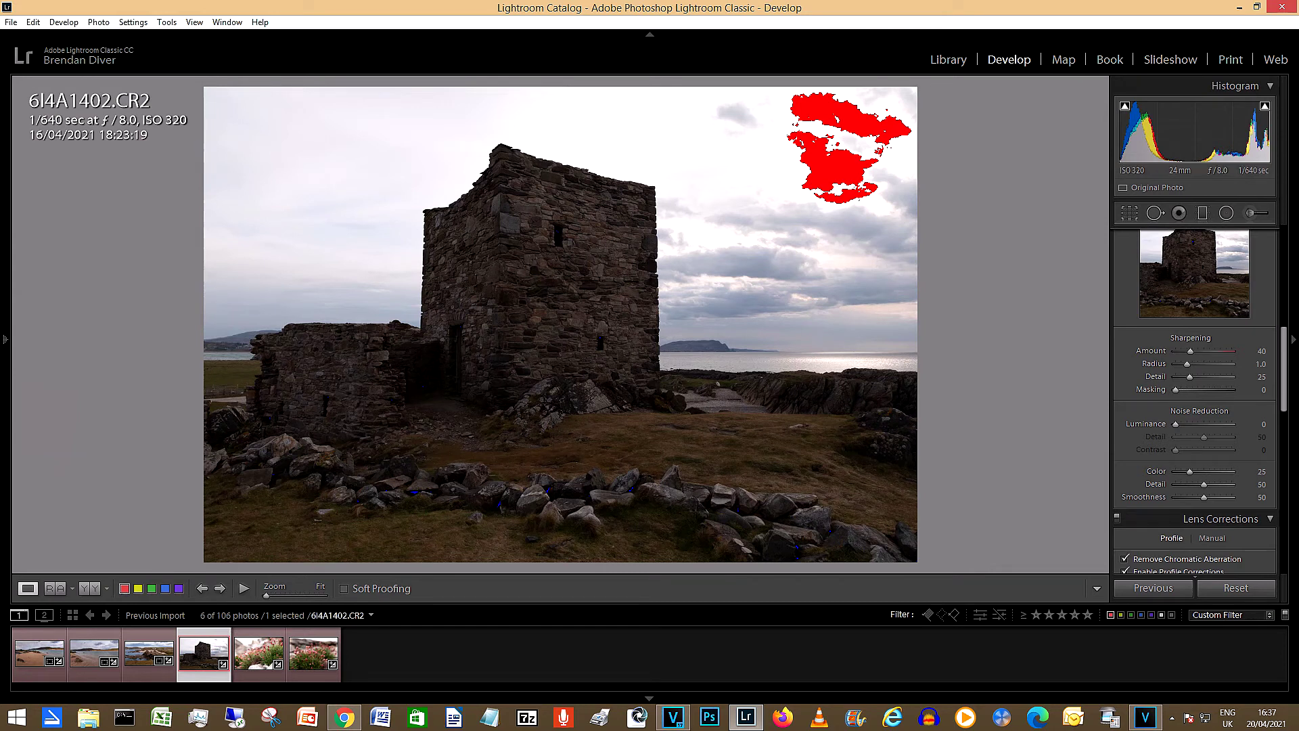
scroll(1195, 379, up, 5)
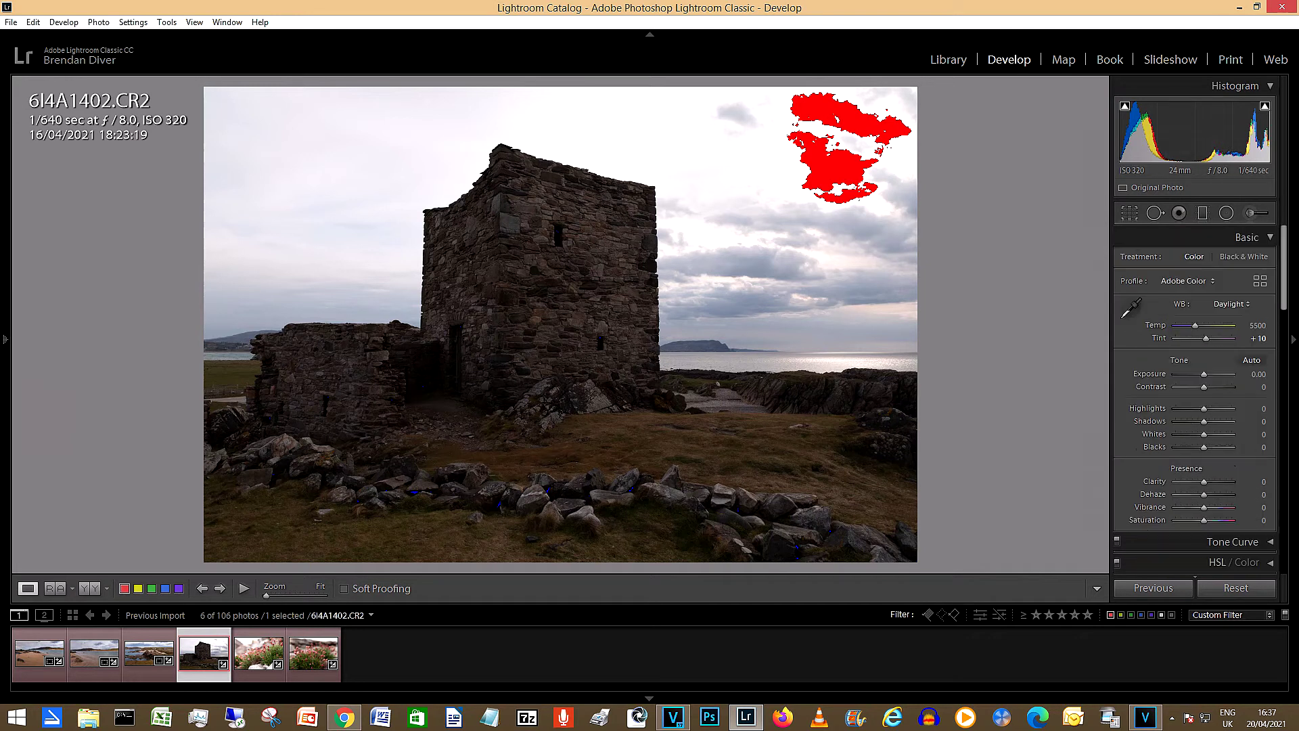
key(r)
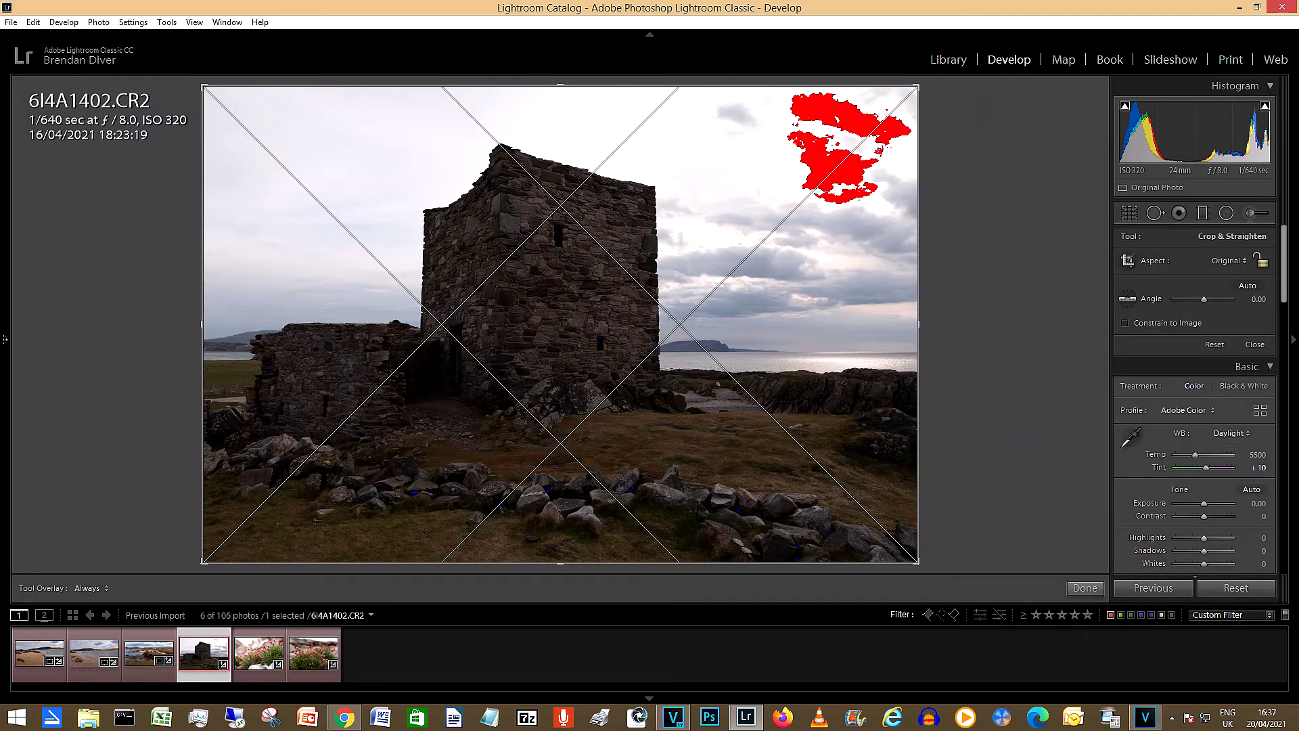
click(1126, 298)
drag(919, 353, 652, 352)
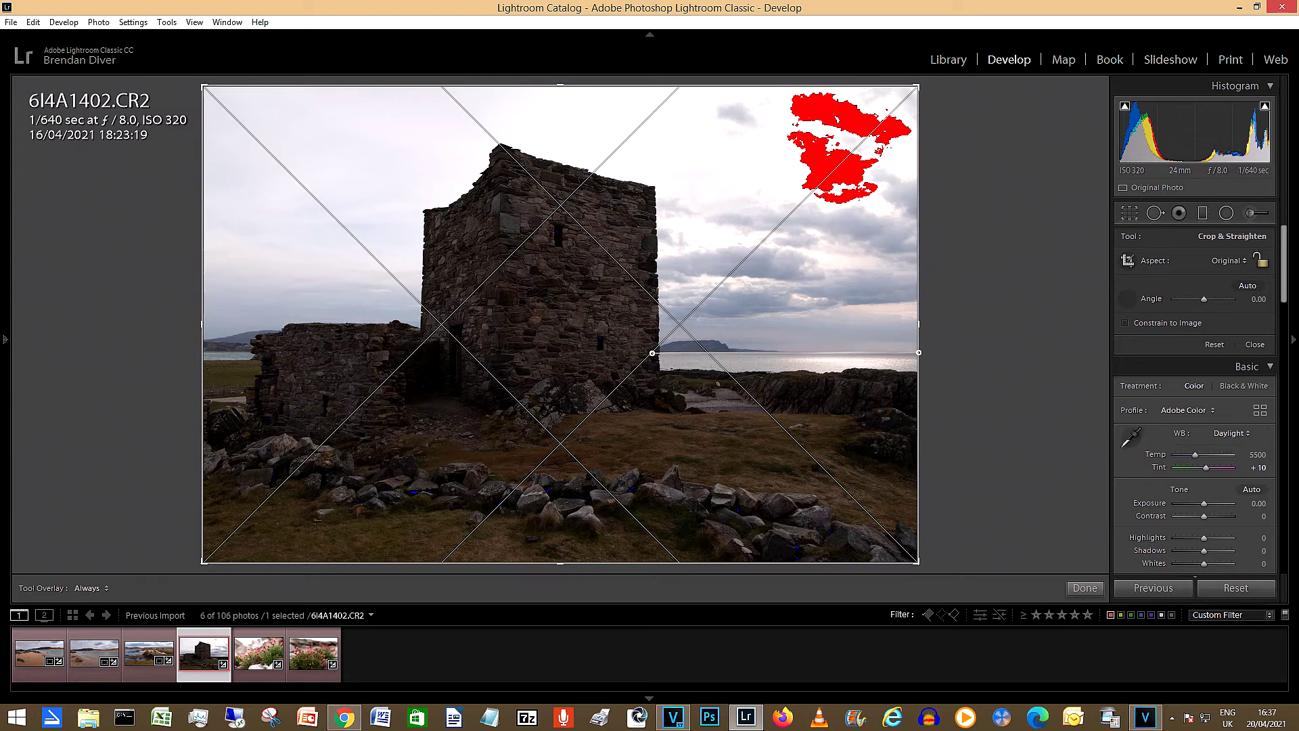
drag(652, 353, 652, 353)
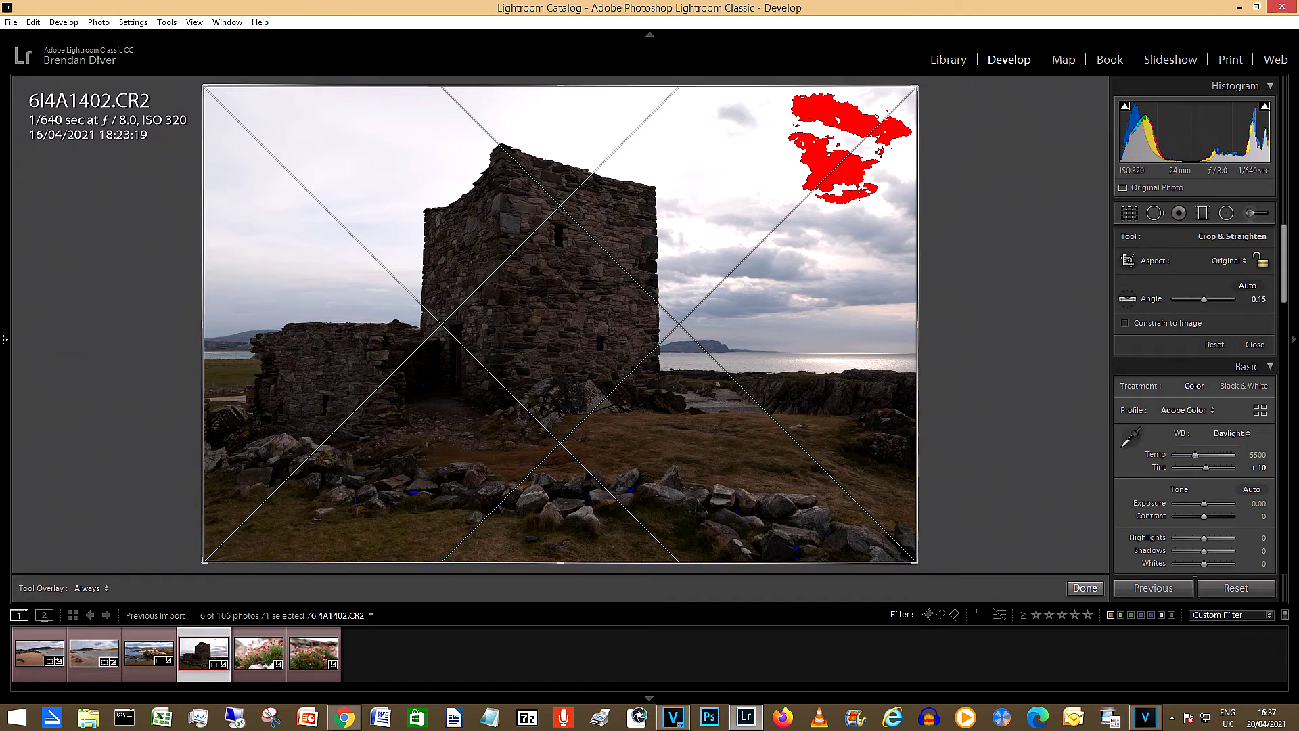
click(1085, 587)
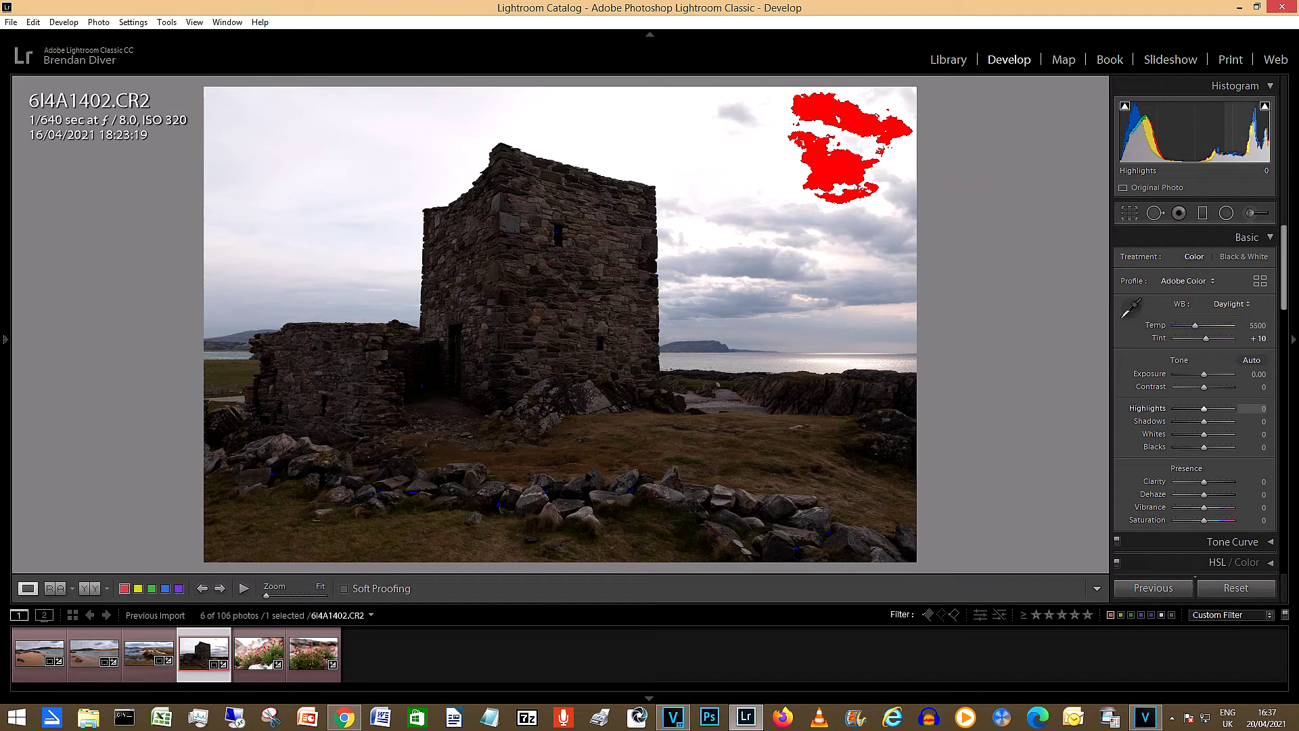
Recover the tower photo's sky and stonework with Highlights at -100 and Shadows at +55
drag(1204, 409, 1193, 408)
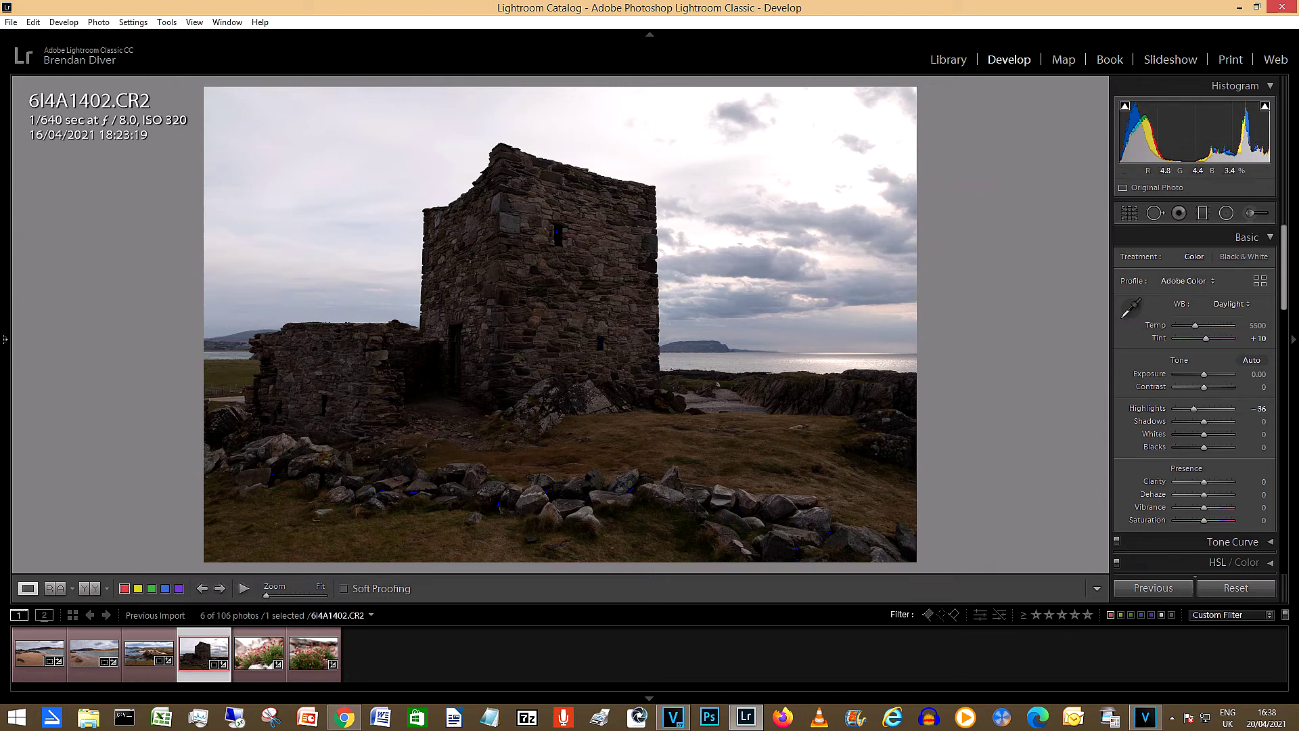
drag(1204, 421, 1220, 421)
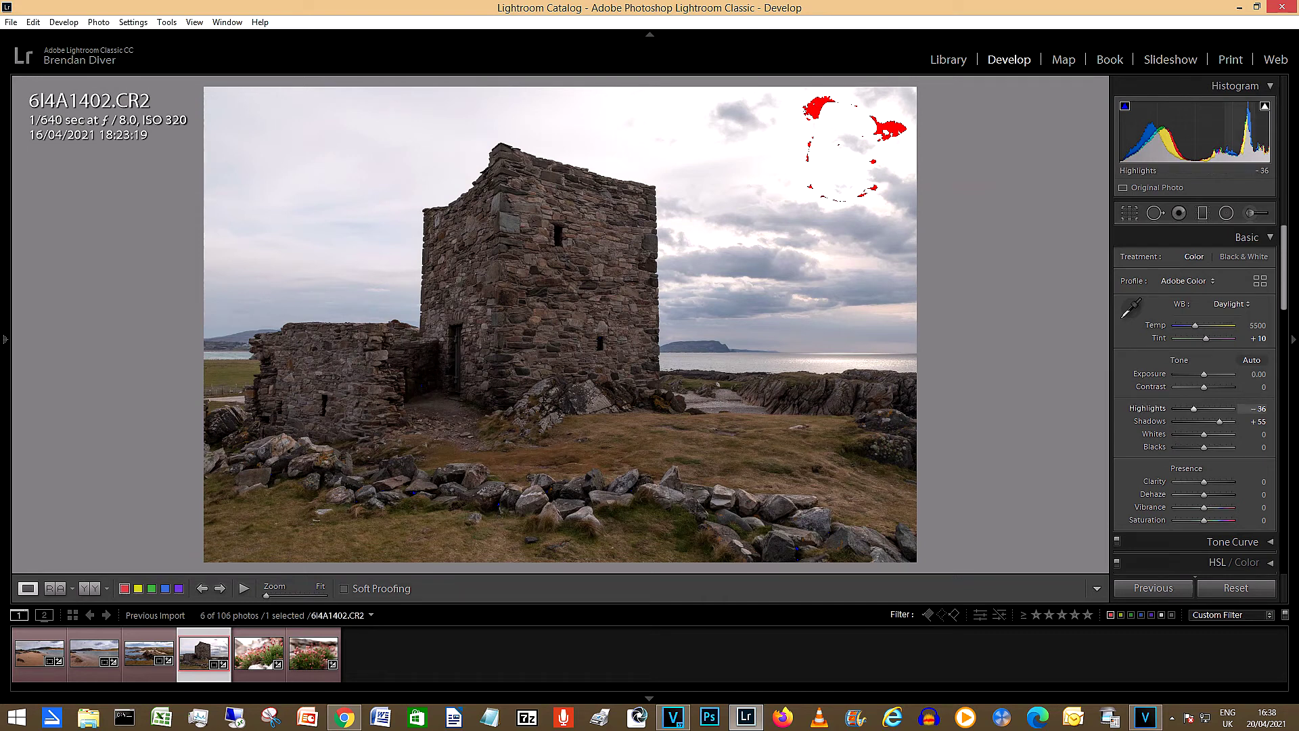
drag(1193, 409, 1184, 409)
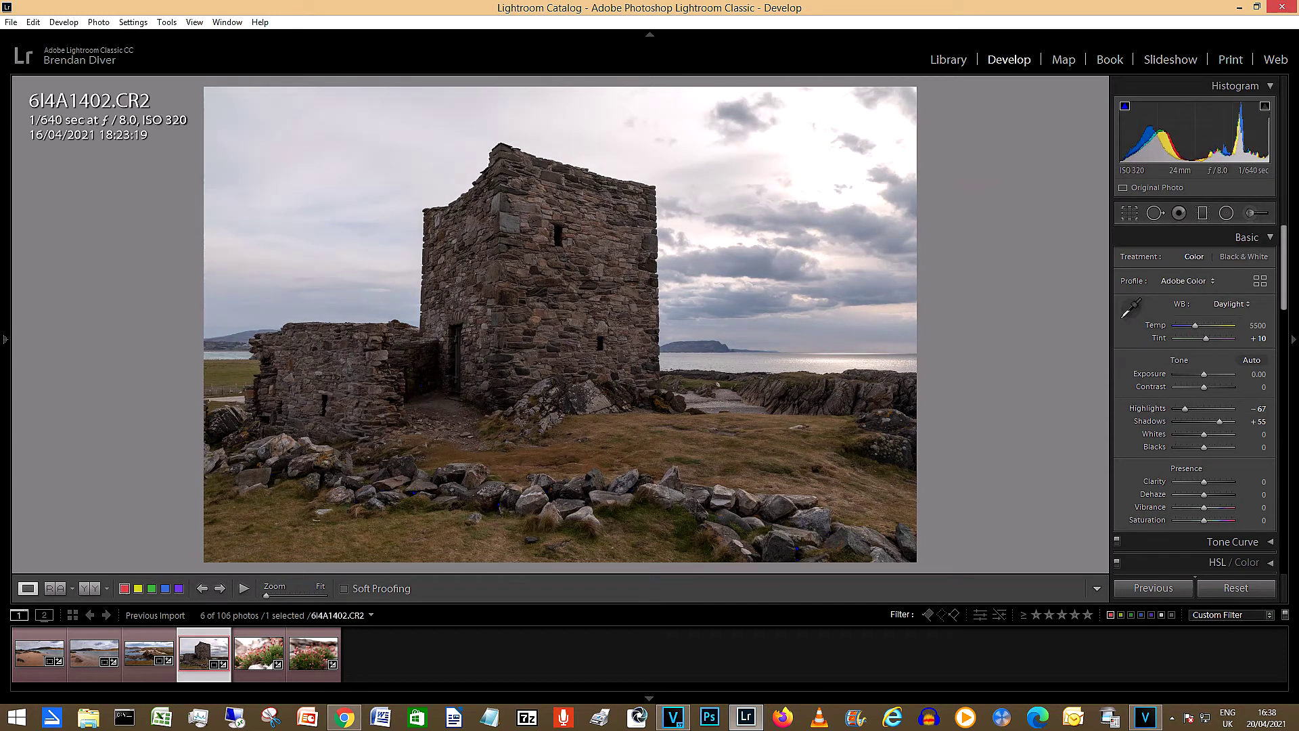
drag(1185, 409, 1176, 409)
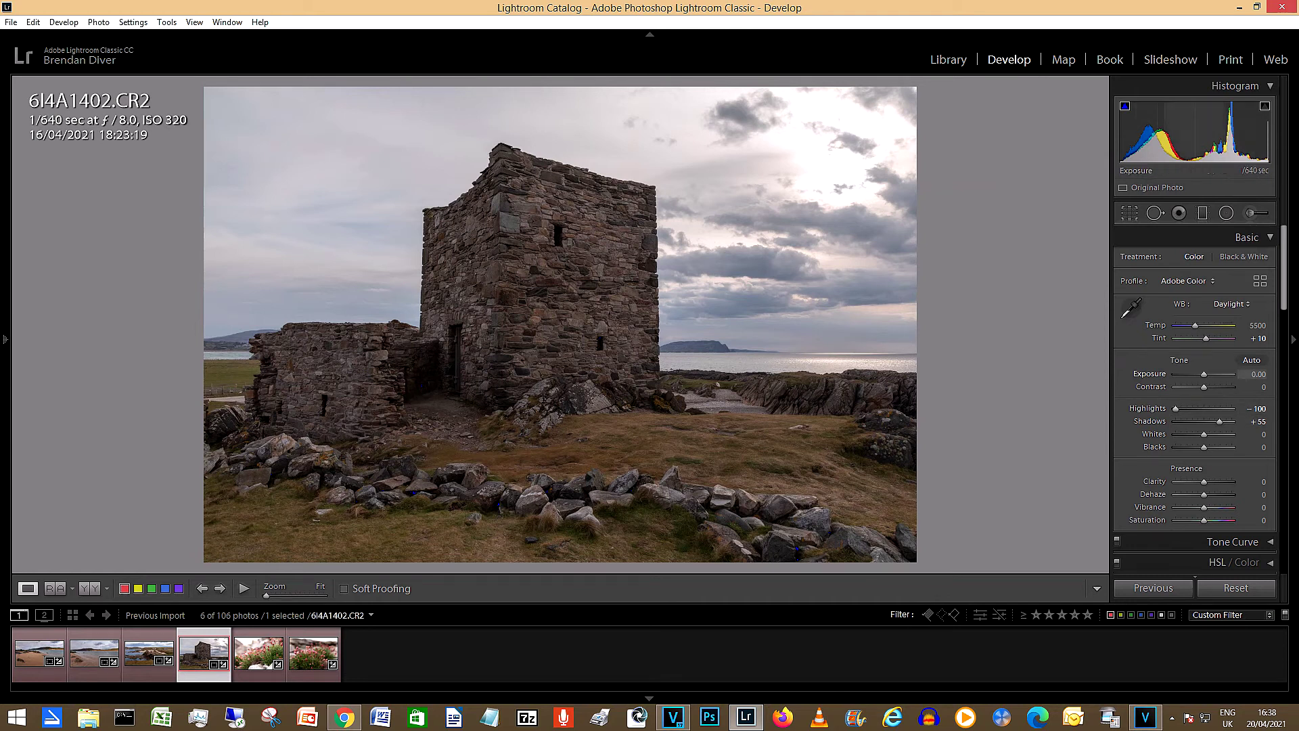
Refine the tower photo's overall tone with Contrast +24, Shadows +64, Blacks -12 and Exposure +0.44
drag(1204, 387, 1211, 387)
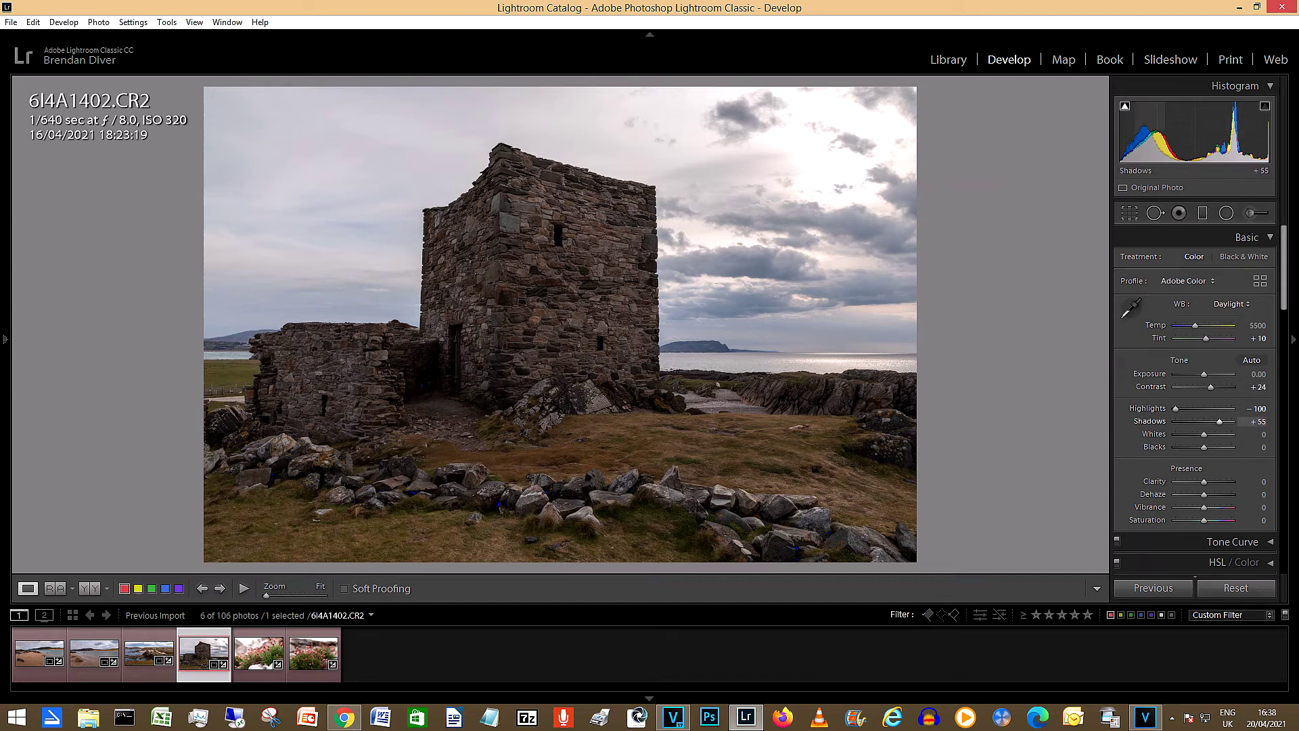
drag(1220, 421, 1222, 421)
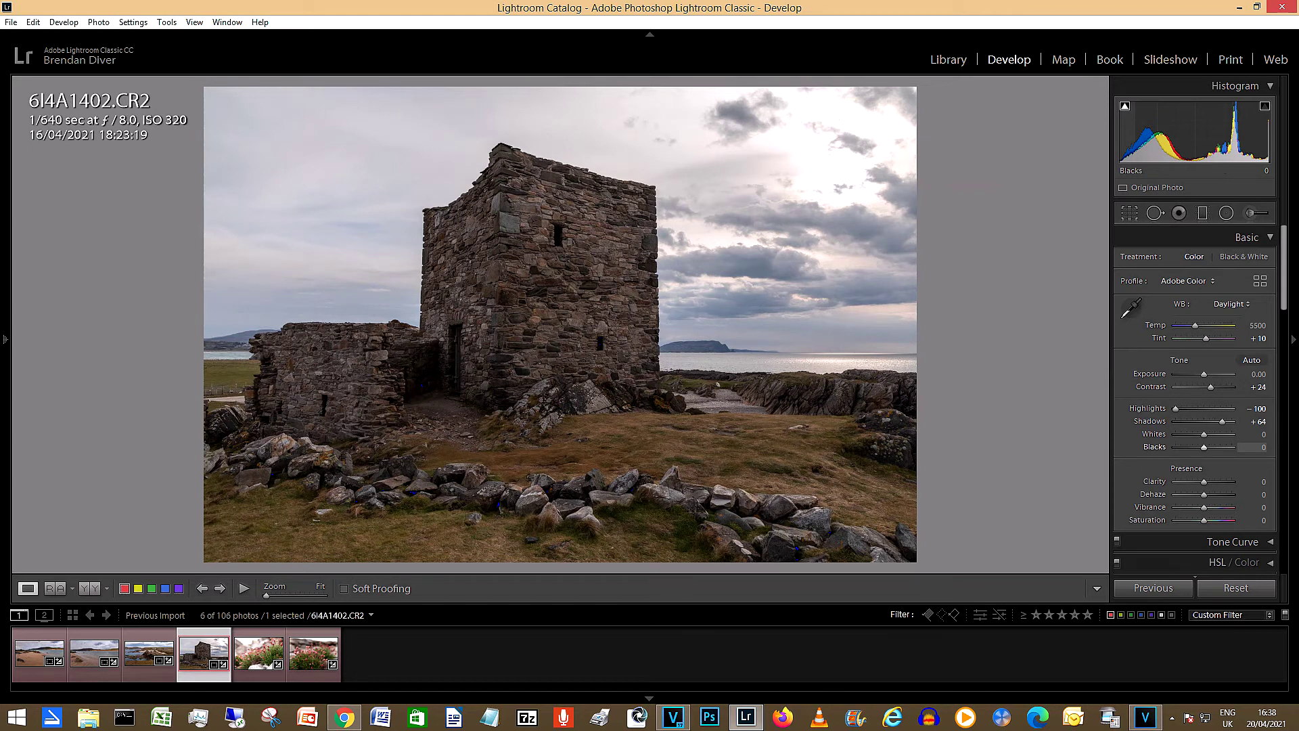
drag(1260, 446, 1255, 446)
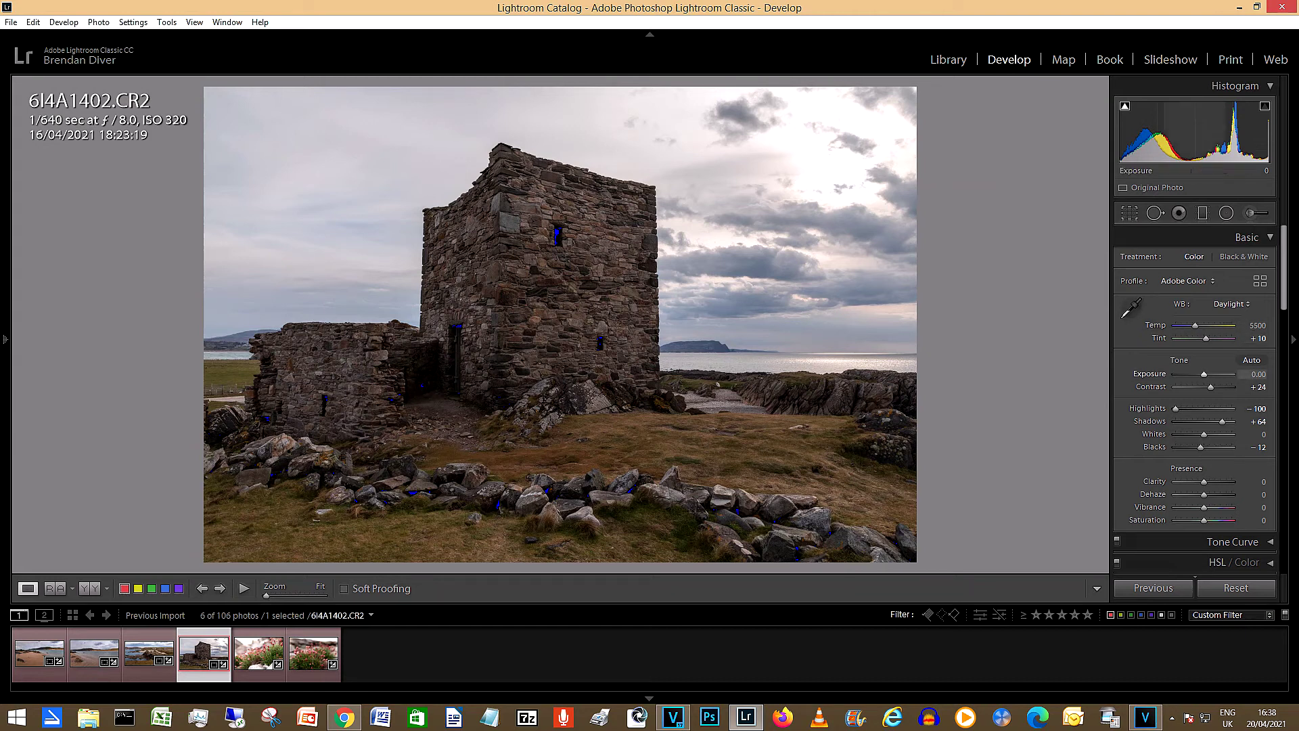
drag(1204, 373, 1206, 374)
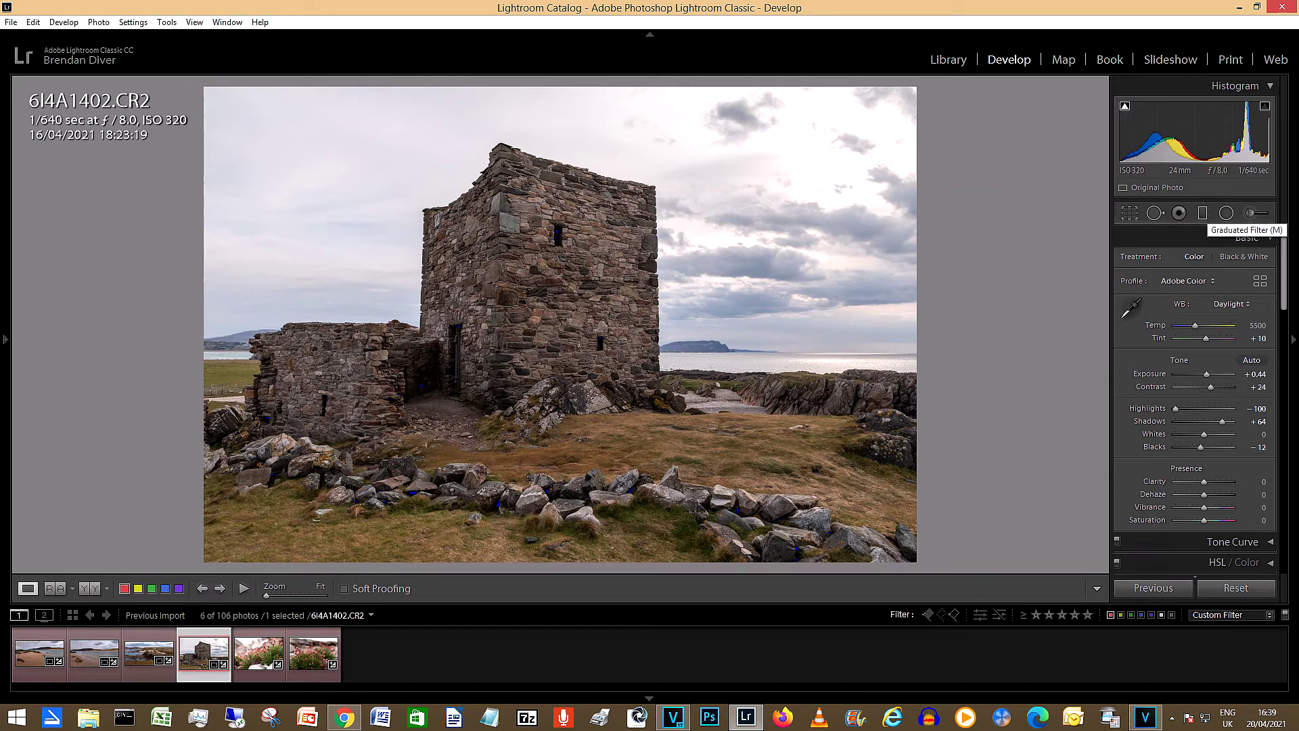
Darken the tower photo's sky with a graduated filter from the upper edge to just below the horizon, at Exposure -0.52 and Highlights -100
click(1203, 212)
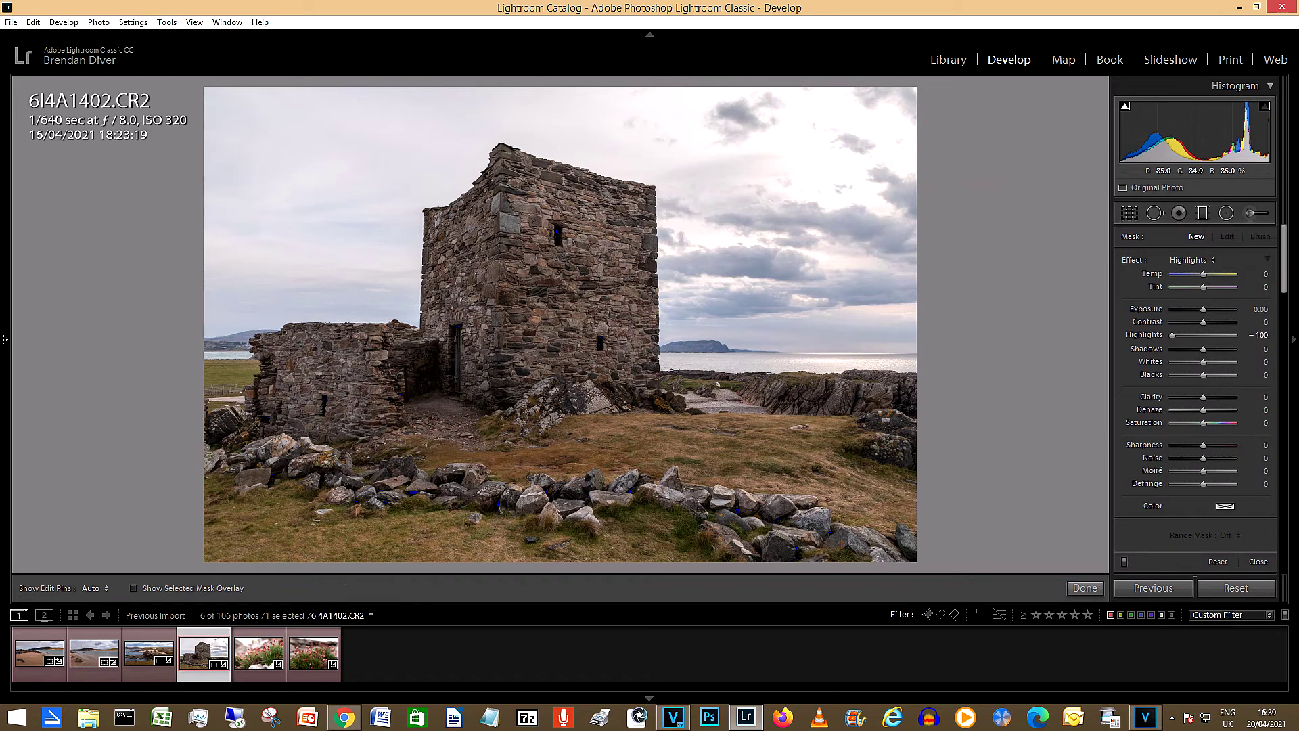
drag(521, 90, 525, 364)
drag(1203, 309, 1199, 309)
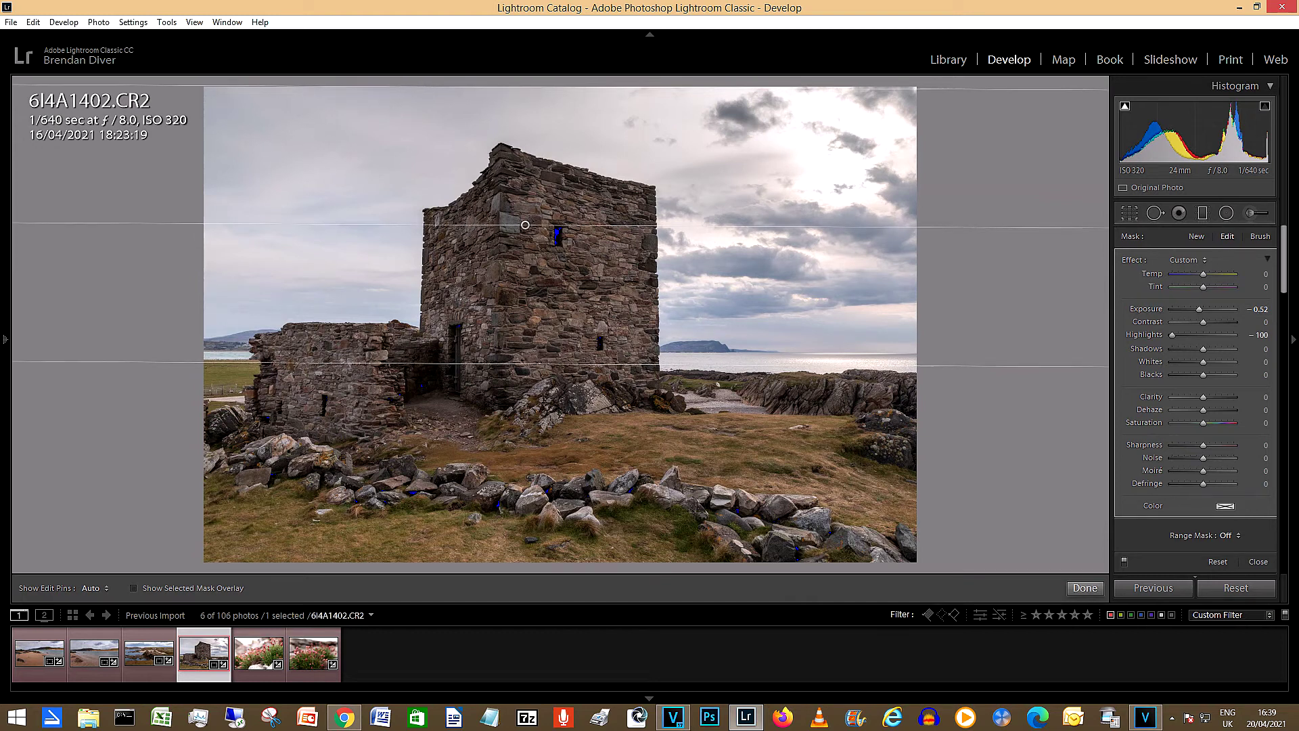
click(1084, 587)
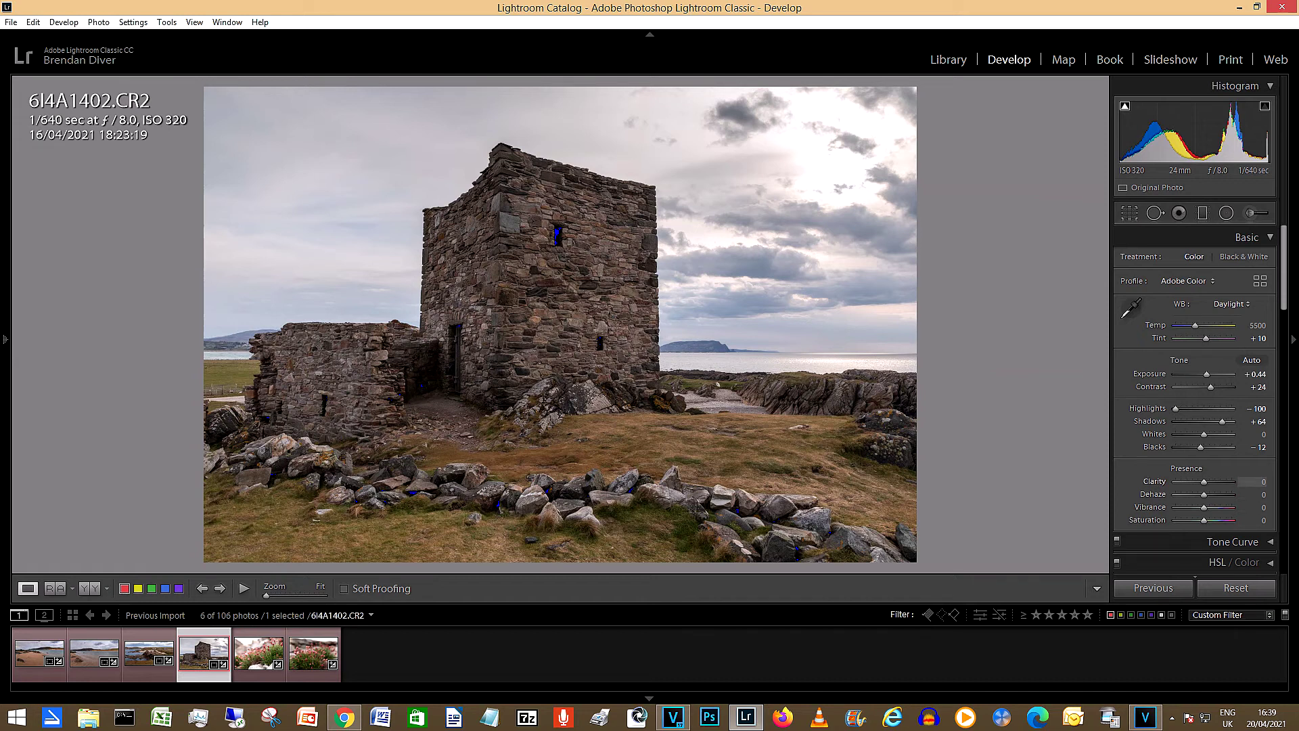
Set the tower photo's Clarity to +10
click(1252, 481)
text(10)
key(Return)
Set the tower photo's Vibrance to +31 and Saturation to +5
click(1259, 507)
text(2)
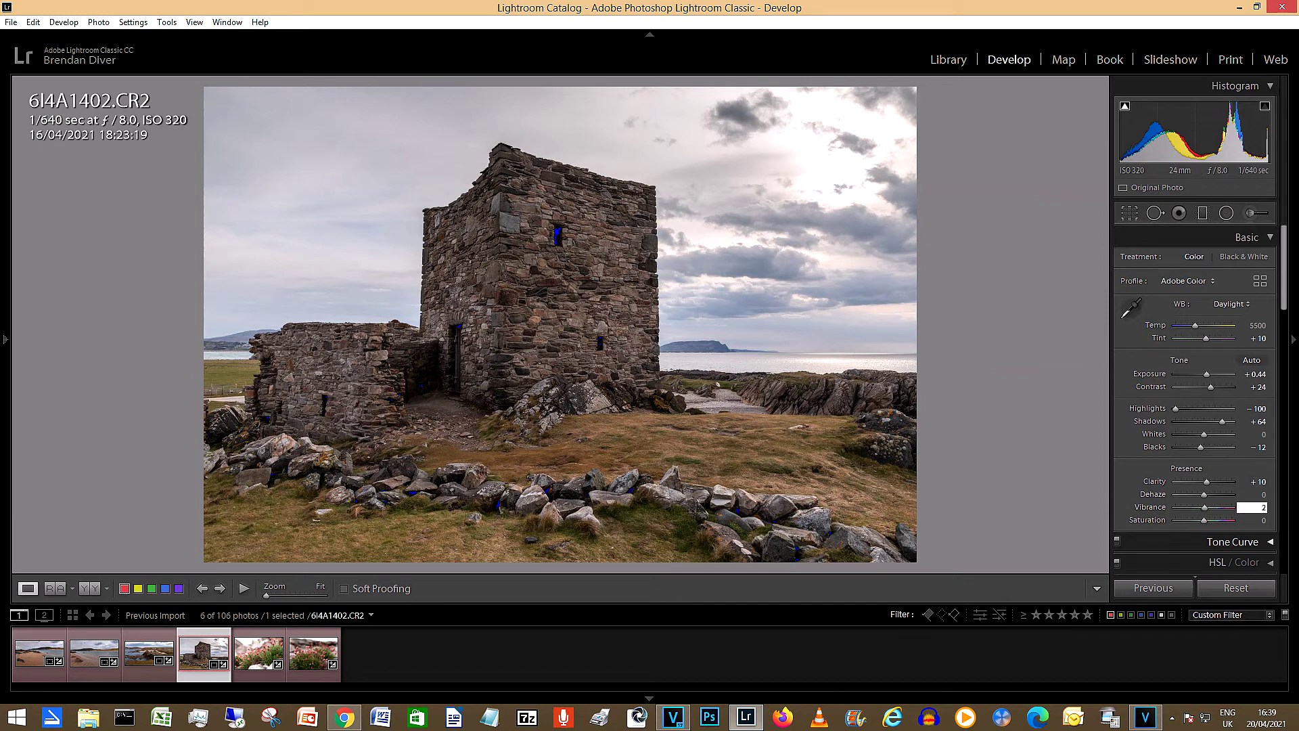
text(0)
click(1210, 507)
drag(1209, 507, 1213, 507)
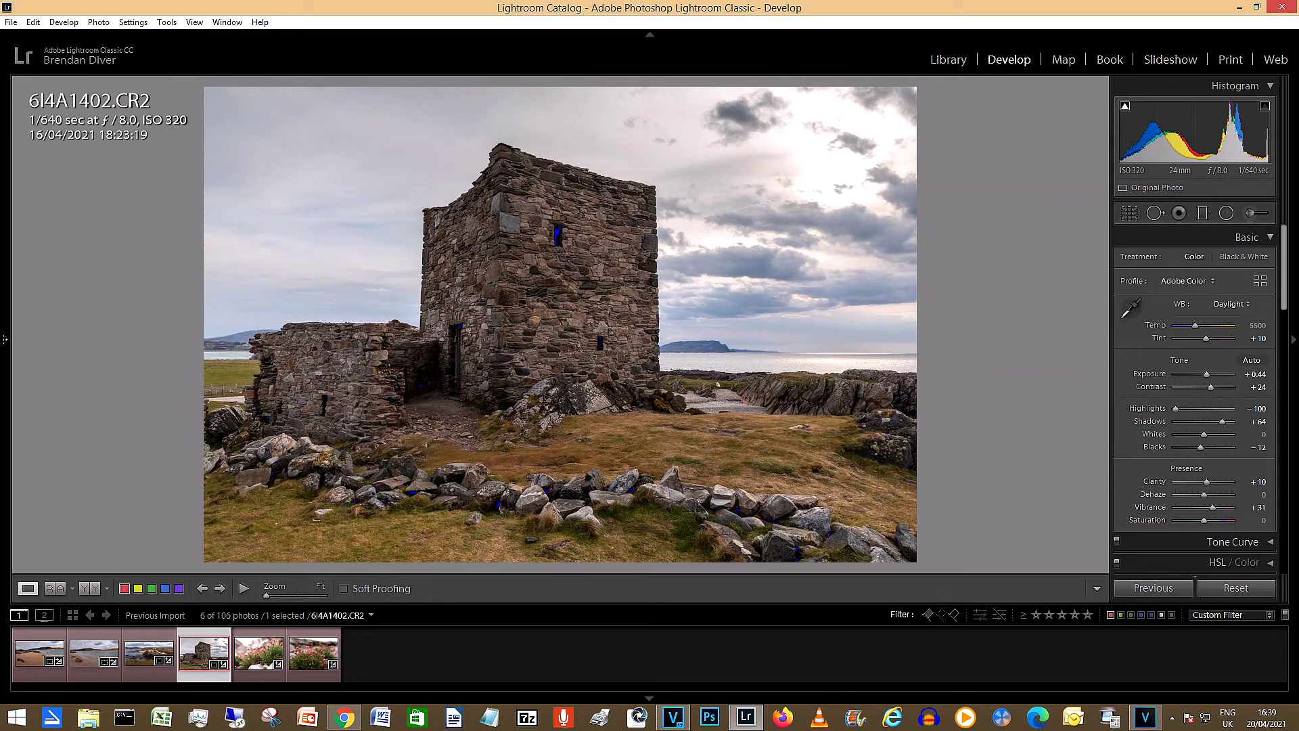
click(1252, 520)
text(5)
key(Return)
Set the tower photo's sharpening Amount to 50 and Luminance noise reduction to 10, checking the edit against the original
scroll(1195, 402, down, 6)
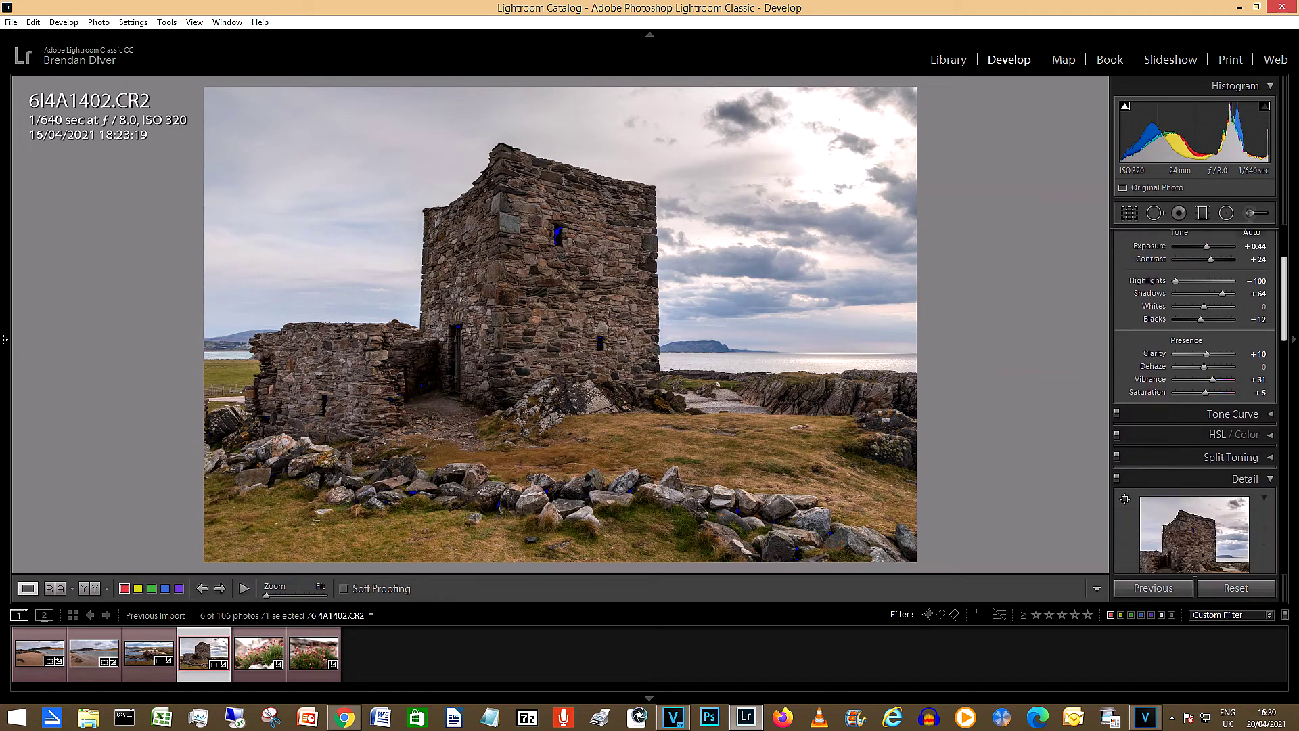
click(1252, 373)
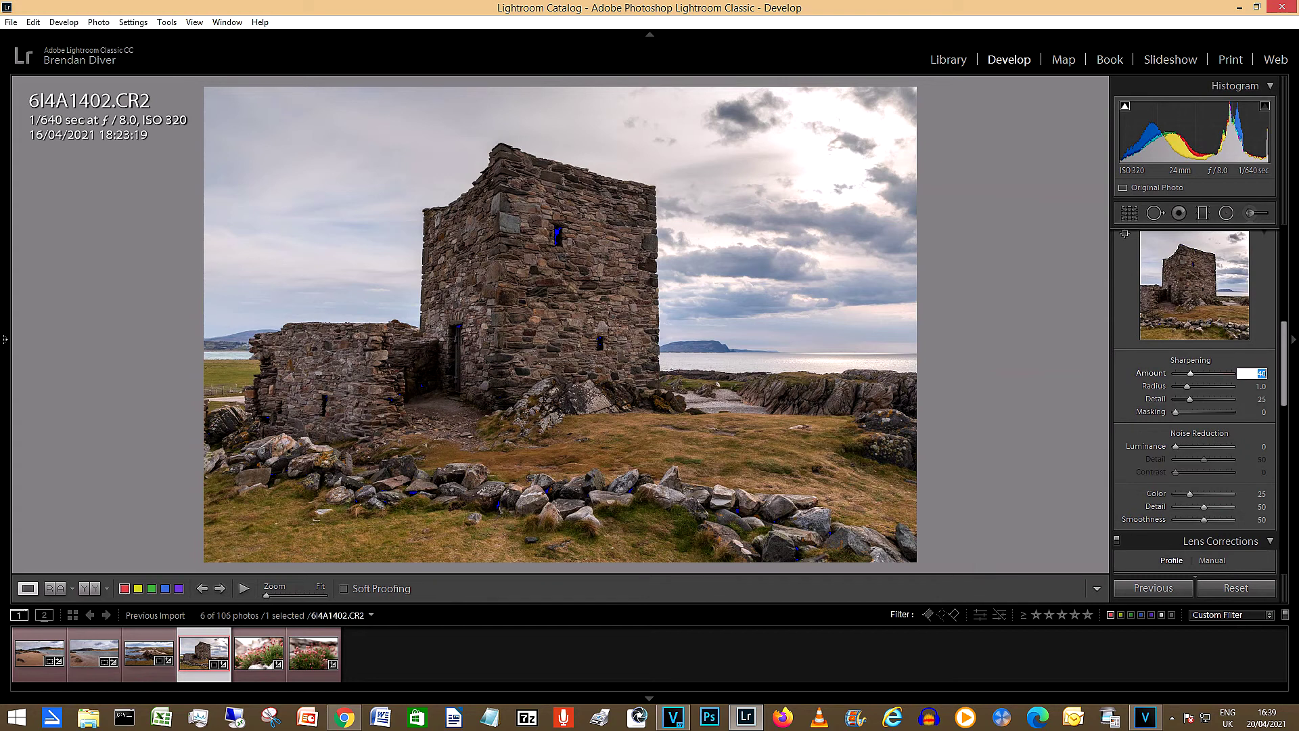
text(50)
key(Return)
click(1252, 446)
text(10)
key(Return)
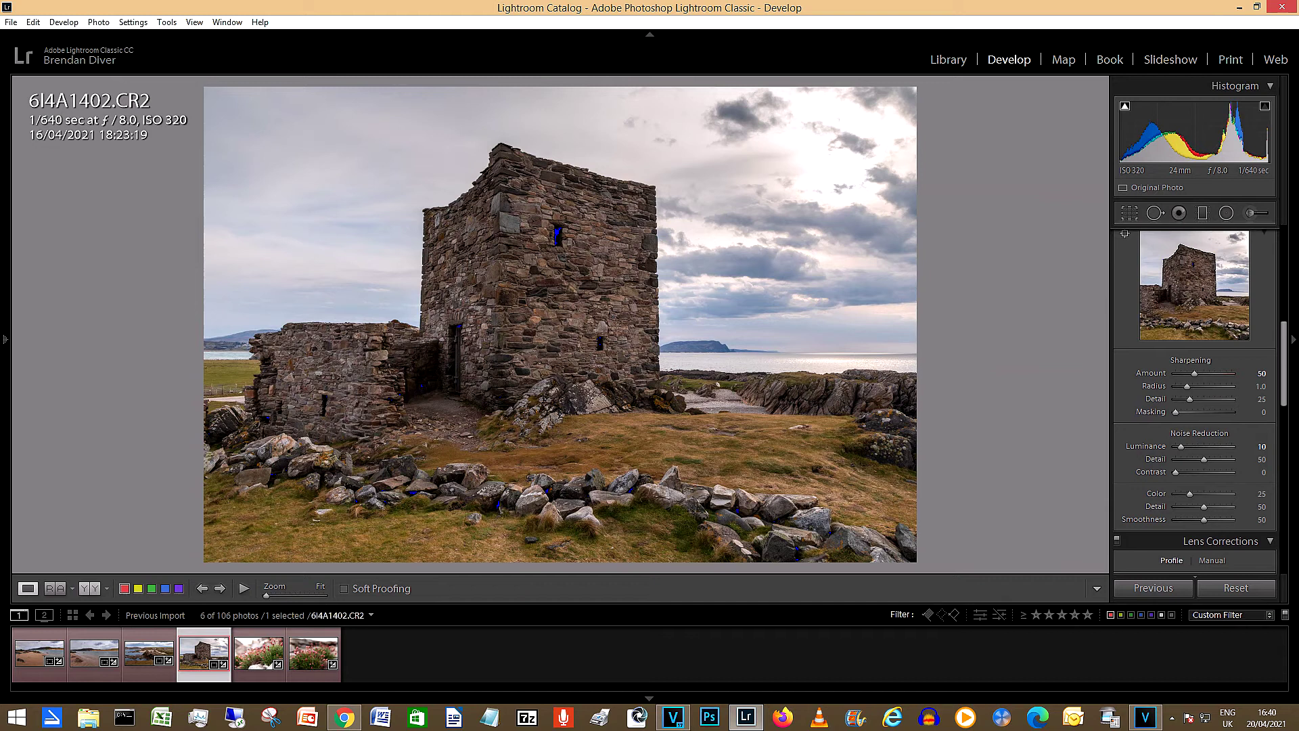
click(90, 588)
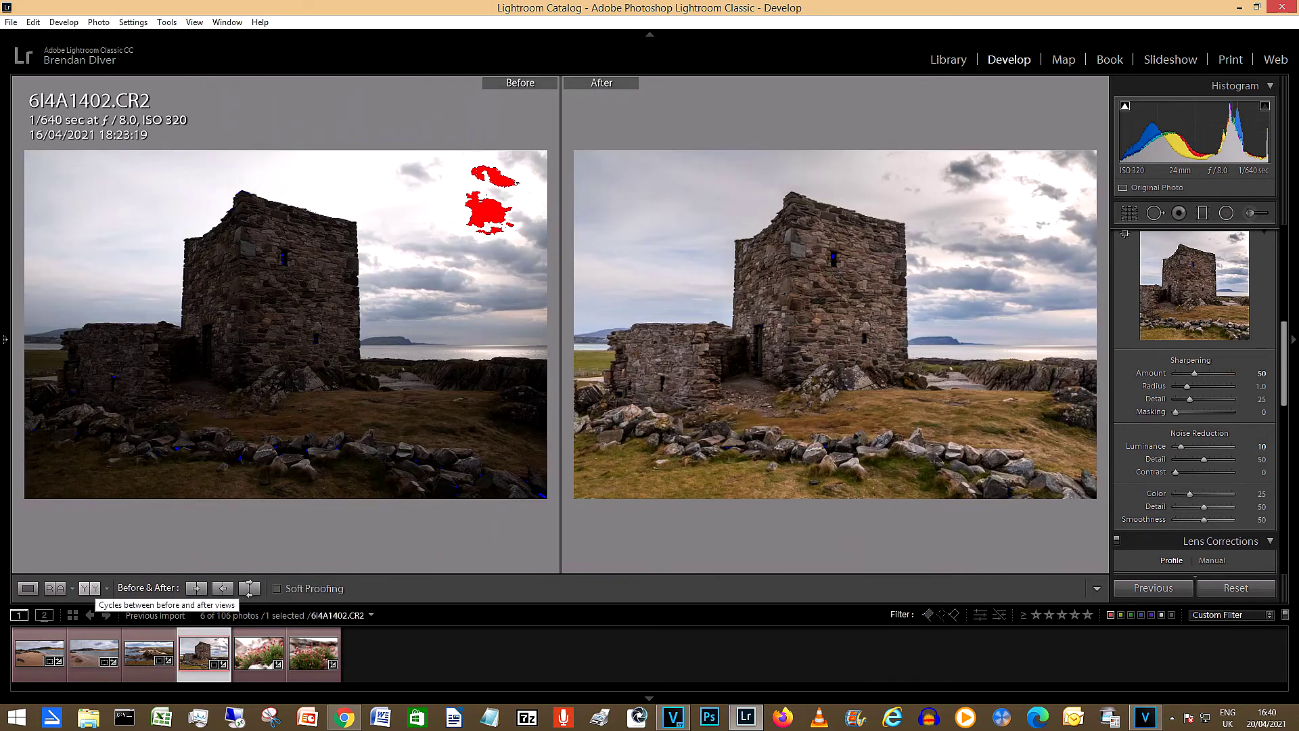
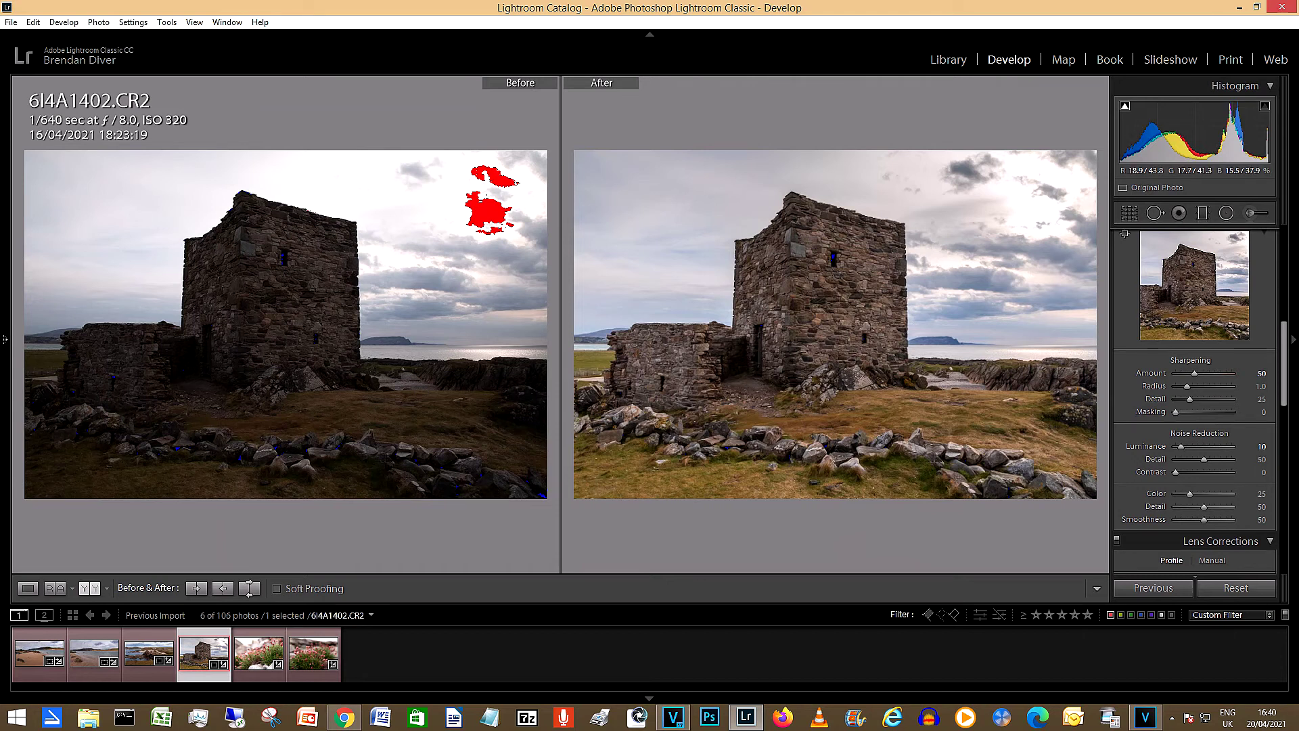
Open the pink flower photo 6I4A1417 in the single-image view and set its Highlights to -100
click(28, 588)
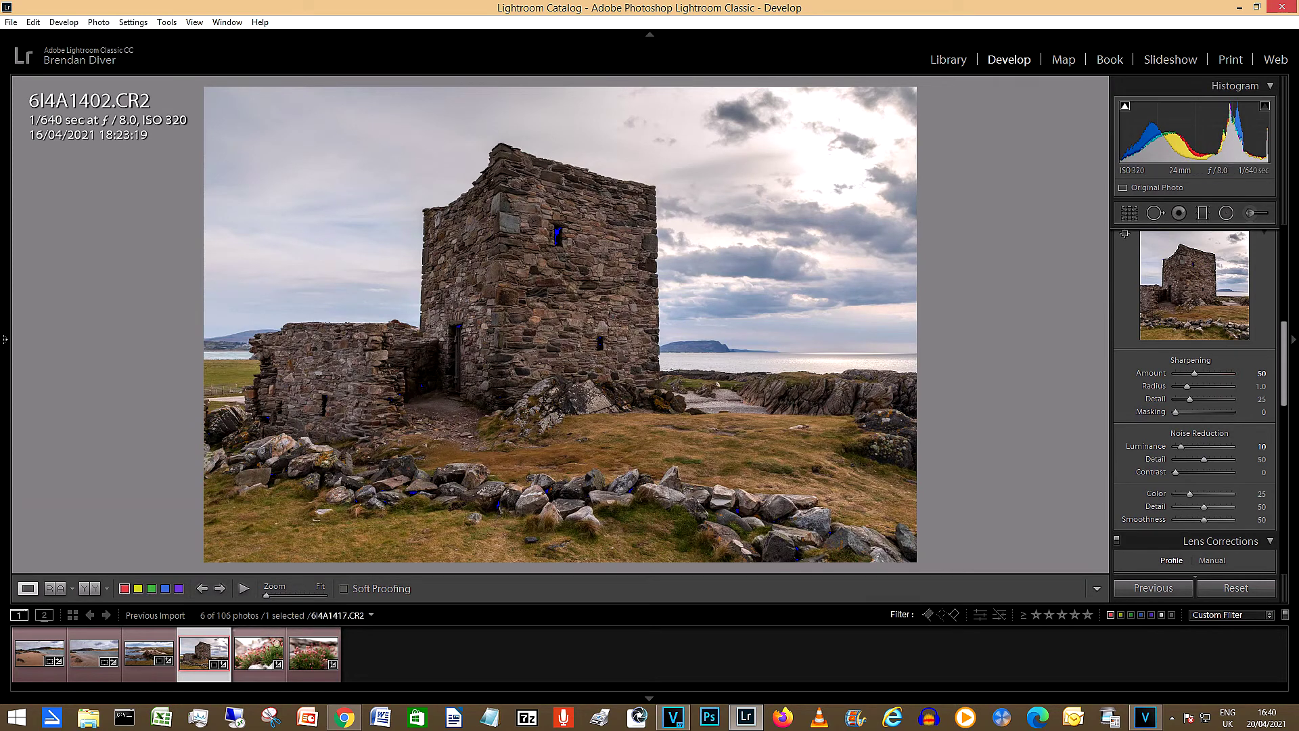
click(259, 652)
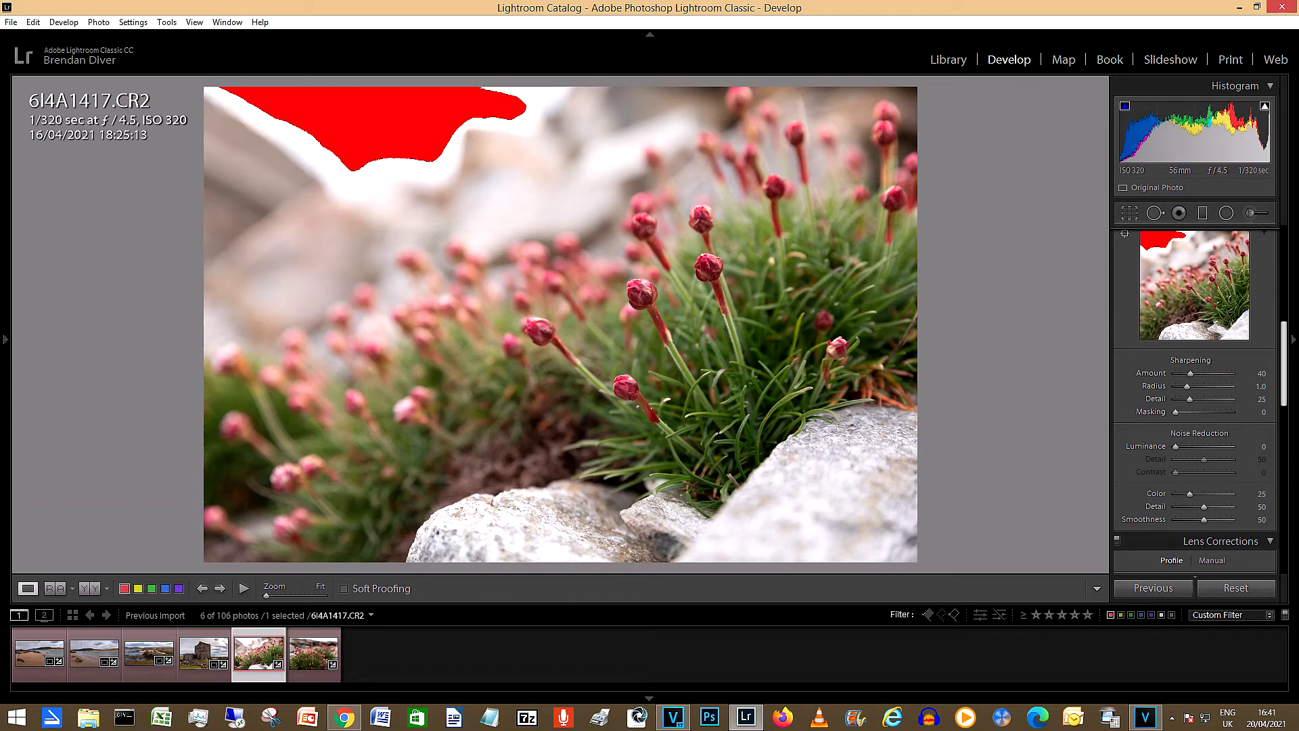
scroll(1284, 339, up, 5)
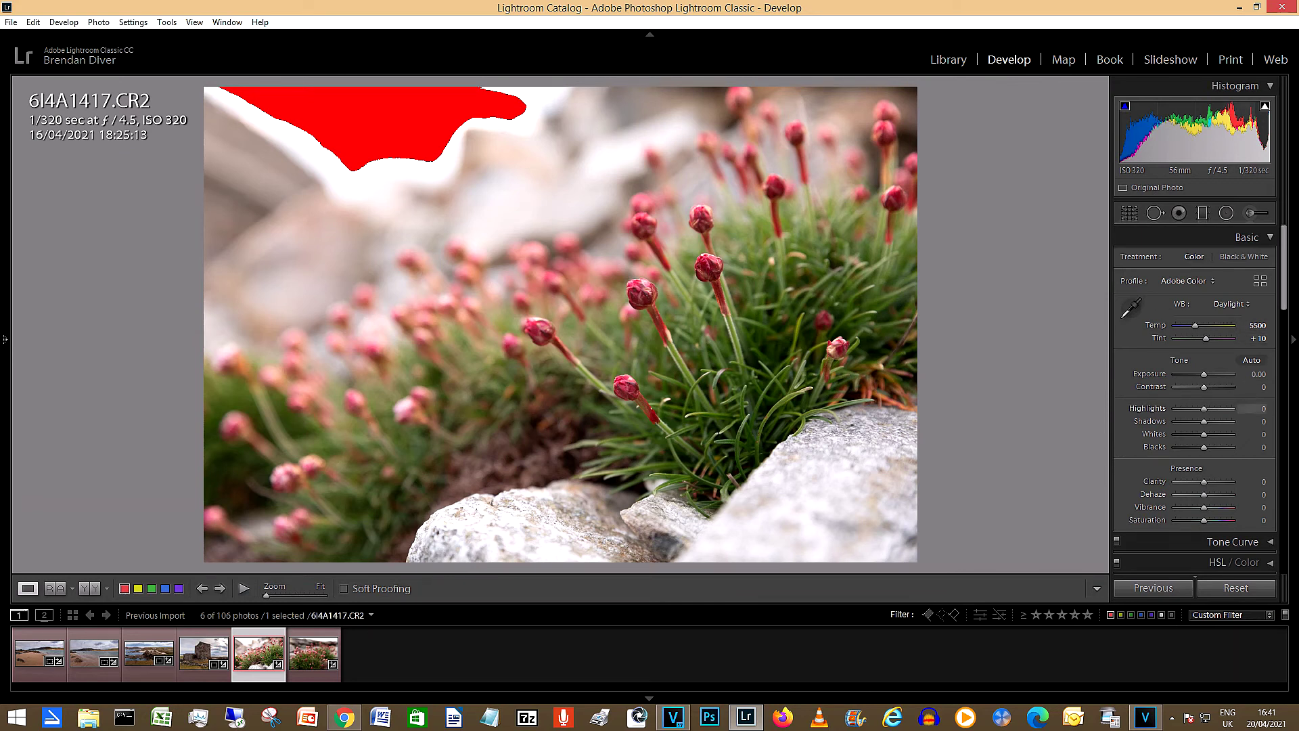
drag(1204, 408, 1176, 409)
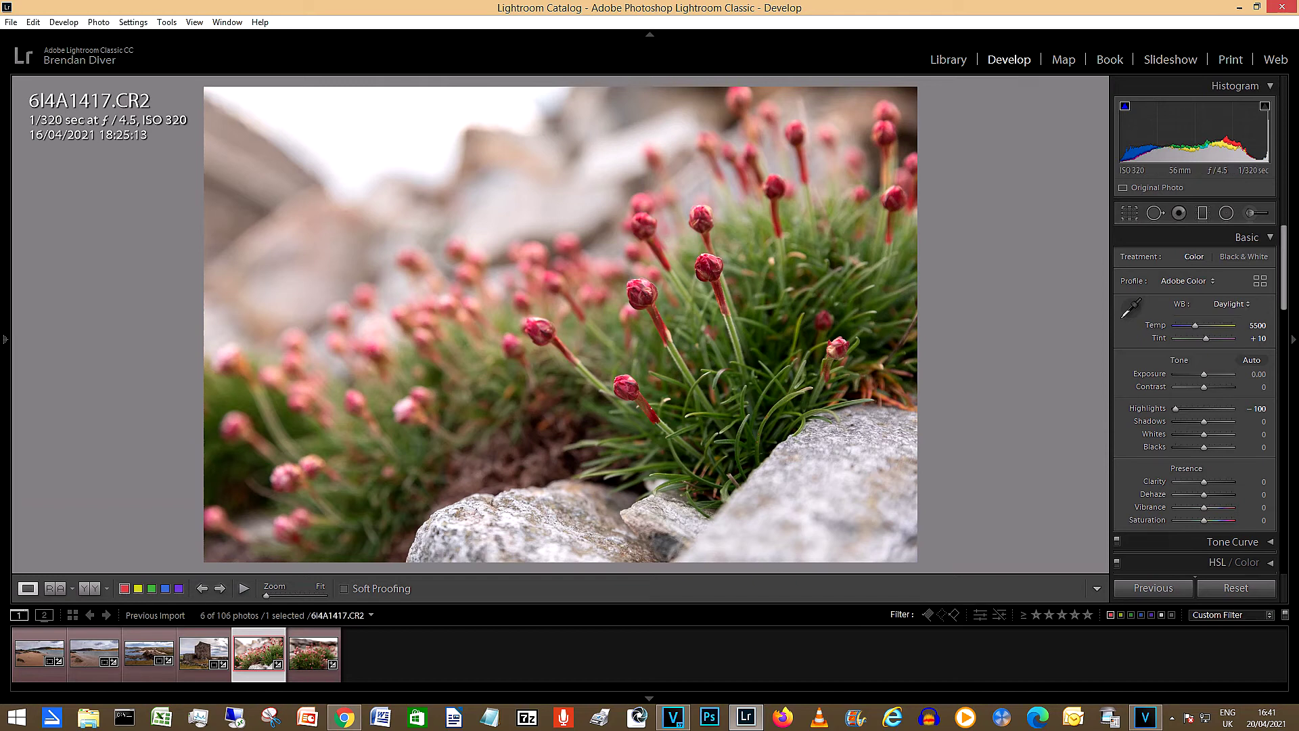
Darken the foreground rock with a diagonal graduated filter from the photo's lower-right corner, at Exposure -1.57 and Highlights -100
click(1203, 212)
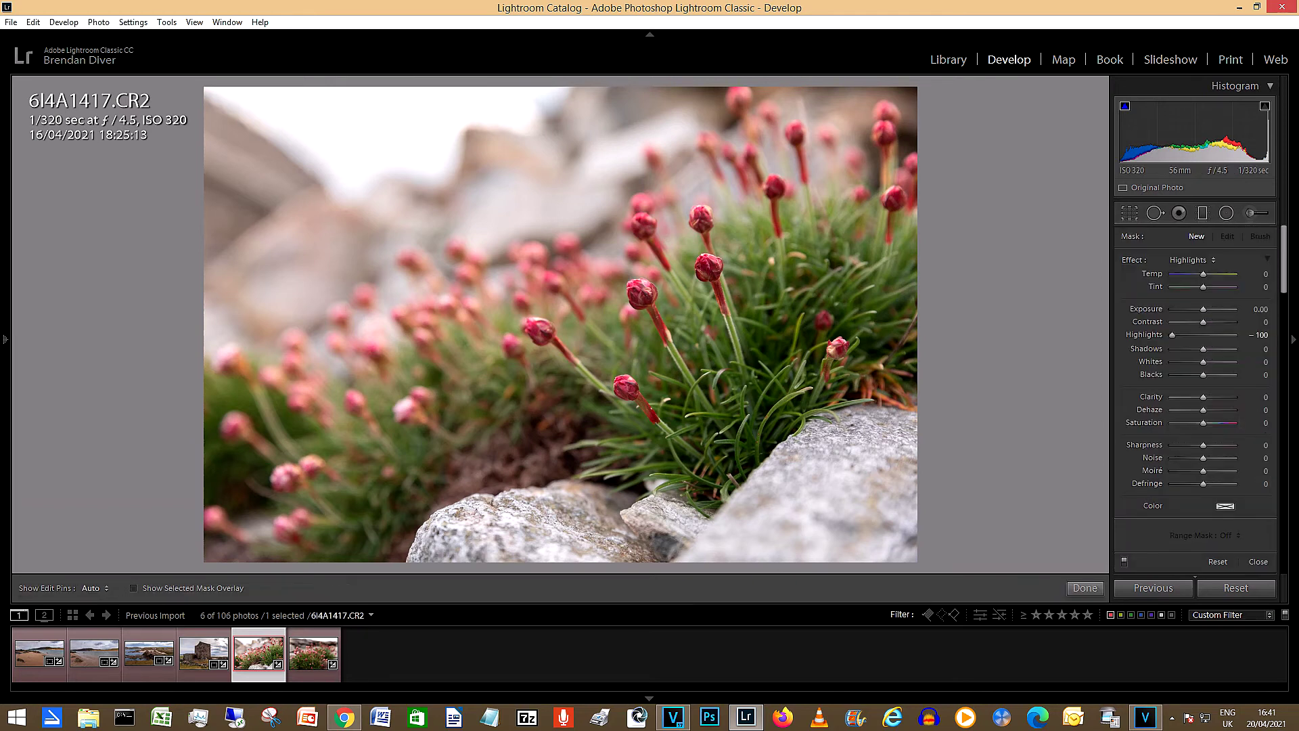
drag(925, 561, 805, 308)
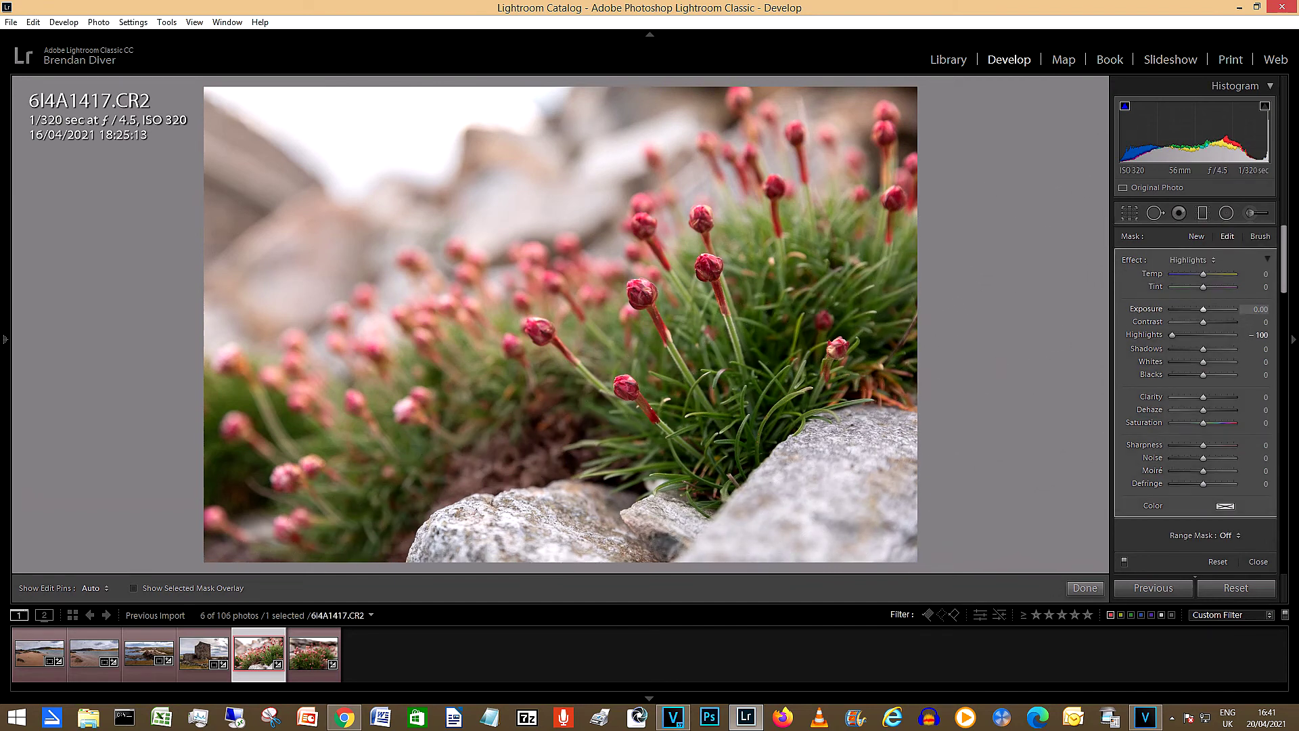
drag(1202, 308, 1191, 309)
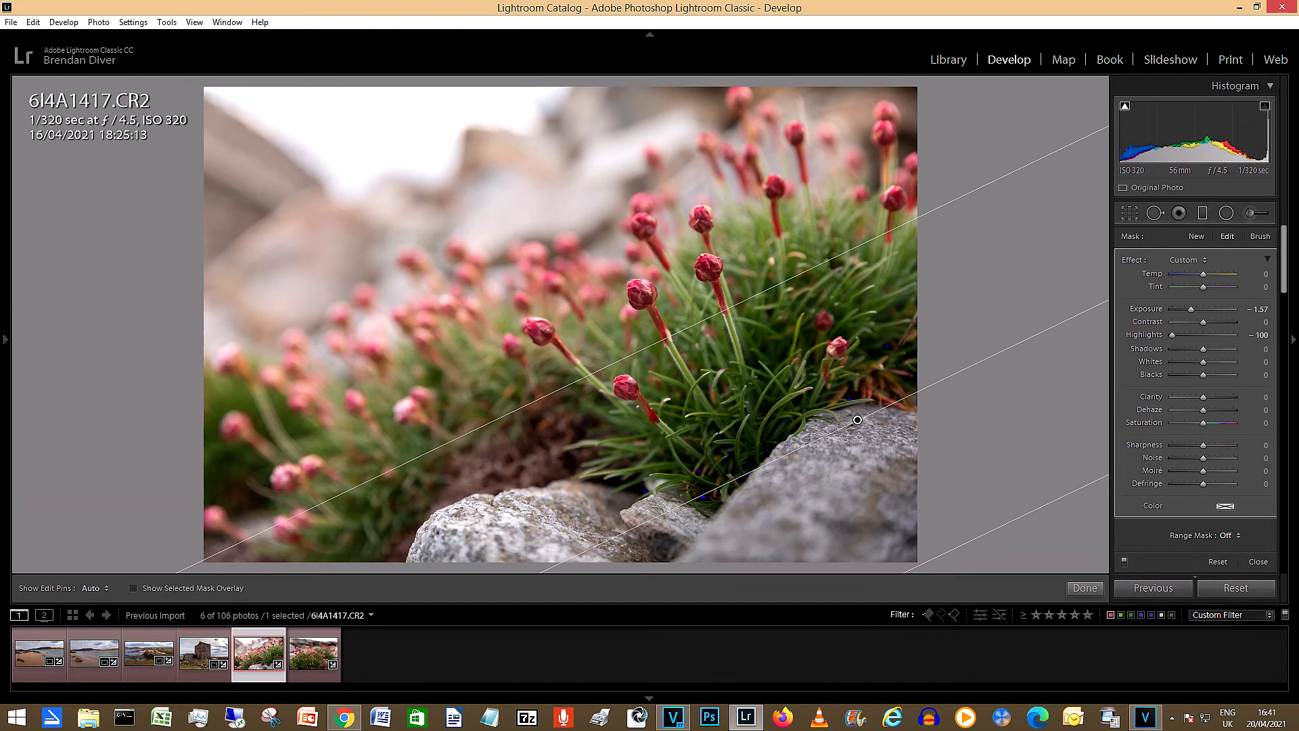
click(1085, 587)
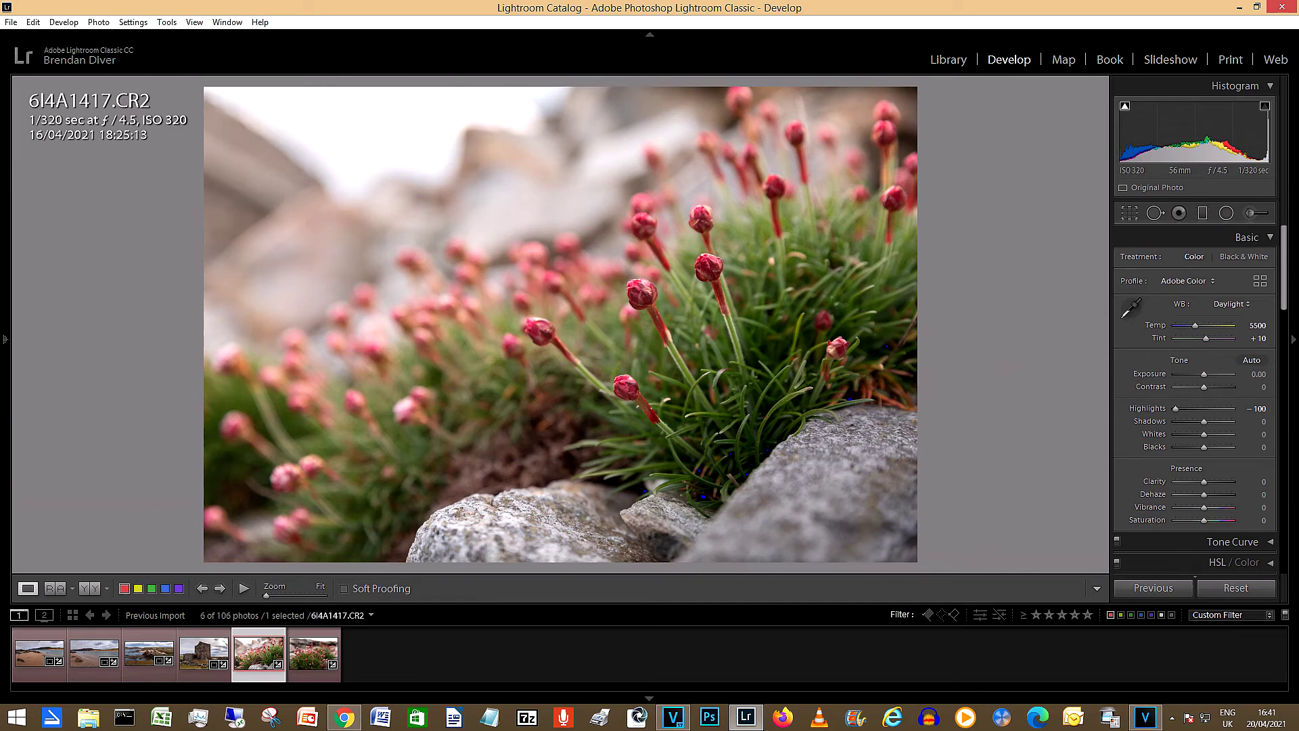
Crop flower photo 6I4A1417 at the As Shot aspect ratio, trimming its upper and left edges to remove most of the bright sky
click(1129, 213)
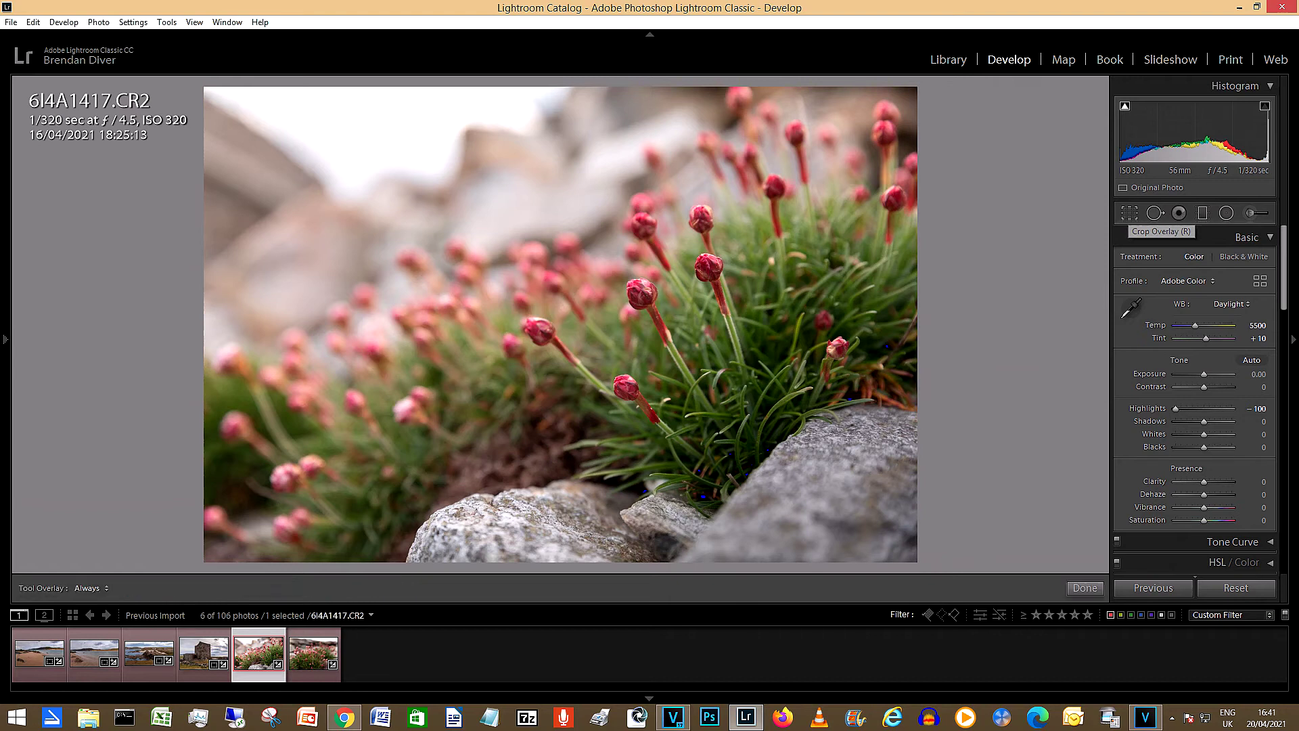
click(1228, 261)
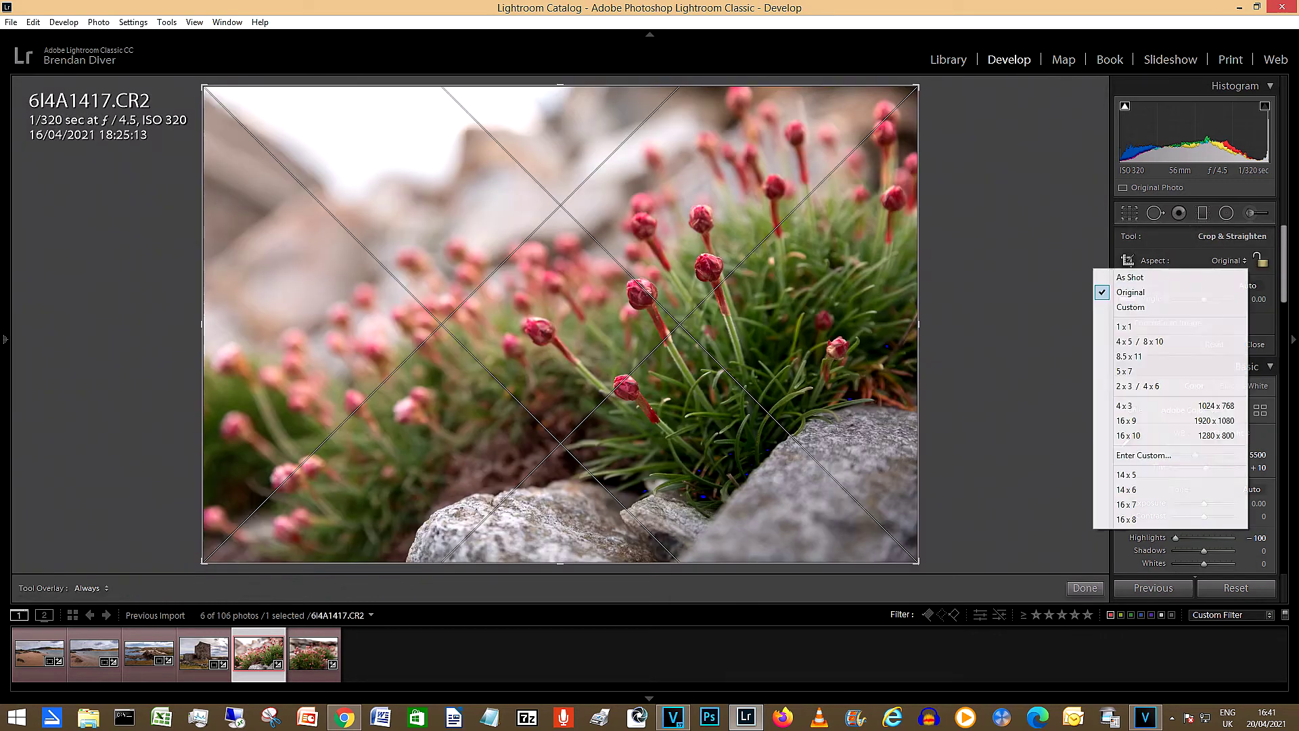
click(1130, 277)
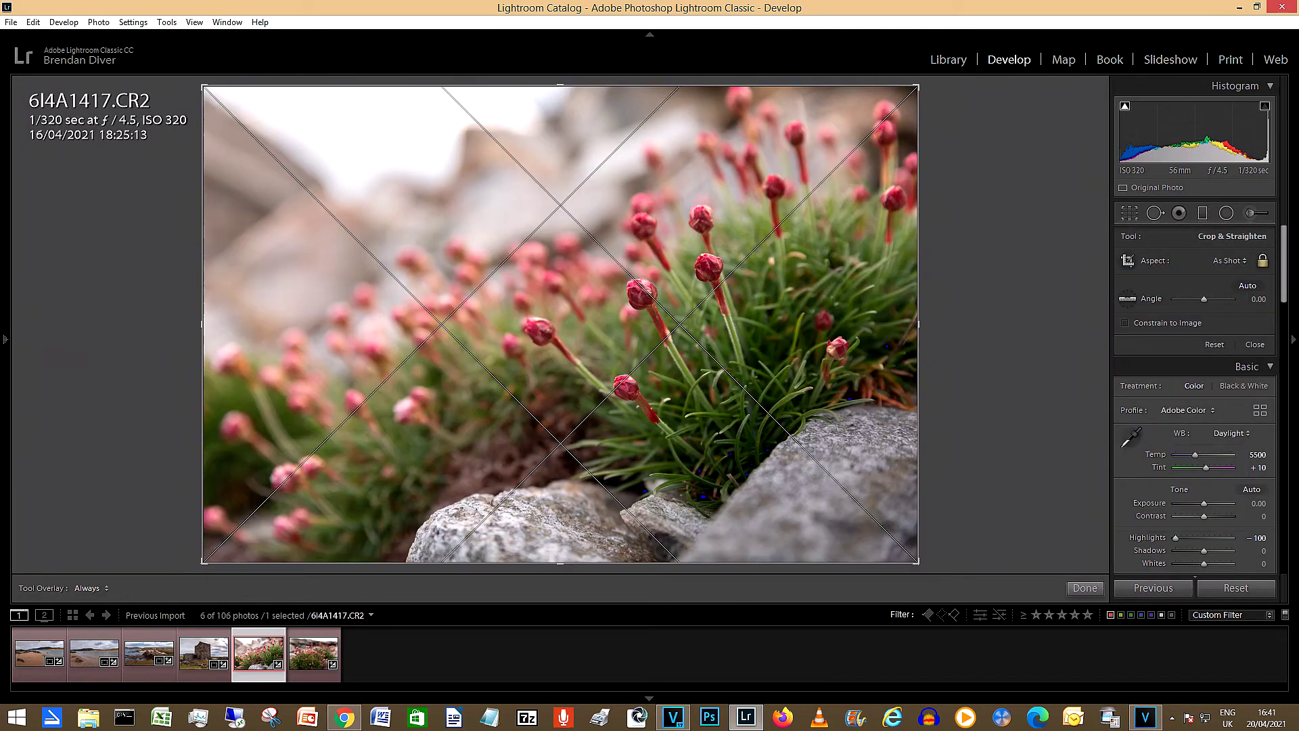
drag(560, 86, 521, 125)
key(Return)
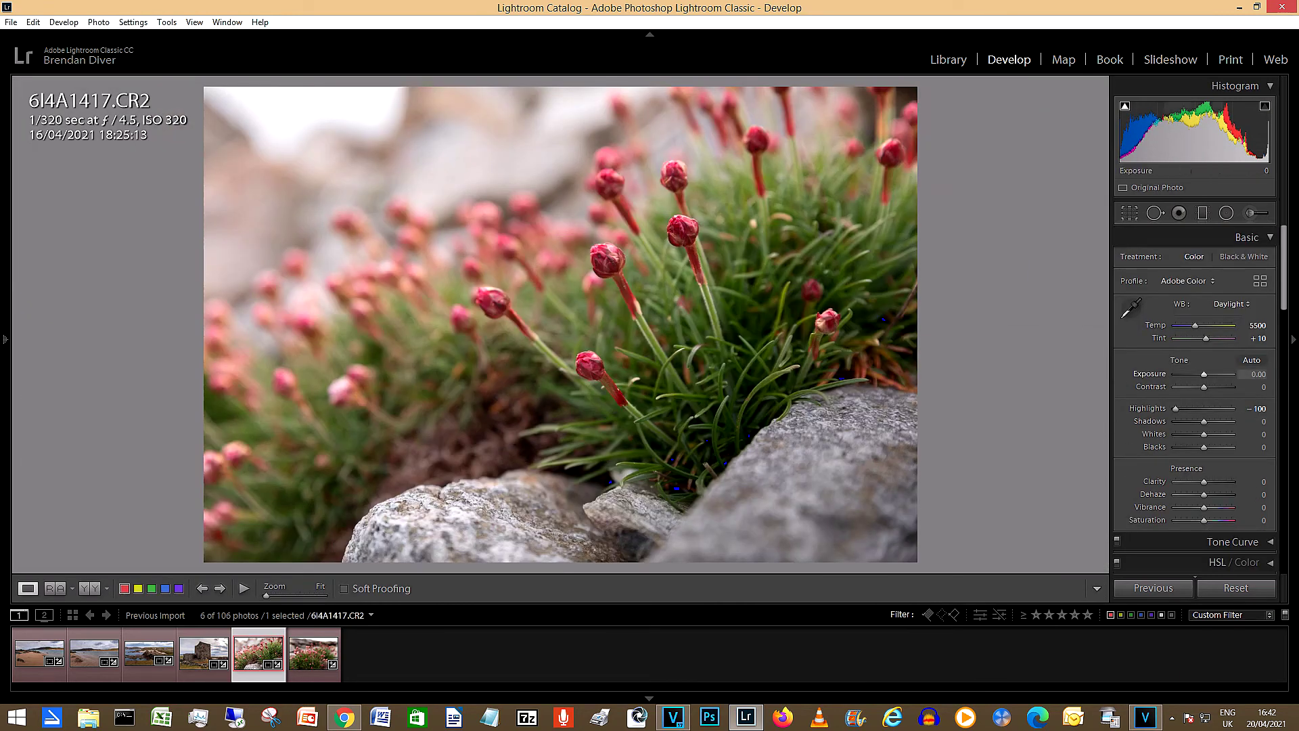
Set flower photo 6I4A1417's Exposure to +0.32, Contrast to +19, Blacks to -12, Clarity to +5 and Shadows to +40
drag(1204, 374, 1209, 386)
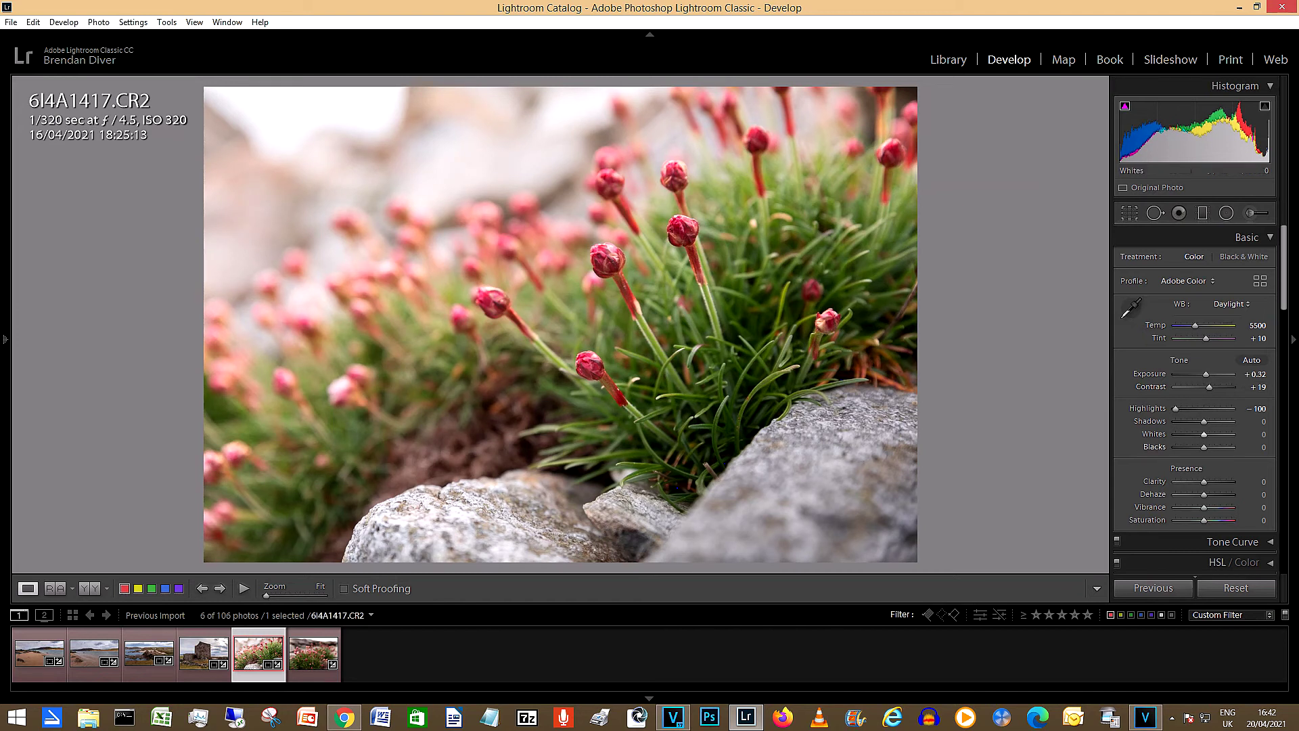
drag(1204, 447, 1201, 446)
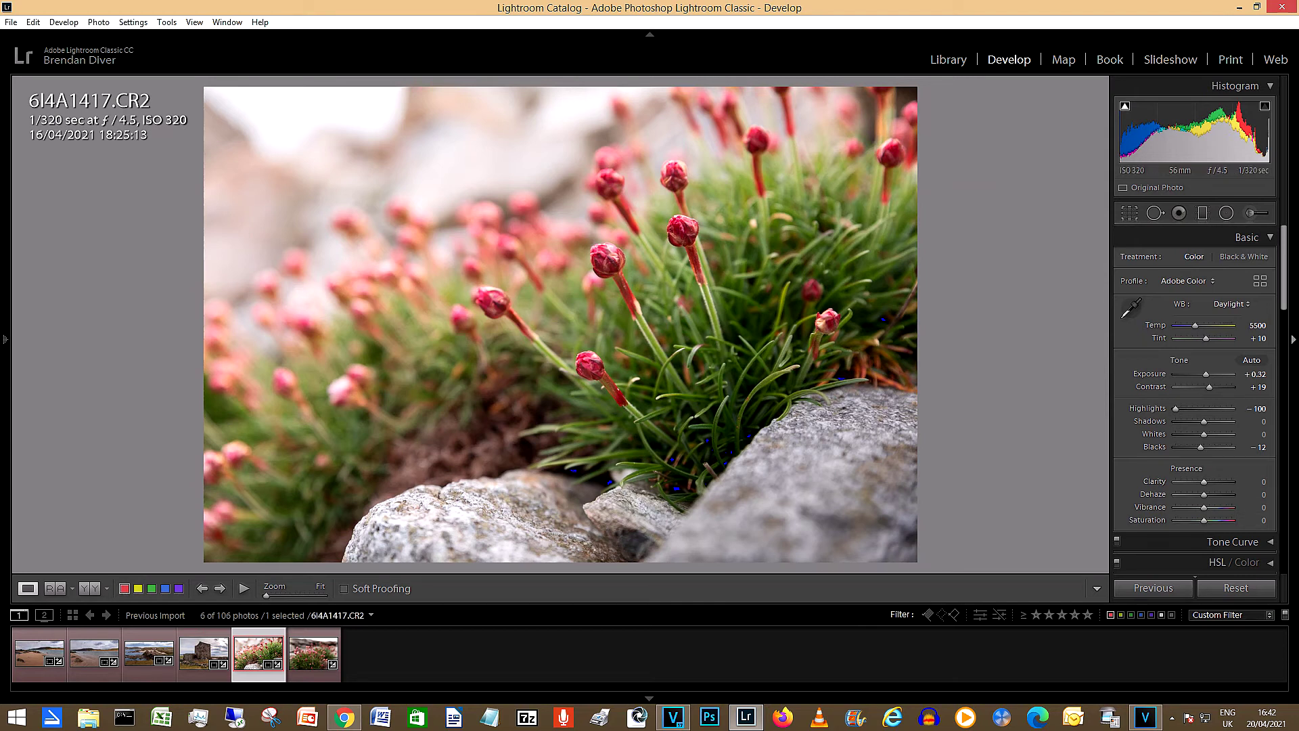
click(1252, 482)
text(5)
key(Return)
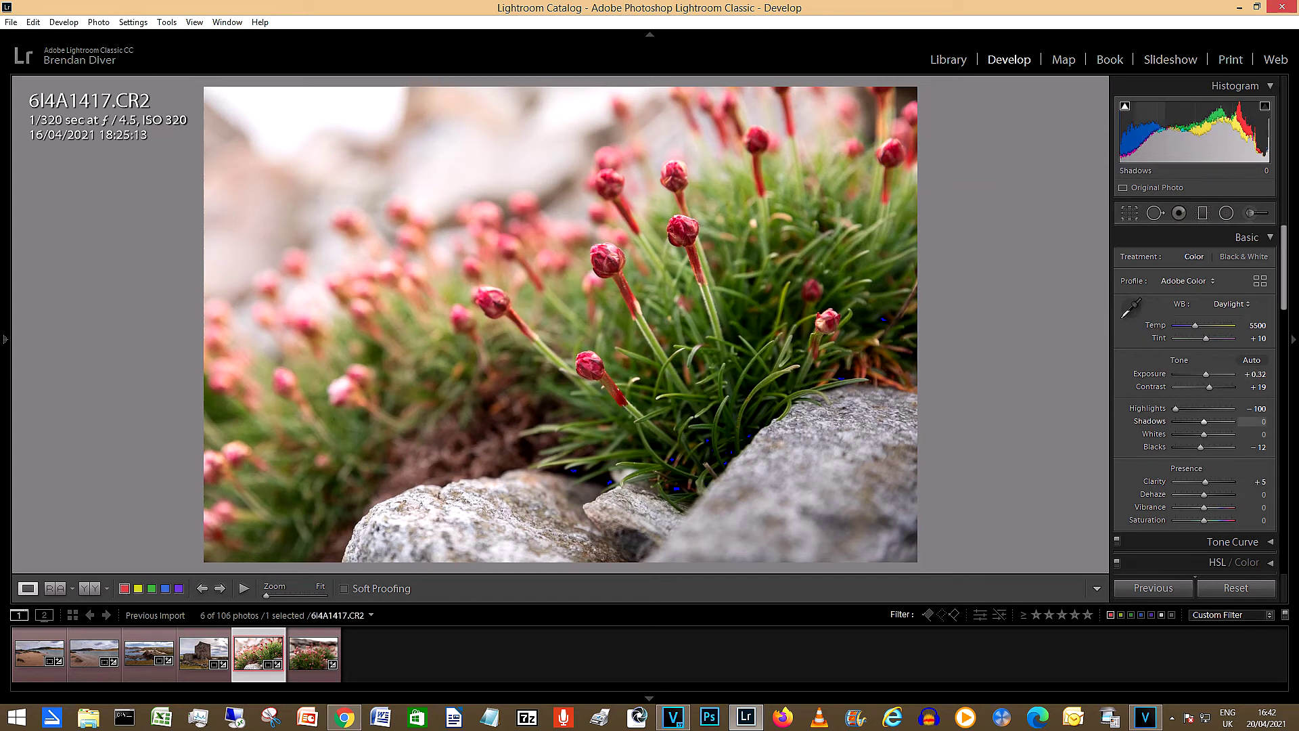
drag(1143, 138, 1168, 136)
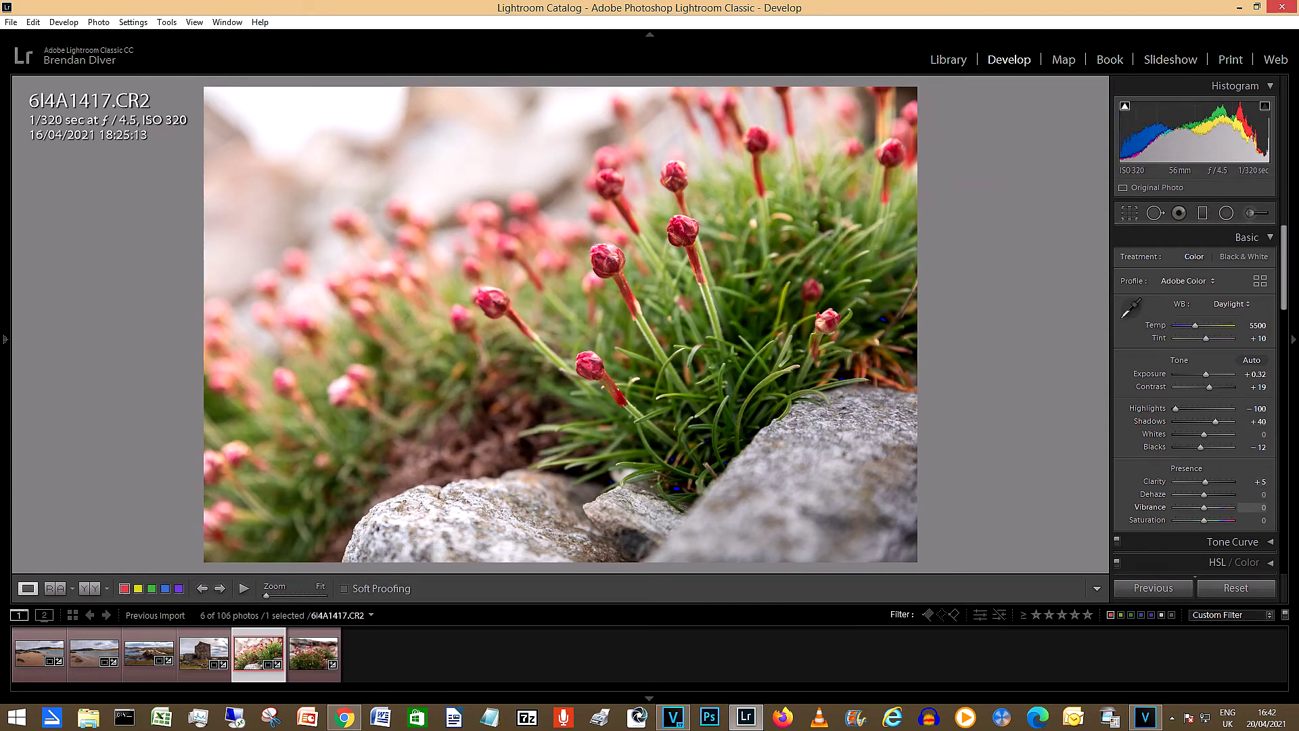
Set flower photo 6I4A1417's Vibrance to +20 and Saturation to +5
drag(1207, 506, 1209, 506)
click(1252, 507)
text(20)
key(Return)
click(1252, 520)
text(5)
key(Return)
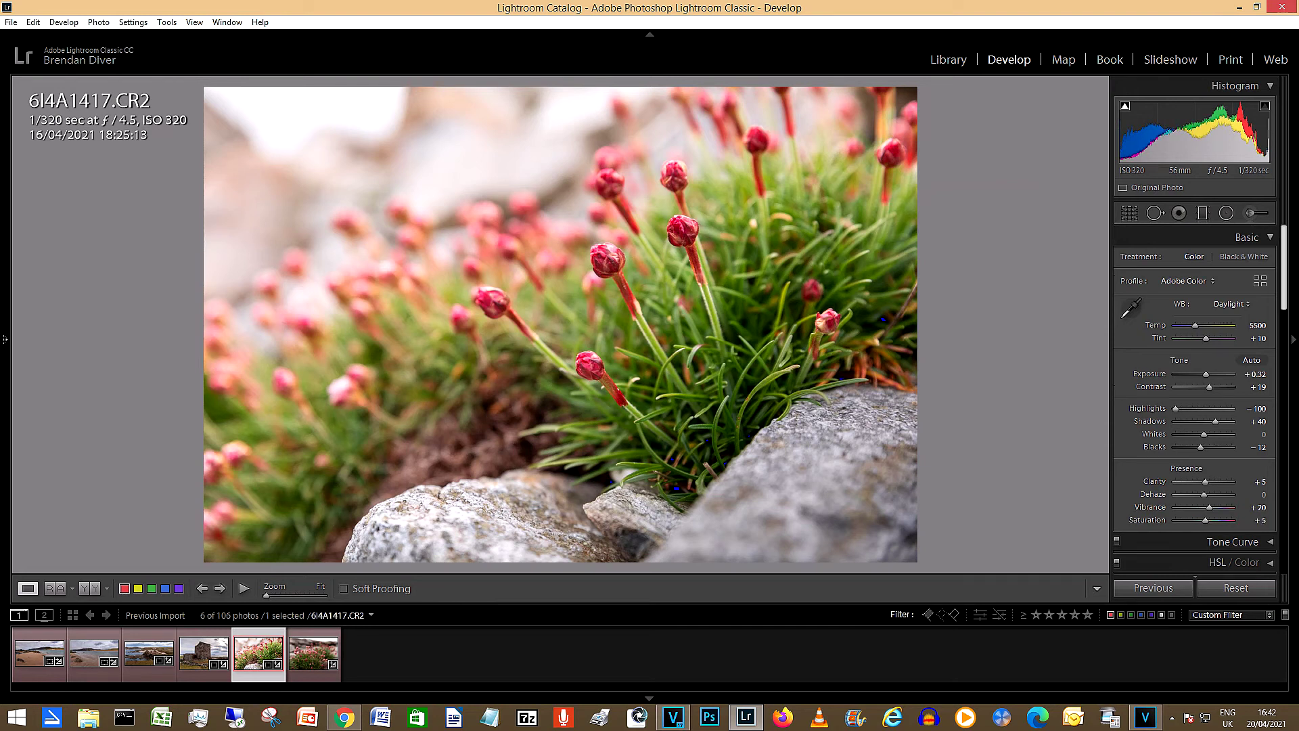
Set the photo's sharpening Amount to 50 and Luminance noise reduction to 10, and compare the edit side by side with the original
scroll(1194, 399, down, 10)
click(1258, 289)
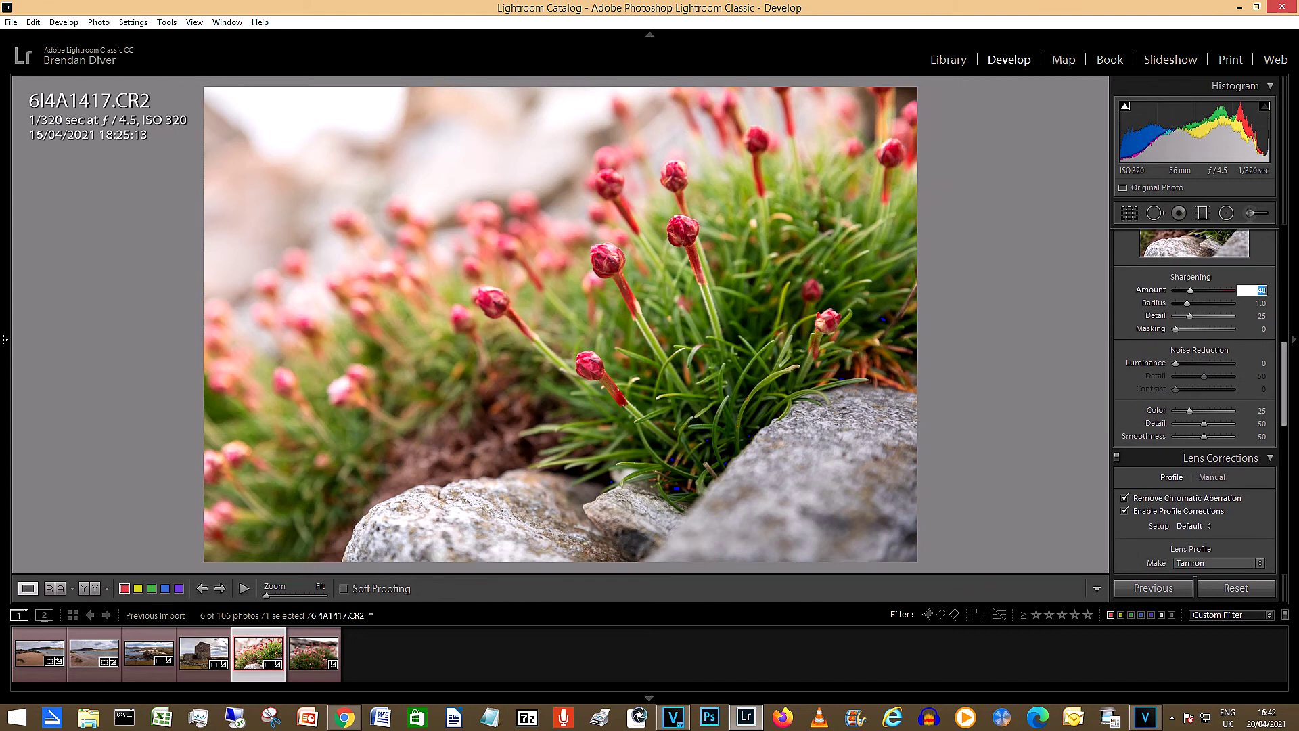
text(50)
key(Return)
click(1256, 363)
text(10)
key(Return)
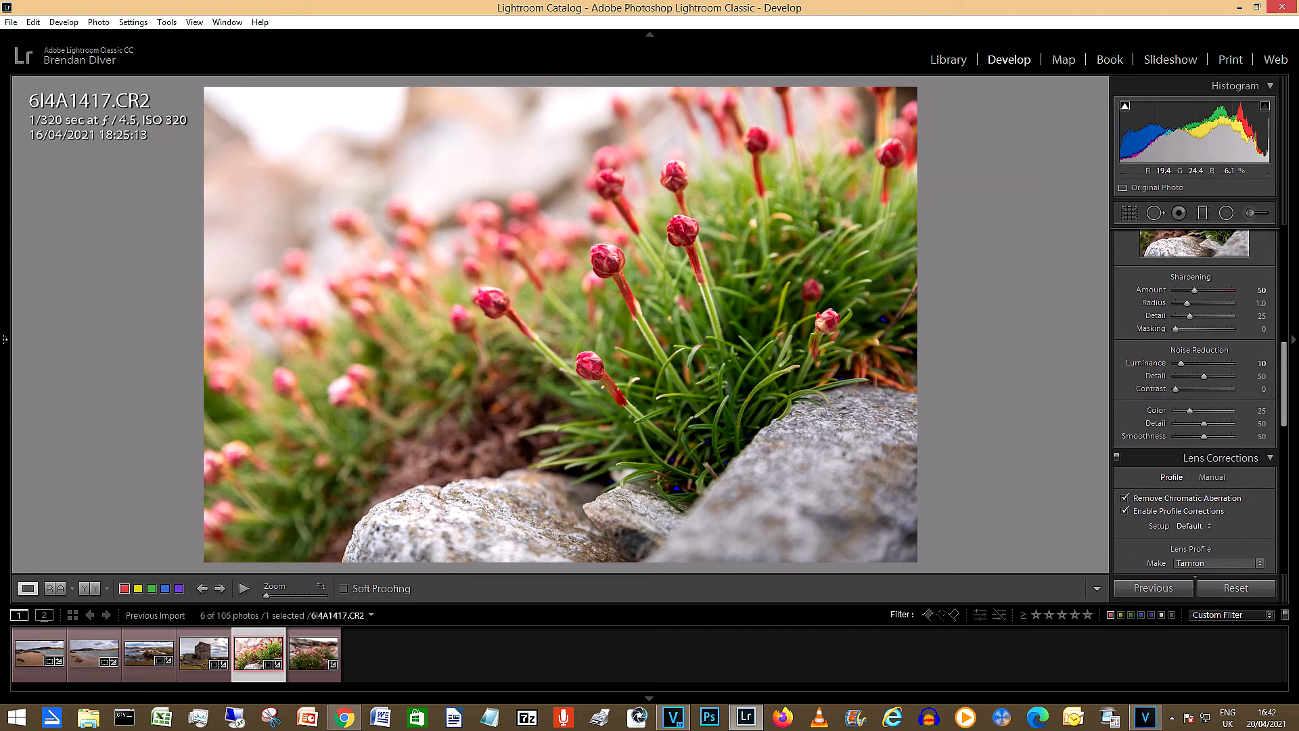
click(89, 588)
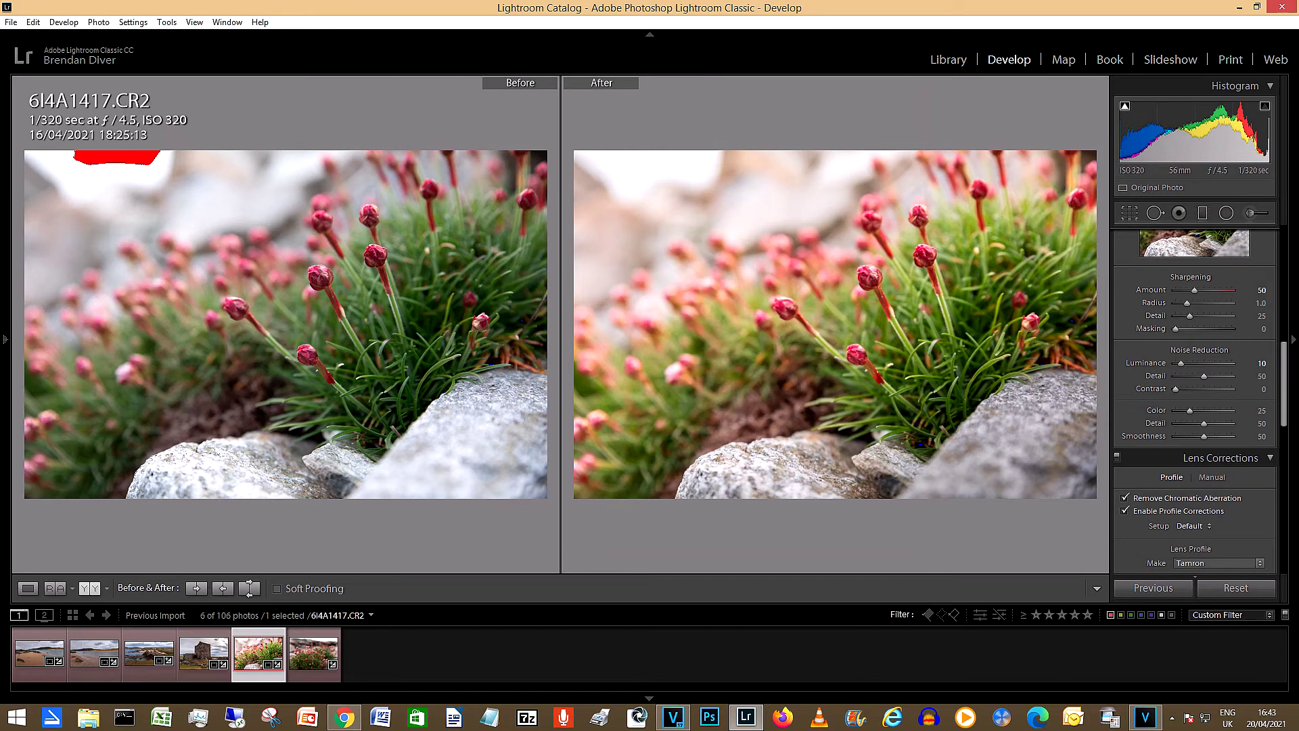
Open the last flower photo, 6I4A1429, in the single-image view and set its Highlights to -33
click(27, 588)
click(313, 652)
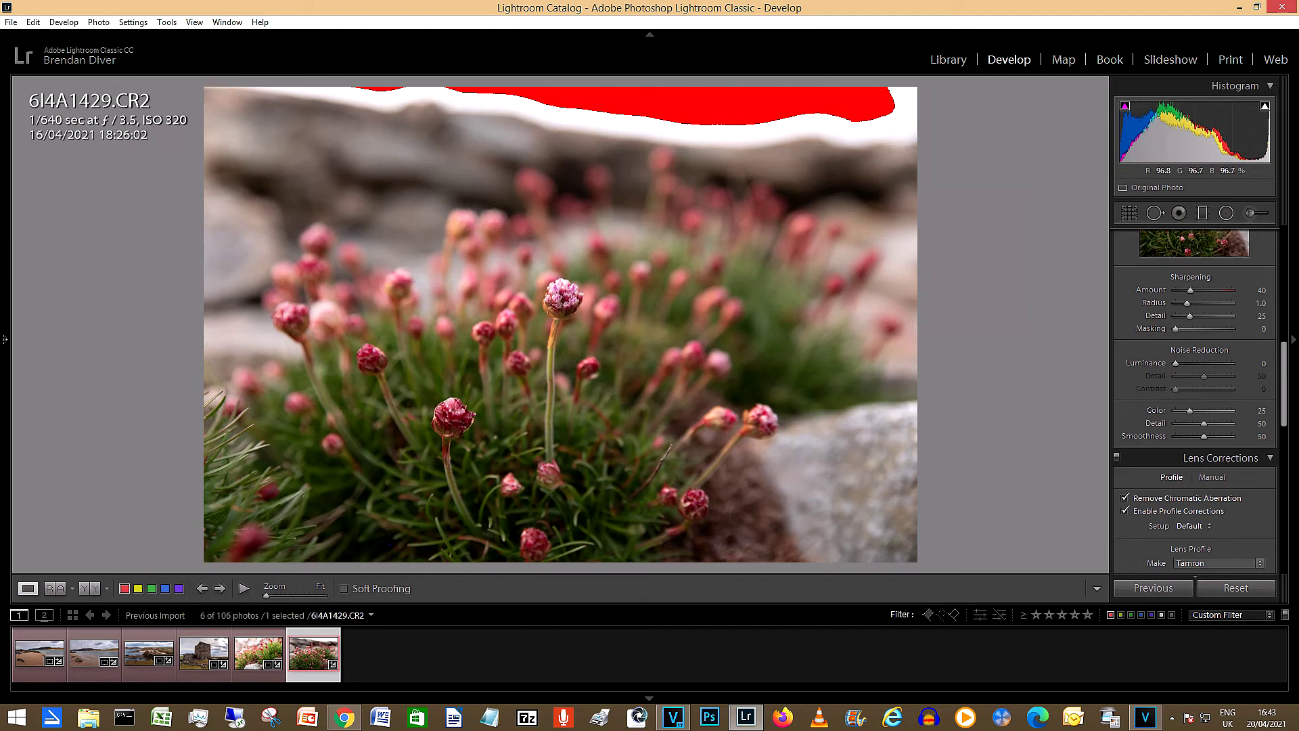
scroll(1194, 392, up, 5)
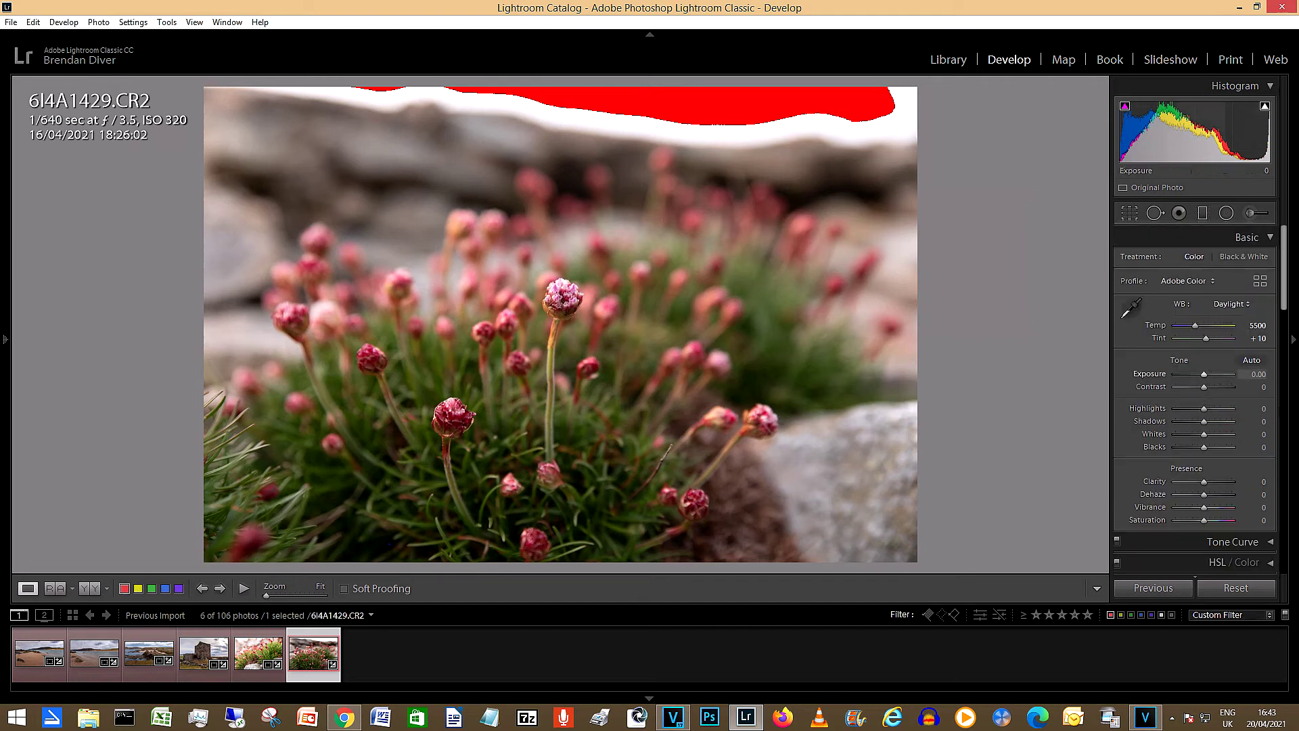
drag(1204, 408, 1194, 409)
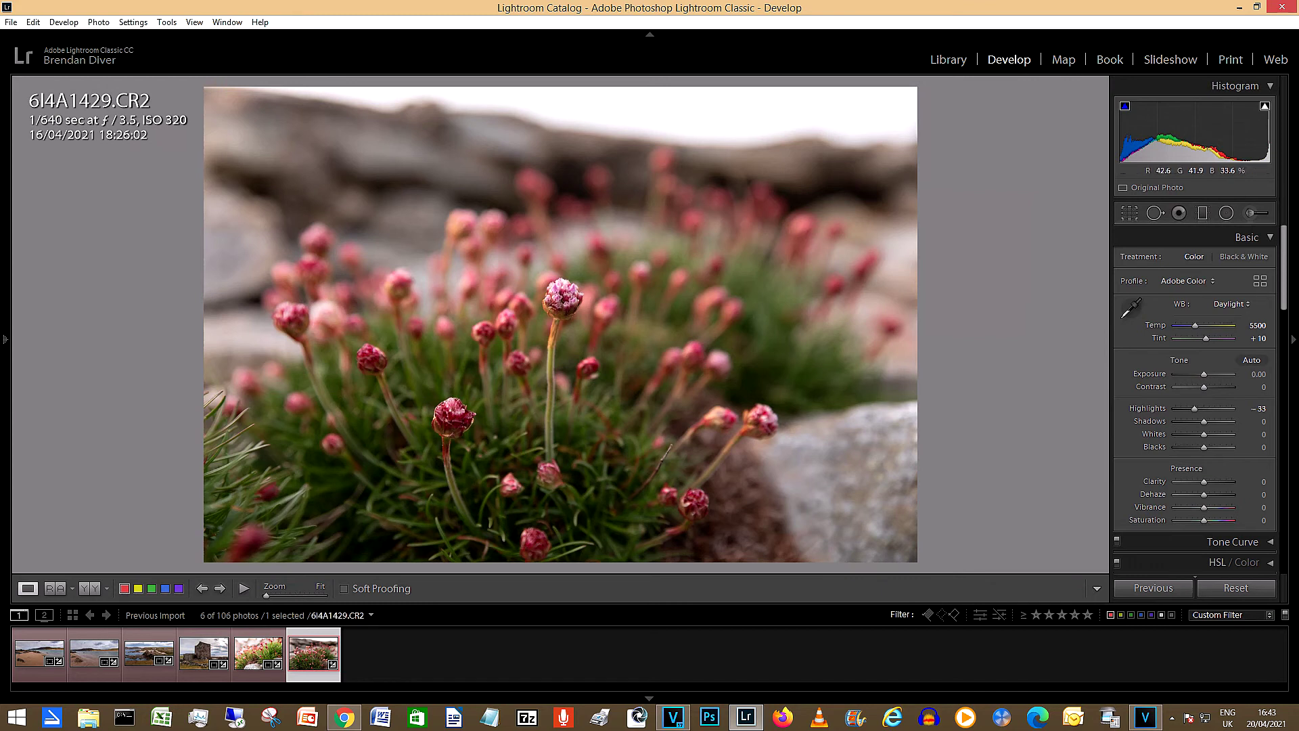
Crop flower photo 6I4A1429 at its original aspect ratio, trimming the sky along the upper edge and both sides
key(r)
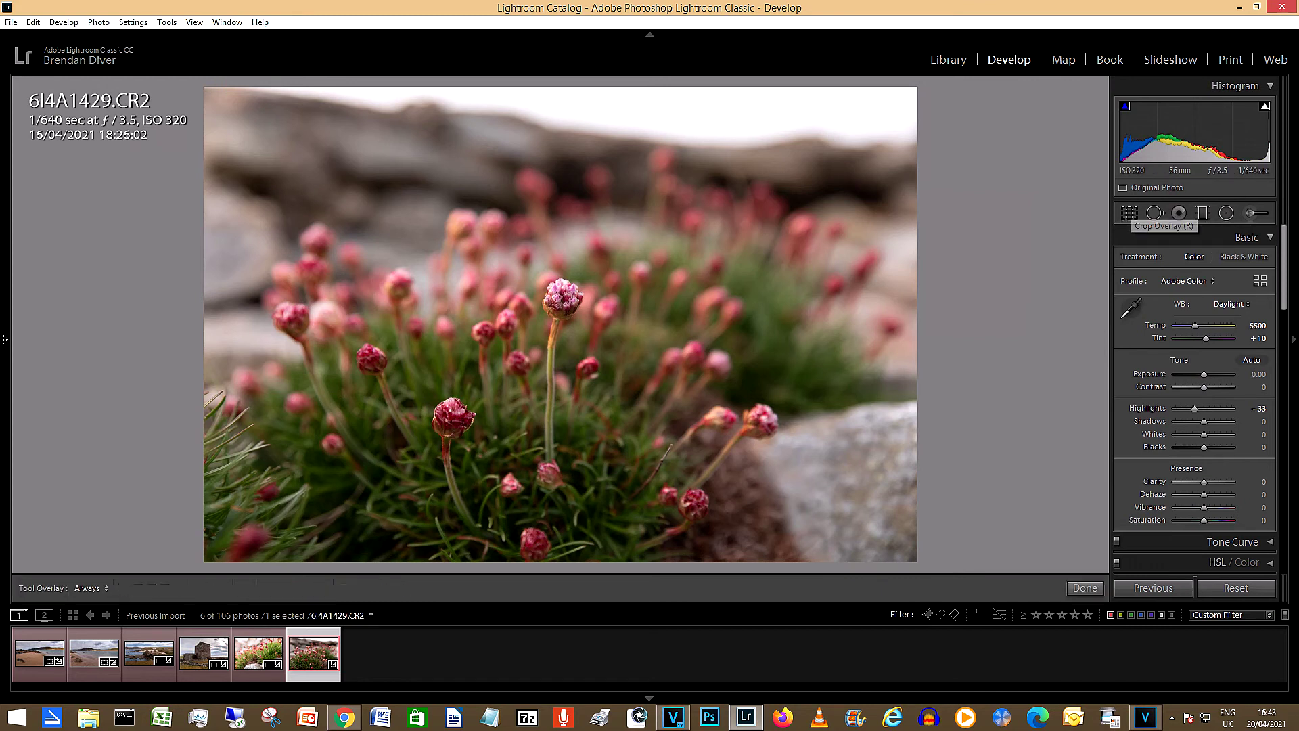
drag(560, 86, 560, 117)
mouse_move(561, 176)
mouse_down()
mouse_move(576, 178)
mouse_move(562, 174)
mouse_up()
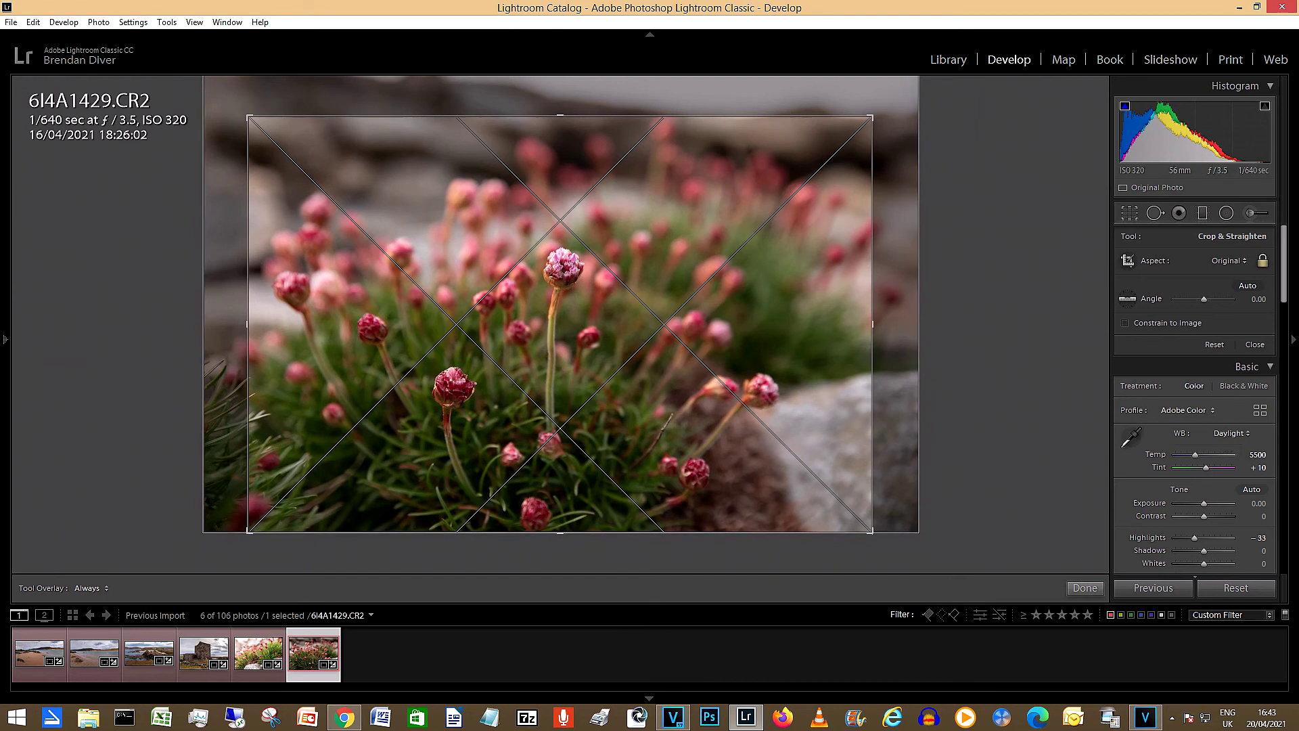
click(1085, 587)
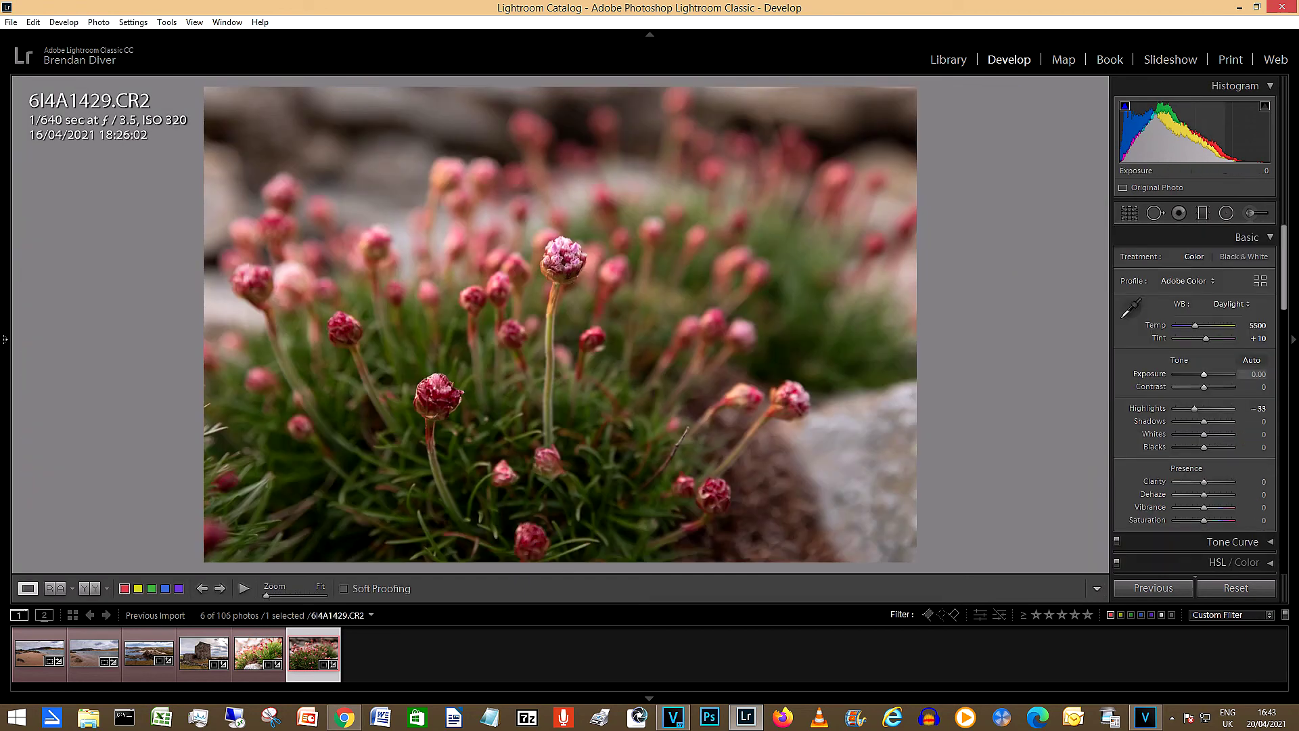
Set Exposure to +0.60 and darken the rock in the lower-right corner with a graduated filter at Exposure -0.61 and Highlights -100
drag(1204, 374, 1208, 373)
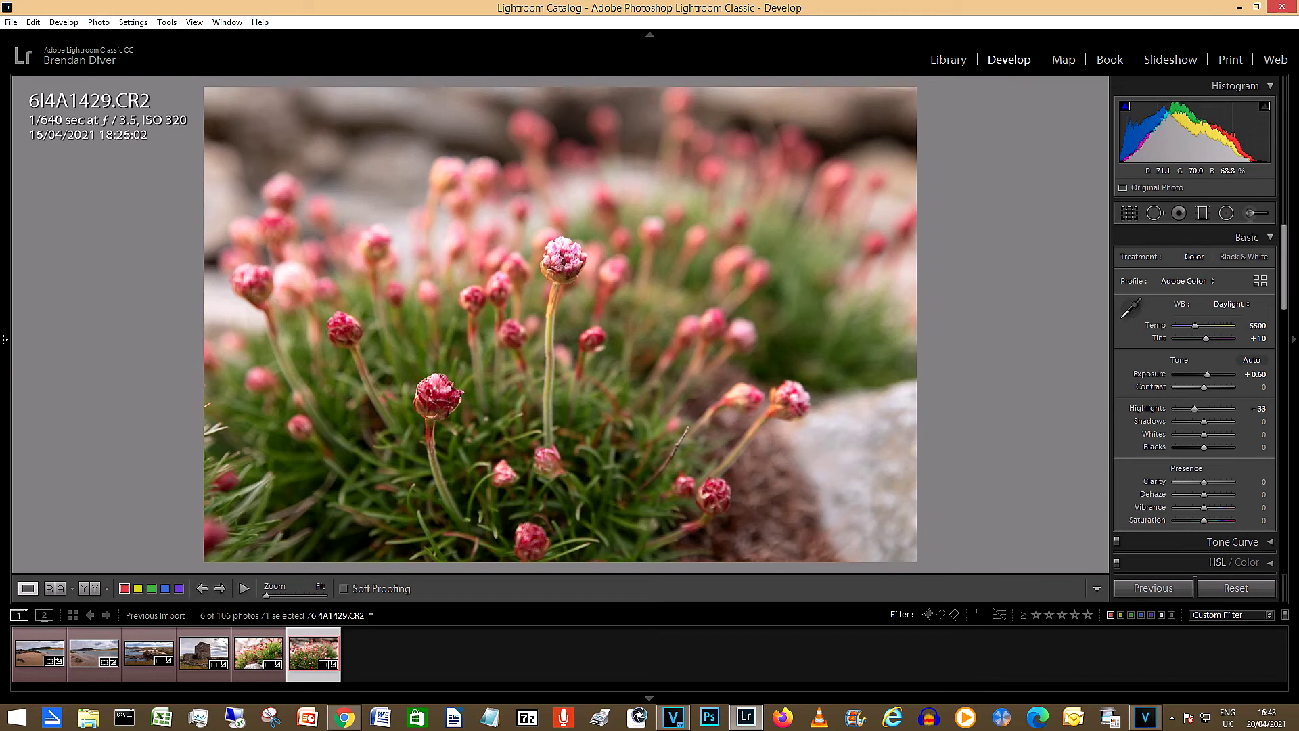
click(1203, 212)
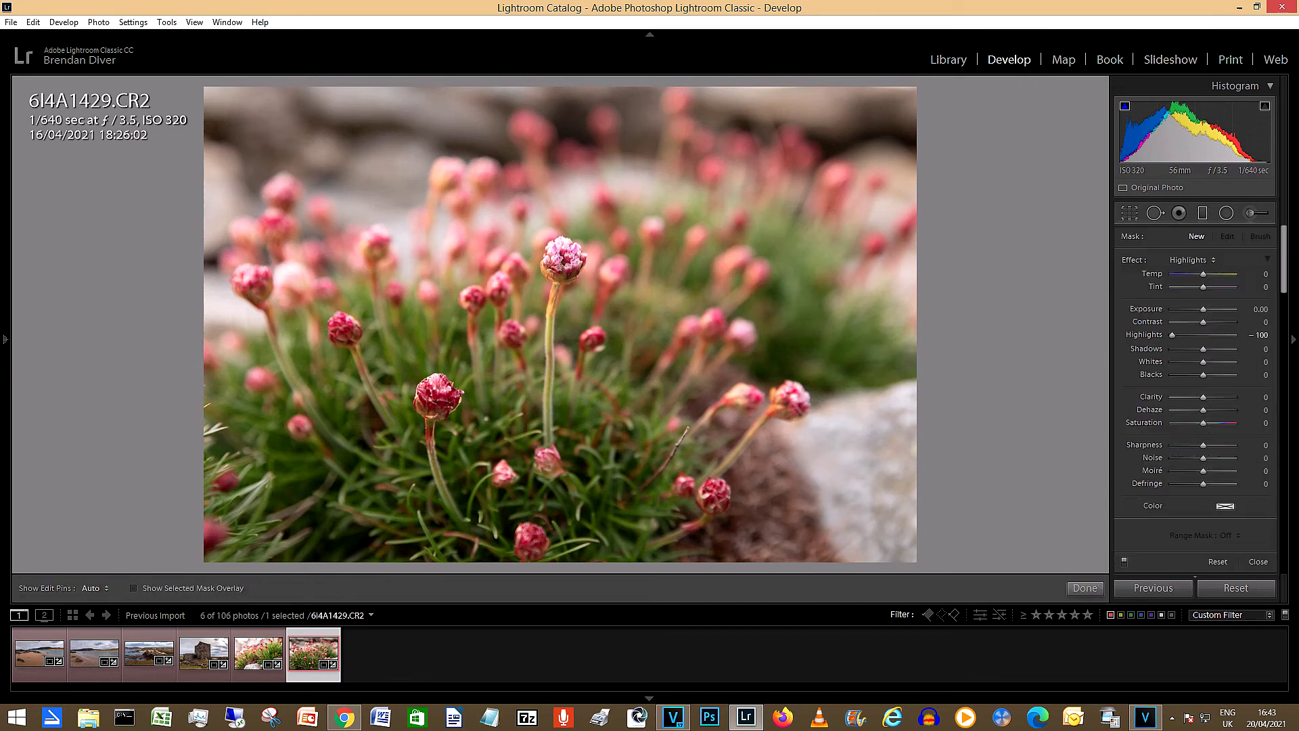
drag(911, 557, 823, 489)
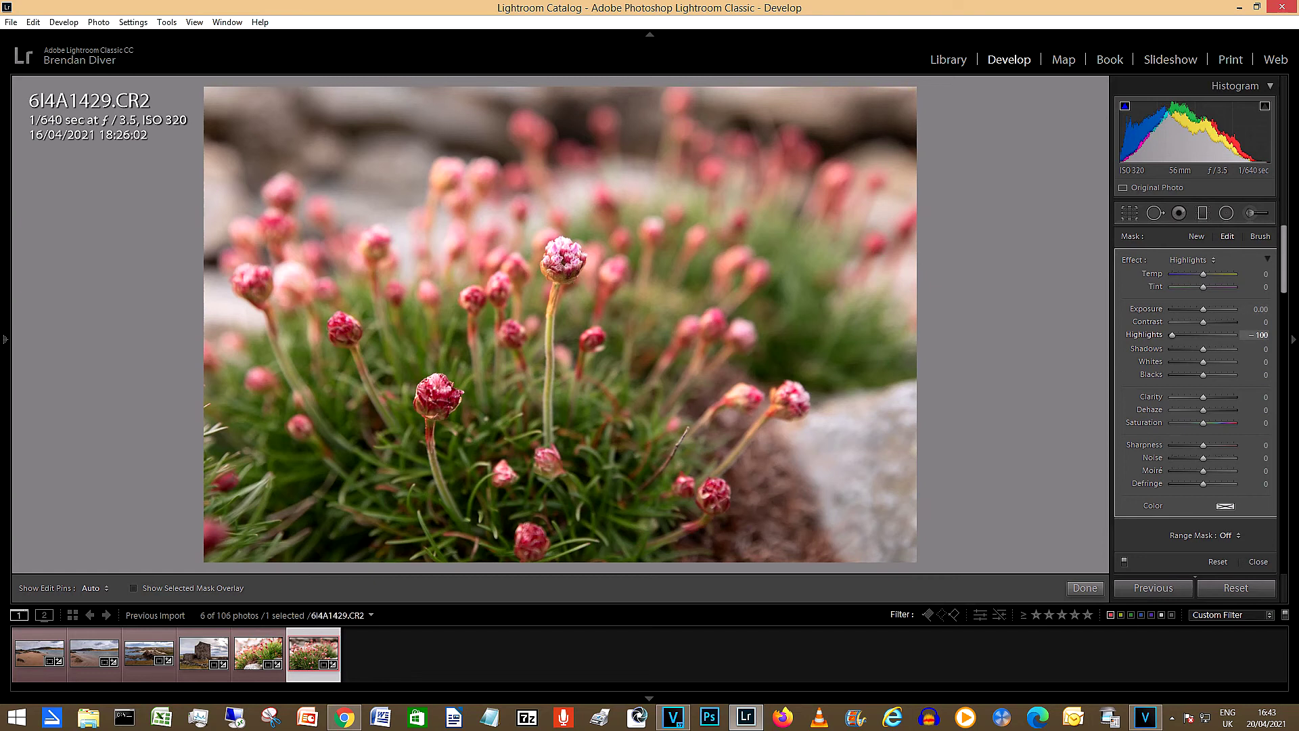
drag(1203, 309, 1198, 309)
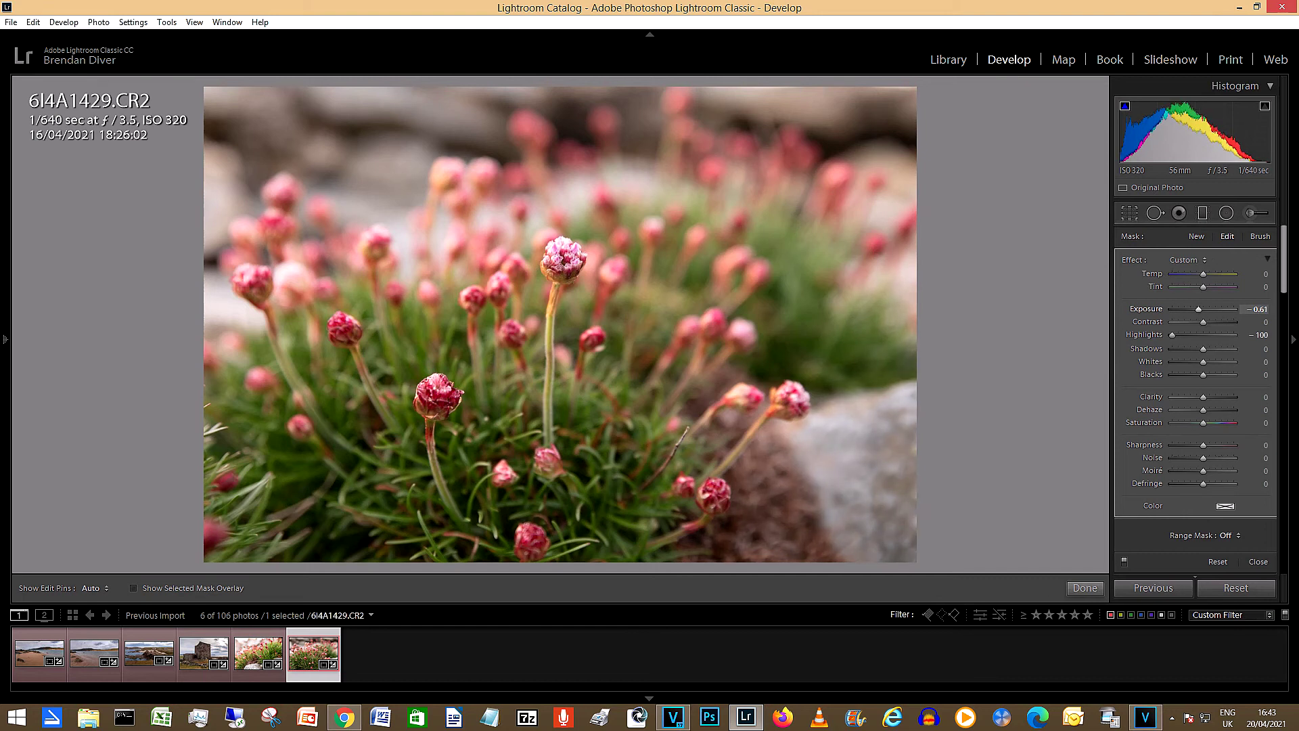
click(1085, 587)
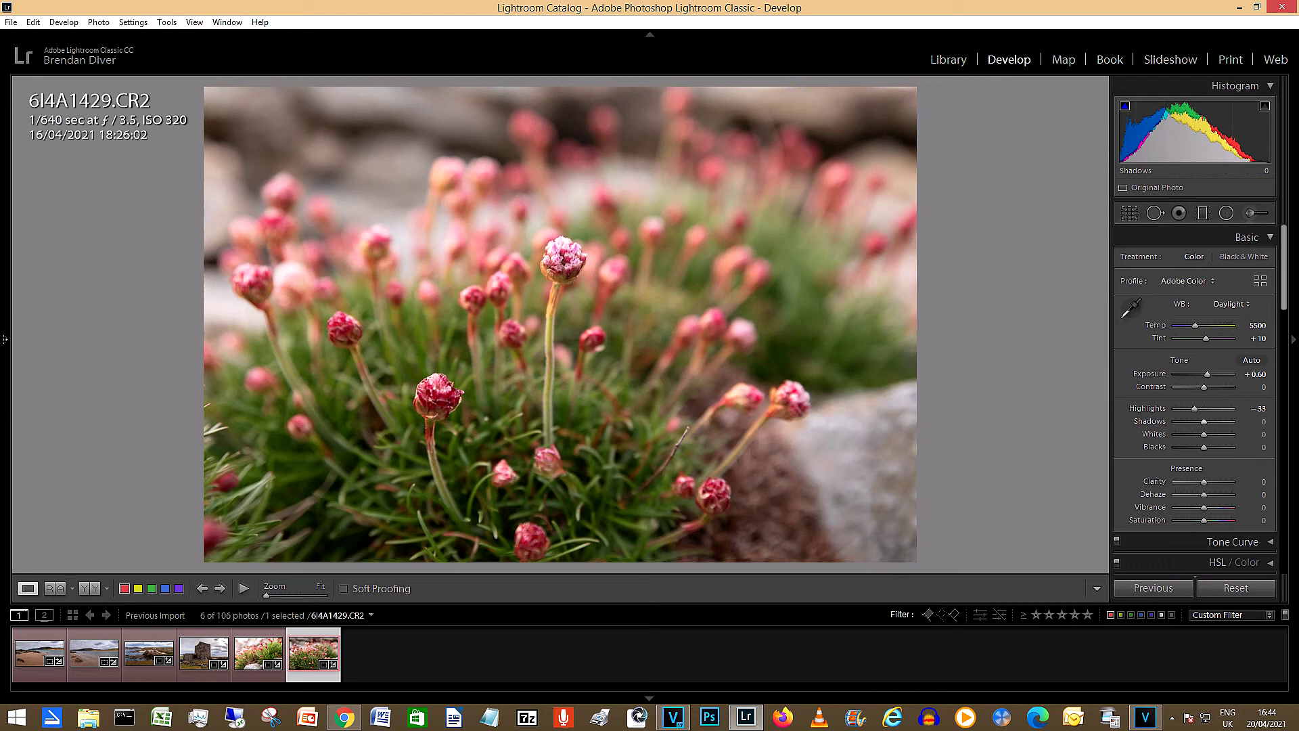
Set flower photo 6I4A1429's Contrast to +10, Shadows to +31 and Blacks to -24
click(1252, 386)
text(10)
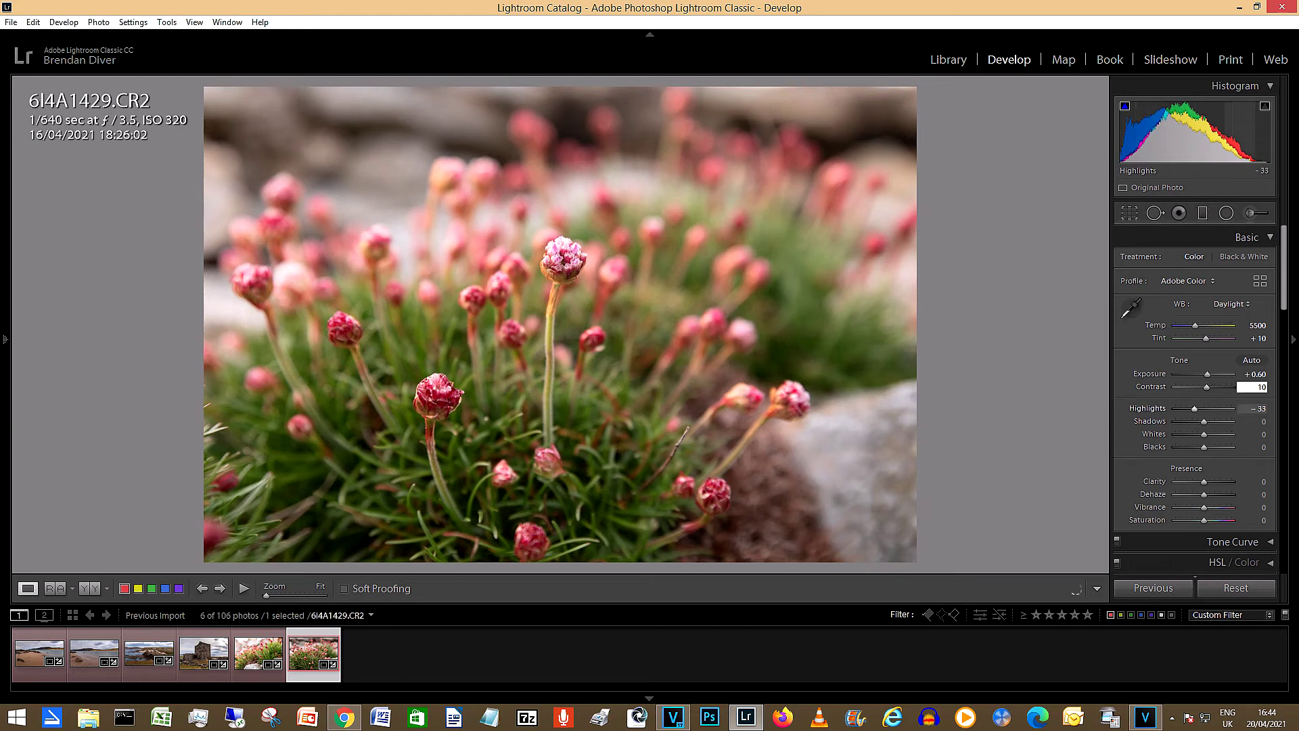
key(Return)
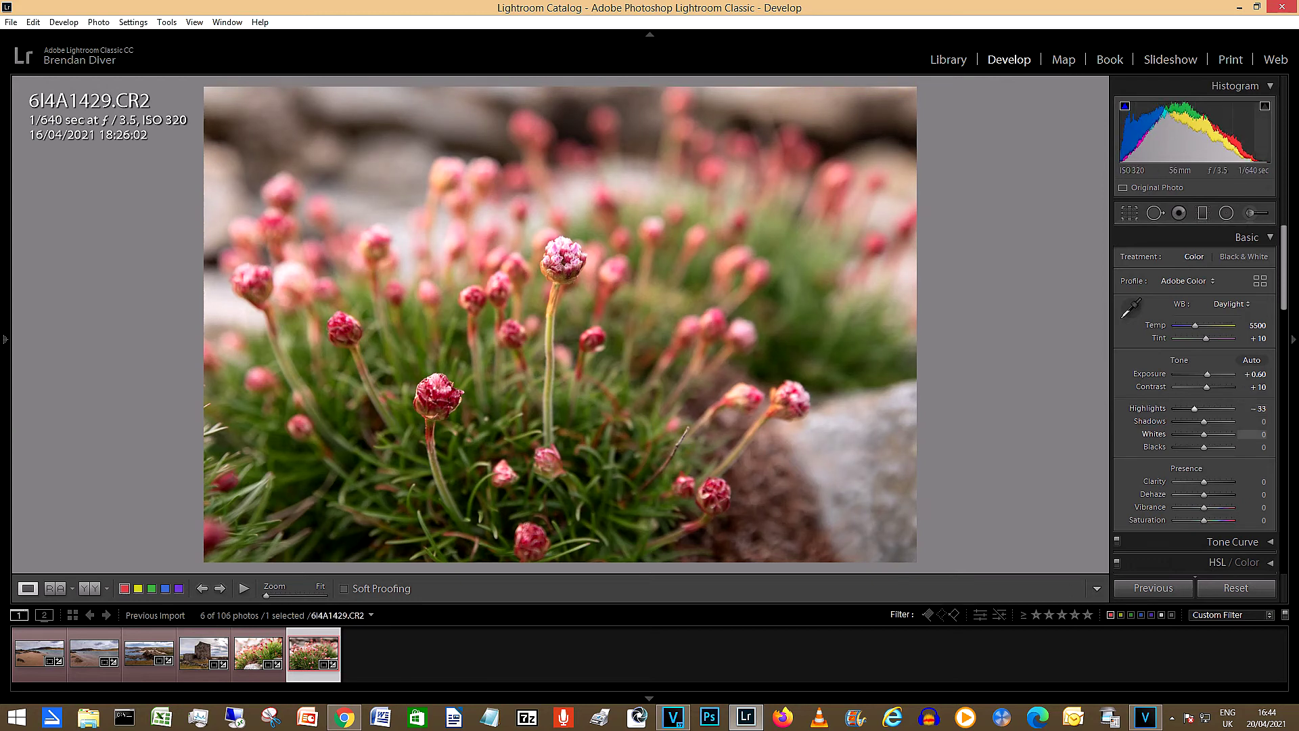
drag(1204, 421, 1244, 447)
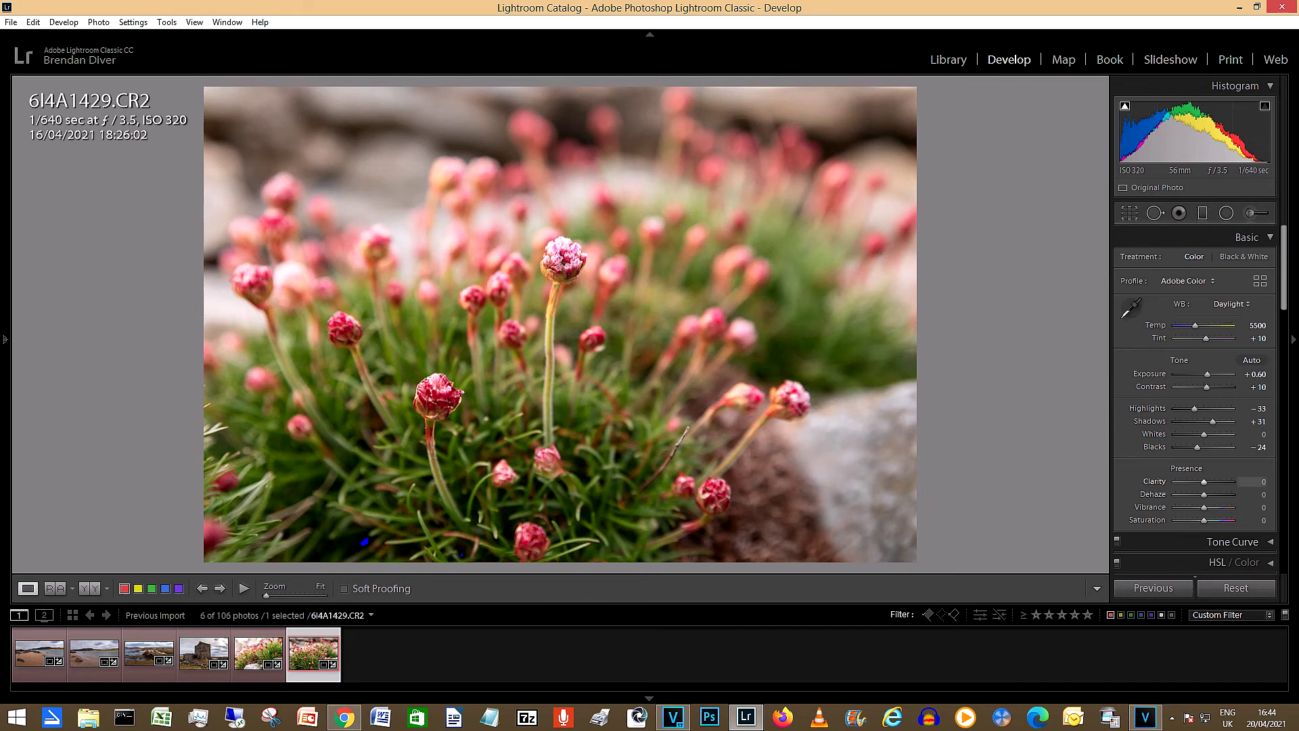
Set flower photo 6I4A1429's Vibrance to +15 and Saturation to +5, and compare it before and after editing
click(1251, 507)
text(15)
key(Return)
click(1251, 519)
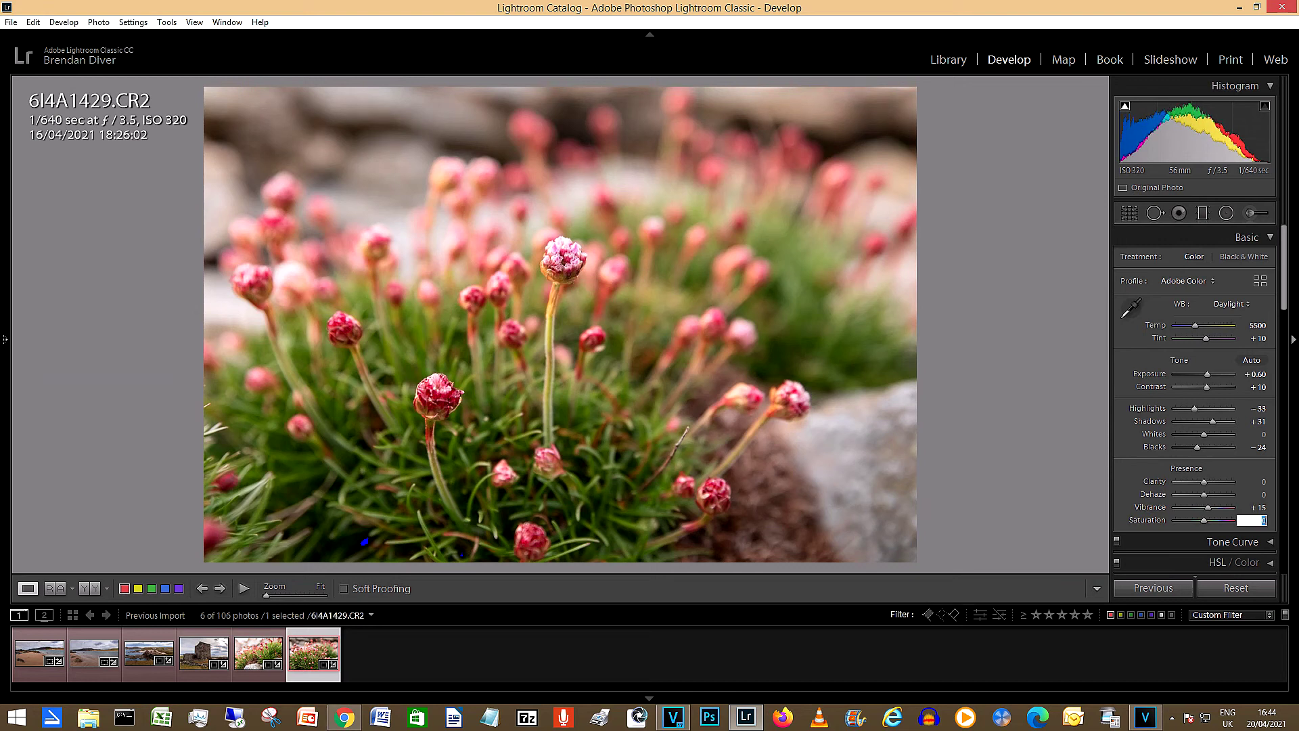
text(5)
key(Return)
click(90, 588)
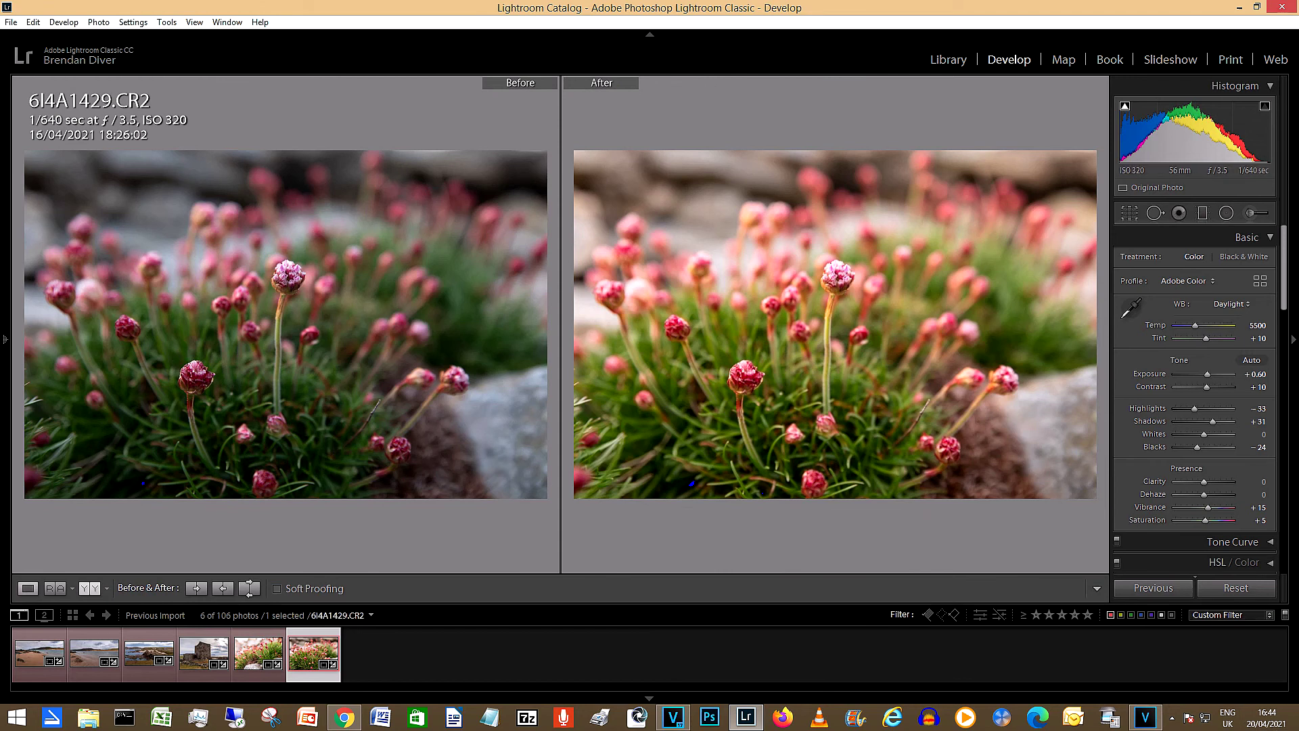
click(28, 588)
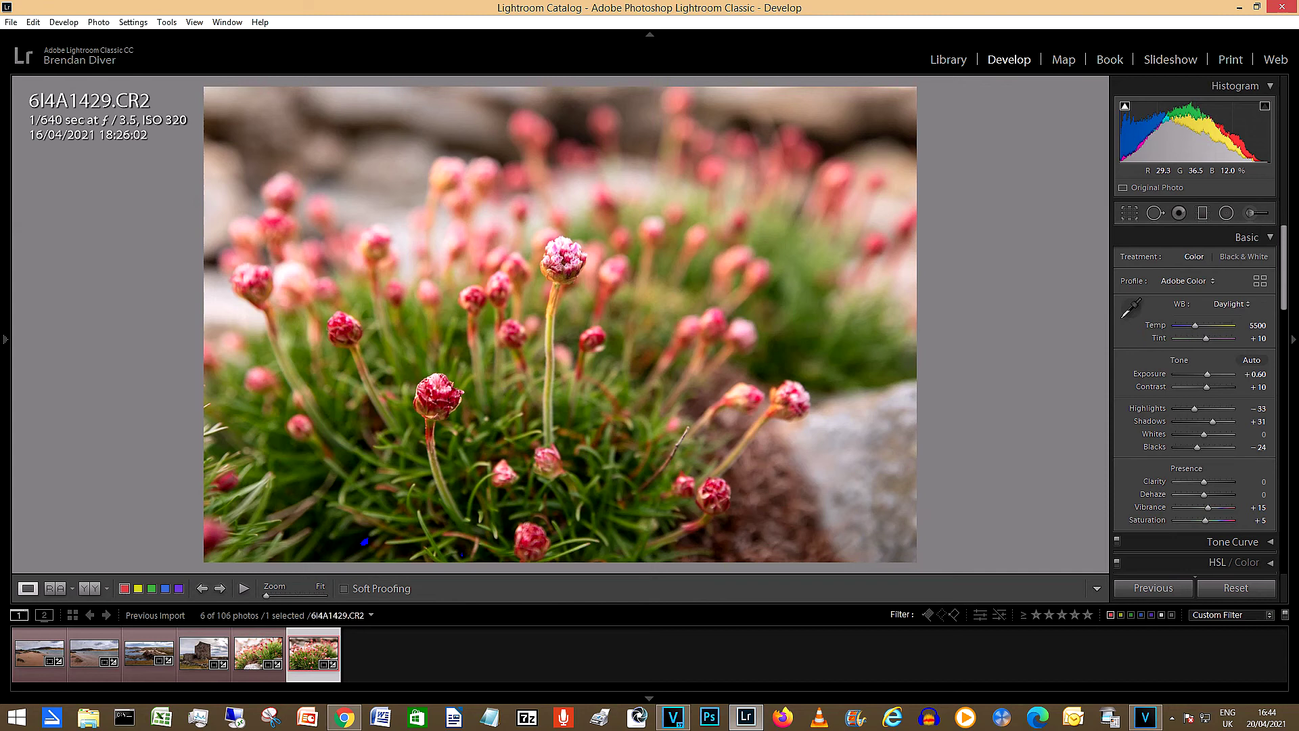
Select all six red-labelled photos and open their export settings from the Library
key(ctrl+a)
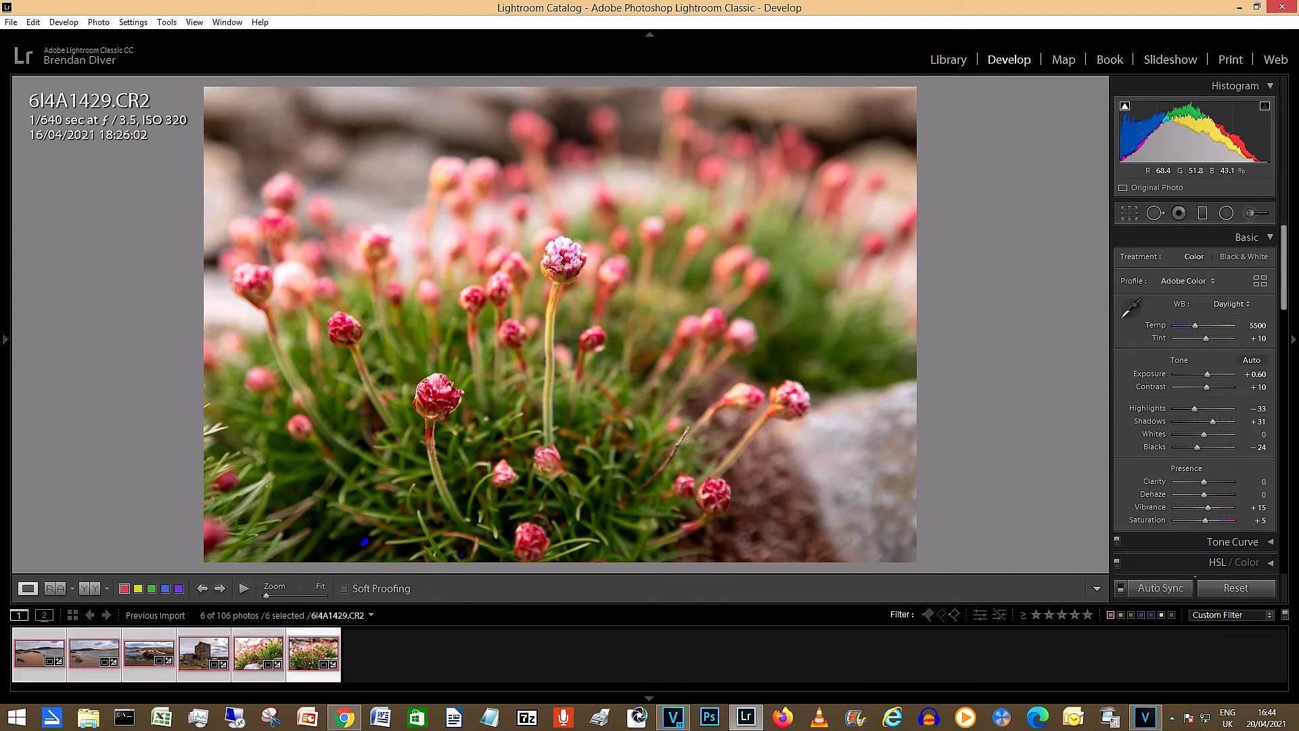
mouse_move(6, 339)
key(F7)
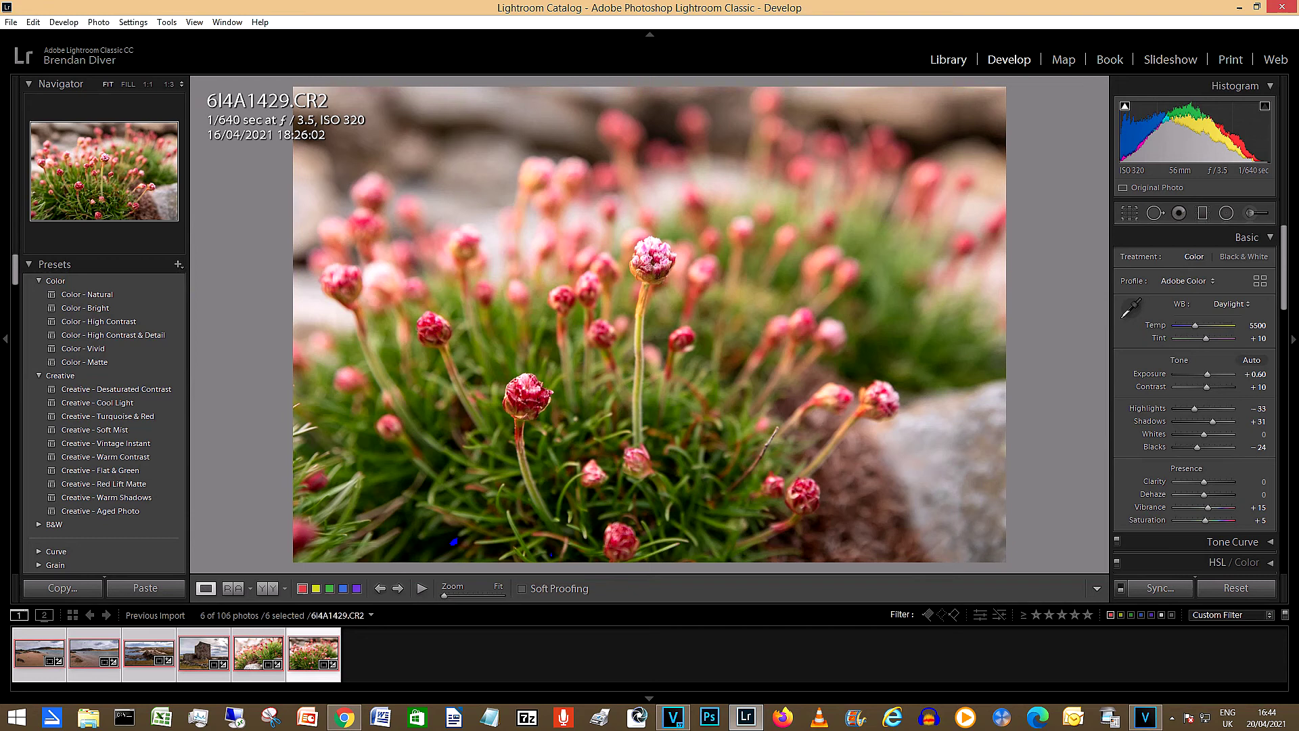
key(c)
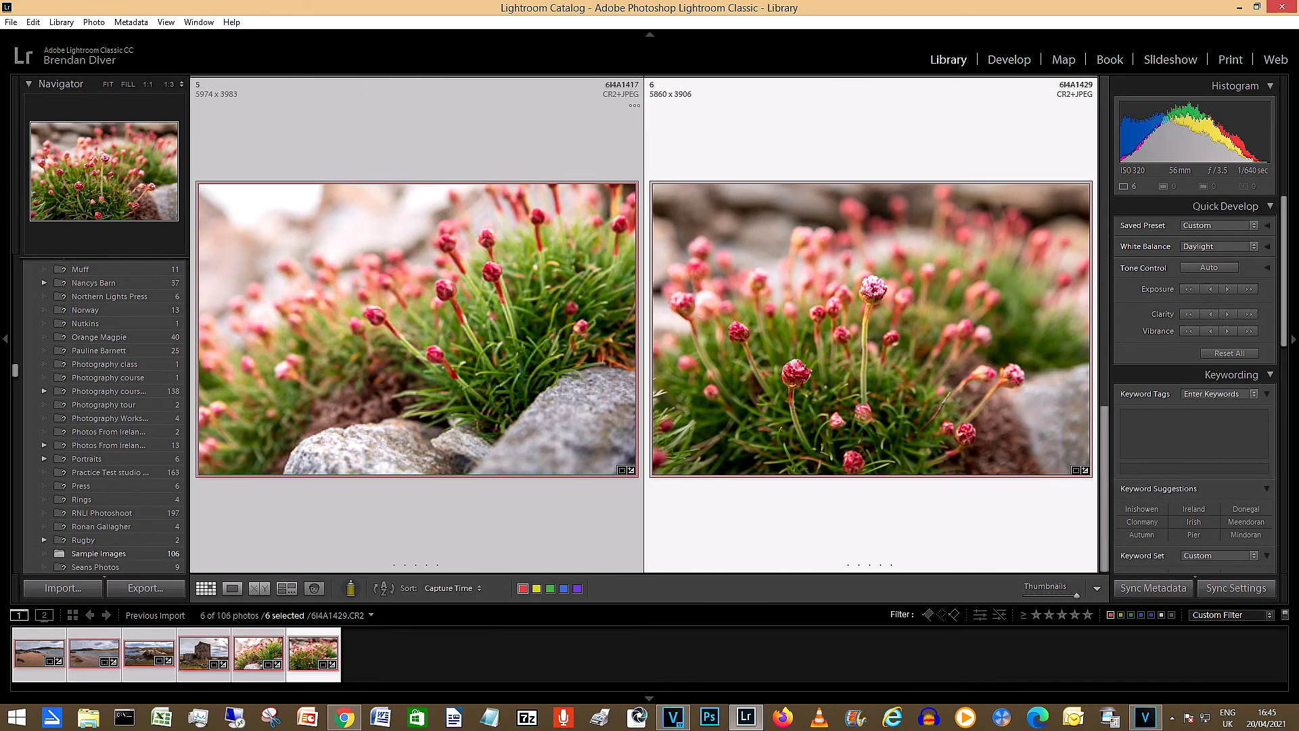
key(ctrl+shift+e)
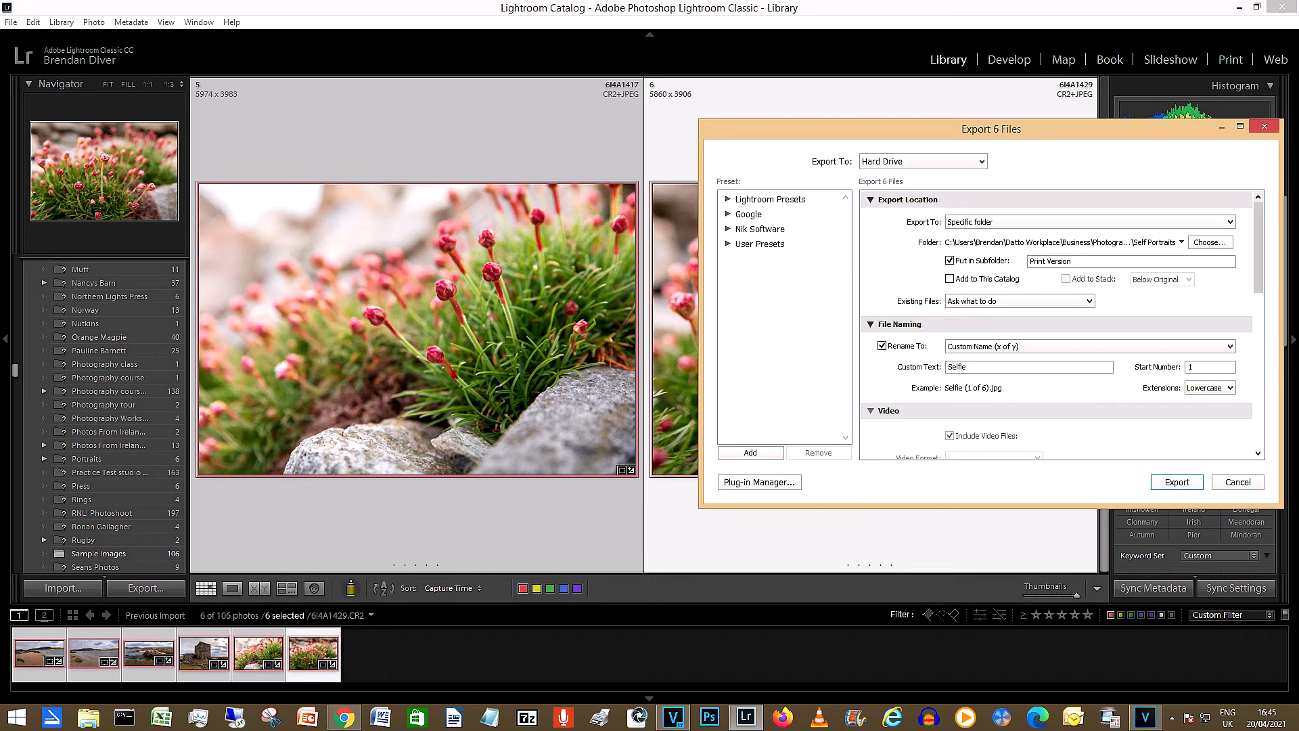
Set the export destination to the Sample Images folder on the Desktop, with a subfolder named HQ Version
click(1210, 243)
click(653, 349)
click(660, 363)
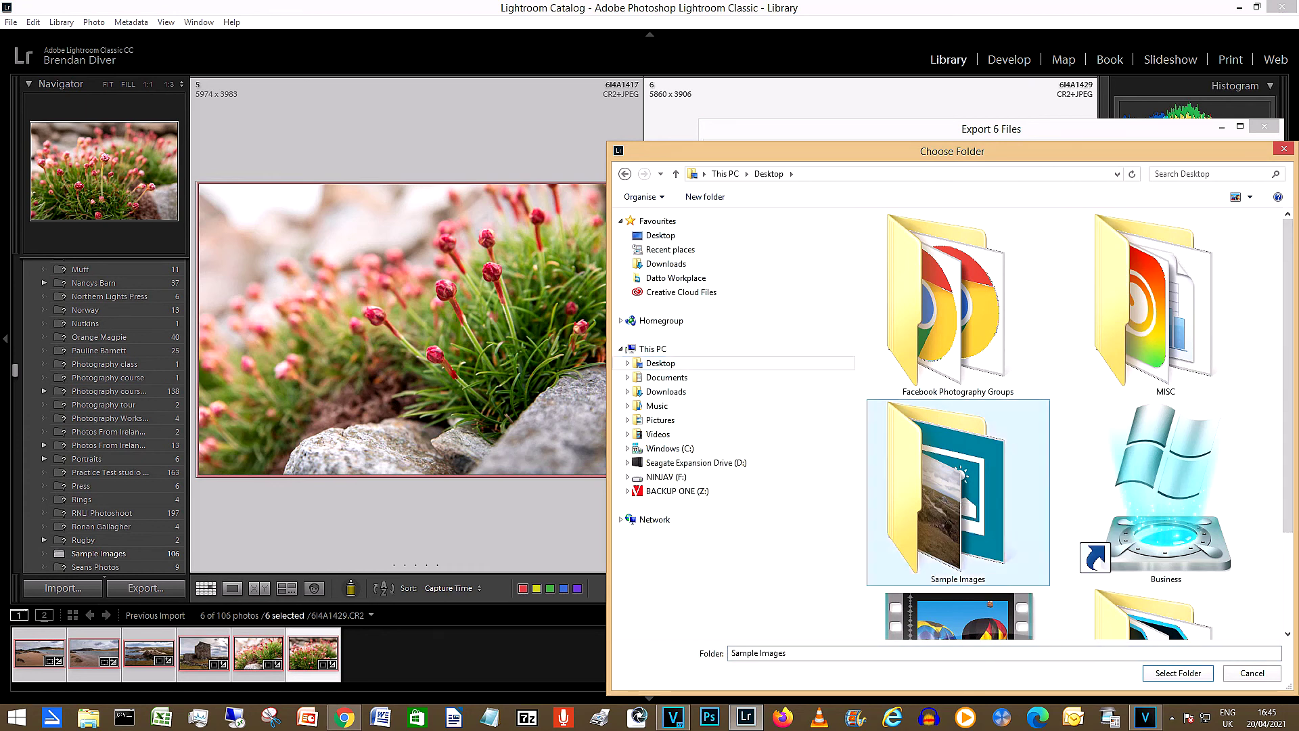
double_click(934, 493)
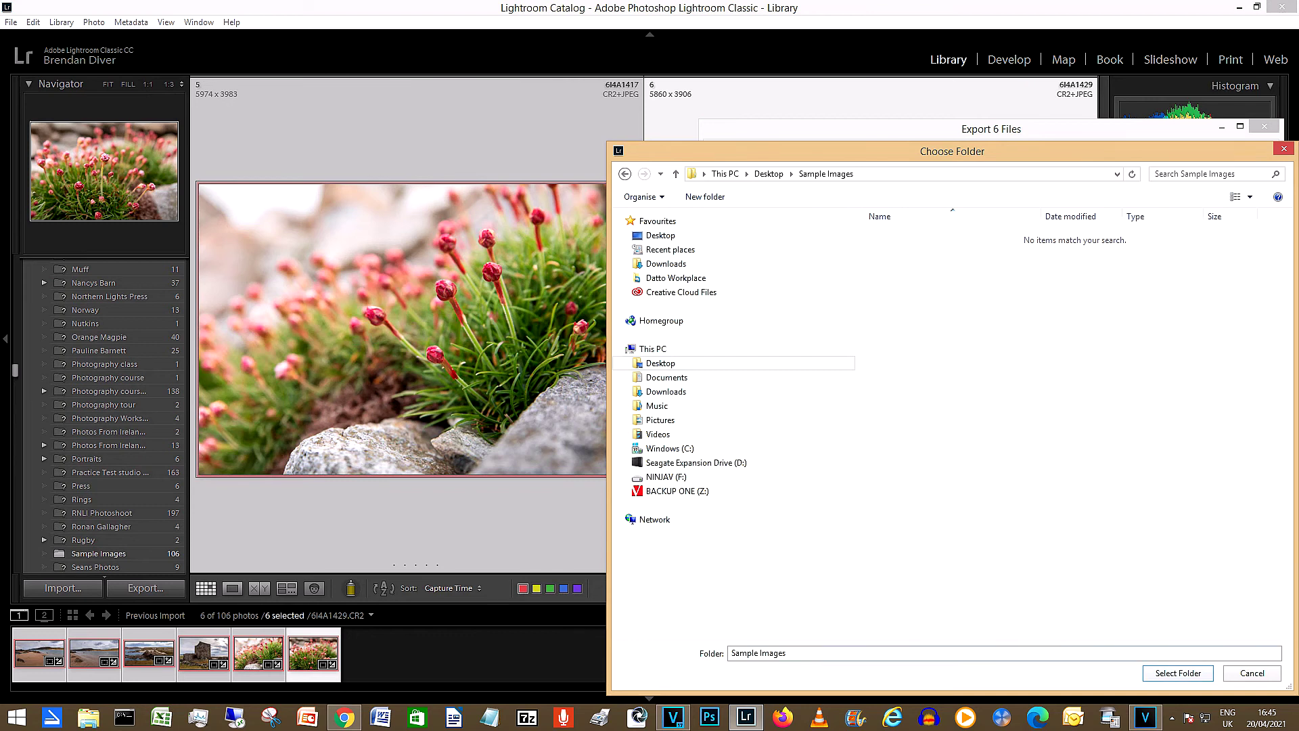
key(Return)
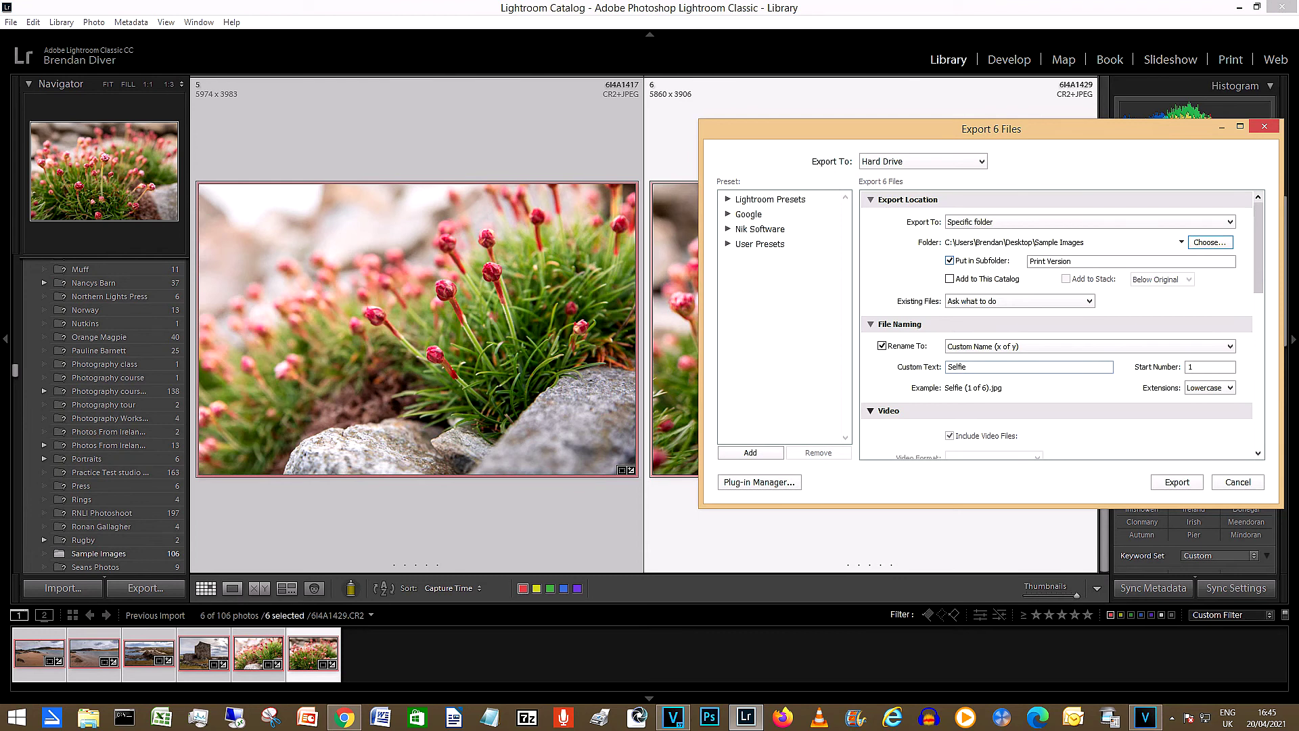
key(Tab)
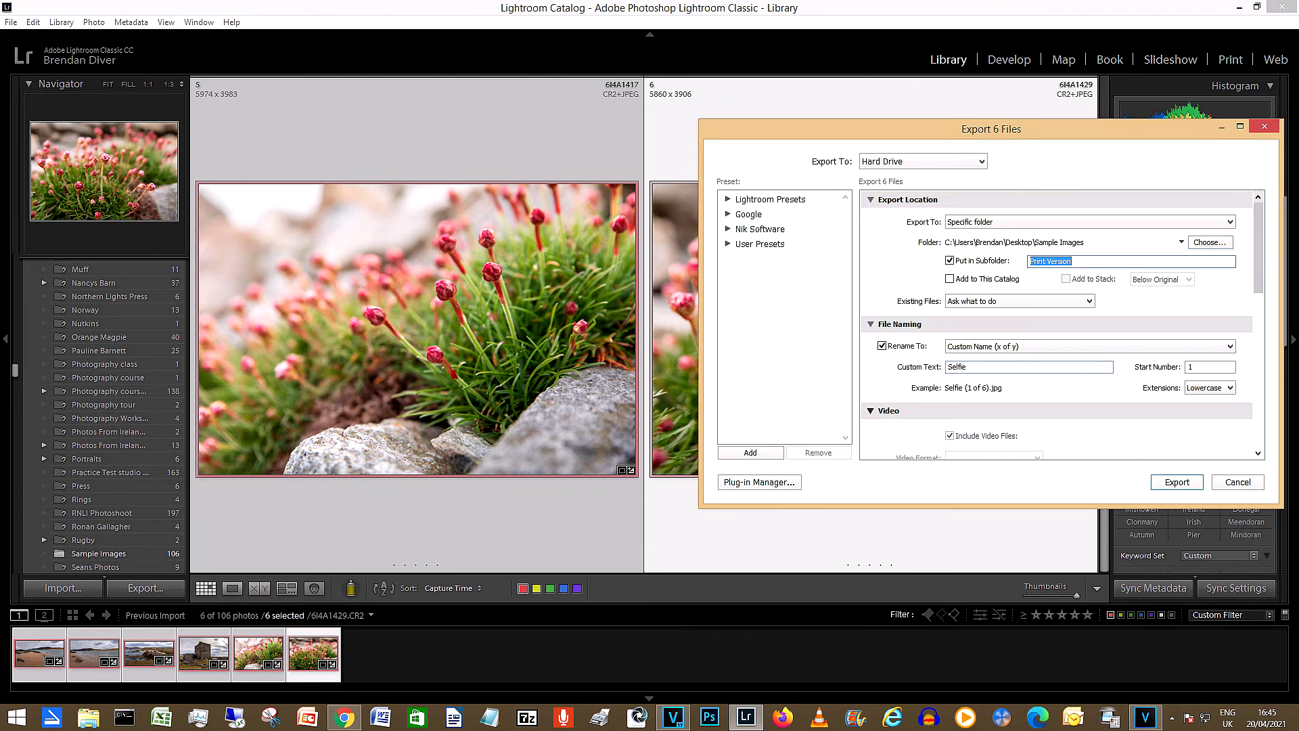
text(HQ Ve)
Name the exported files with the Custom Name (x of y) template and the custom text Dayout
click(1089, 346)
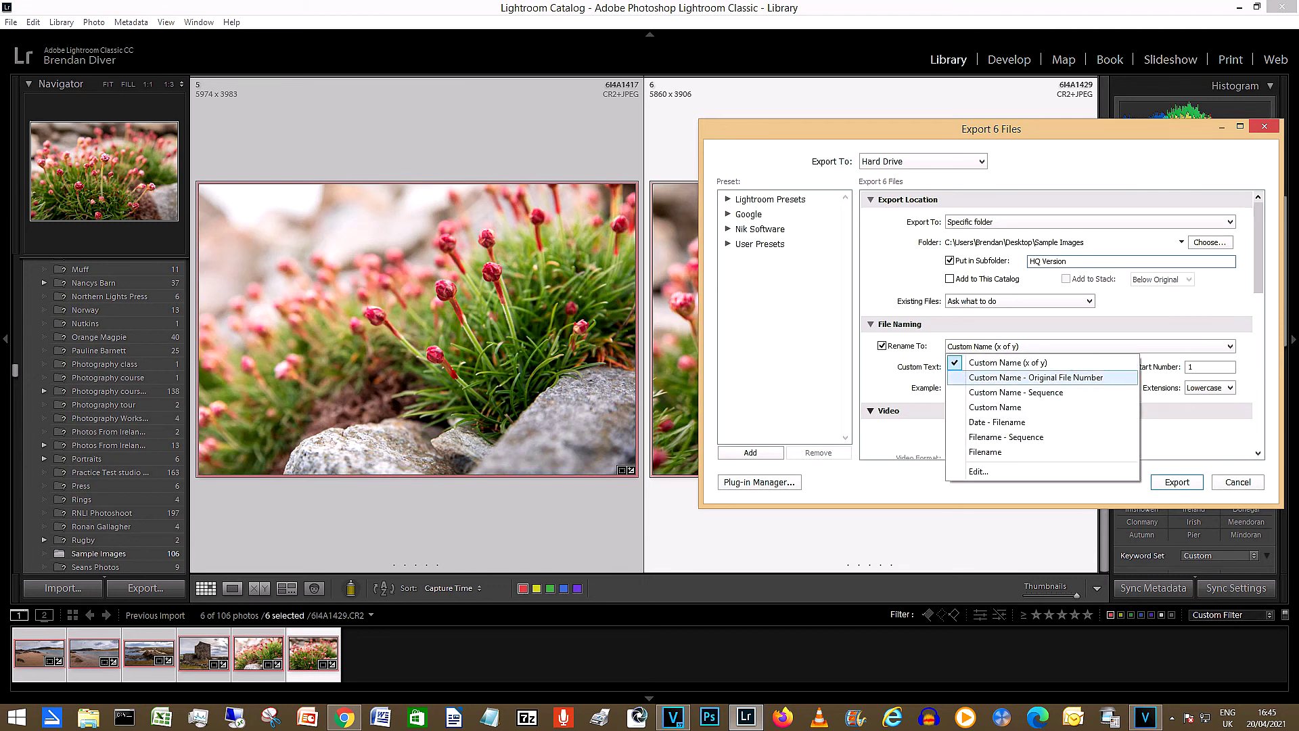
click(1035, 377)
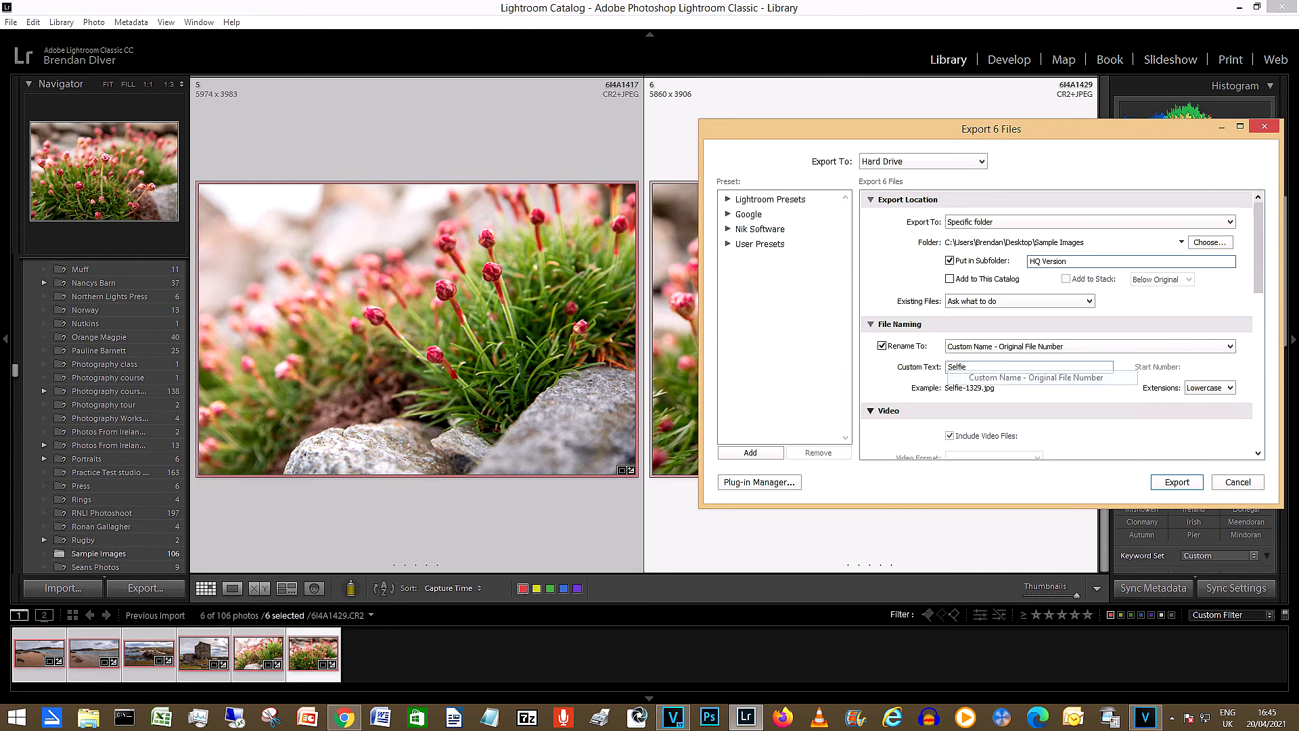
key(BackSpace)
click(1089, 346)
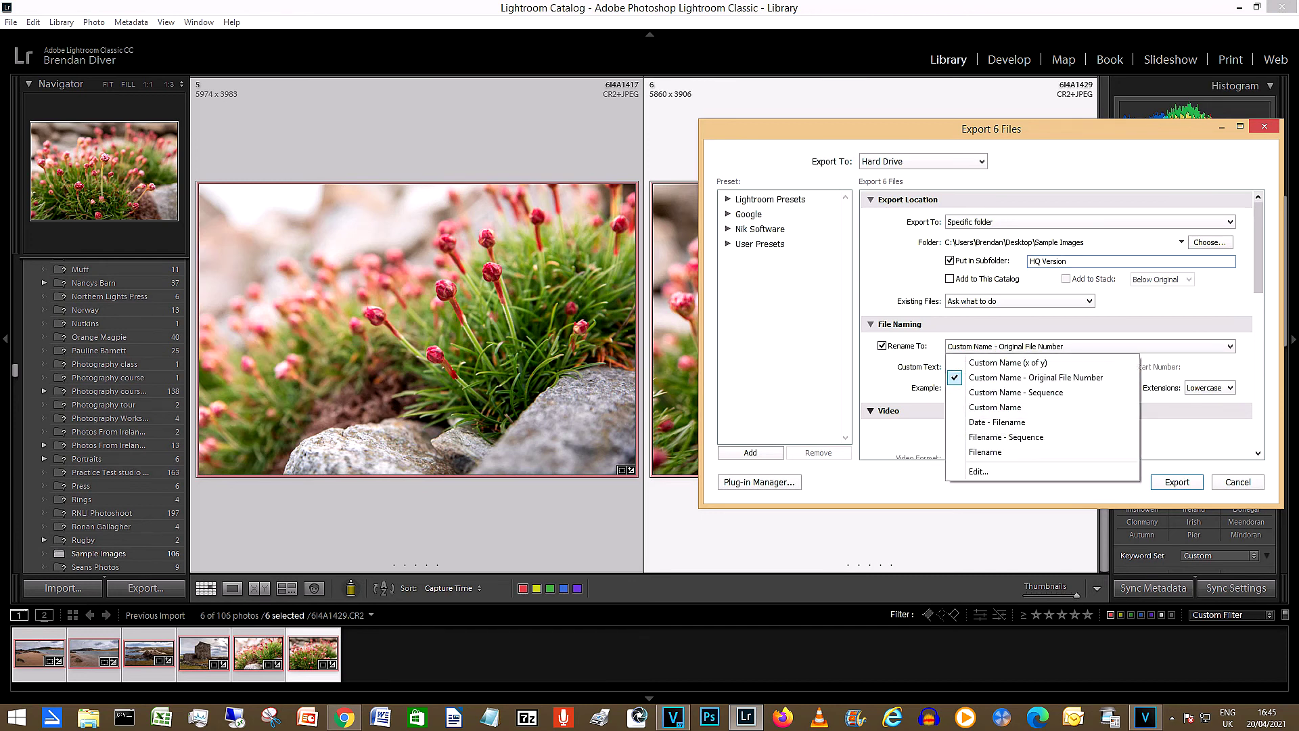
click(1009, 363)
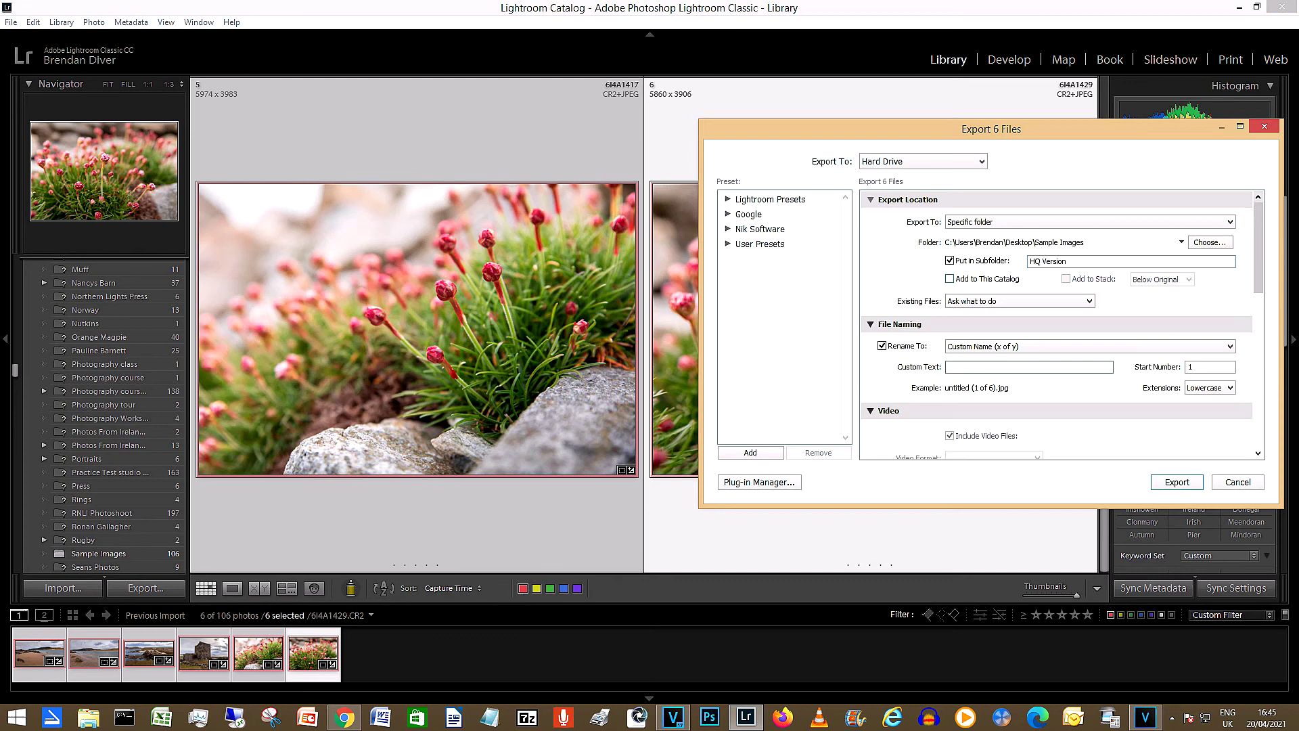
text(Dayout)
Keep JPEG as the image format, review the remaining export settings and export the six photos to HQ Version
scroll(1062, 324, down, 8)
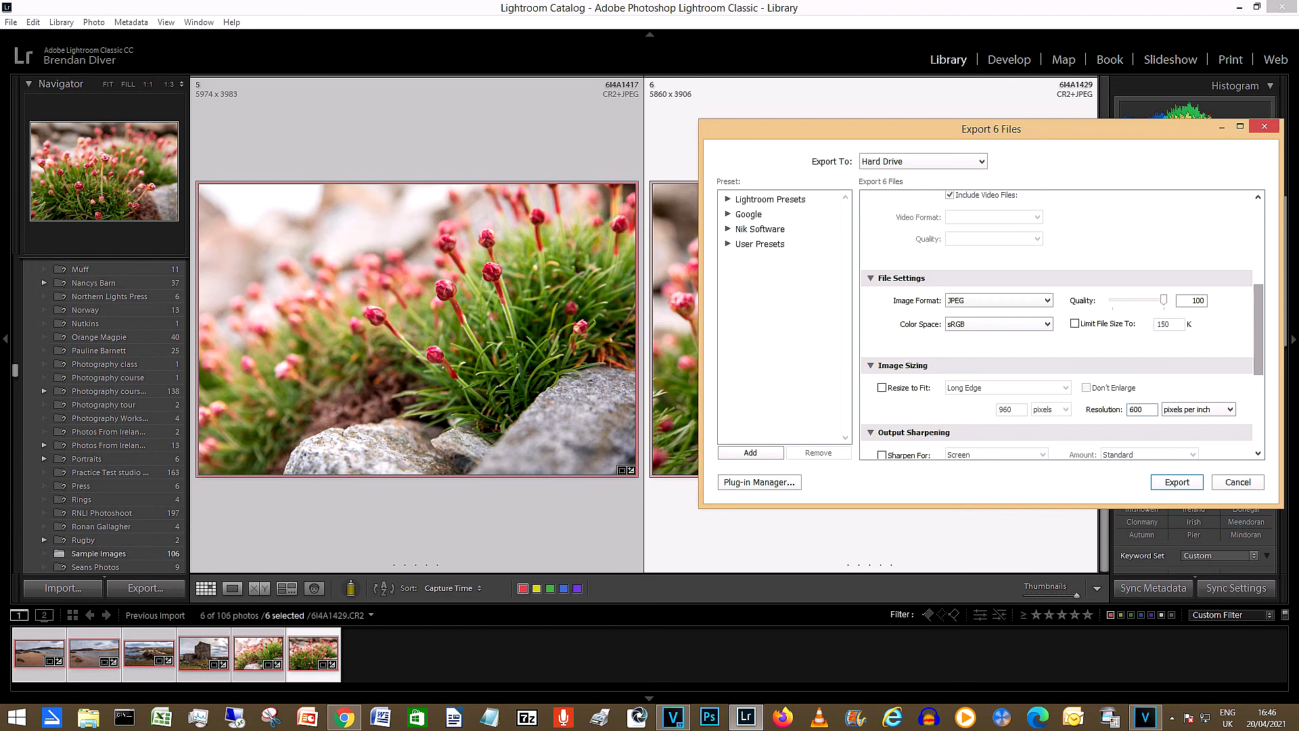
click(999, 300)
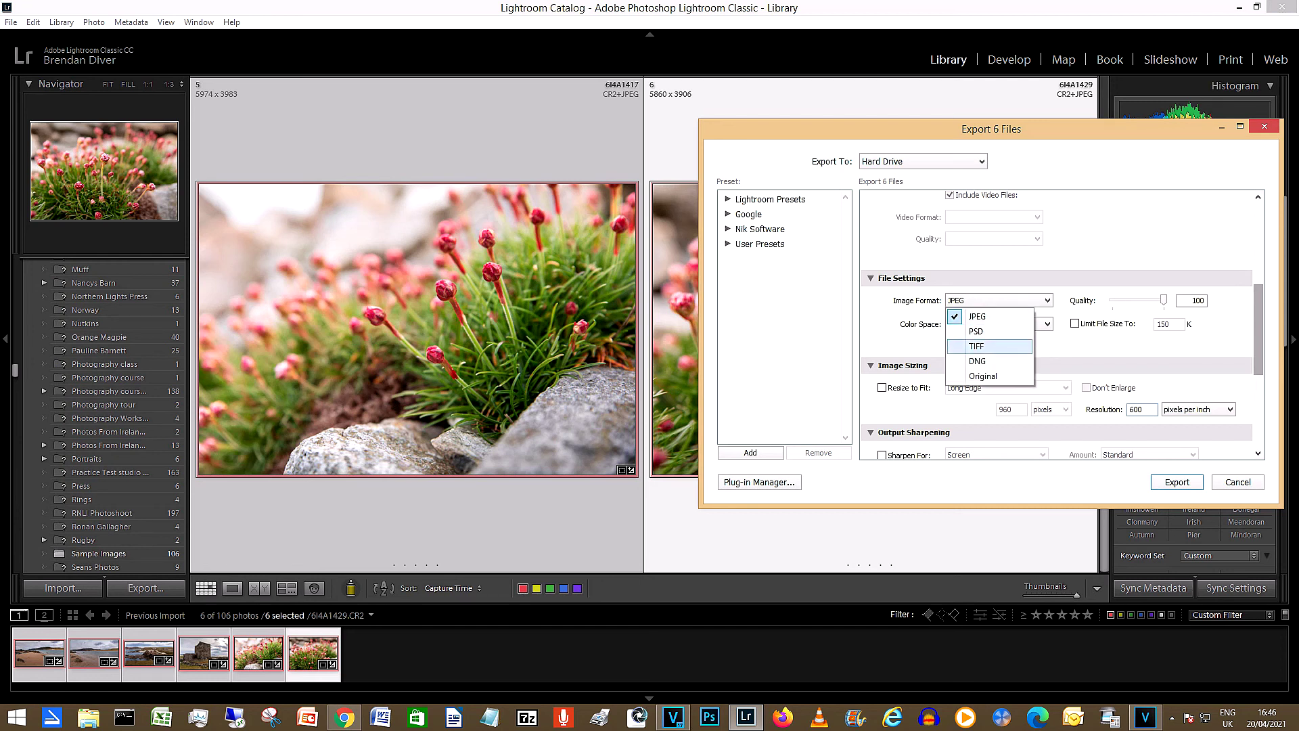
click(989, 317)
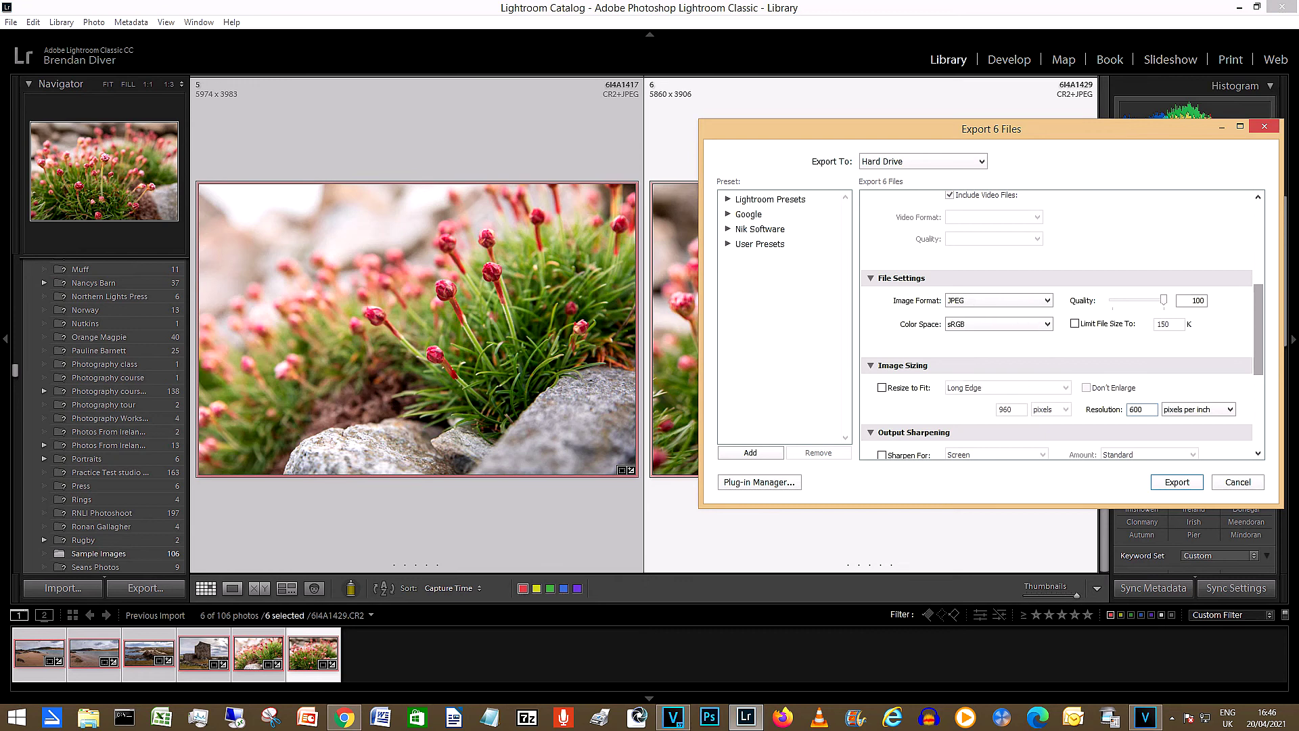
scroll(1063, 325, down, 4)
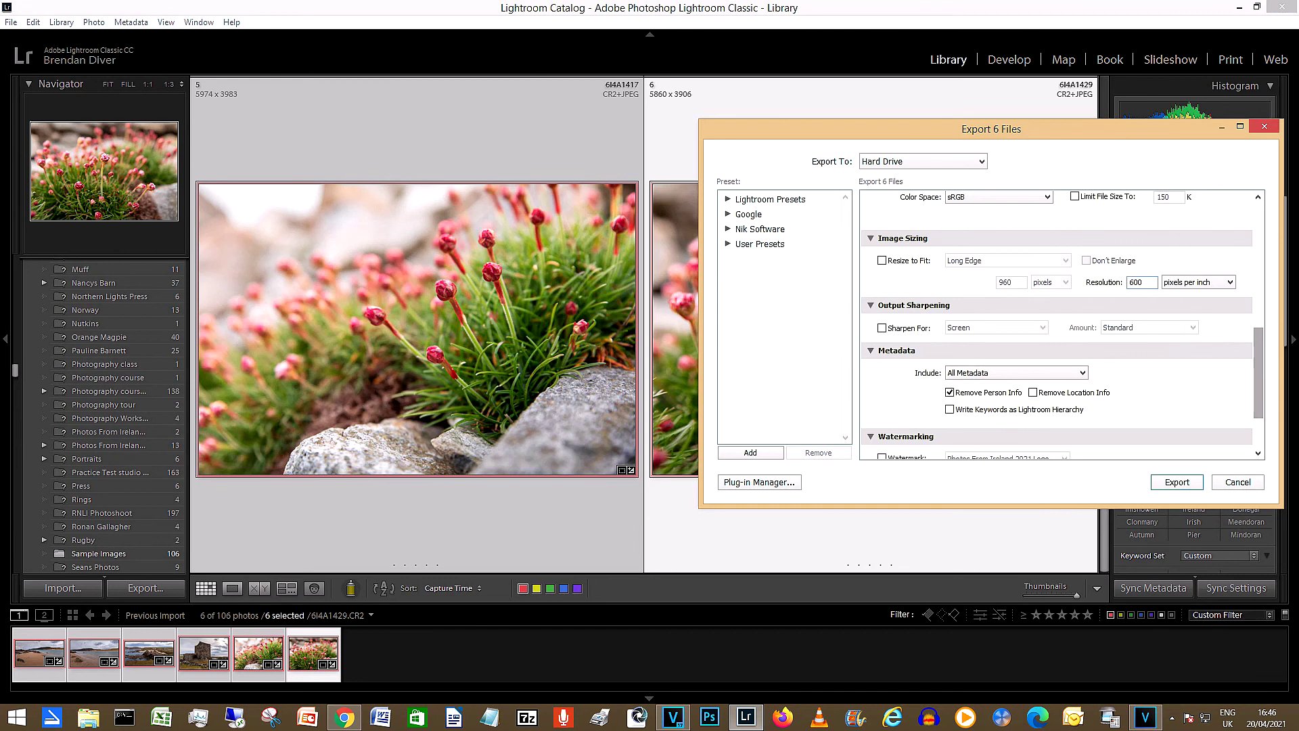
scroll(1062, 325, down, 3)
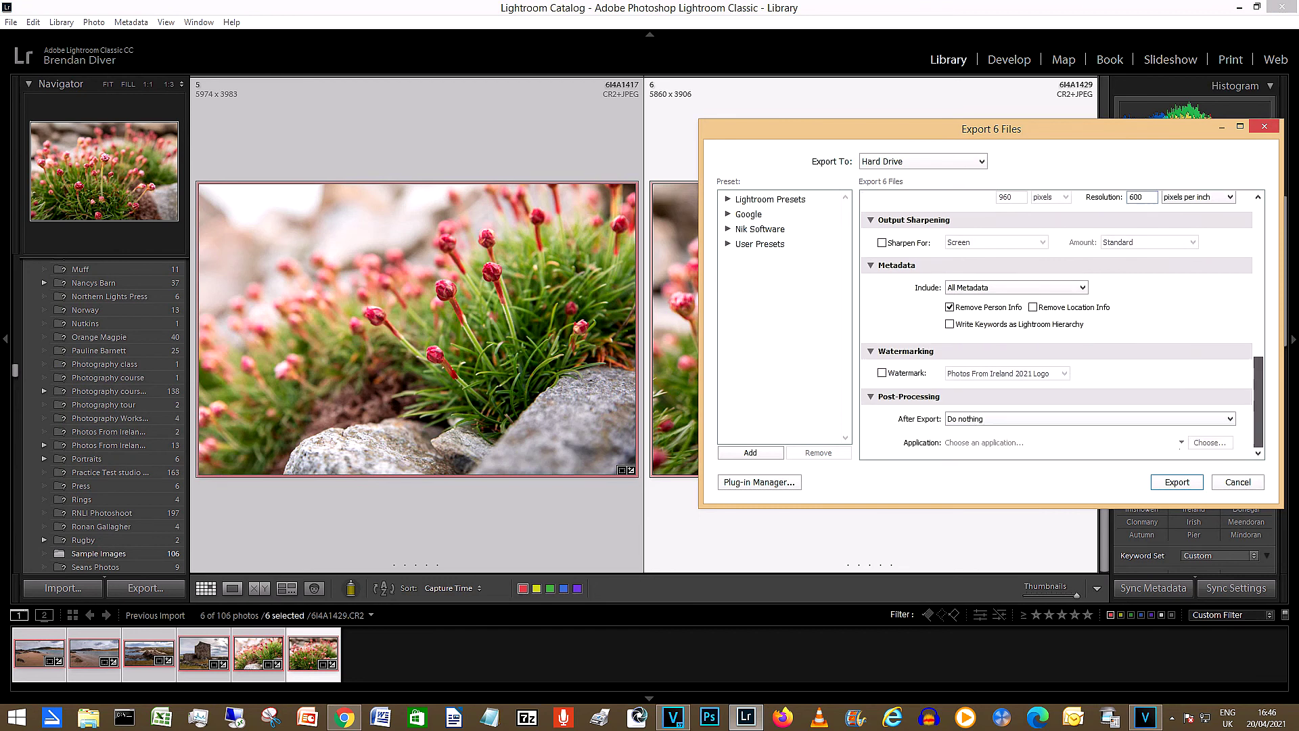
scroll(1063, 325, up, 8)
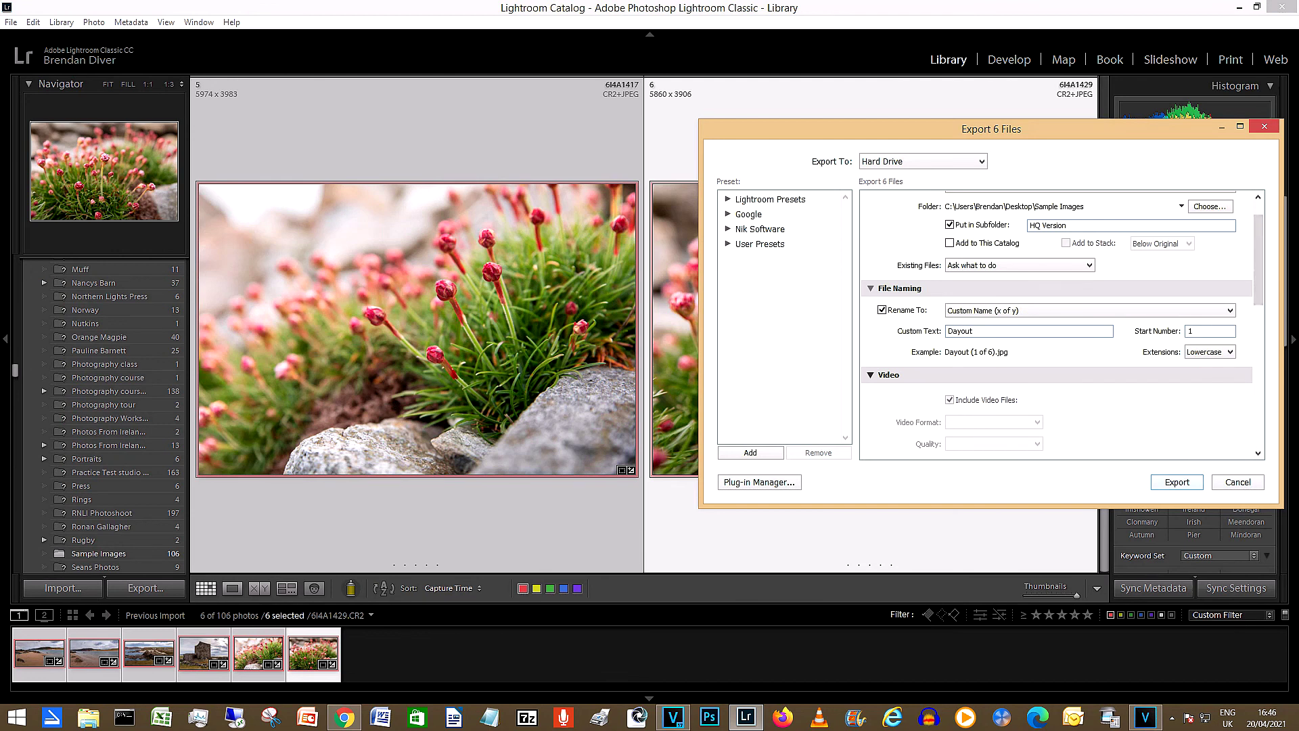
key(Return)
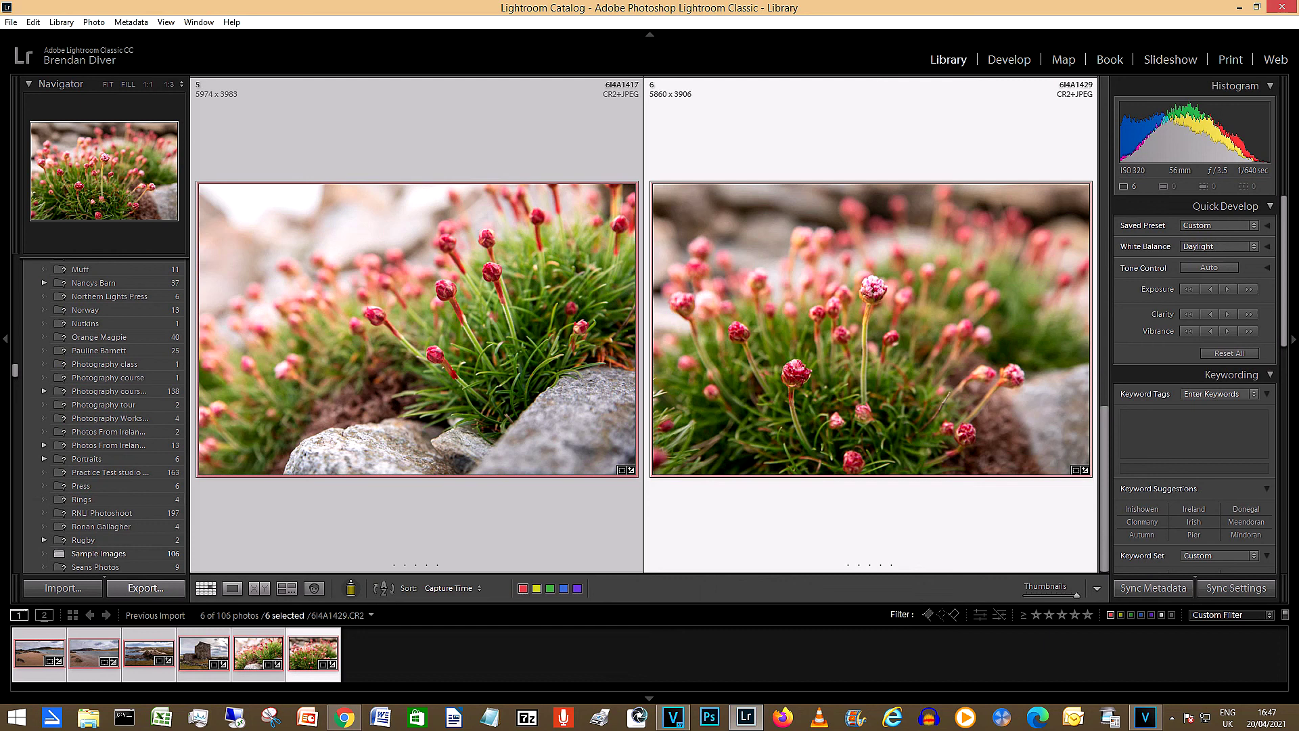
Reopen the export settings for the six photos and rename the destination subfolder as Web Version
click(145, 589)
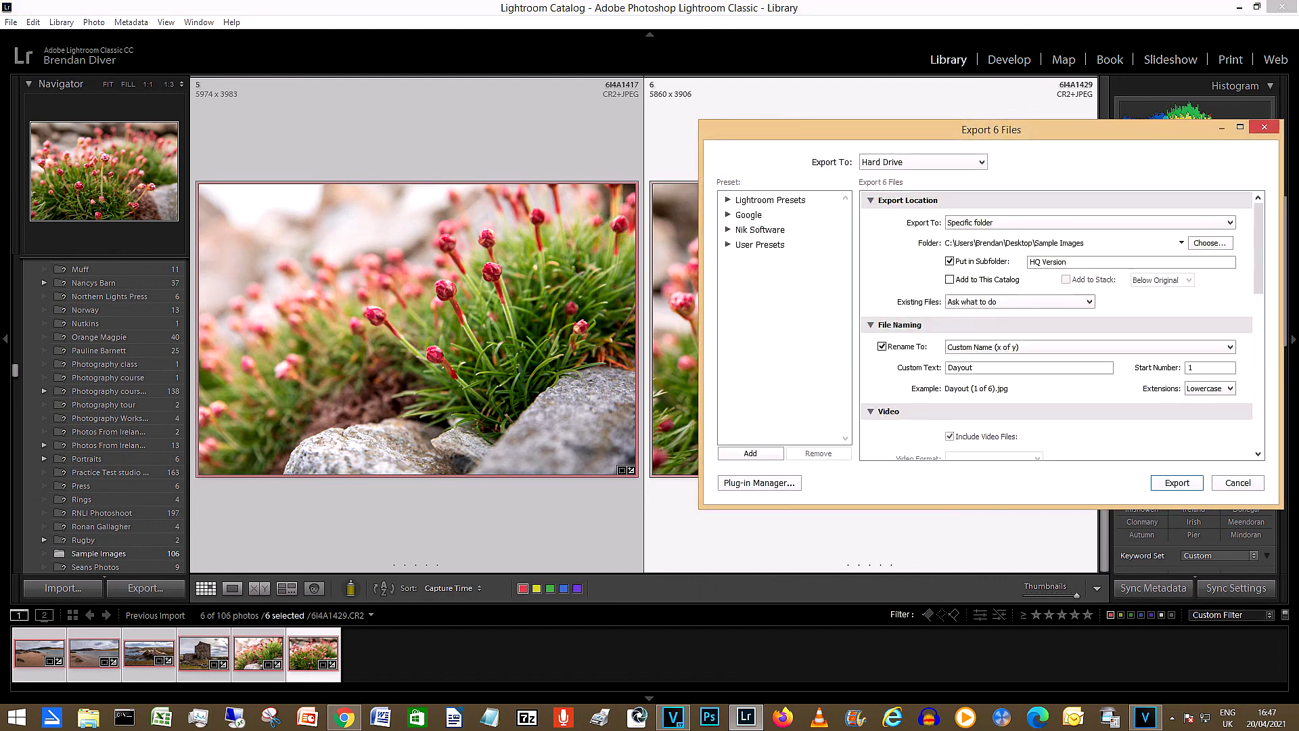
click(1039, 263)
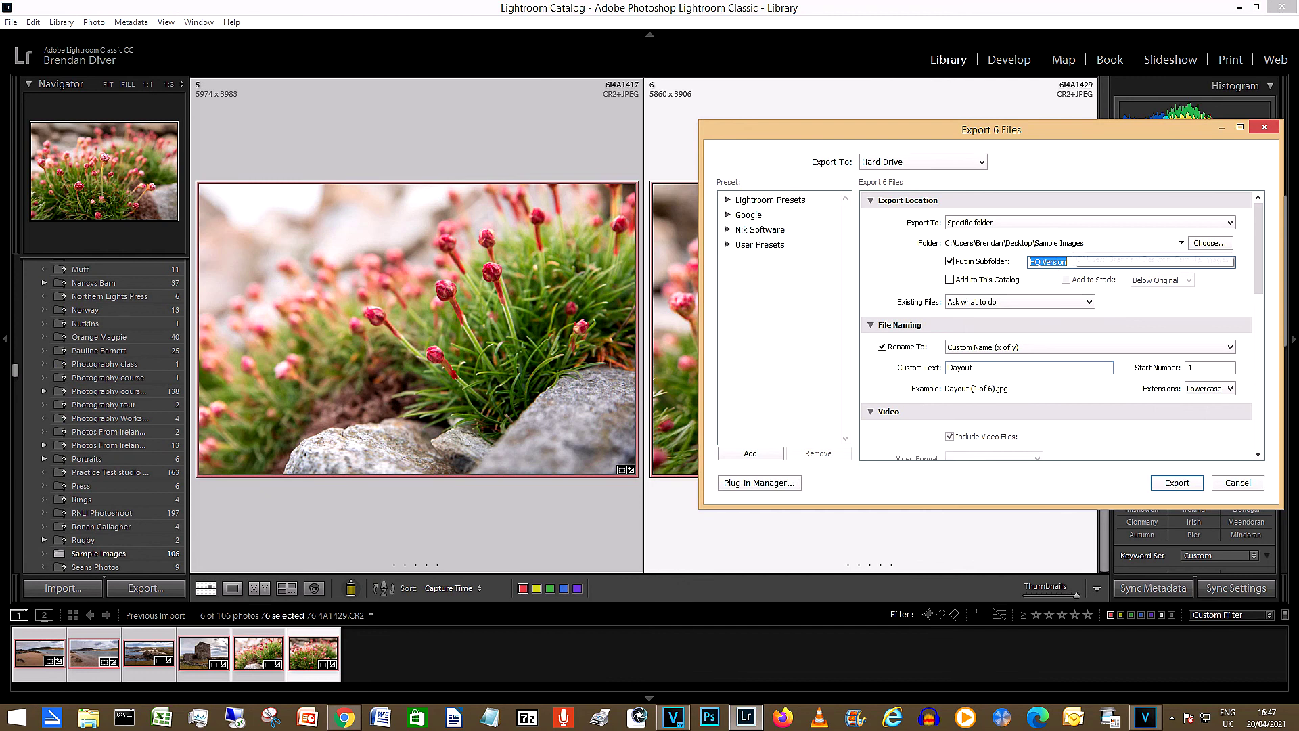
text(Web Versio)
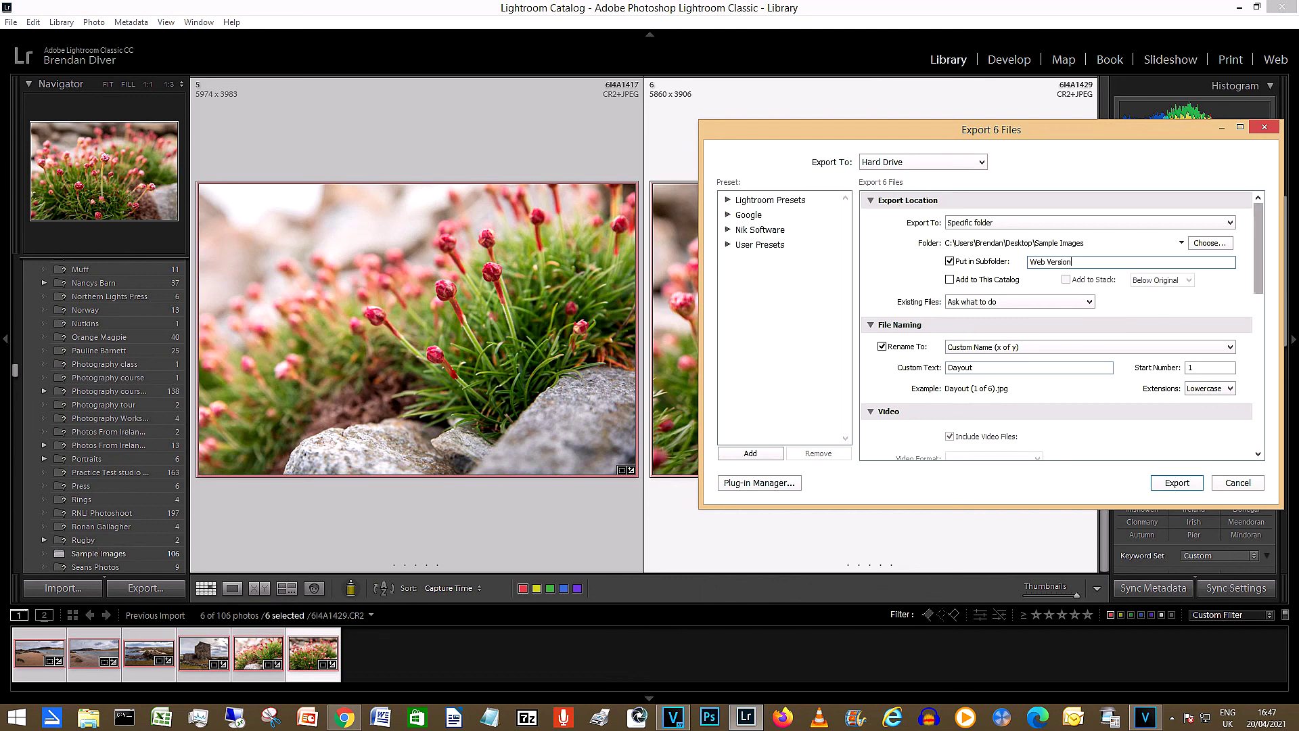
Enable resizing to a 960-pixel long edge and set the export resolution to 72 pixels per inch
scroll(1063, 325, down, 5)
scroll(1062, 325, down, 1)
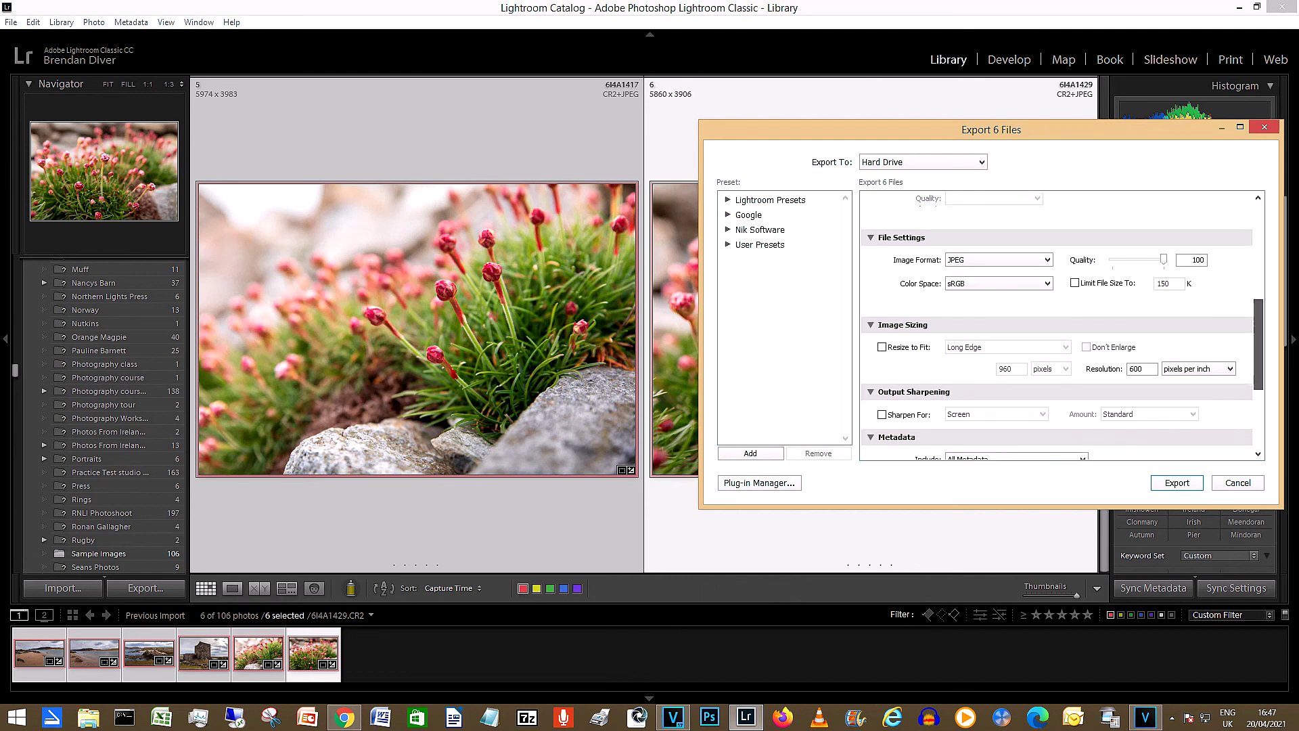
double_click(1136, 369)
text(30)
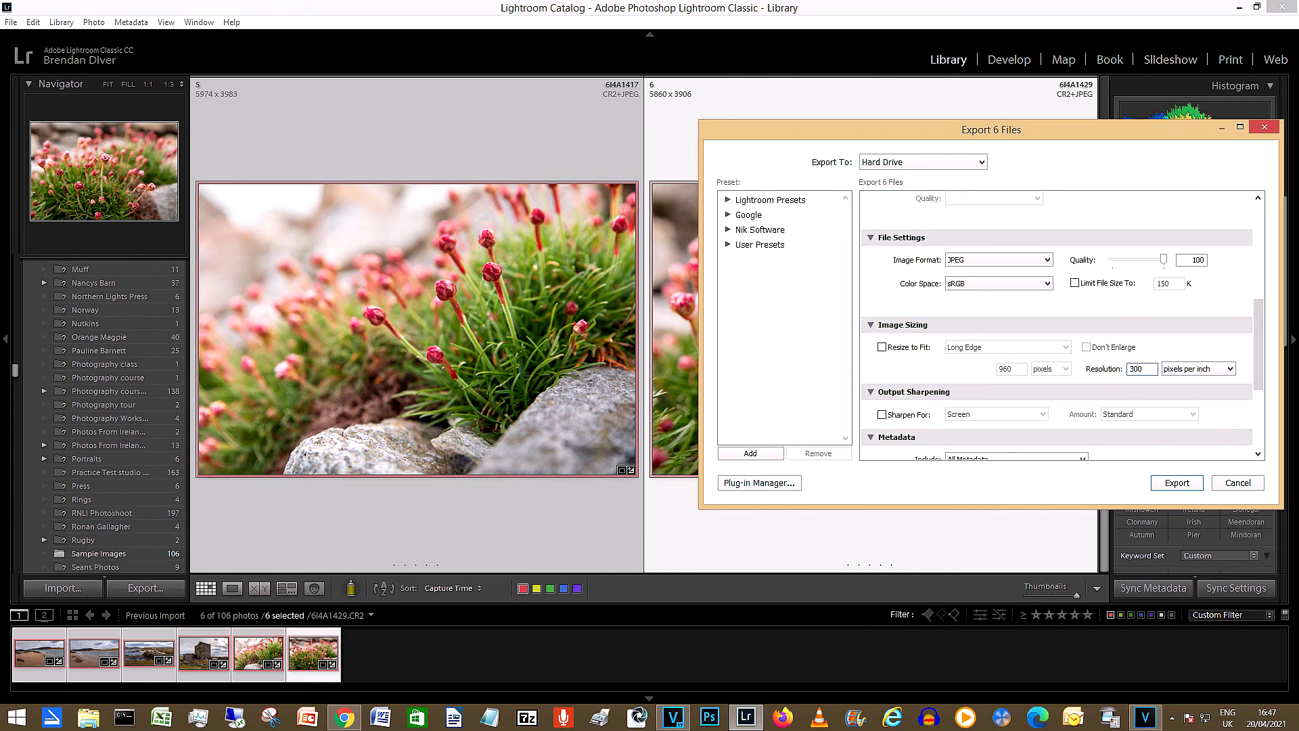
click(882, 347)
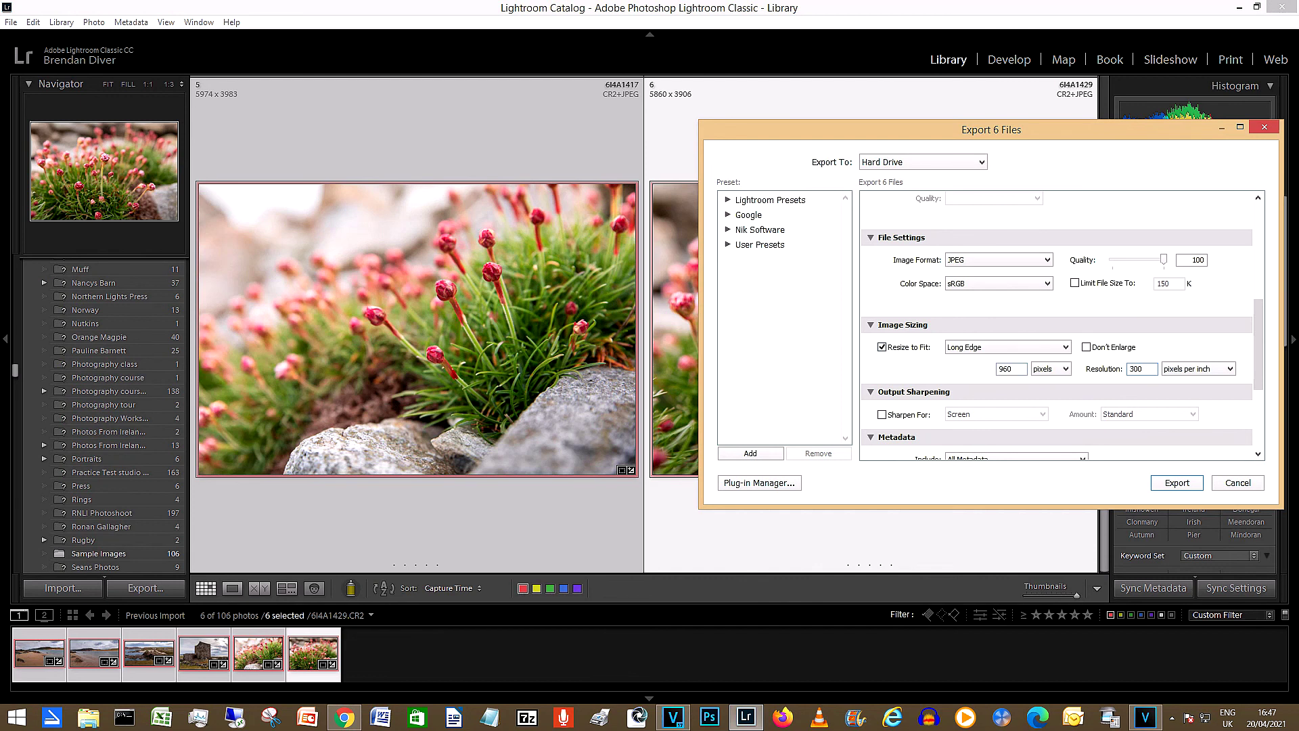
double_click(1136, 369)
text(72)
Limit the exported file size to 3000 K and export the six photos to Web Version
scroll(1259, 331, up, 2)
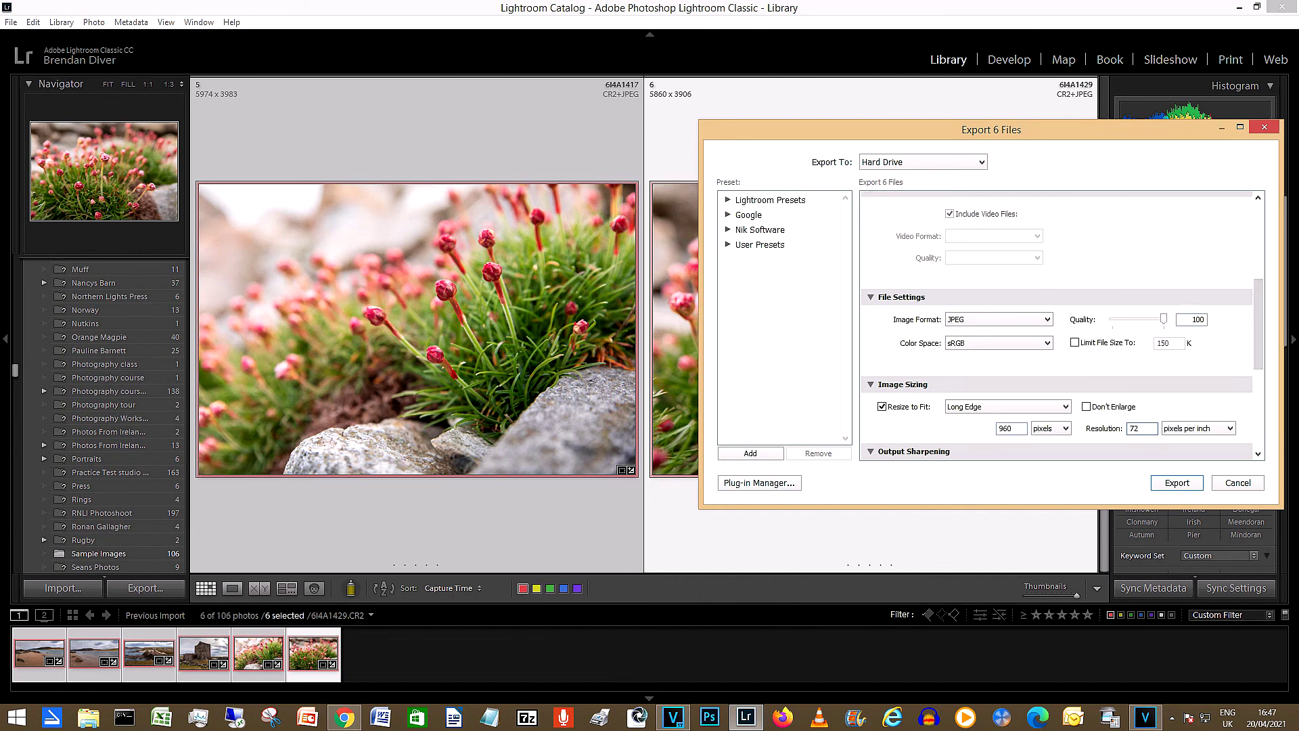
click(1076, 343)
key(Tab)
text(300)
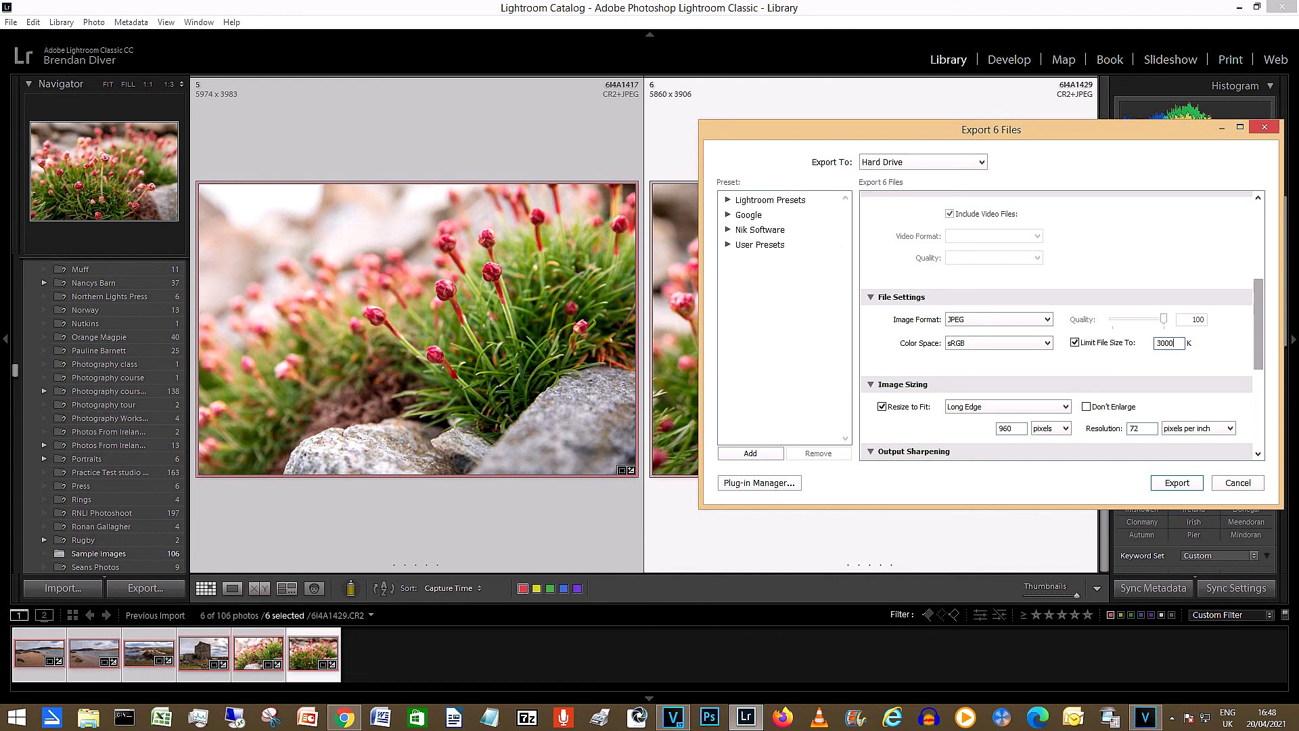
text(0)
scroll(1063, 324, down, 5)
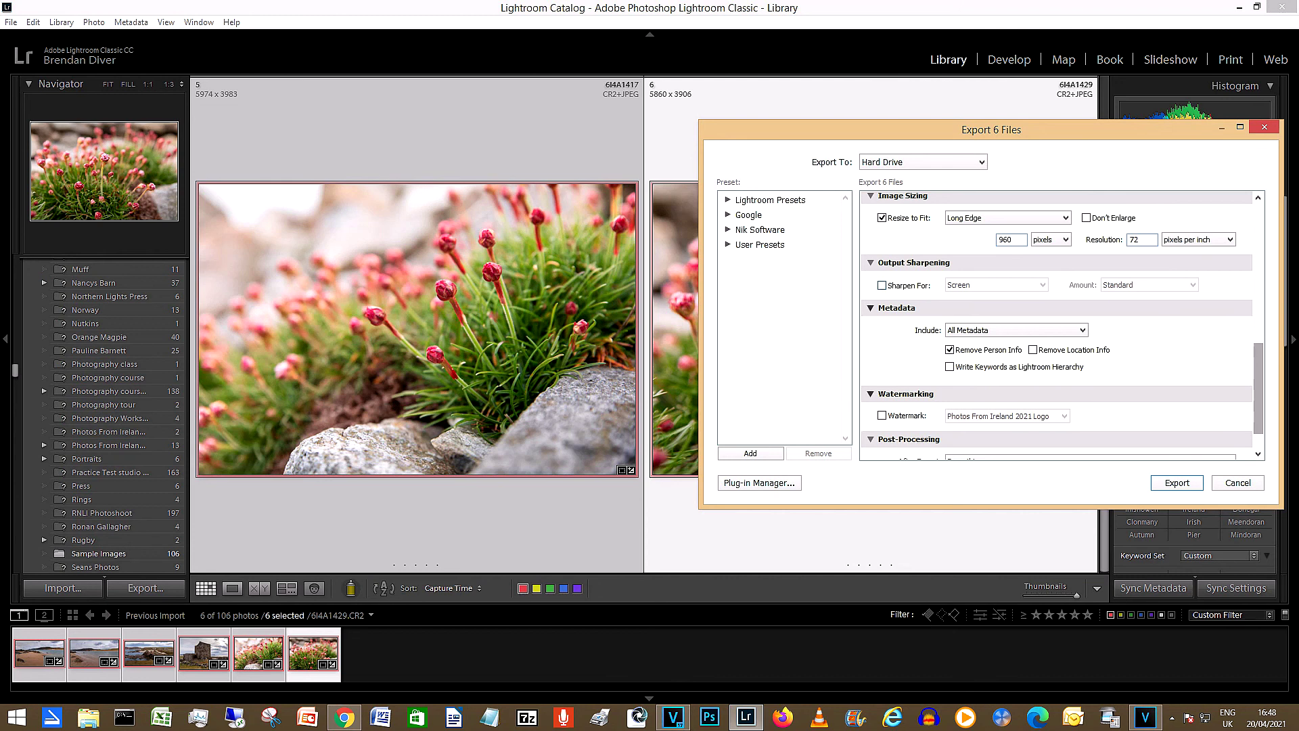
scroll(1062, 325, down, 1)
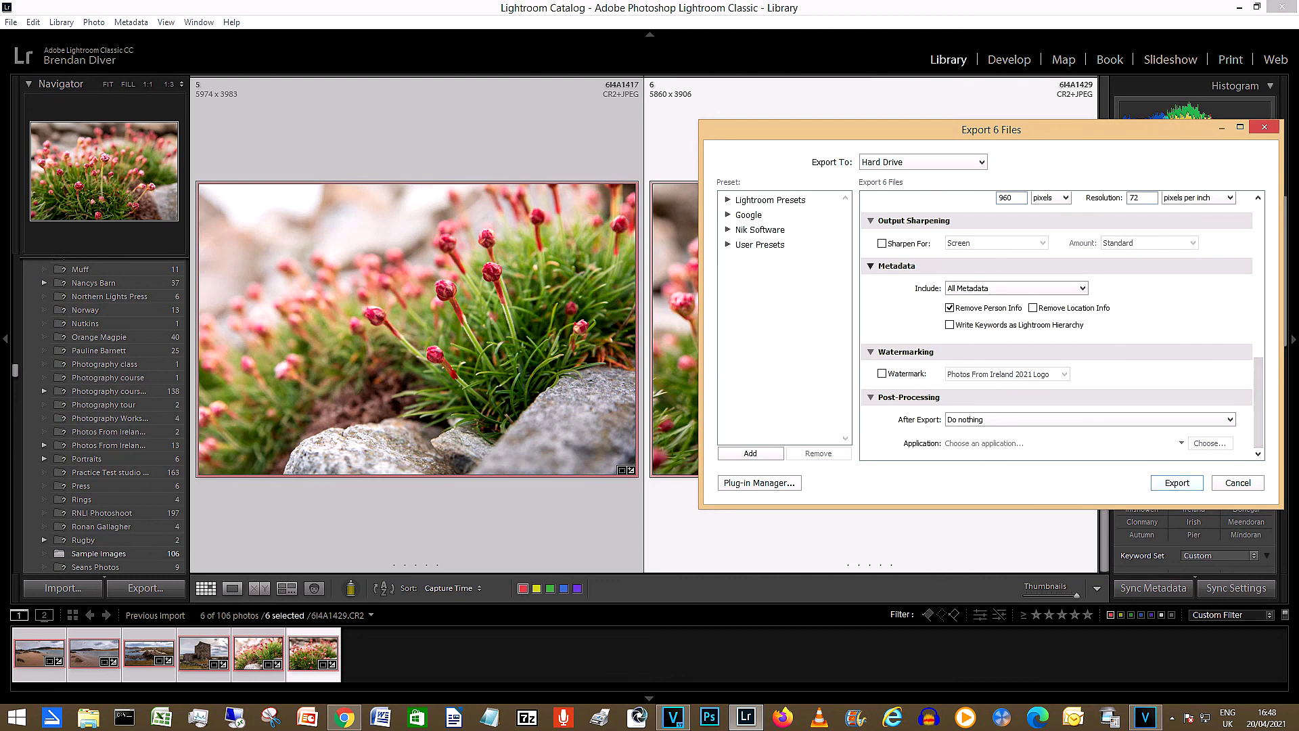
key(Return)
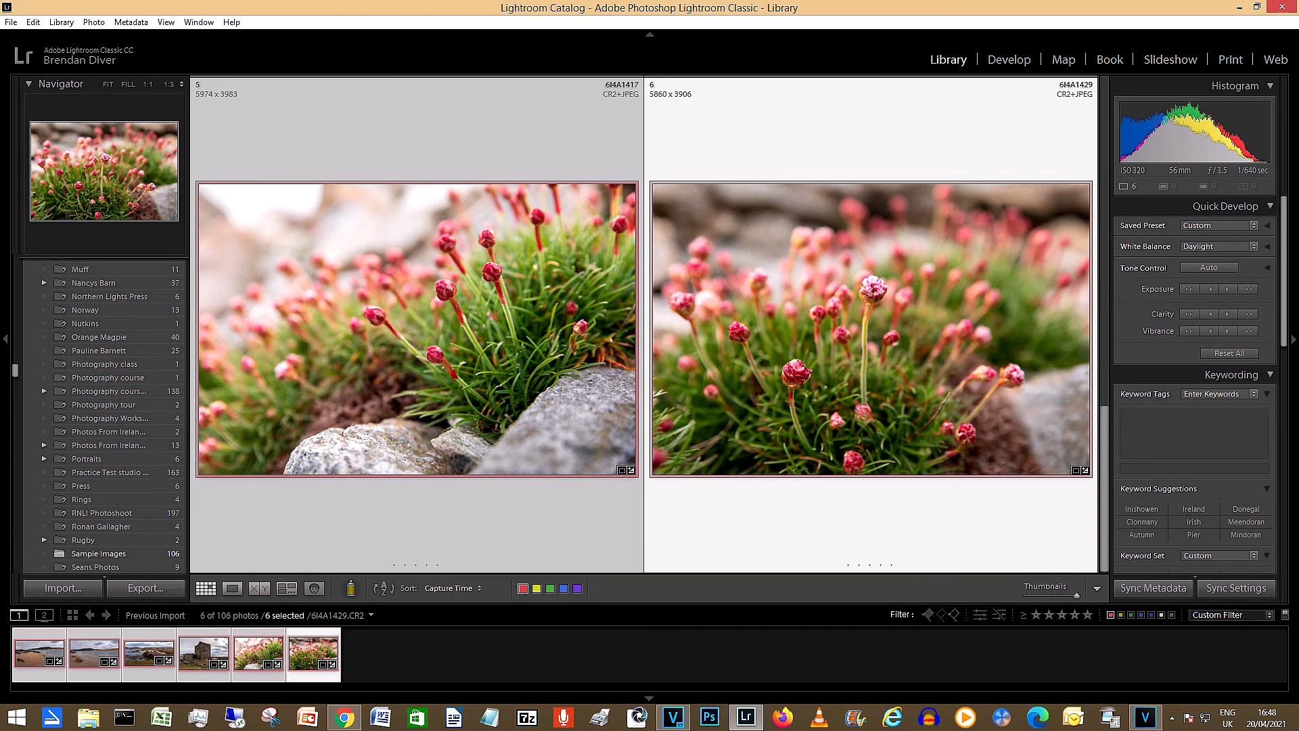
Switch to the Windows desktop and open the Sample Images folder in File Explorer
click(1240, 6)
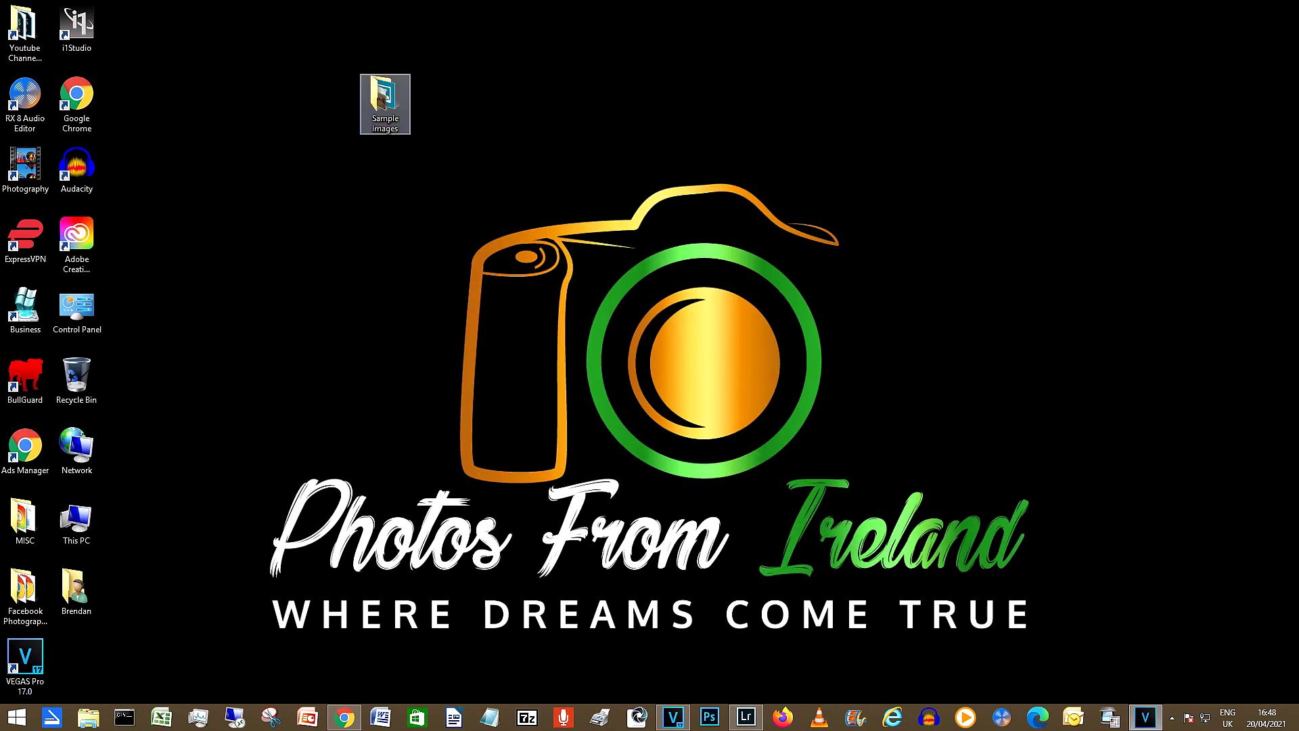
double_click(385, 102)
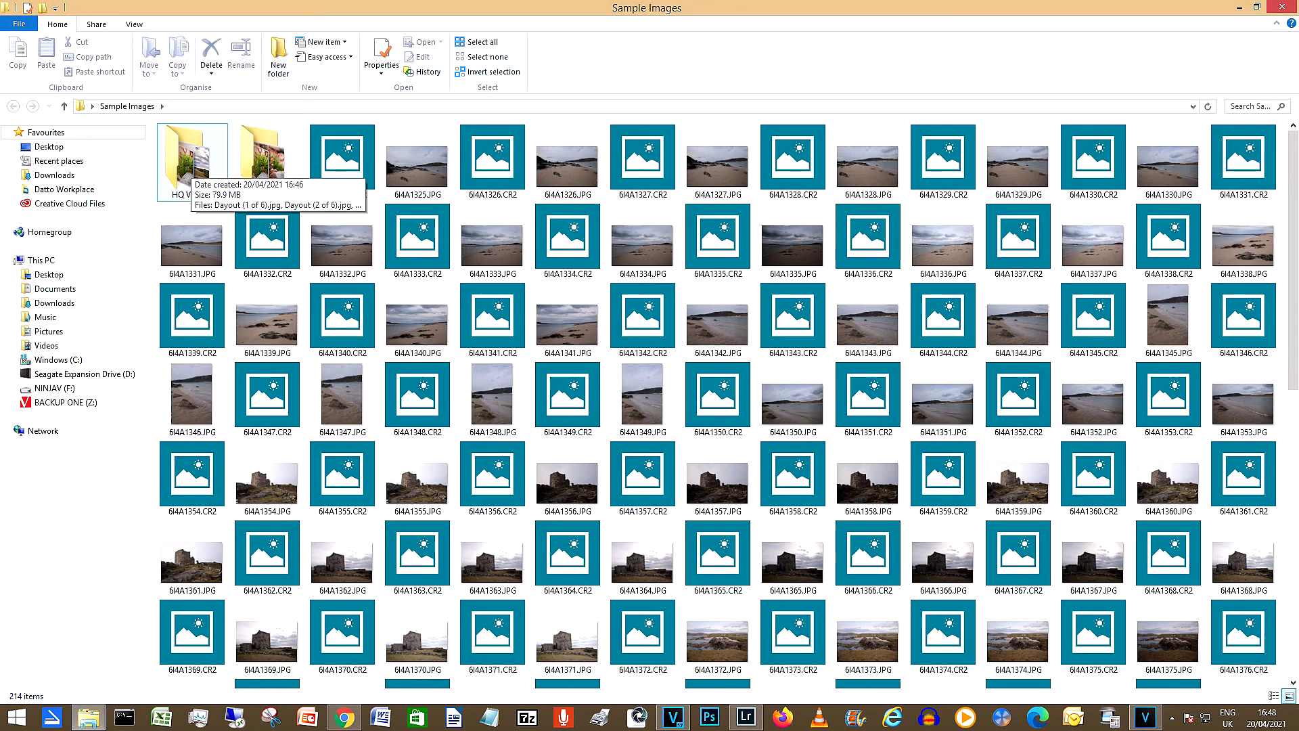
Check the exported photos in the HQ Version subfolder and in the Web Version subfolder of Sample Images
double_click(191, 166)
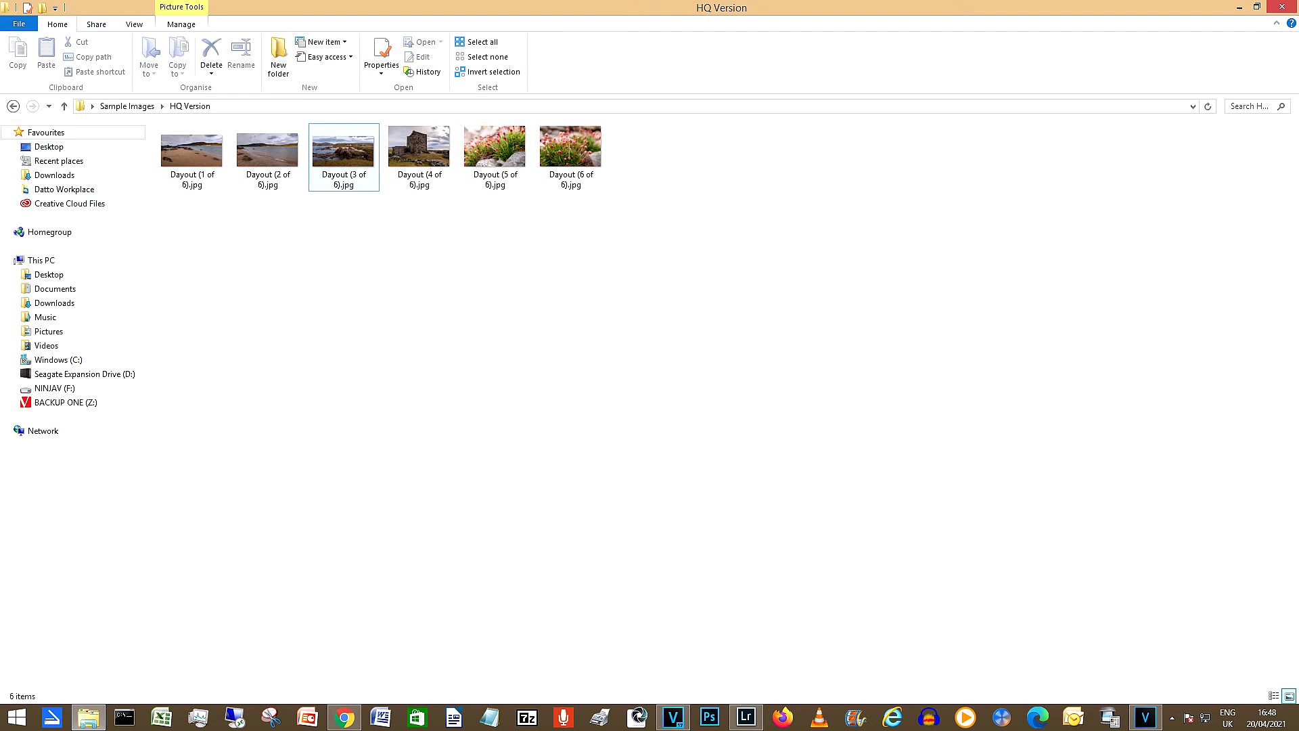
click(127, 107)
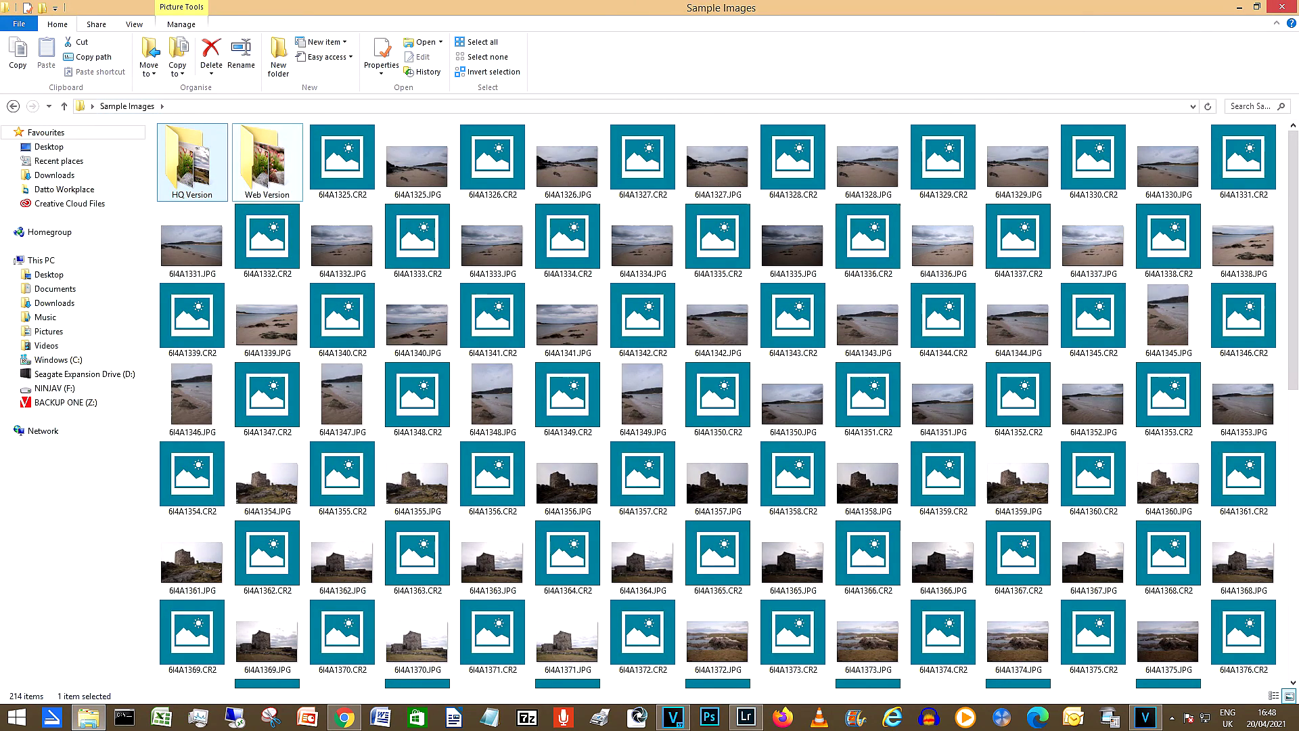
double_click(267, 162)
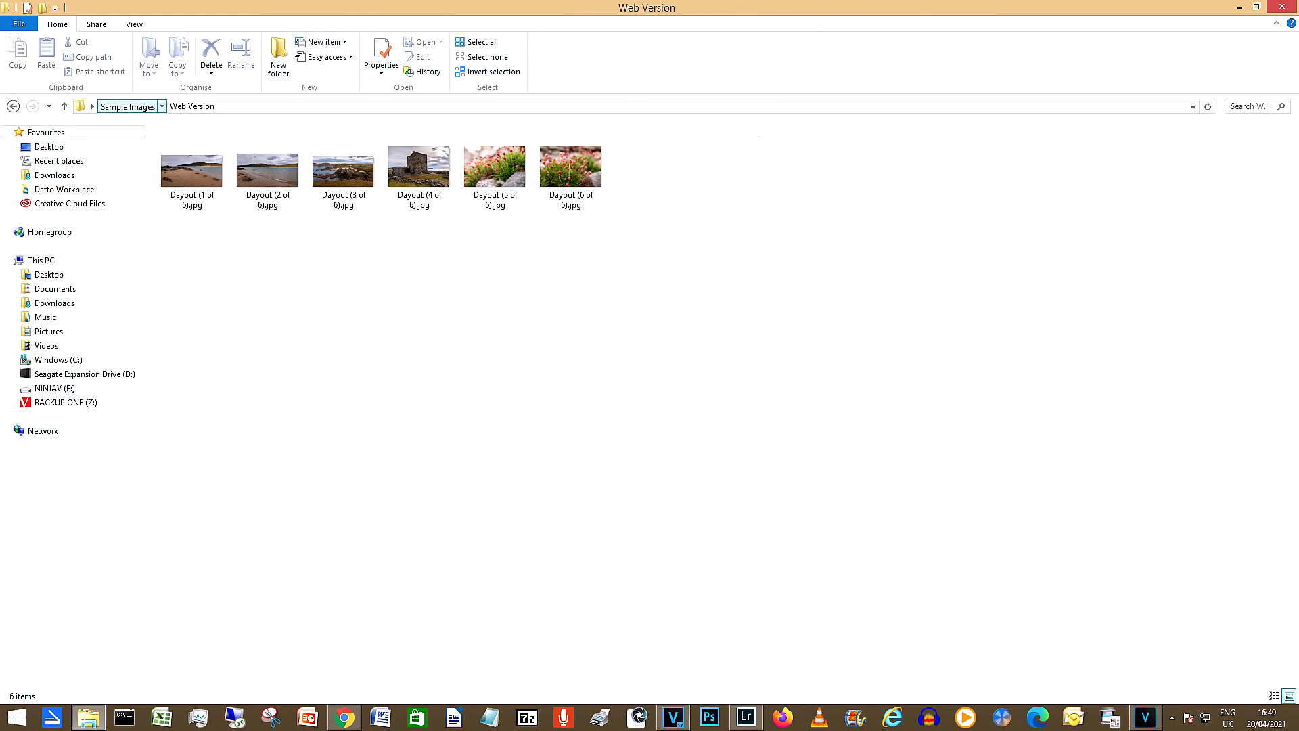
Return to the HQ Version folder, view the exported photo Dayout (5 of 6).jpg full size in the photo viewer and close it
click(127, 106)
key(alt+Left)
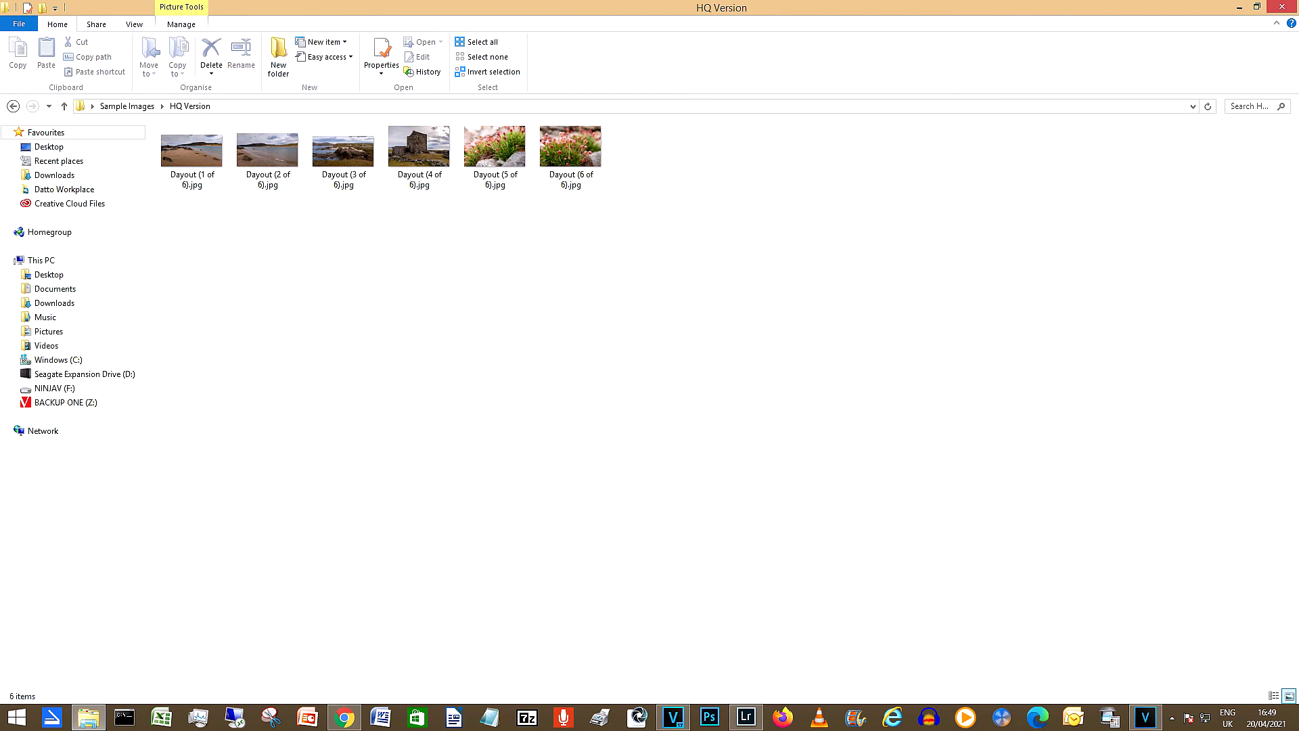
double_click(494, 152)
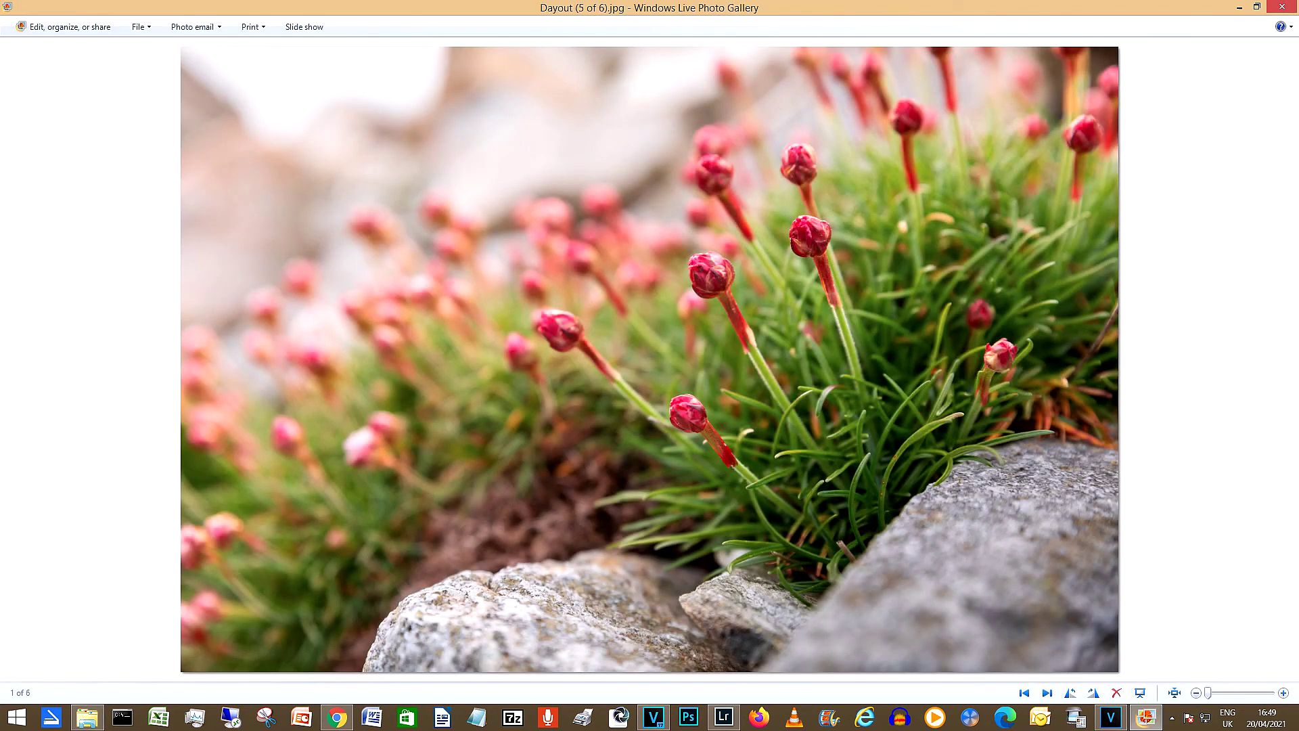
key(alt+F4)
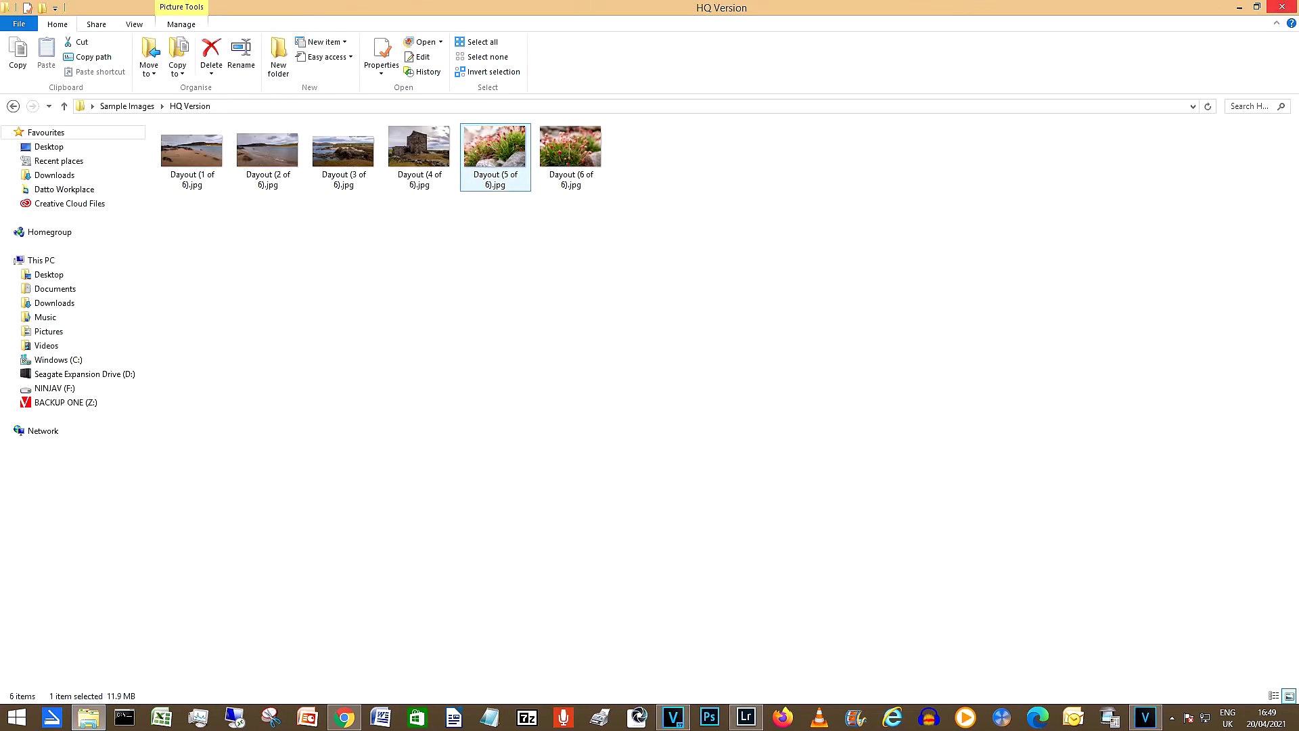